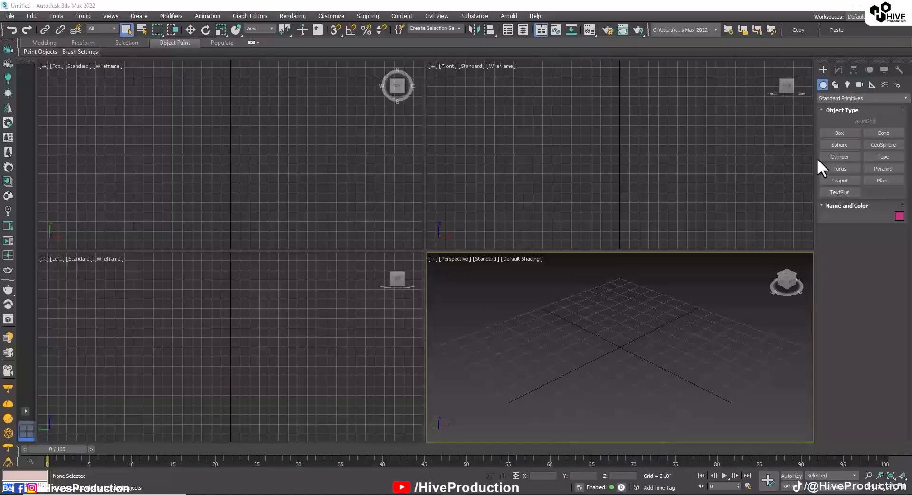
# Draw a flat box in the Top view and set it to 10' long, 10' wide and 0'3" high
pyautogui.click(840, 133)
pyautogui.moveTo(128, 81); pyautogui.dragTo(295, 212)
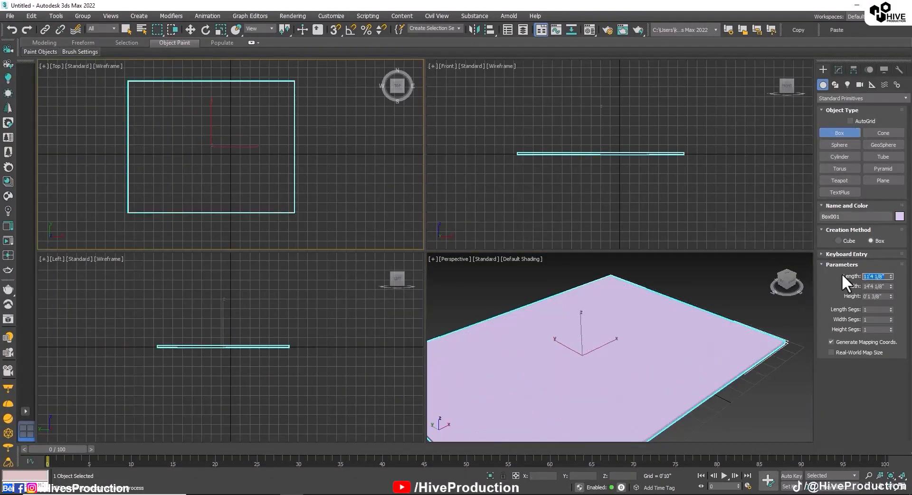
pyautogui.write("10'")
pyautogui.press('Tab')
pyautogui.write("10'")
pyautogui.press('Tab')
pyautogui.write('0')
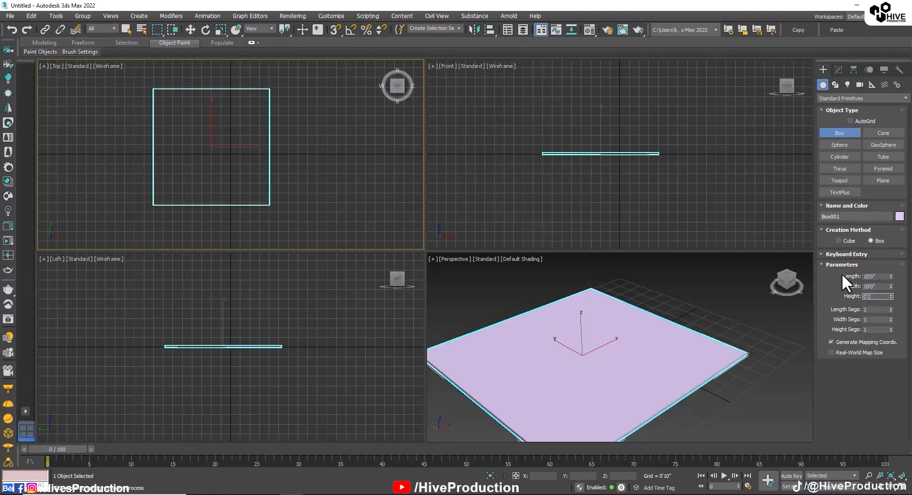
pyautogui.write("'2")
pyautogui.press('Return')
# Move the box to the world origin by zeroing its X and Y positions
pyautogui.click(545, 159)
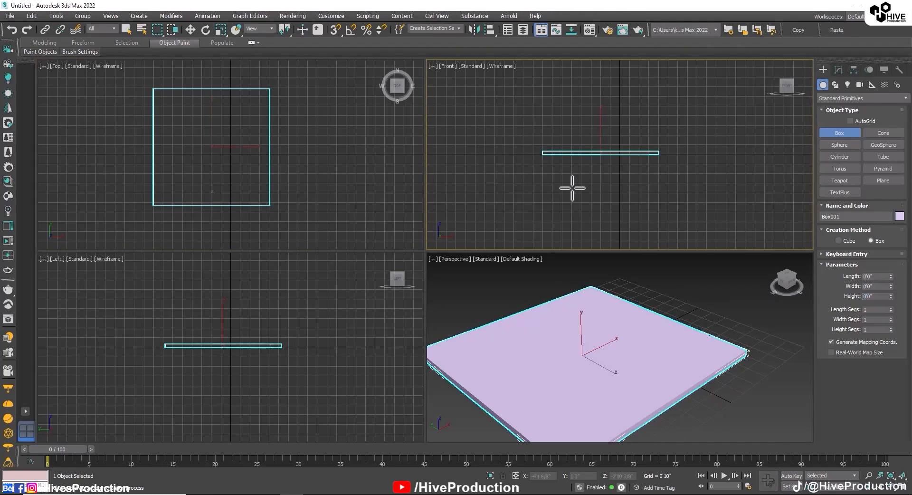
pyautogui.press('w')
pyautogui.rightClick(599, 476)
pyautogui.rightClick(560, 476)
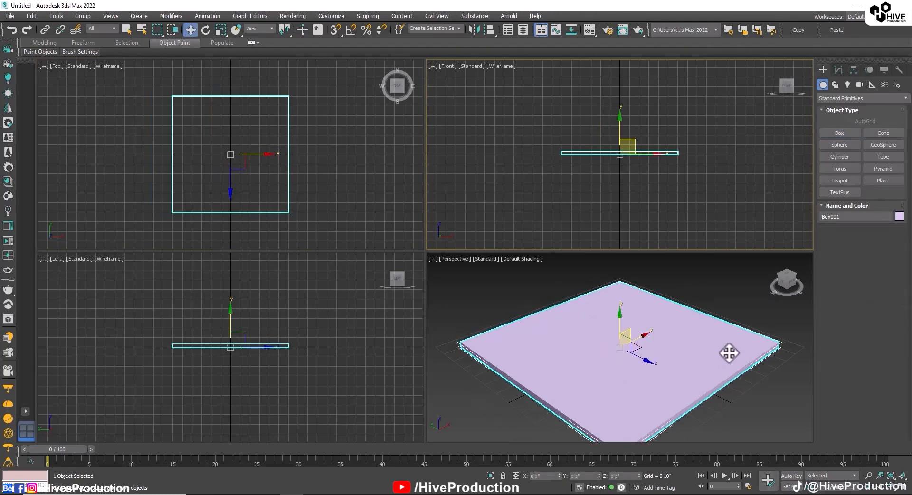
# Set the box's length and width to 15' each
pyautogui.click(751, 380)
pyautogui.click(679, 328)
pyautogui.keyDown('alt'); pyautogui.moveTo(609, 382); pyautogui.dragTo(562, 379, button='middle'); pyautogui.keyUp('alt')
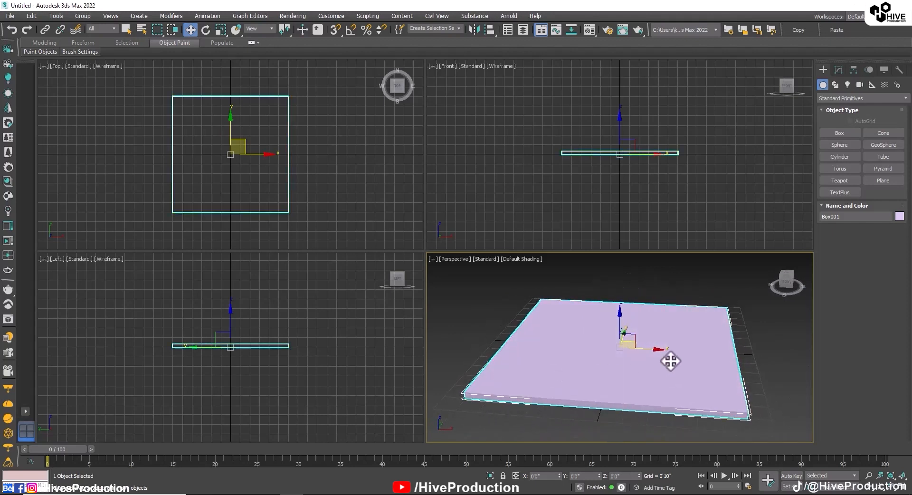
pyautogui.rightClick(681, 378)
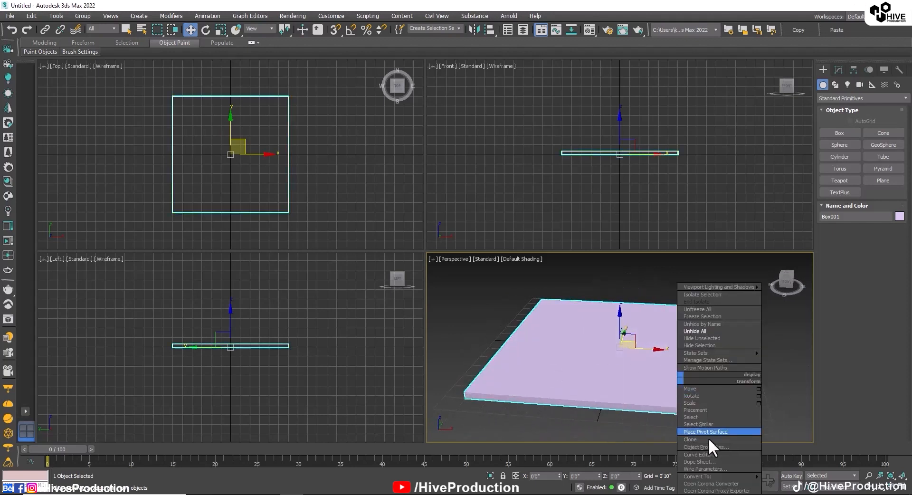
pyautogui.click(613, 355)
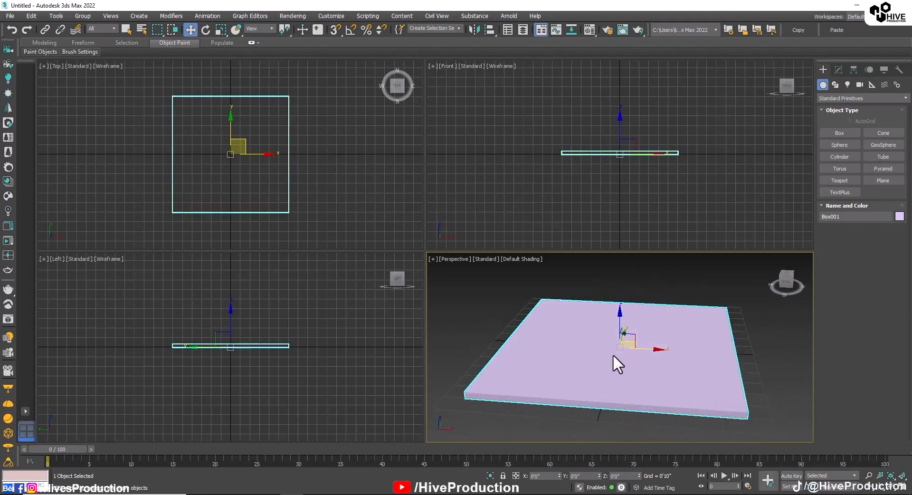
pyautogui.click(839, 70)
pyautogui.write('15')
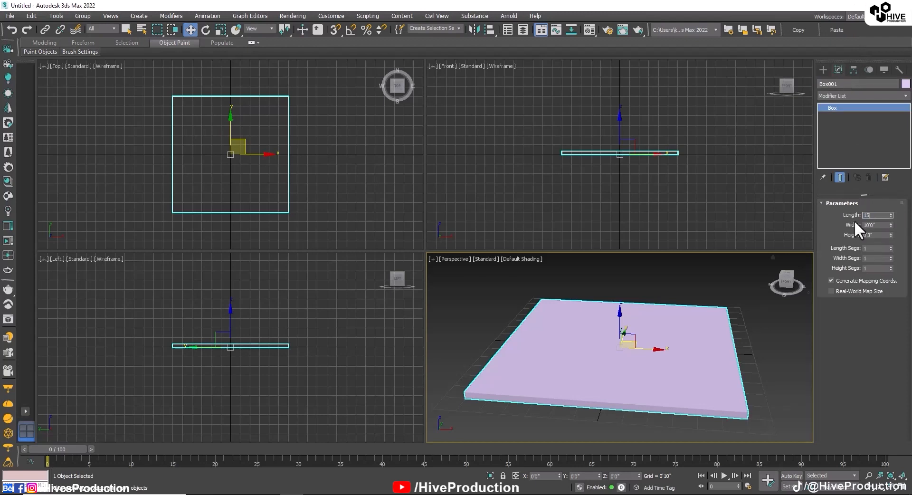
pyautogui.press('Tab')
pyautogui.write('15')
pyautogui.press('Return')
# Convert the box to an Editable Poly in a maximized Perspective view
pyautogui.scroll(-3, 637, 315)
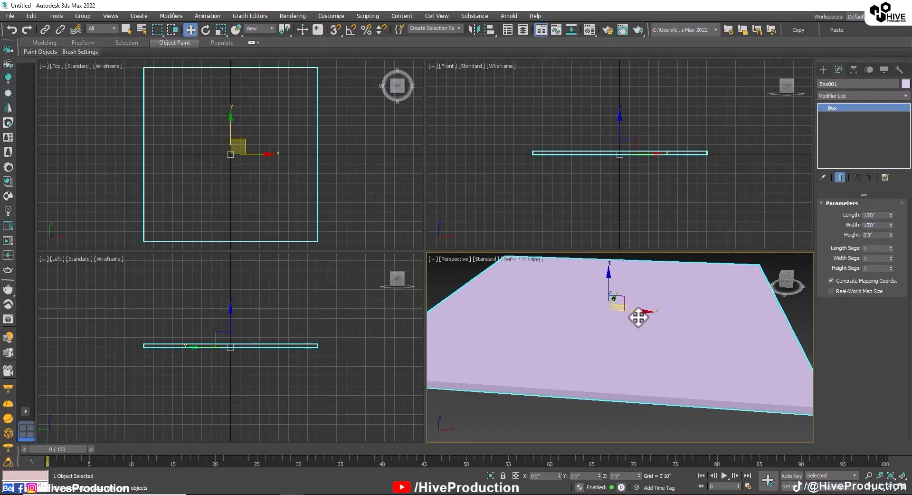
pyautogui.hotkey('alt', 'w')
pyautogui.rightClick(456, 274)
pyautogui.moveTo(523, 374)
pyautogui.click(558, 381)
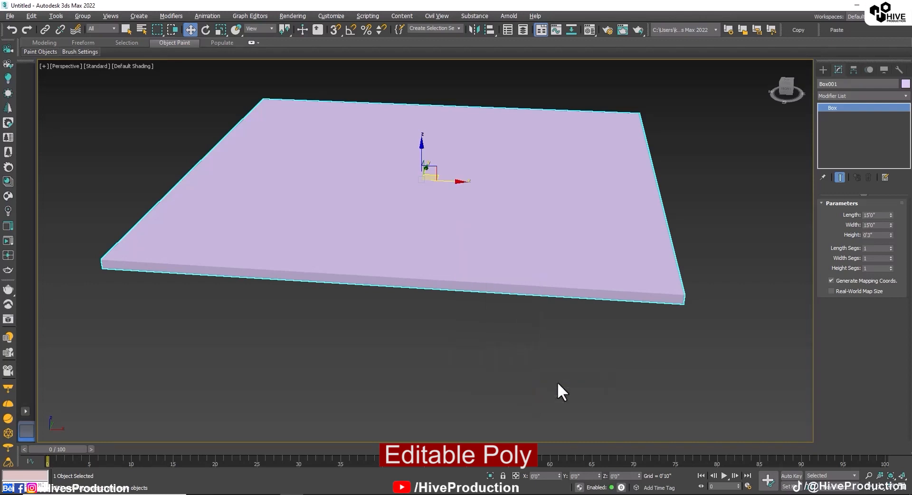
# Chamfer the slab's two front vertical corner edges by about 0'11 3/8"
pyautogui.press('2')
pyautogui.click(680, 290)
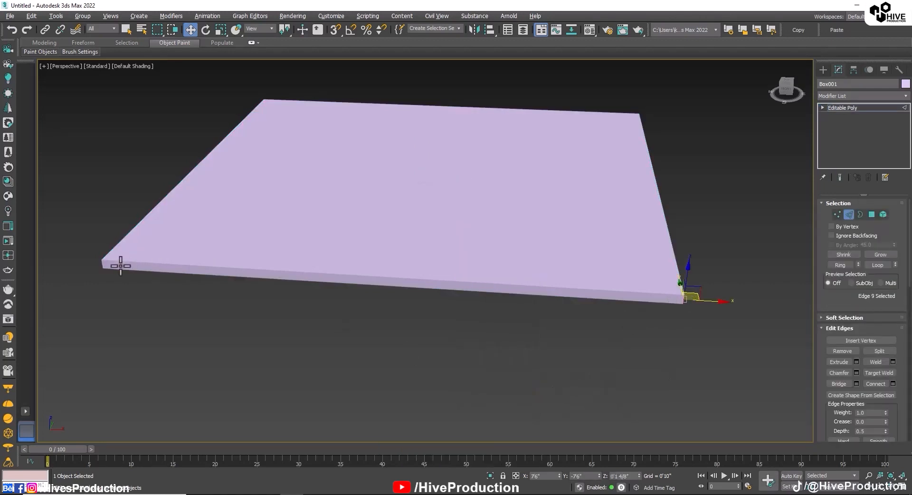
pyautogui.keyDown('ctrl'); pyautogui.click(103, 266); pyautogui.keyUp('ctrl')
pyautogui.keyDown('alt'); pyautogui.moveTo(665, 338); pyautogui.dragTo(600, 339, button='middle'); pyautogui.keyUp('alt')
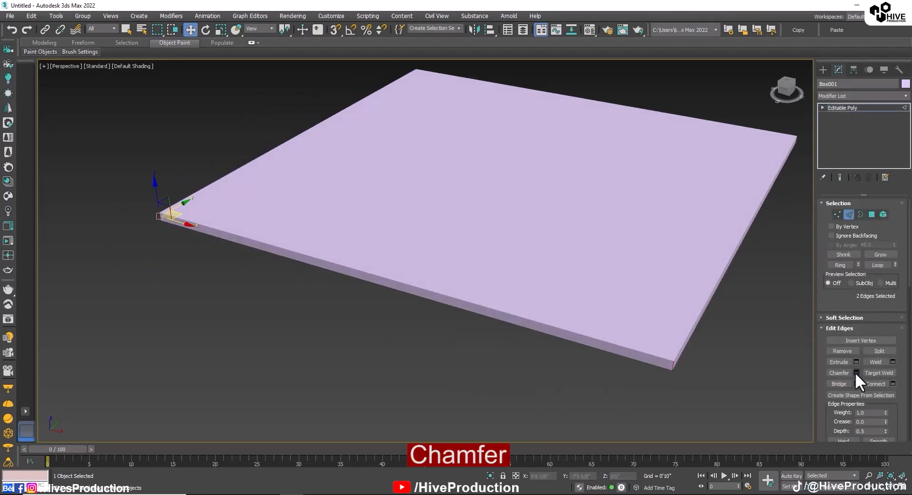
pyautogui.moveTo(432, 269); pyautogui.dragTo(432, 235)
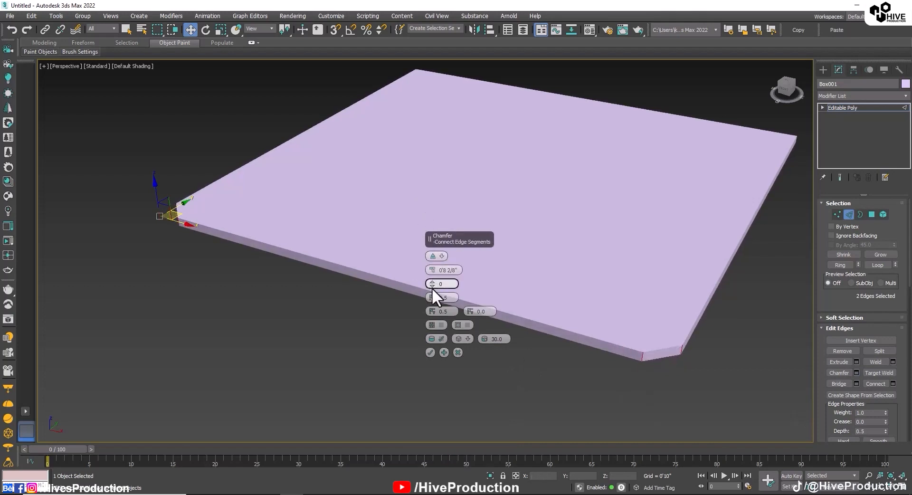
pyautogui.moveTo(431, 269)
pyautogui.mouseDown()
pyautogui.moveTo(429, 244)
pyautogui.moveTo(430, 254)
pyautogui.mouseUp()
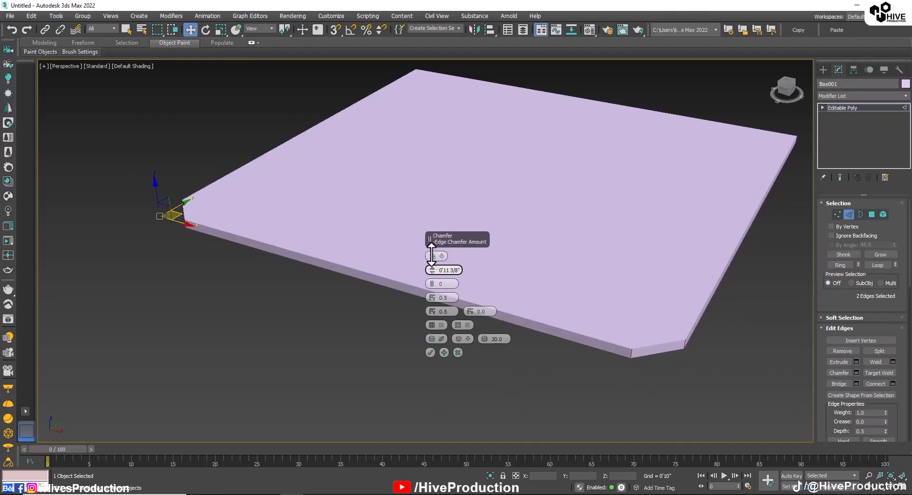
pyautogui.click(430, 353)
# Lengthen the slab by moving the eight vertices of its chamfered end outward, away from the opposite end
pyautogui.click(478, 275)
pyautogui.scroll(-2, 504, 244)
pyautogui.keyDown('alt'); pyautogui.moveTo(477, 275); pyautogui.dragTo(451, 313, button='middle'); pyautogui.keyUp('alt')
pyautogui.keyDown('alt'); pyautogui.moveTo(584, 313); pyautogui.dragTo(542, 313, button='middle'); pyautogui.keyUp('alt')
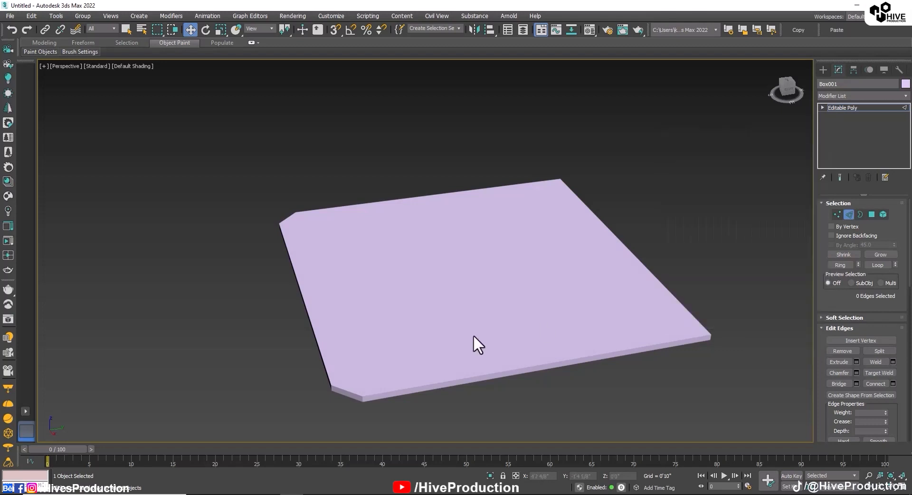
pyautogui.click(840, 213)
pyautogui.moveTo(466, 322); pyautogui.dragTo(471, 279, button='middle')
pyautogui.moveTo(184, 155); pyautogui.dragTo(459, 426)
pyautogui.moveTo(351, 241); pyautogui.dragTo(314, 247)
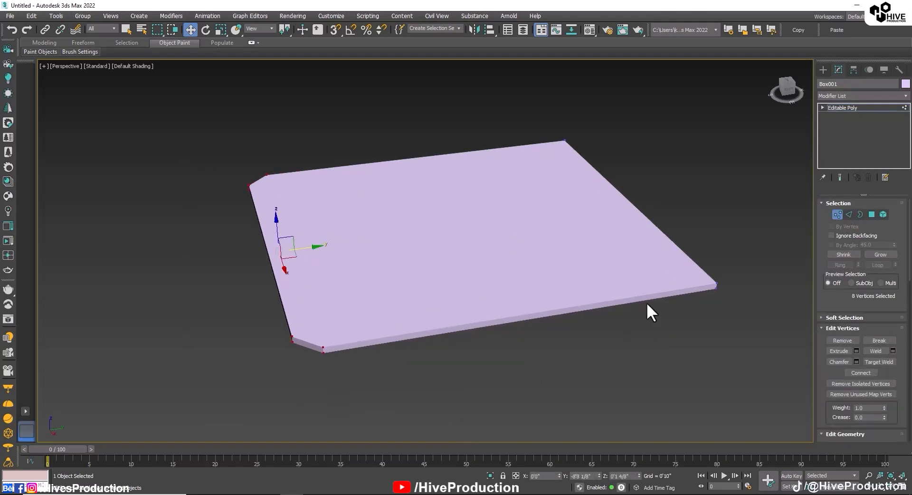
pyautogui.click(838, 215)
pyautogui.click(748, 333)
pyautogui.keyDown('alt'); pyautogui.moveTo(515, 362); pyautogui.dragTo(499, 318, button='middle'); pyautogui.keyUp('alt')
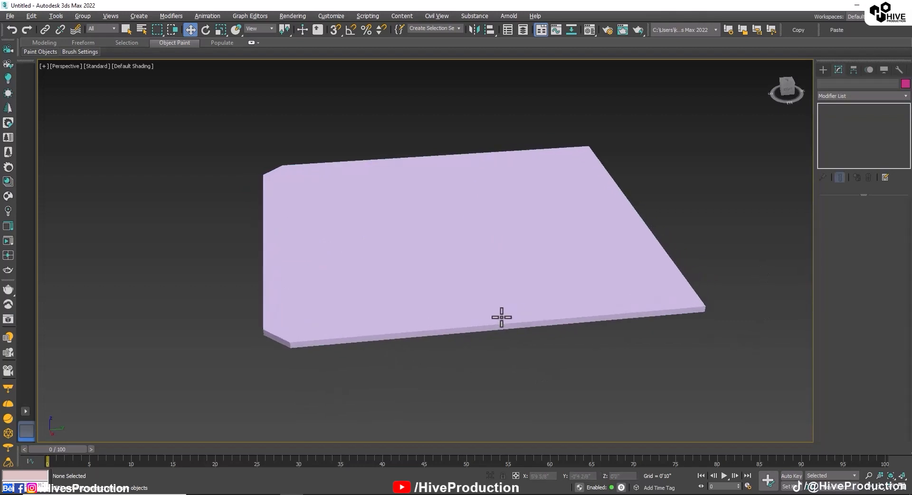
pyautogui.click(823, 70)
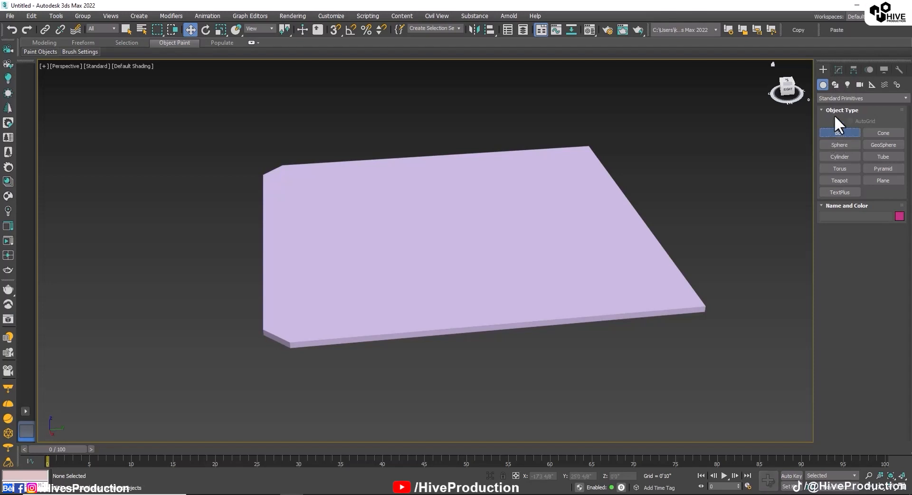
pyautogui.click(835, 85)
pyautogui.click(840, 144)
pyautogui.hotkey('alt', 'w')
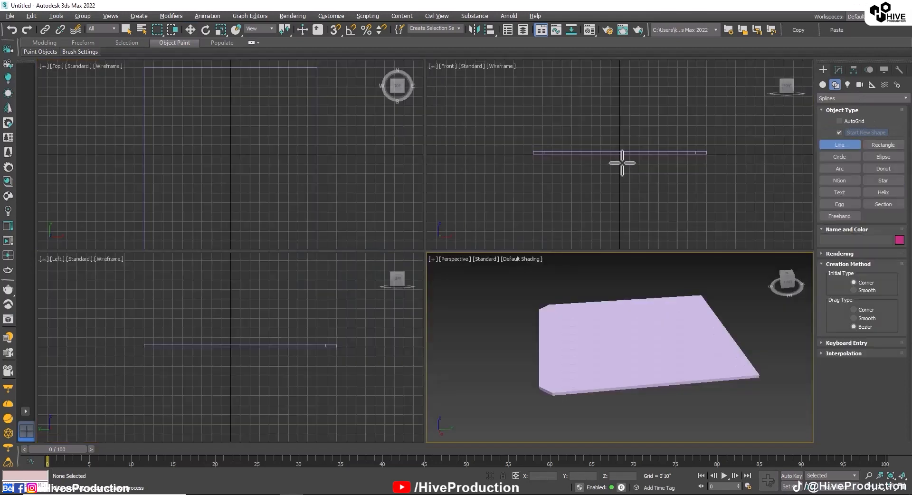
pyautogui.hotkey('alt', 'w')
pyautogui.moveTo(550, 232); pyautogui.dragTo(607, 310, button='middle')
pyautogui.rightClick(755, 171)
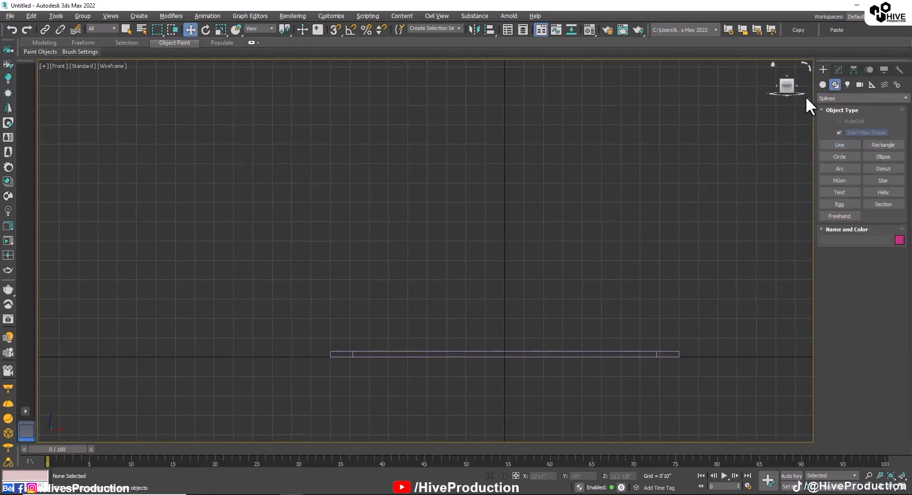
# Create a box post on the slab, about 1'2 6/8" long and 1'4 2/8" wide, with a height of 10'
pyautogui.click(823, 85)
pyautogui.click(839, 133)
pyautogui.hotkey('alt', 'w')
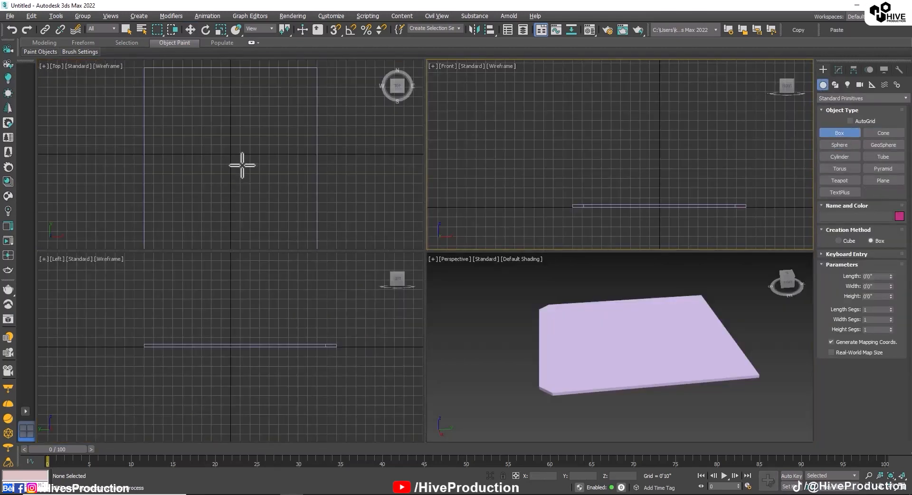
pyautogui.moveTo(241, 164); pyautogui.dragTo(258, 179)
pyautogui.click(258, 169)
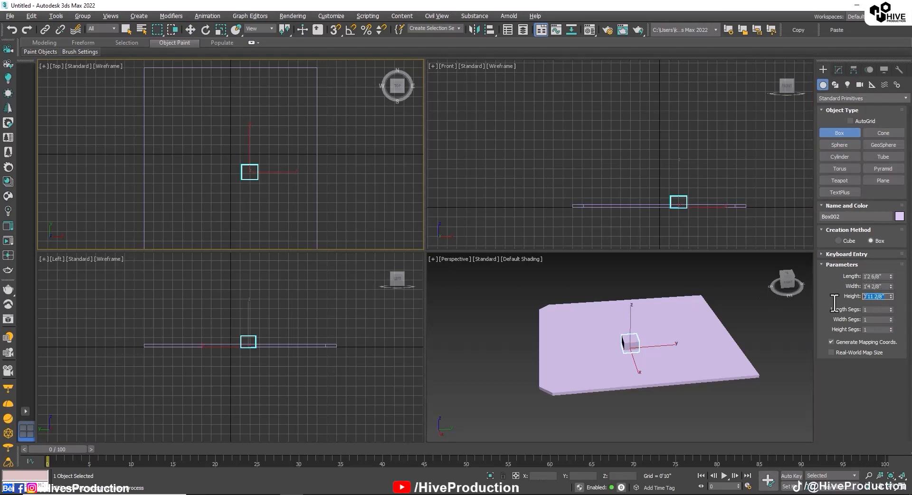
pyautogui.press('Return')
pyautogui.click(746, 194)
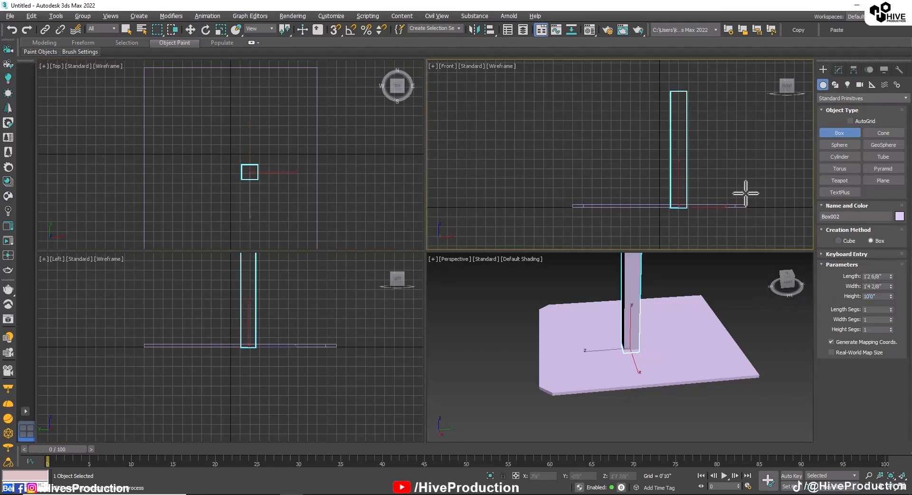
# Move the post along X in the Front view until it stands at the slab's side edge
pyautogui.press('w')
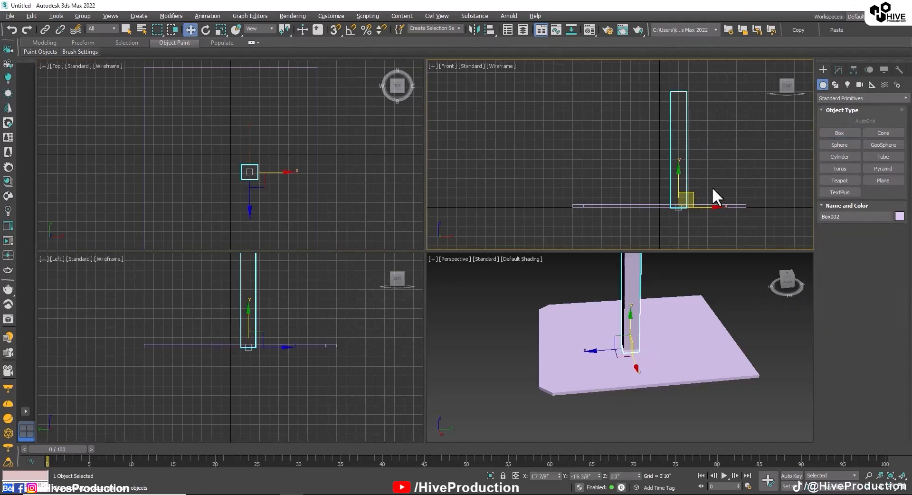
pyautogui.moveTo(706, 205); pyautogui.dragTo(765, 218)
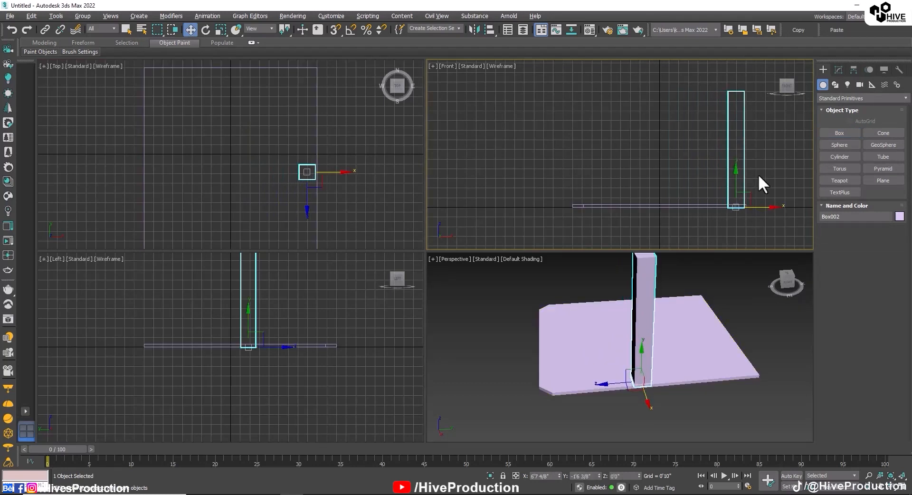
pyautogui.moveTo(758, 174); pyautogui.dragTo(725, 169, button='middle')
# Set the post's height to 8'
pyautogui.click(839, 70)
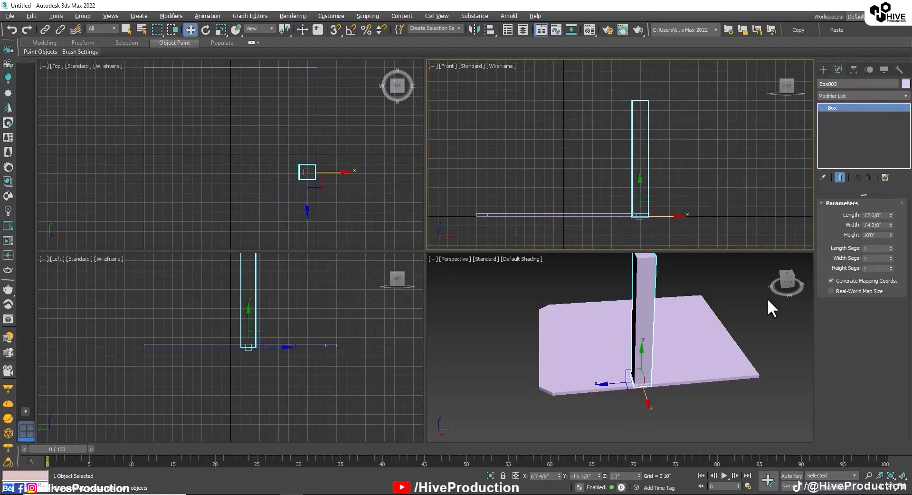
pyautogui.click(875, 235)
pyautogui.write('8')
pyautogui.click(691, 147)
pyautogui.click(649, 161)
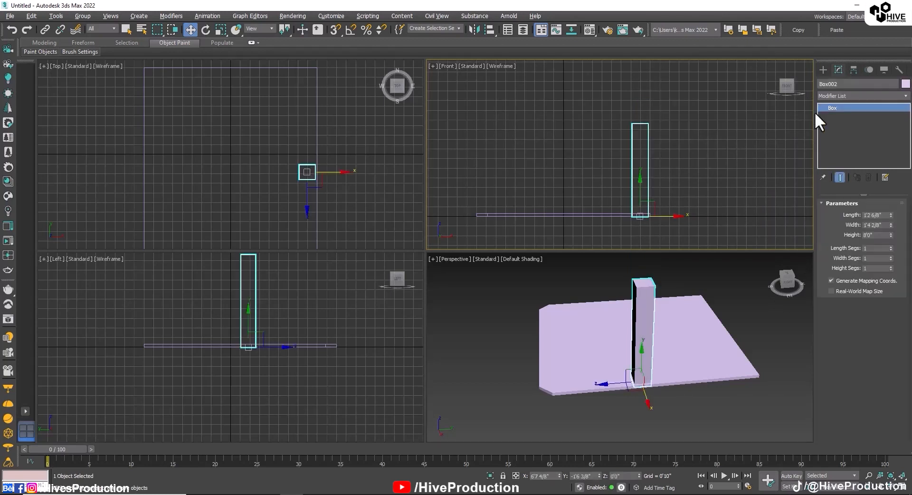
# Raise the post in the maximized Front view so its base rests on the slab's upper surface
pyautogui.click(826, 67)
pyautogui.click(836, 84)
pyautogui.click(840, 144)
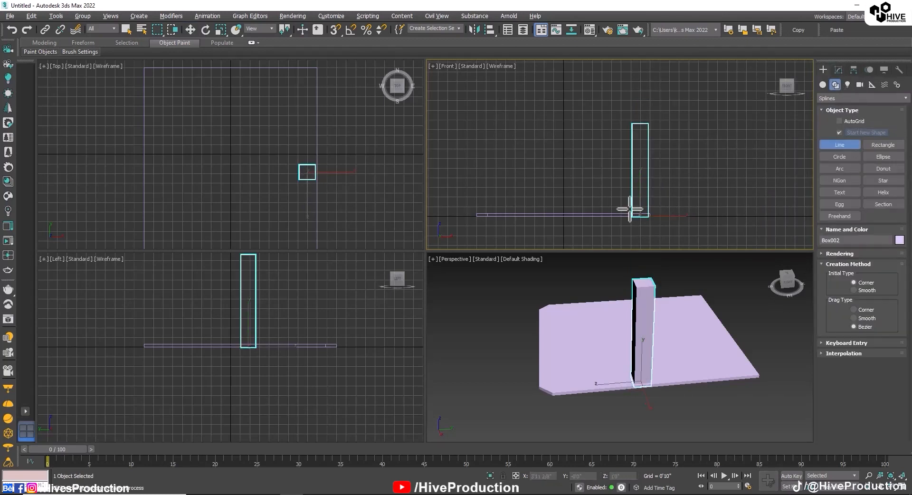
pyautogui.scroll(5, 665, 190)
pyautogui.hotkey('alt', 'w')
pyautogui.scroll(-3, 602, 258)
pyautogui.press('w')
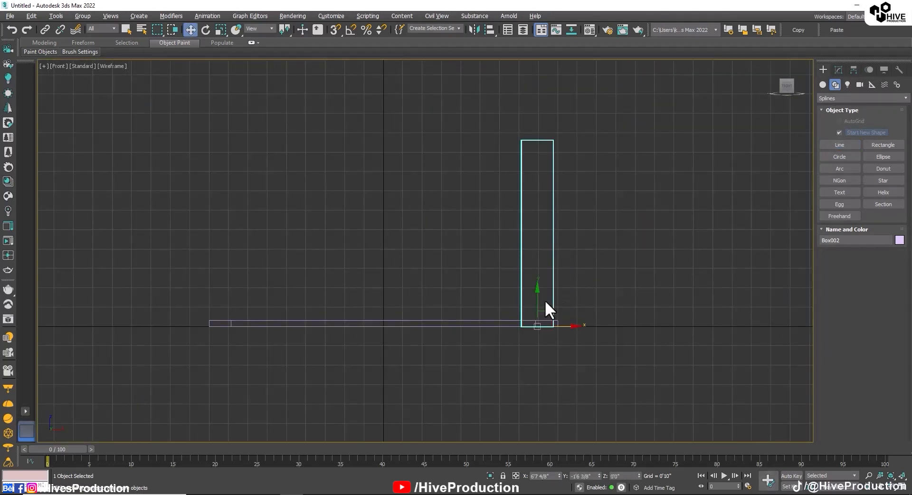
pyautogui.moveTo(541, 307); pyautogui.dragTo(541, 295)
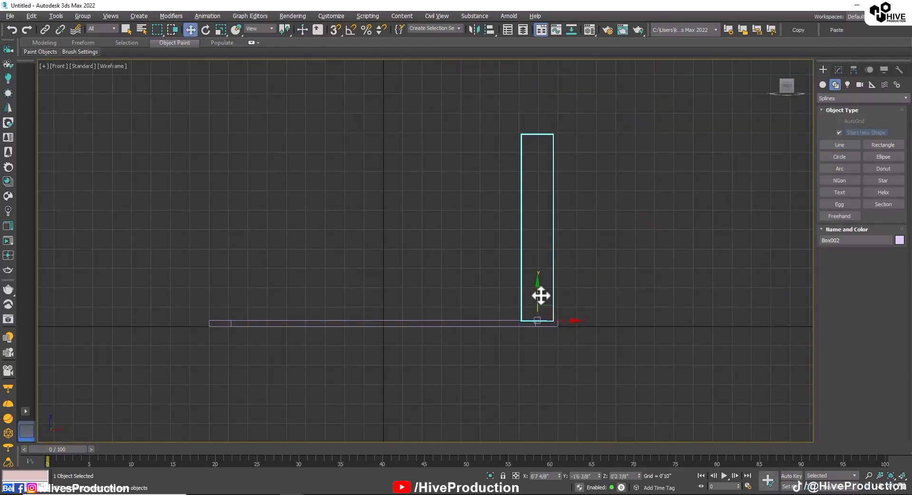
# Draw an open line from the slab's edge up beside the post and across its top to the far corner
pyautogui.click(840, 145)
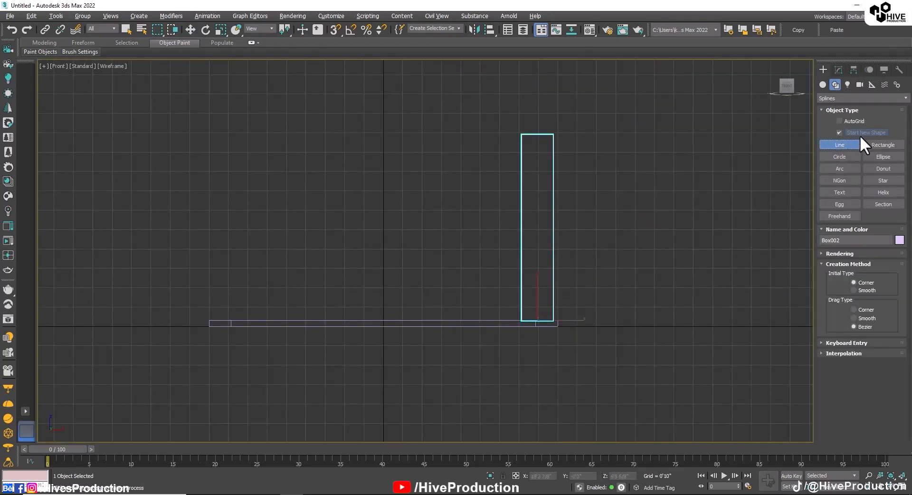
pyautogui.click(557, 319)
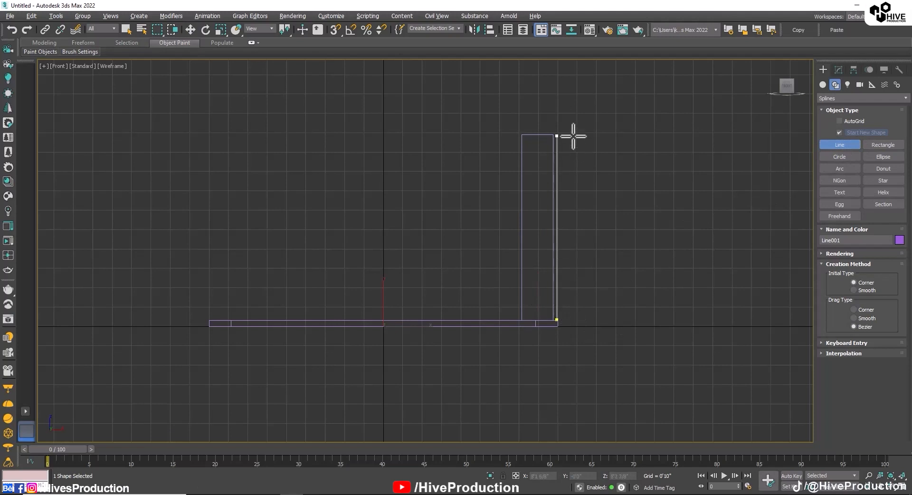
pyautogui.click(522, 135)
pyautogui.rightClick(523, 136)
# Align the line's two upper vertices with the top edge of the post
pyautogui.moveTo(572, 165); pyautogui.dragTo(606, 291, button='middle')
pyautogui.scroll(5, 606, 291)
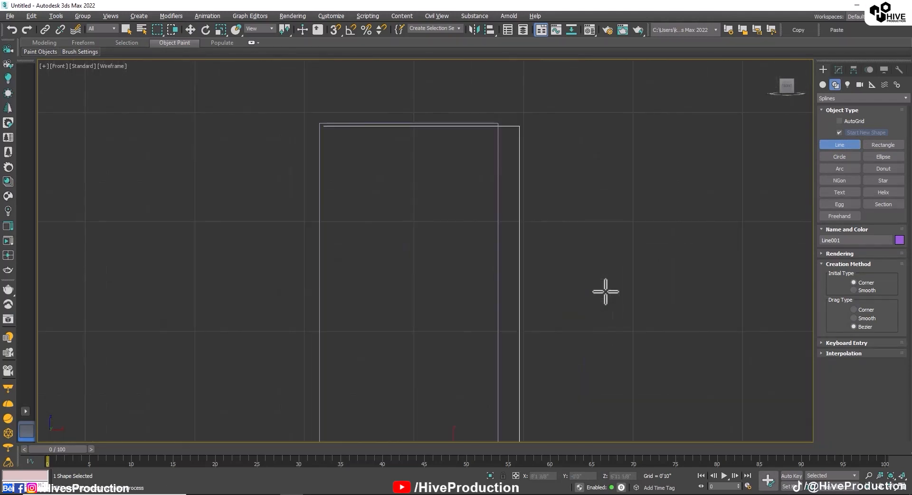
pyautogui.press('1')
pyautogui.moveTo(569, 90); pyautogui.dragTo(131, 141)
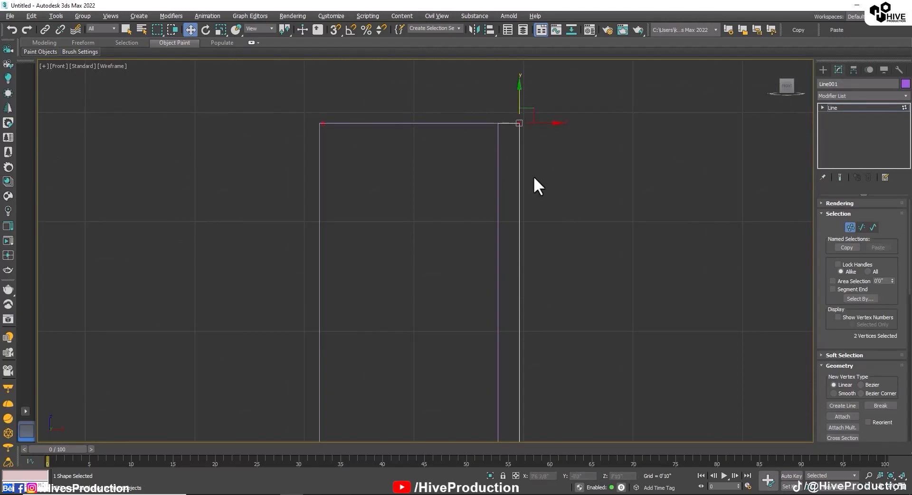
# Move the line's free end vertex horizontally so the top segment overhangs beyond the post's far side
pyautogui.scroll(-5, 534, 173)
pyautogui.click(459, 157)
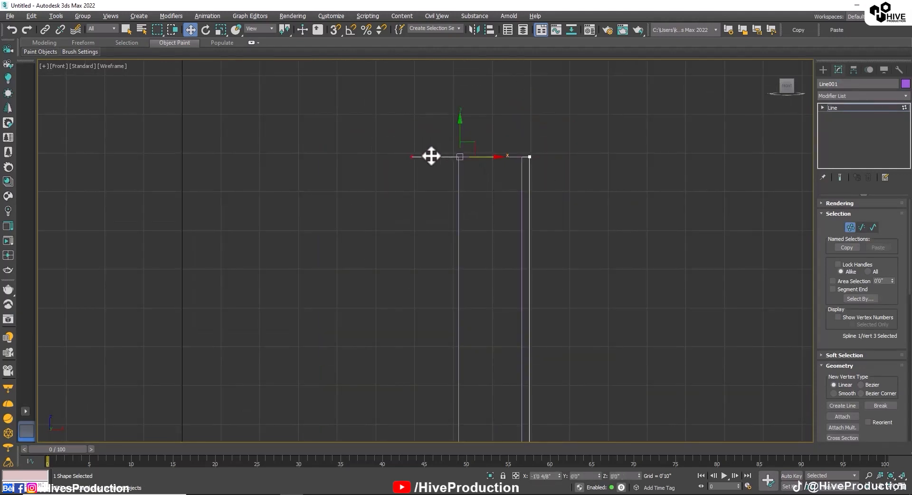
pyautogui.moveTo(436, 157); pyautogui.dragTo(437, 156)
# Fillet the line's upper corner vertex freehand with a large radius curving into the post's top corner
pyautogui.click(530, 156)
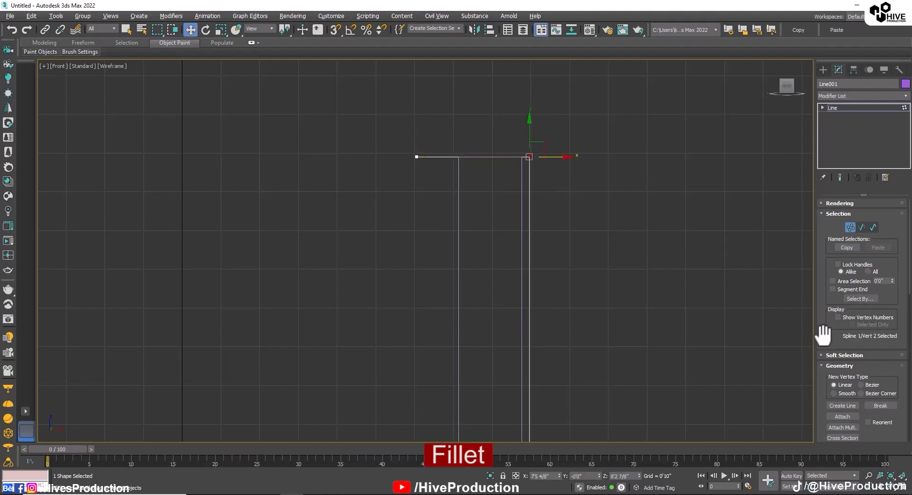
pyautogui.scroll(-5, 822, 334)
pyautogui.scroll(-5, 473, 251)
pyautogui.scroll(4, 507, 210)
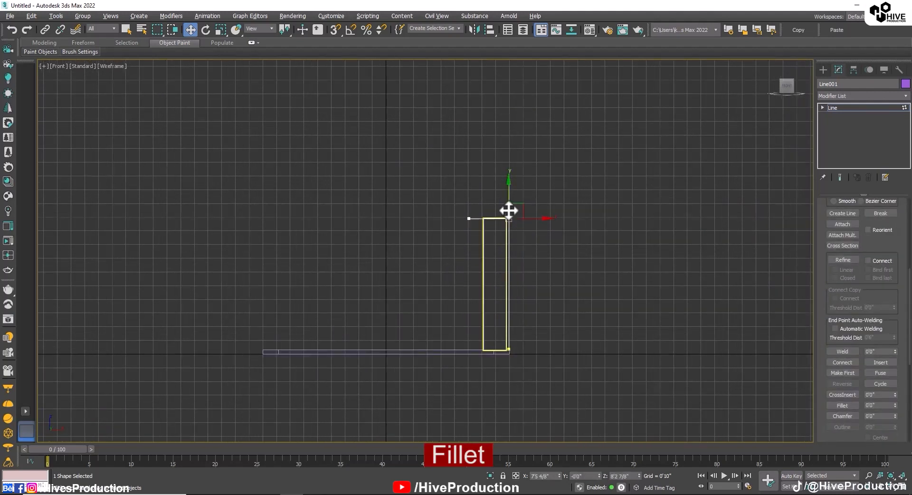
pyautogui.click(850, 404)
pyautogui.scroll(5, 551, 184)
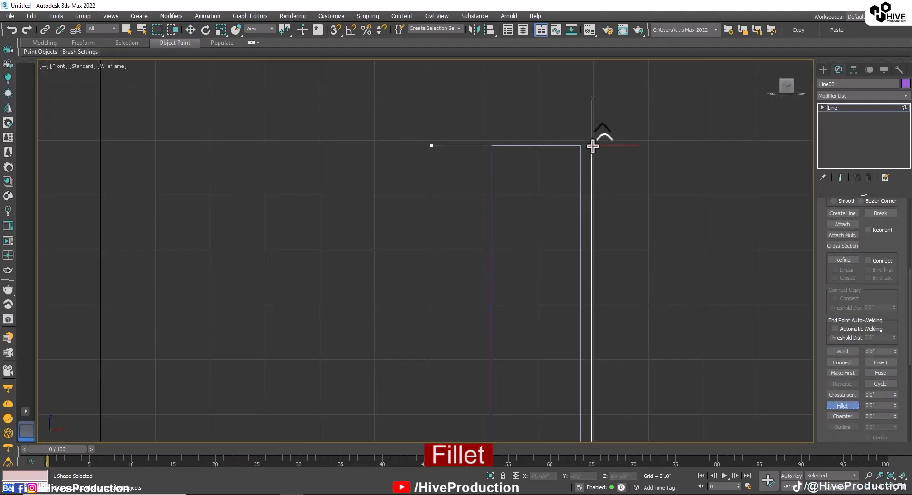
pyautogui.moveTo(593, 147); pyautogui.dragTo(570, 89)
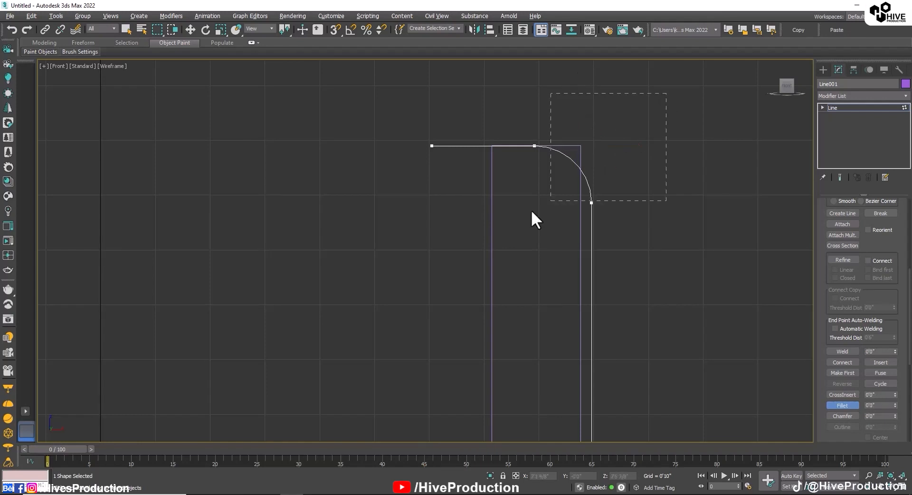
pyautogui.moveTo(531, 210); pyautogui.dragTo(532, 209)
# Convert the fillet's two vertices to Corner type to make the curve a straight diagonal segment
pyautogui.press('w')
pyautogui.rightClick(544, 142)
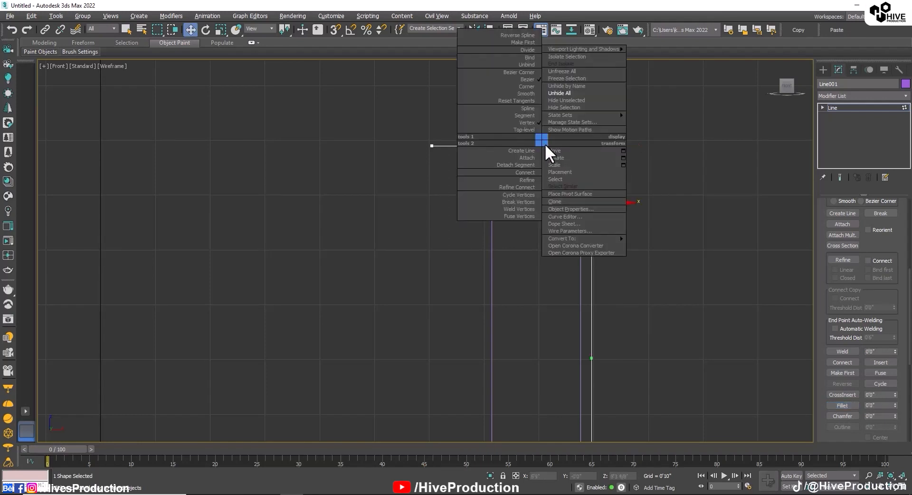
pyautogui.click(524, 89)
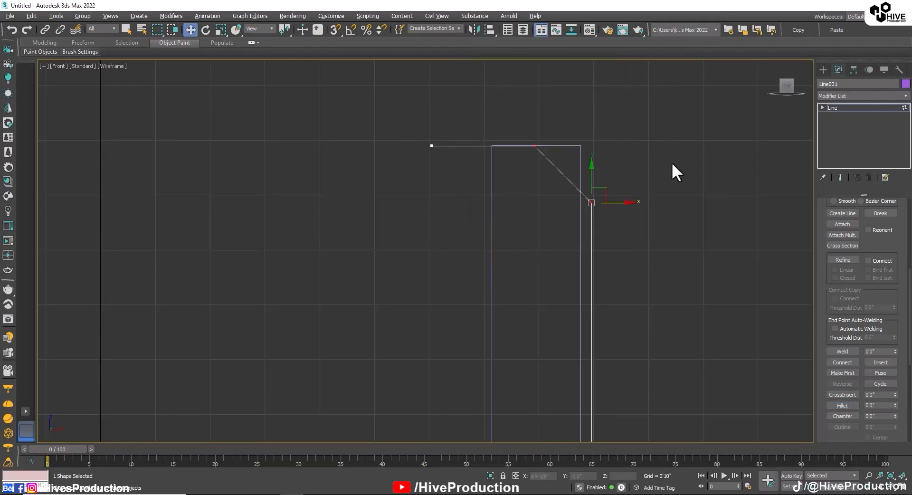
pyautogui.click(711, 235)
# Leave the line's vertex editing and delete the upright post box
pyautogui.scroll(-4, 661, 249)
pyautogui.click(600, 220)
pyautogui.moveTo(564, 214); pyautogui.dragTo(591, 222)
pyautogui.click(605, 315)
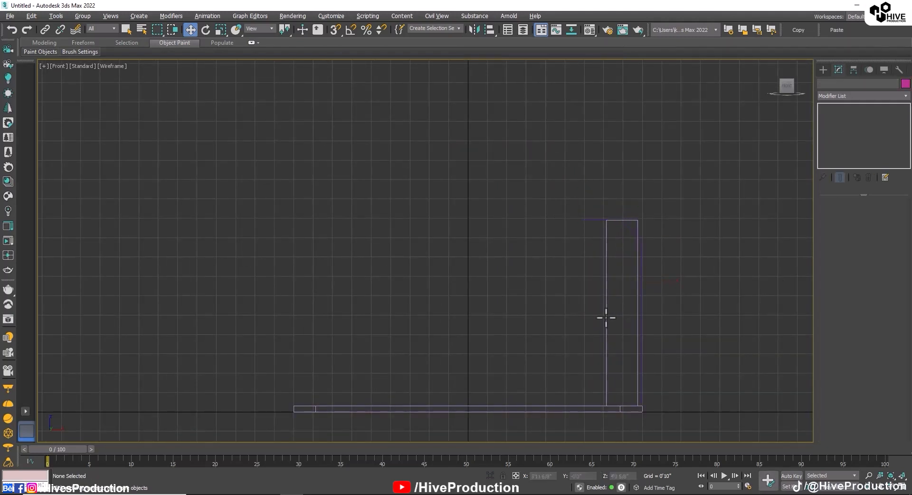
pyautogui.click(605, 319)
pyautogui.press('Delete')
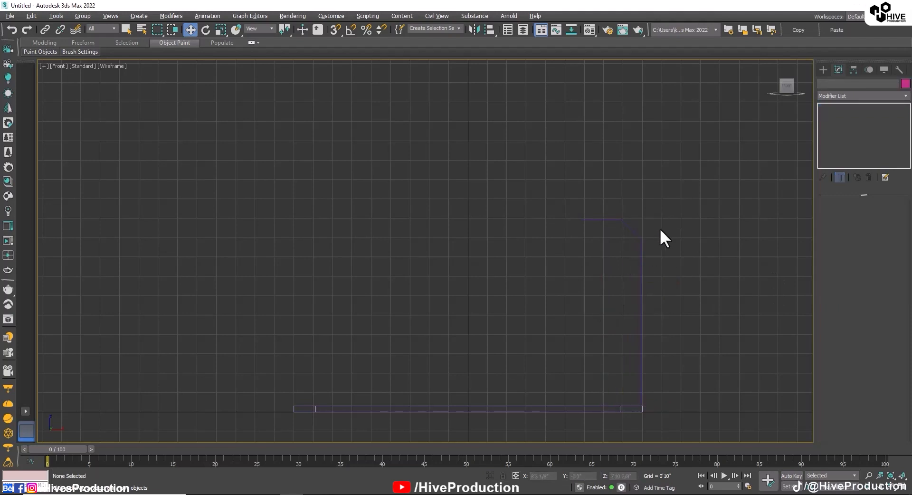
# Outline the line's spline inward at Spline level to form a closed profile with thickness
pyautogui.hotkey('ctrl', 'z')
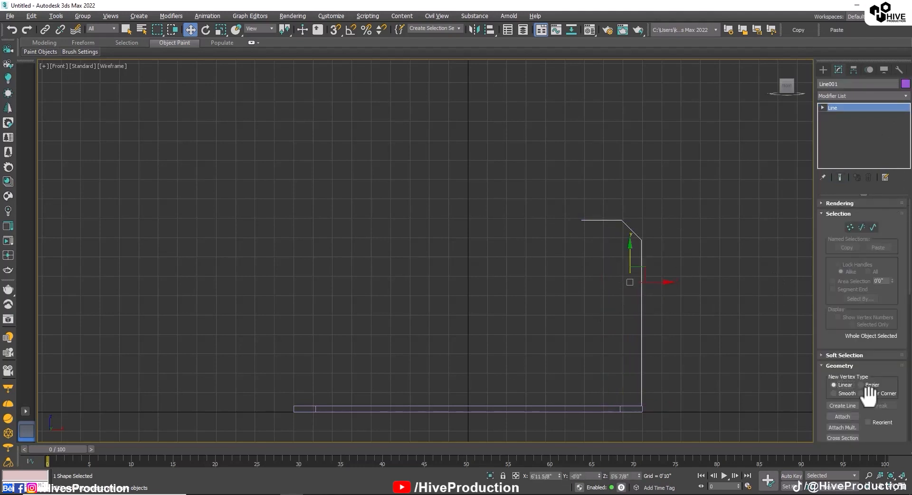
pyautogui.scroll(-10, 869, 395)
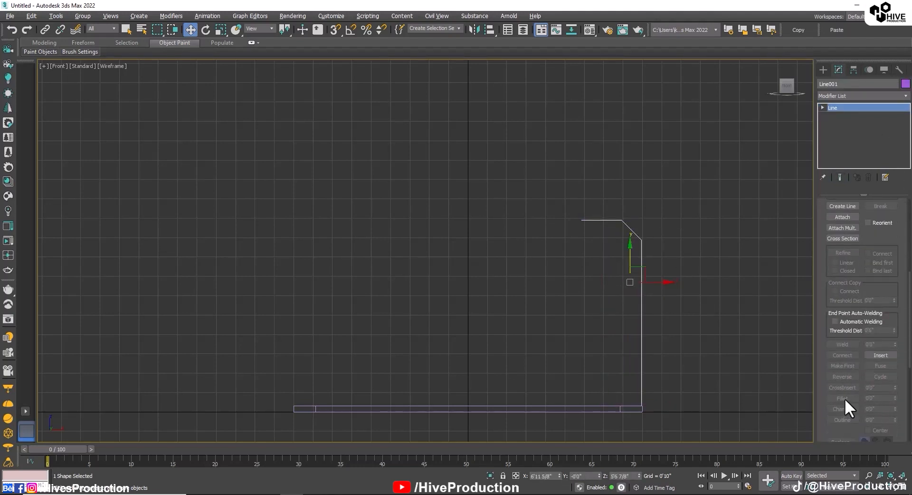
pyautogui.click(822, 107)
pyautogui.click(840, 132)
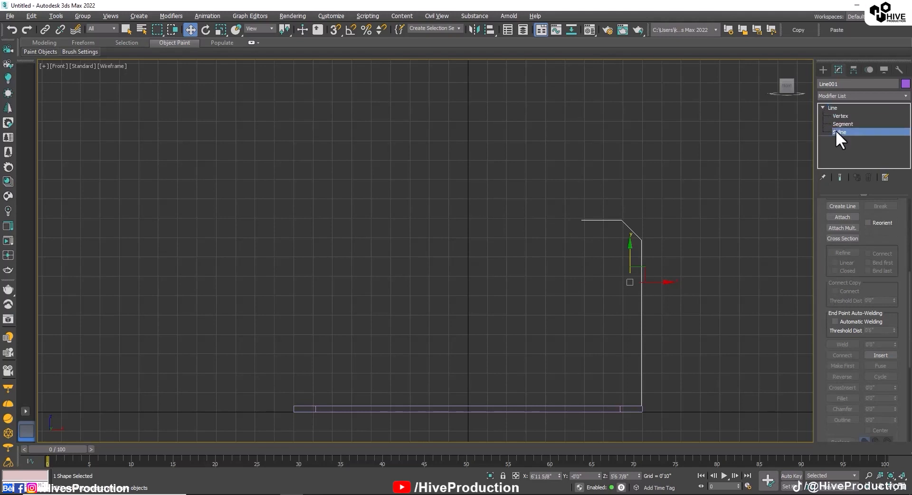
pyautogui.click(630, 230)
pyautogui.moveTo(835, 398); pyautogui.dragTo(800, 216)
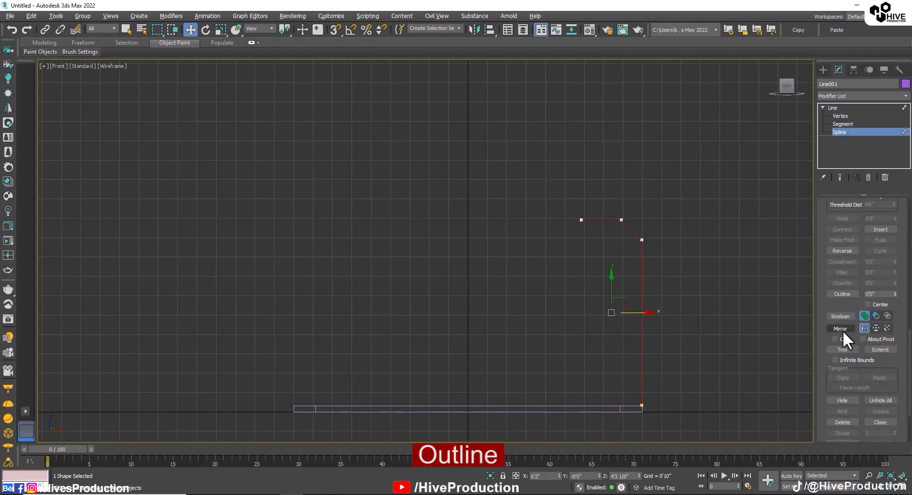
pyautogui.click(840, 294)
pyautogui.moveTo(640, 284); pyautogui.dragTo(646, 273)
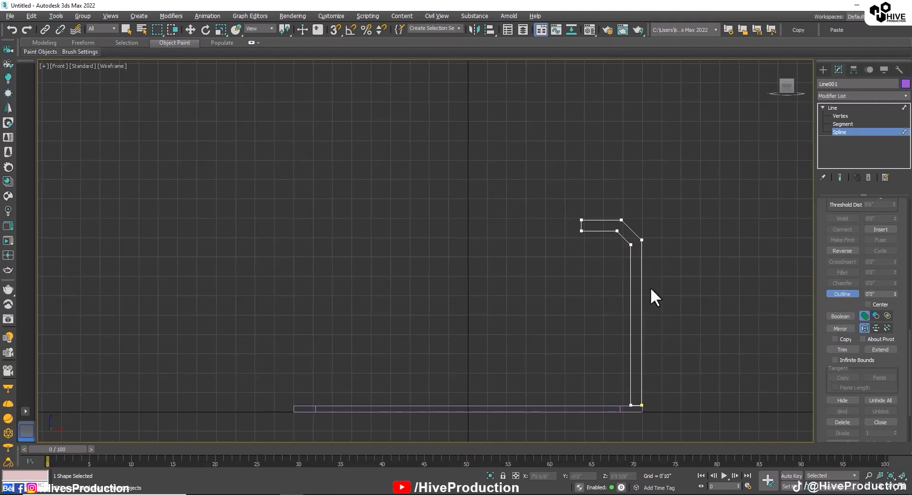
# Shorten the profile's top overhang by moving its two end vertices toward the upright part
pyautogui.moveTo(546, 197); pyautogui.dragTo(586, 250)
pyautogui.rightClick(586, 250)
pyautogui.press('1')
pyautogui.moveTo(559, 201); pyautogui.dragTo(623, 222)
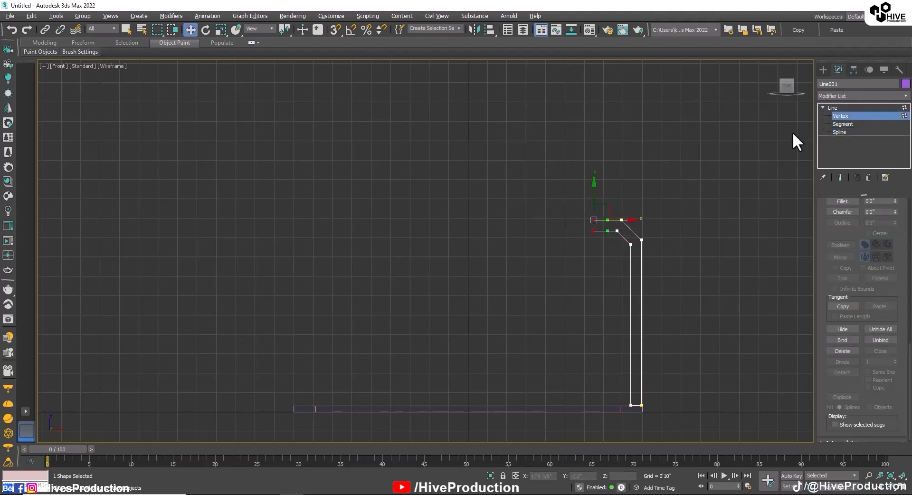
# Apply an Extrude modifier to the closed profile with an amount of 4' in the maximized Perspective view
pyautogui.click(838, 106)
pyautogui.hotkey('alt', 'w')
pyautogui.rightClick(677, 332)
pyautogui.hotkey('alt', 'w')
pyautogui.keyDown('alt'); pyautogui.moveTo(565, 377); pyautogui.dragTo(613, 392, button='middle'); pyautogui.keyUp('alt')
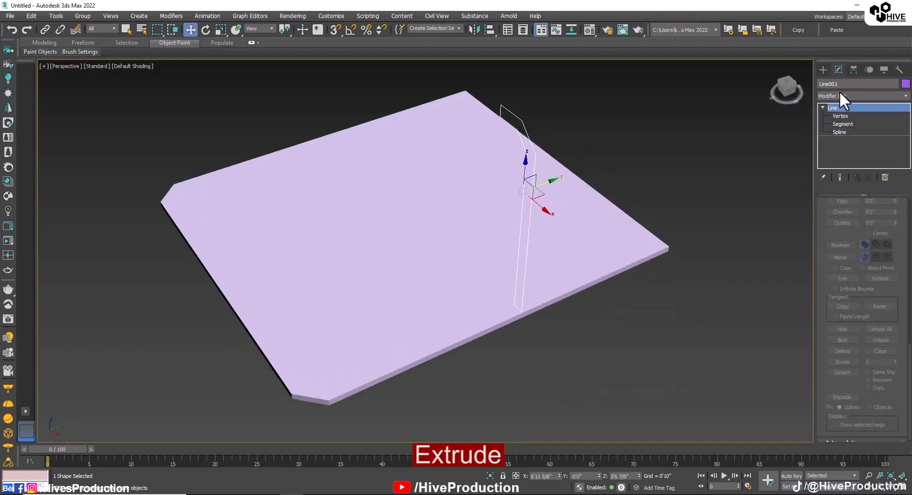
pyautogui.click(840, 94)
pyautogui.press('e')
pyautogui.click(848, 145)
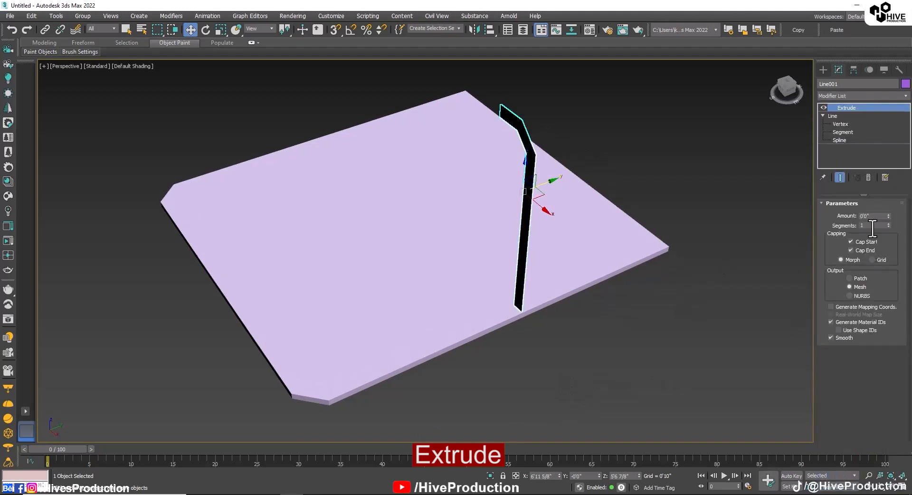
pyautogui.write('4')
pyautogui.press('Return')
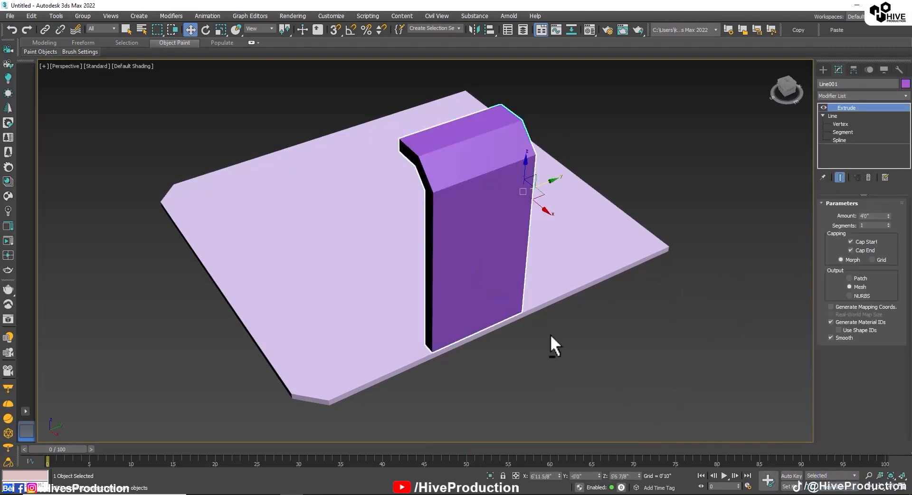
# Set the extrusion amount to 3' and check the bent post from other angles
pyautogui.keyDown('alt'); pyautogui.moveTo(551, 344); pyautogui.dragTo(589, 347, button='middle'); pyautogui.keyUp('alt')
pyautogui.write('3')
pyautogui.click(677, 366)
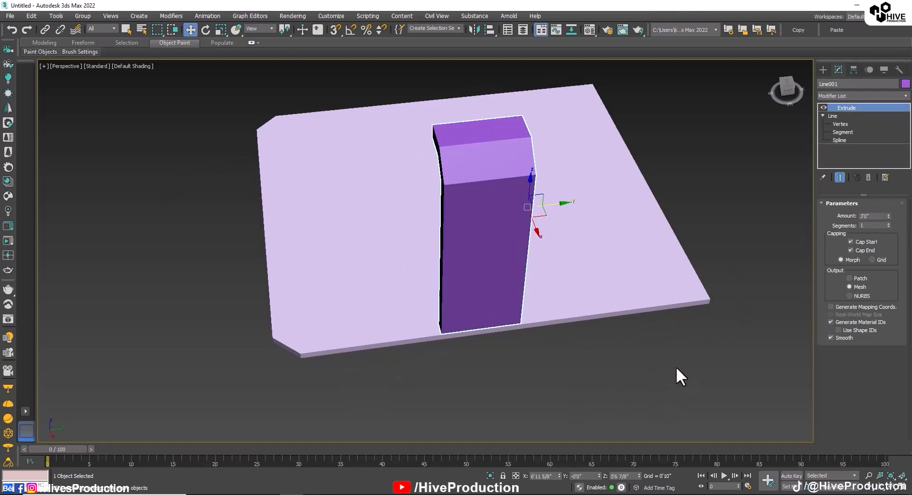
pyautogui.keyDown('alt'); pyautogui.moveTo(677, 367); pyautogui.dragTo(560, 358, button='middle'); pyautogui.keyUp('alt')
pyautogui.click(615, 124)
pyautogui.moveTo(615, 124); pyautogui.dragTo(716, 356, button='middle')
pyautogui.scroll(3, 584, 324)
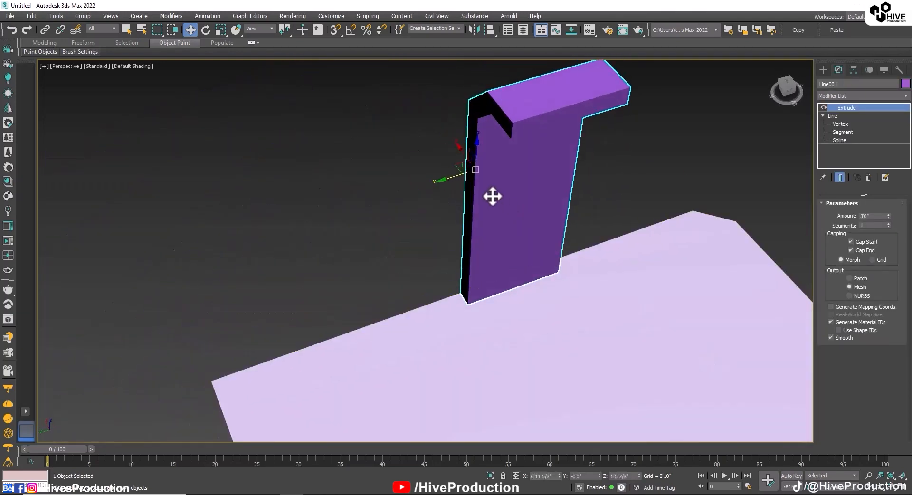
# Move the extruded post in the Top view along X, inward from the slab's edge
pyautogui.hotkey('alt', 'w')
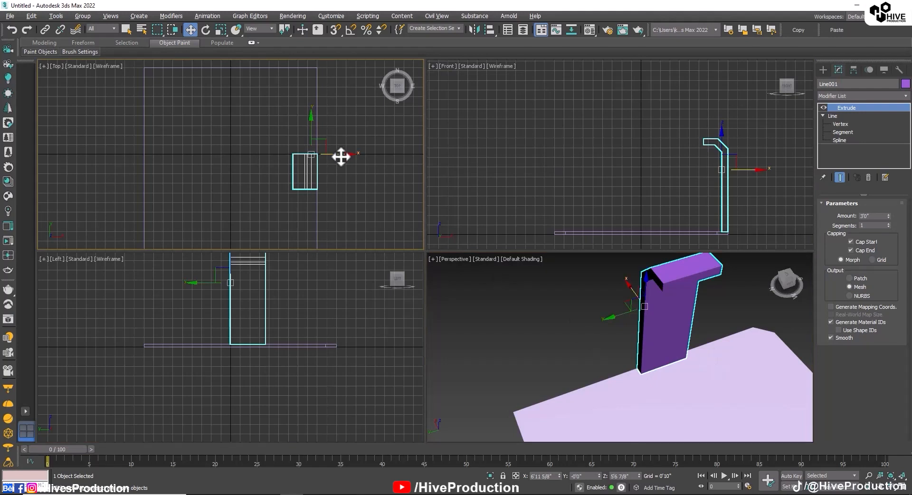
pyautogui.moveTo(340, 156); pyautogui.dragTo(325, 157)
pyautogui.click(655, 168)
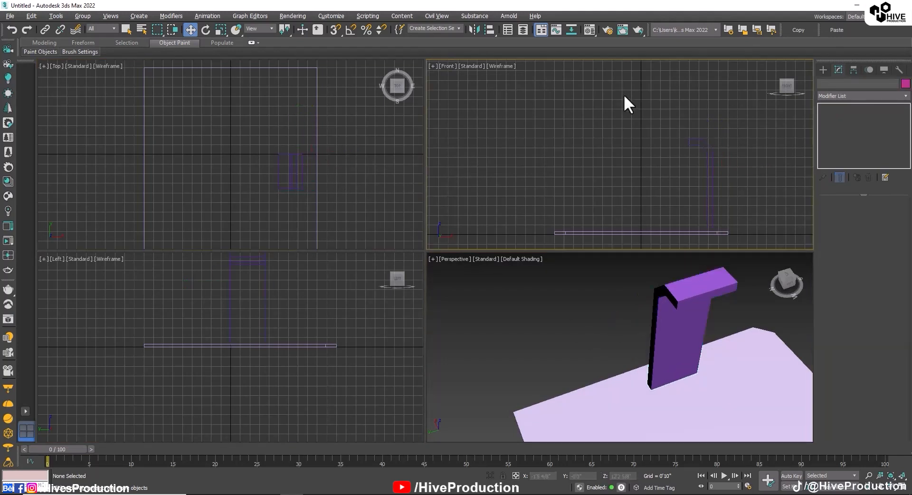
# Change the extruded post's object color to a pale cream
pyautogui.click(700, 142)
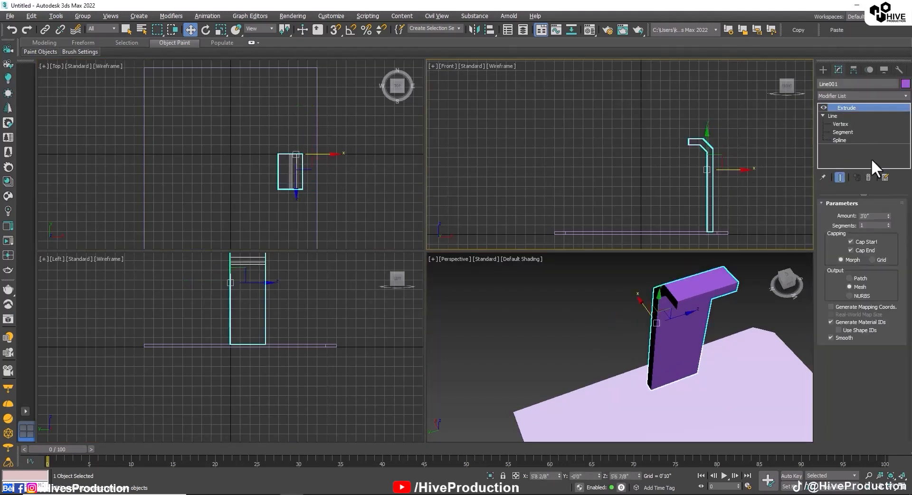
pyautogui.click(905, 85)
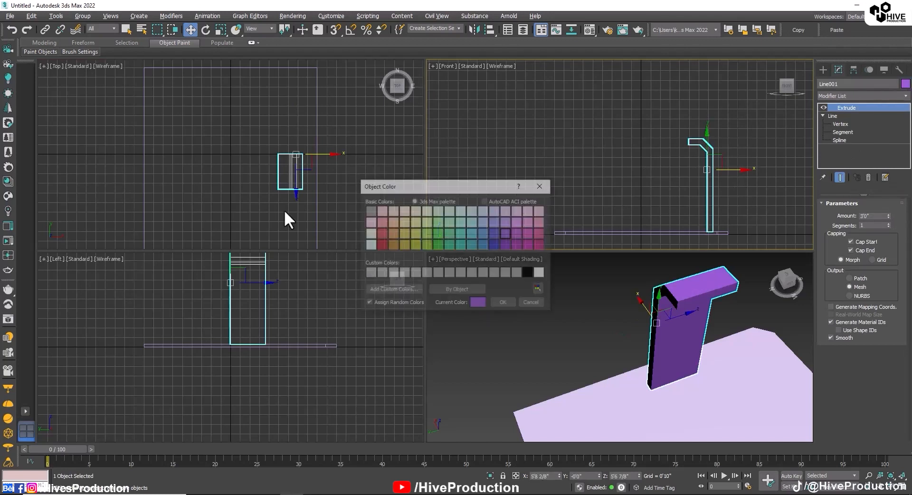
pyautogui.click(403, 211)
pyautogui.click(502, 304)
pyautogui.scroll(-5, 709, 403)
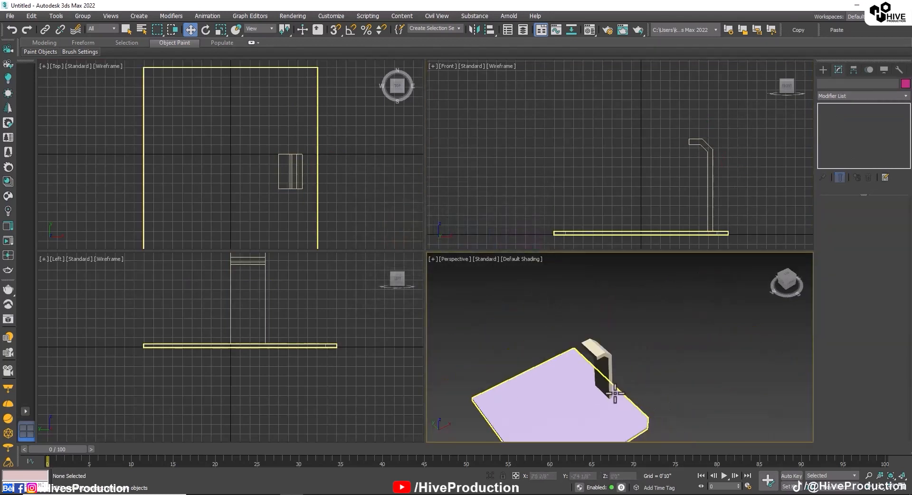
# Make one copy of the post toward the slab's middle along X and mirror the copy about the X axis
pyautogui.keyDown('shift'); pyautogui.moveTo(722, 169); pyautogui.dragTo(660, 169); pyautogui.keyUp('shift')
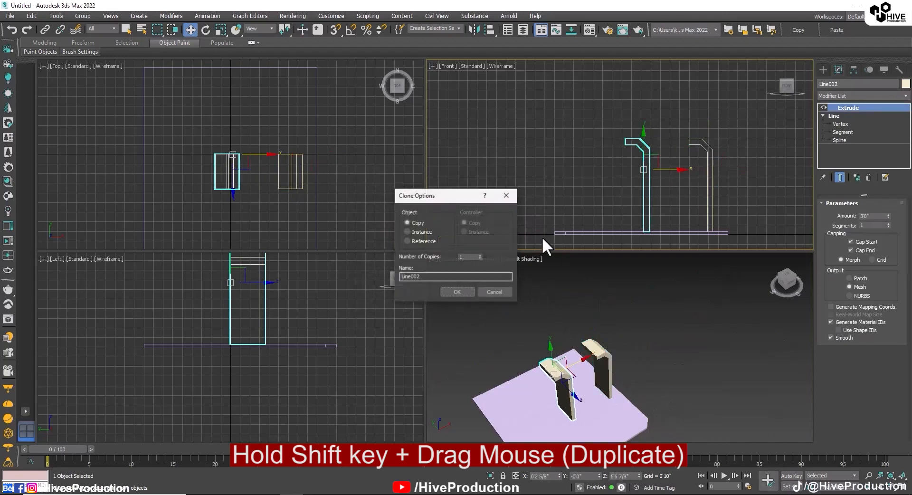
pyautogui.click(458, 288)
pyautogui.click(474, 29)
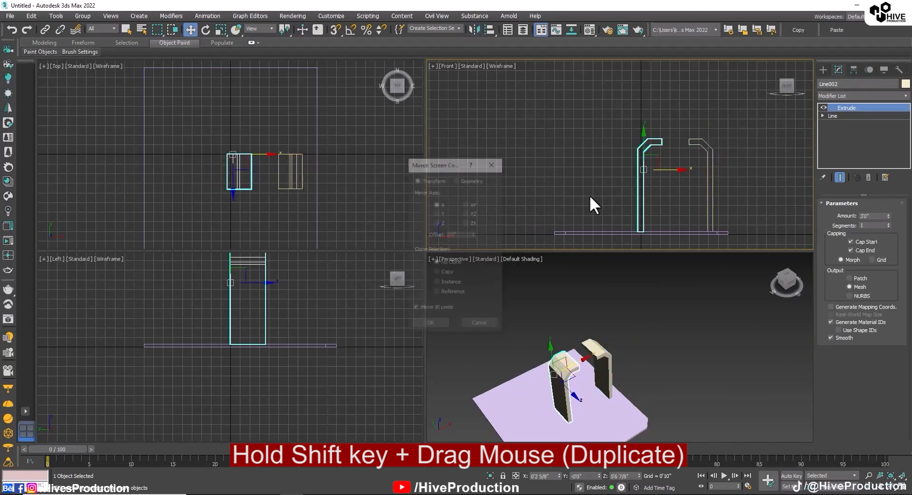
pyautogui.click(425, 321)
# Move the mirrored post along X to the opposite side of the slab, facing the original
pyautogui.moveTo(670, 172); pyautogui.dragTo(602, 182)
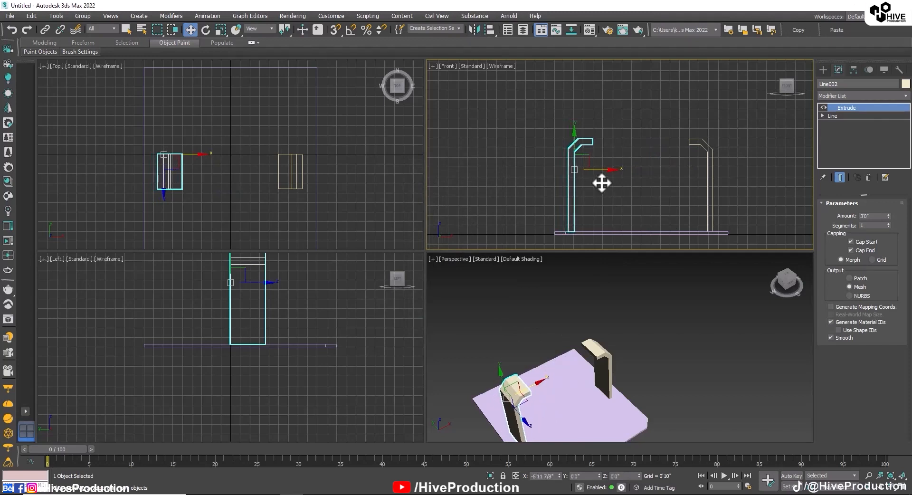
pyautogui.click(762, 235)
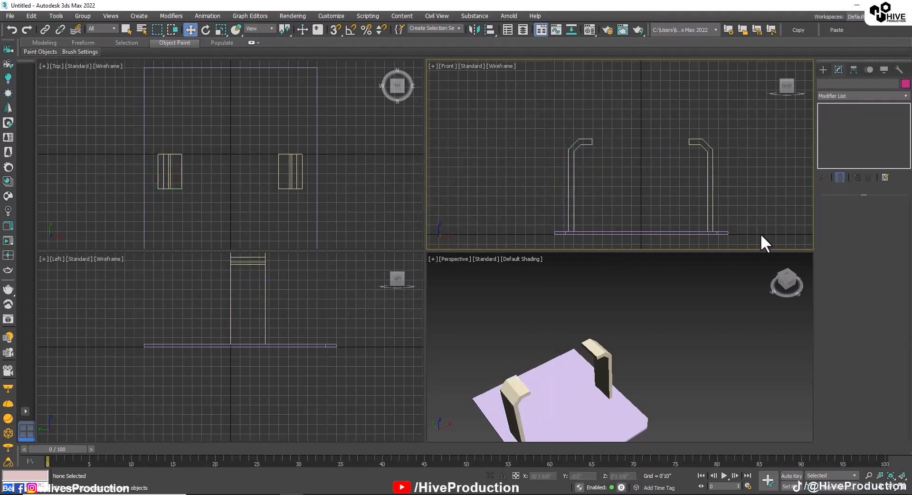
pyautogui.click(576, 415)
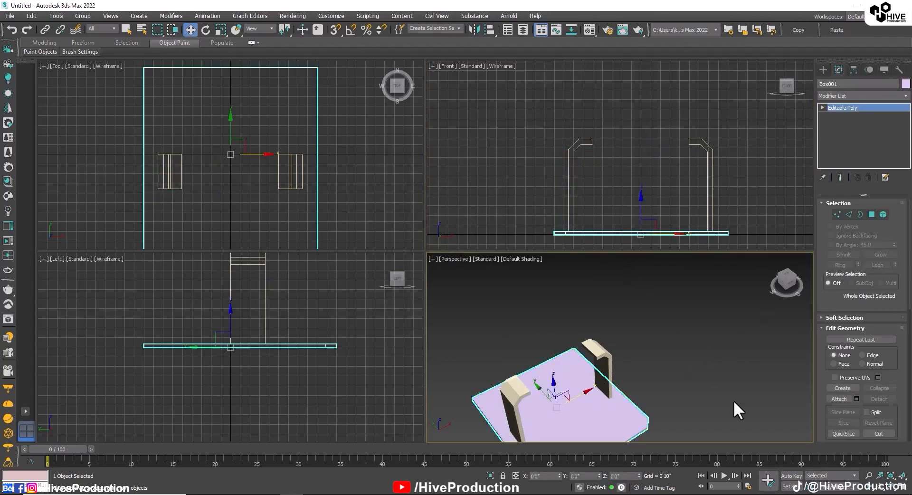
# Create a box about 5'3 5/8" wide and 1'7 5/8" long near the slab's rear edge in the Top view, with height 8'
pyautogui.click(825, 69)
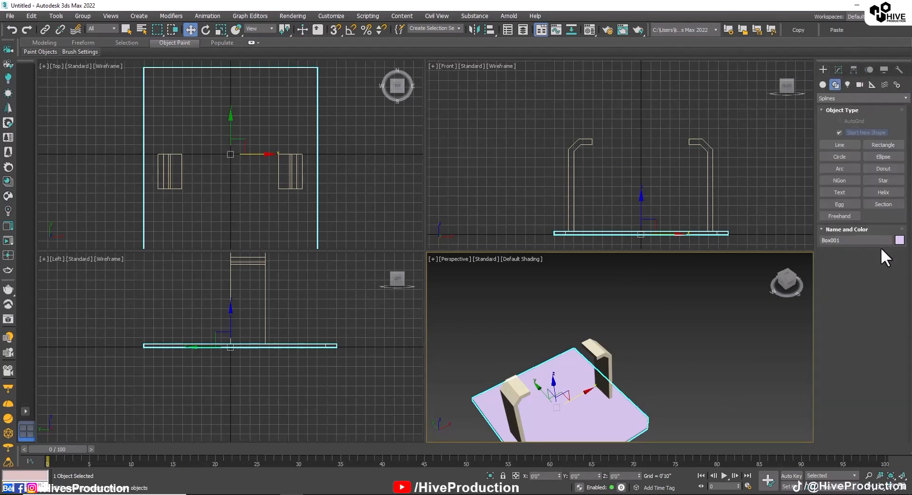
pyautogui.click(823, 84)
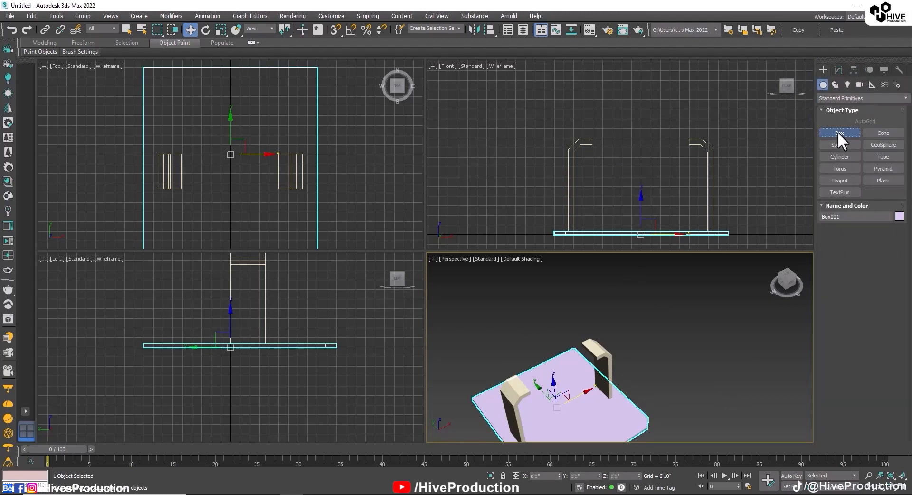
pyautogui.click(838, 134)
pyautogui.moveTo(234, 88); pyautogui.dragTo(242, 91, button='middle')
pyautogui.moveTo(234, 90); pyautogui.dragTo(293, 109)
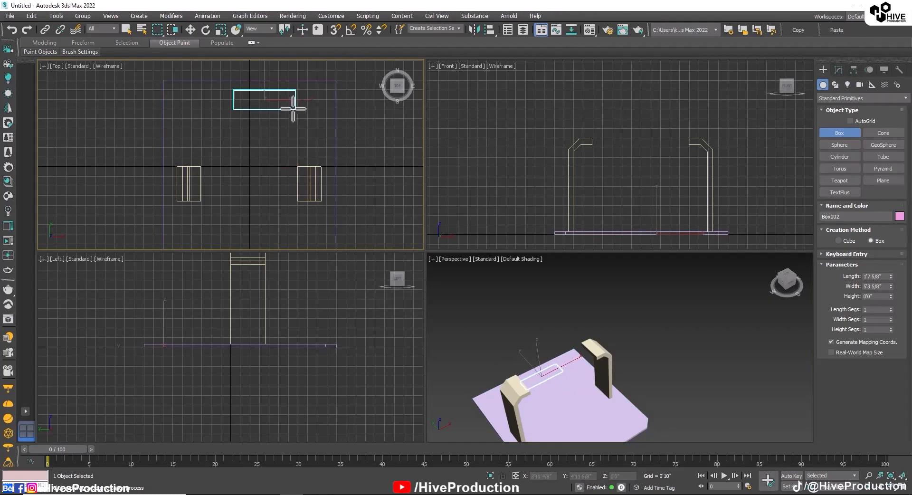
pyautogui.click(293, 107)
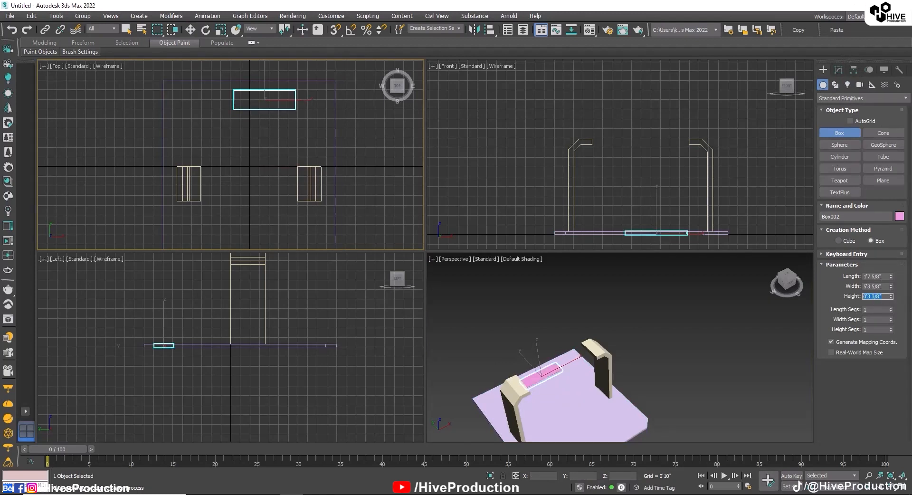
pyautogui.write('8')
pyautogui.press('Return')
pyautogui.rightClick(668, 159)
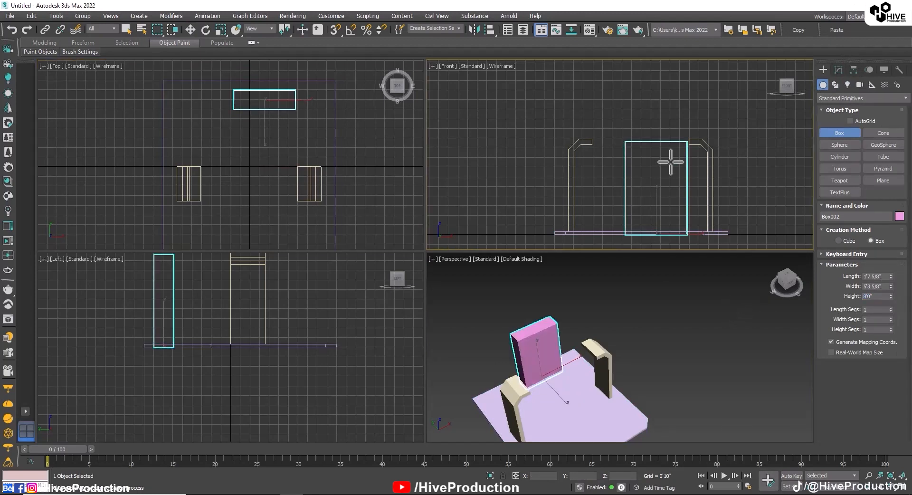
# Center the rear box at X 0 and raise its base onto the slab's top surface
pyautogui.press('w')
pyautogui.moveTo(675, 237); pyautogui.dragTo(660, 243)
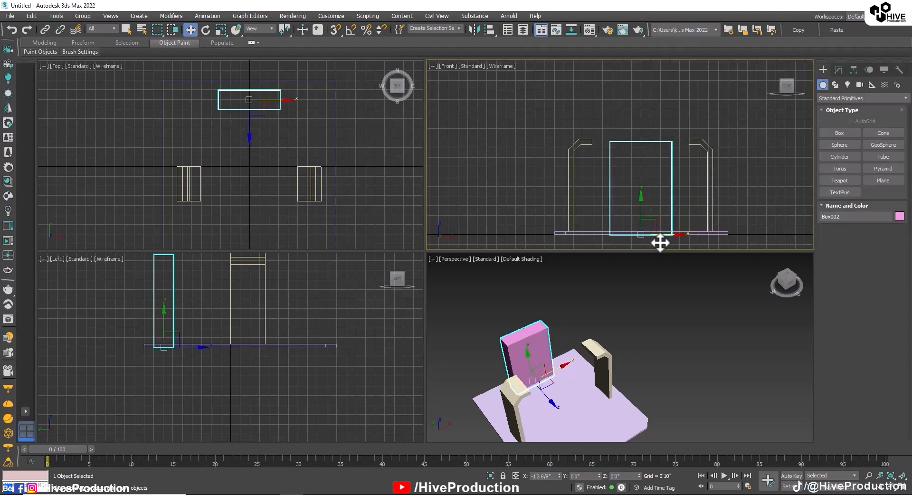
pyautogui.moveTo(641, 207); pyautogui.dragTo(637, 203)
pyautogui.scroll(2, 624, 233)
pyautogui.scroll(5, 624, 233)
pyautogui.moveTo(768, 212); pyautogui.dragTo(775, 224)
pyautogui.rightClick(559, 477)
pyautogui.moveTo(648, 230); pyautogui.dragTo(426, 147, button='middle')
pyautogui.moveTo(558, 135); pyautogui.dragTo(564, 145)
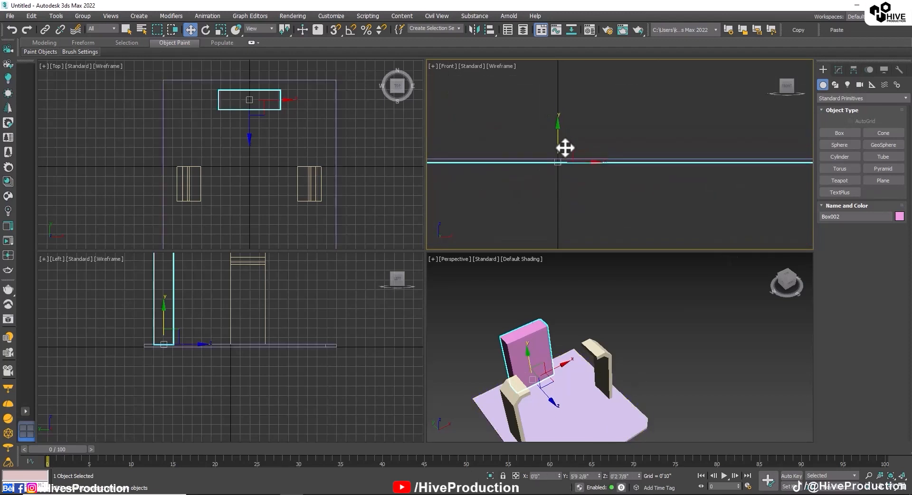
# Set the rear box's length to 1'6" and move it along Y to the slab's rear edge
pyautogui.click(838, 70)
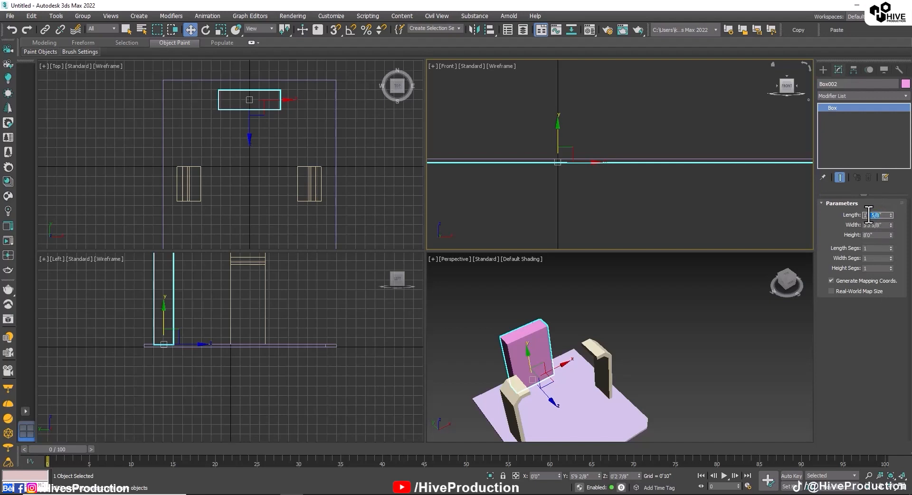
pyautogui.write('1\'6"')
pyautogui.press('Return')
pyautogui.rightClick(264, 123)
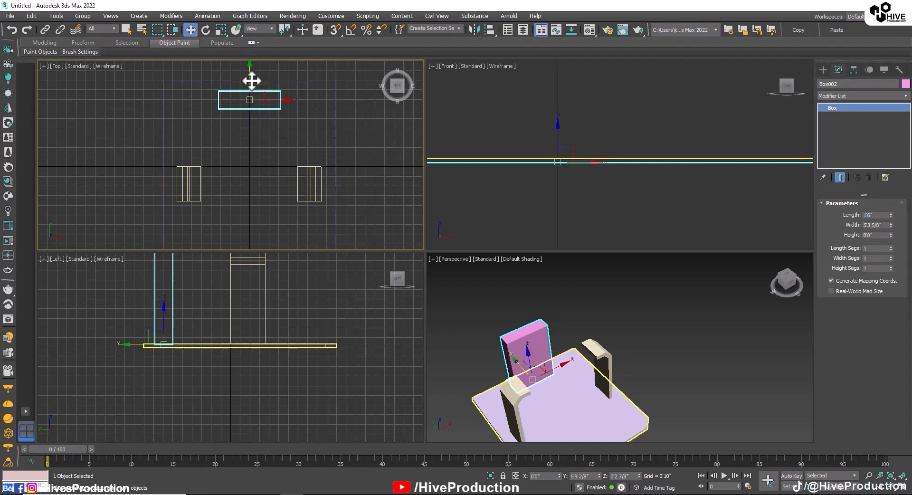
pyautogui.moveTo(250, 82); pyautogui.dragTo(247, 70)
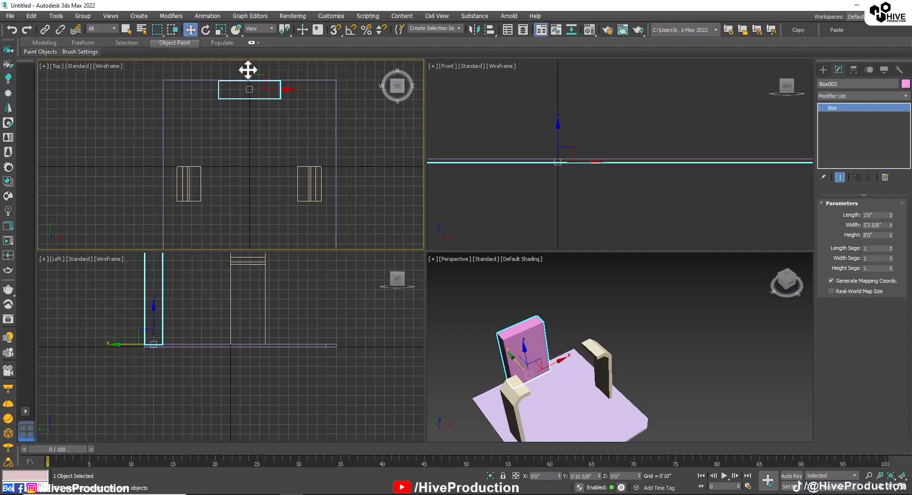
pyautogui.click(639, 193)
pyautogui.scroll(3, 640, 193)
pyautogui.scroll(-2, 633, 371)
pyautogui.click(563, 322)
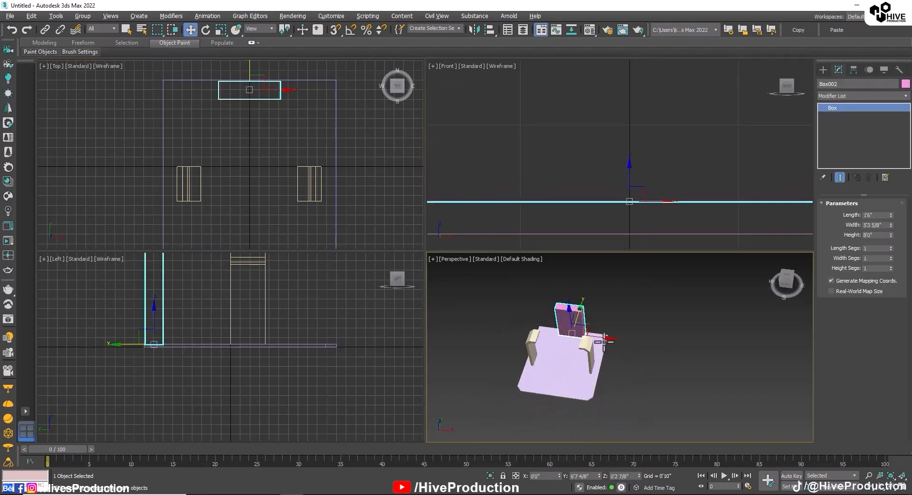
pyautogui.keyDown('alt'); pyautogui.moveTo(570, 326); pyautogui.dragTo(594, 376, button='middle'); pyautogui.keyUp('alt')
pyautogui.scroll(3, 617, 344)
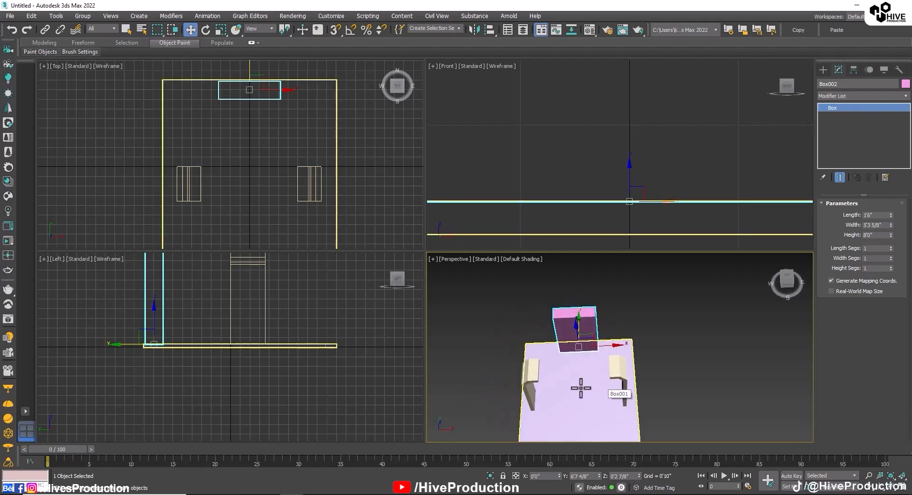
# Draw a rectangle spline about 5'2 5/8" wide and 10'7 2/8" long from the rear box's front edge toward the slab's front in the Top view
pyautogui.click(334, 135)
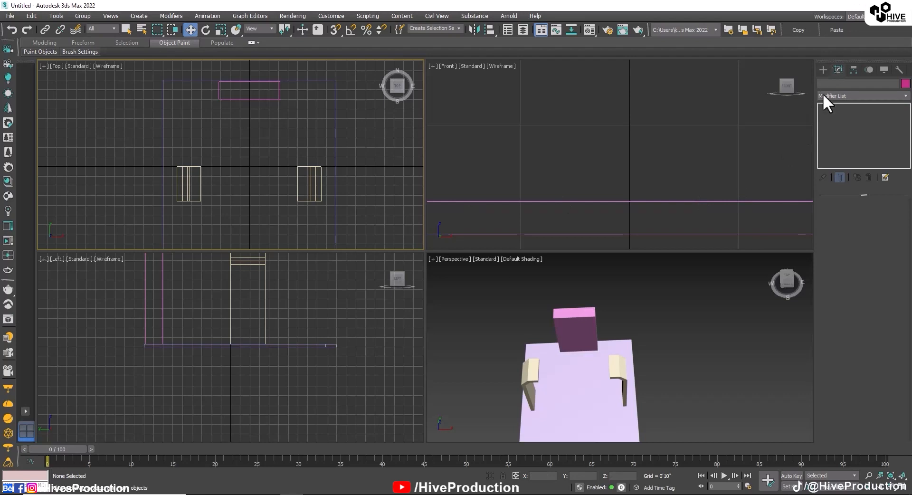
pyautogui.click(825, 71)
pyautogui.click(835, 85)
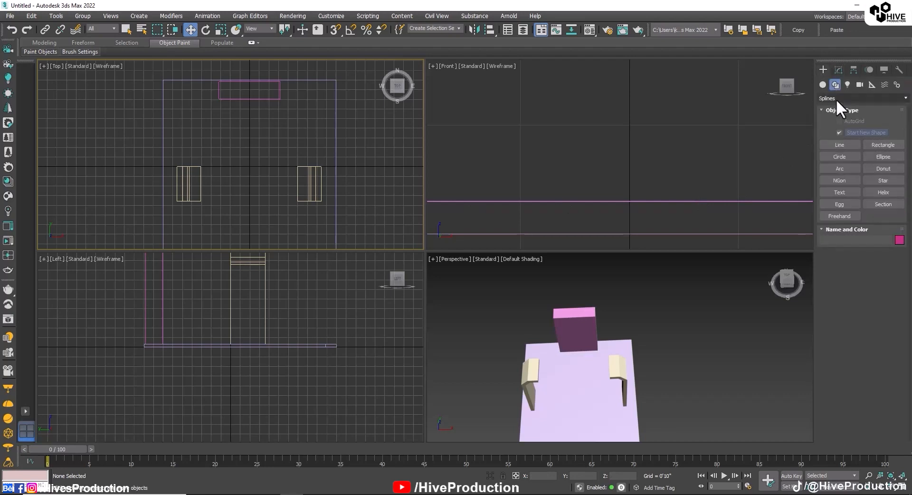
pyautogui.click(875, 144)
pyautogui.moveTo(177, 147); pyautogui.dragTo(185, 123, button='middle')
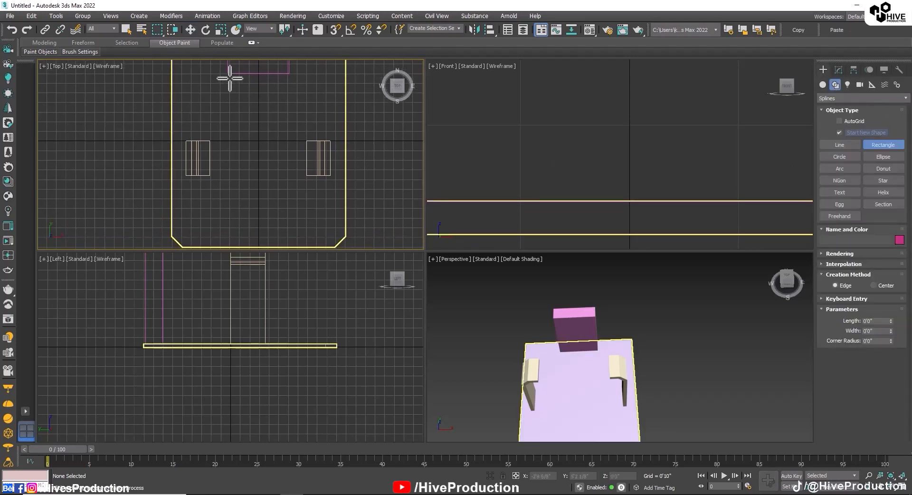
pyautogui.moveTo(228, 72); pyautogui.dragTo(288, 195)
pyautogui.scroll(2, 263, 159)
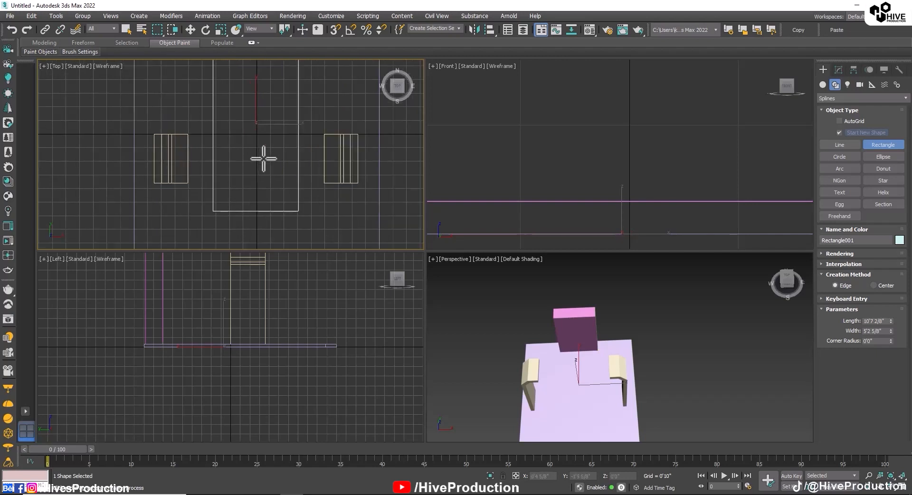
# Center the rectangle spline on the rear box at X 0
pyautogui.hotkey('alt', 'w')
pyautogui.moveTo(444, 204); pyautogui.dragTo(455, 319, button='middle')
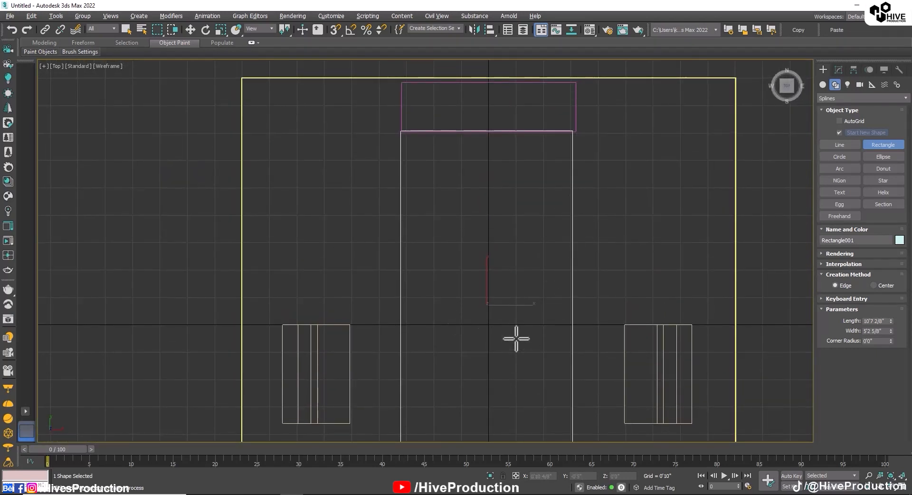
pyautogui.press('w')
pyautogui.moveTo(506, 306); pyautogui.dragTo(507, 303)
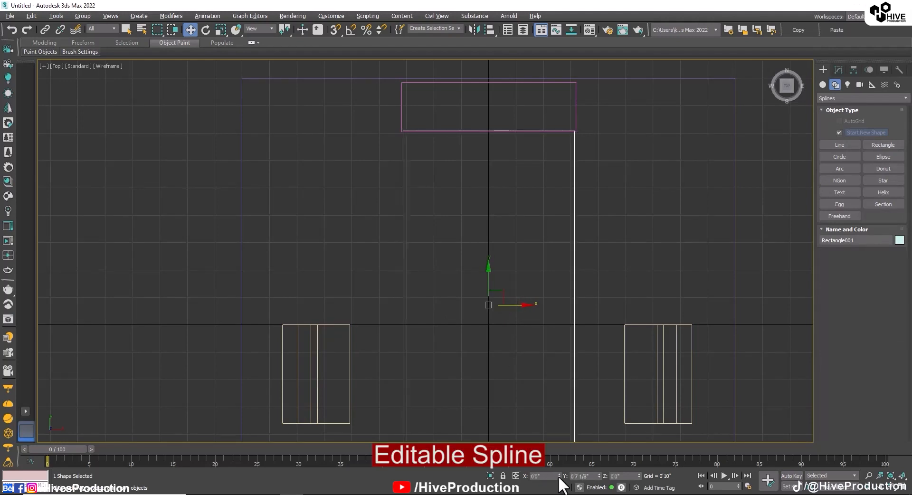
# Convert the rectangle to an editable spline
pyautogui.click(524, 351)
pyautogui.scroll(-3, 525, 352)
pyautogui.moveTo(525, 351); pyautogui.dragTo(512, 304, button='middle')
pyautogui.click(506, 289)
pyautogui.rightClick(503, 281)
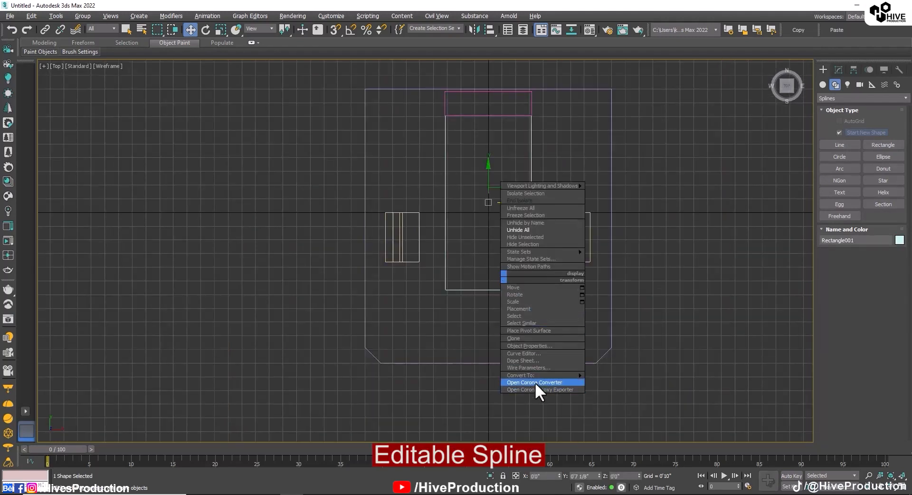
pyautogui.moveTo(535, 381)
pyautogui.click(610, 376)
pyautogui.keyDown('ctrl'); pyautogui.click(365, 289); pyautogui.keyUp('ctrl')
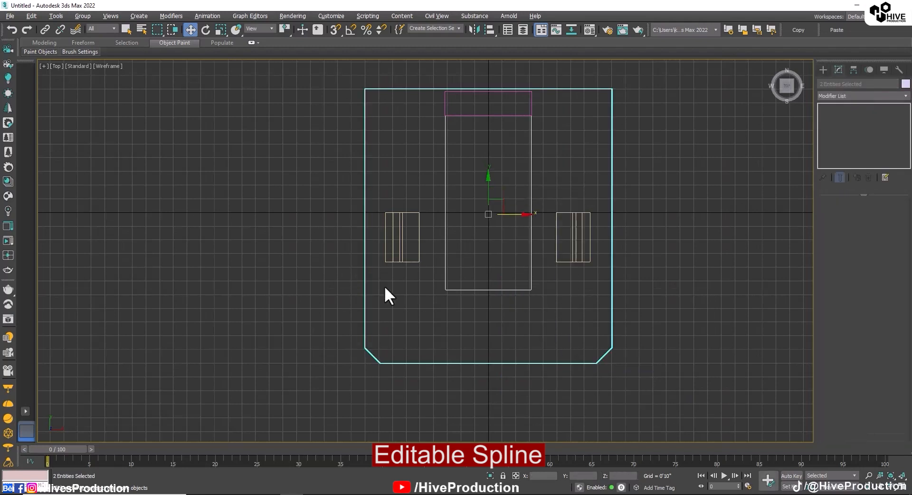
pyautogui.click(432, 324)
# Fillet the rectangle's two front corner vertices and change the resulting vertices to Corner type for straight beveled corners
pyautogui.moveTo(433, 334); pyautogui.dragTo(535, 272)
pyautogui.press('1')
pyautogui.scroll(-3, 871, 330)
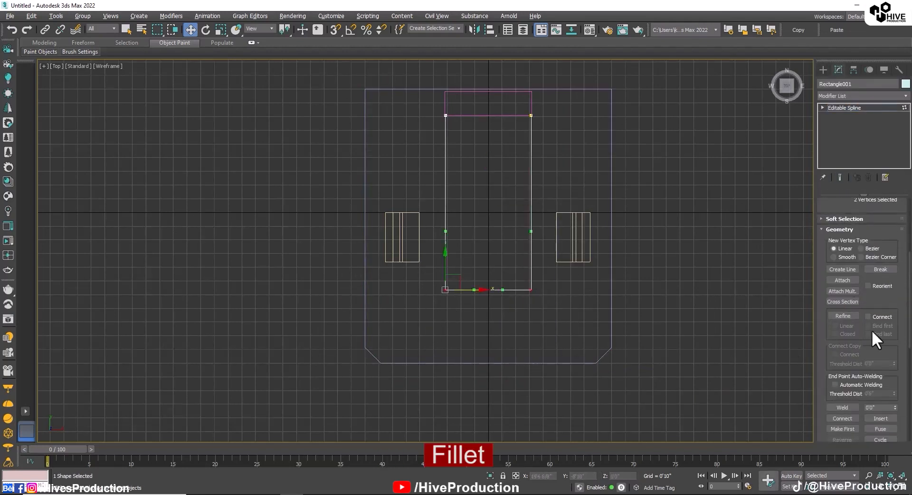
pyautogui.scroll(-4, 854, 372)
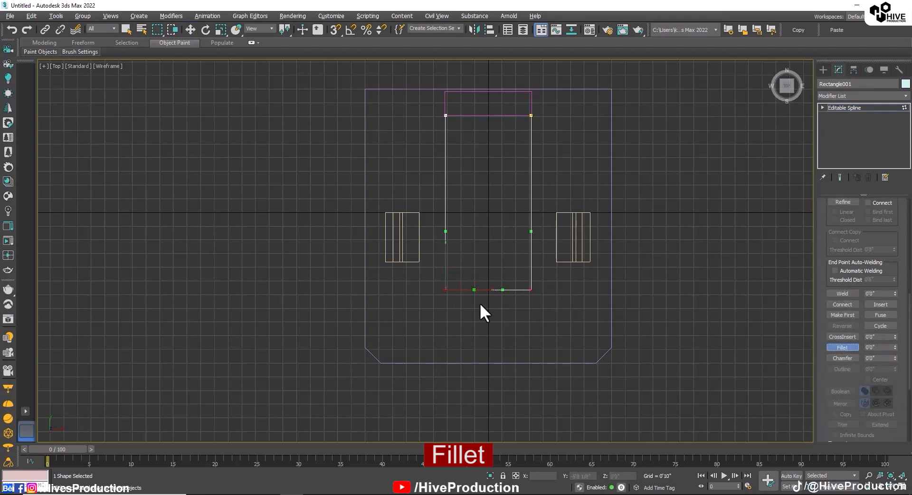
pyautogui.moveTo(481, 306); pyautogui.dragTo(432, 266)
pyautogui.rightClick(538, 295)
pyautogui.rightClick(469, 274)
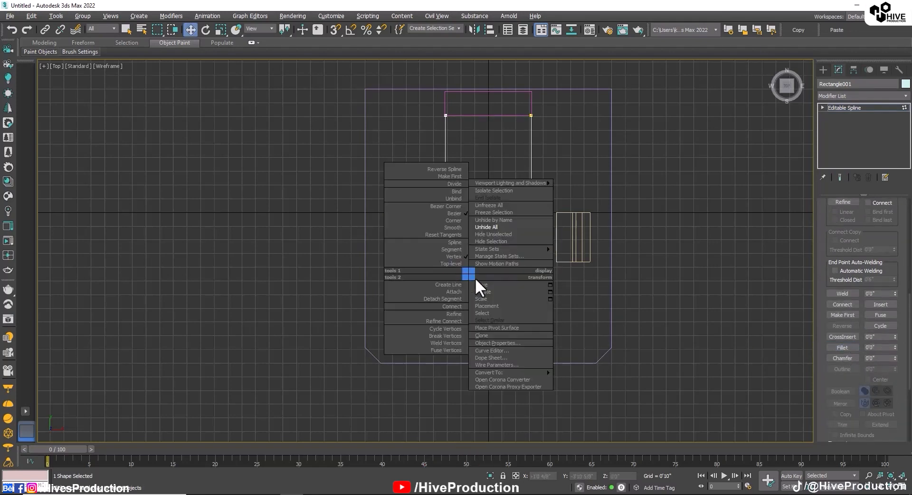
pyautogui.click(451, 220)
# Raise the whole spline along Z to about 7'9 2/8", near the top of the rear box, in the Perspective view
pyautogui.hotkey('alt', 'w')
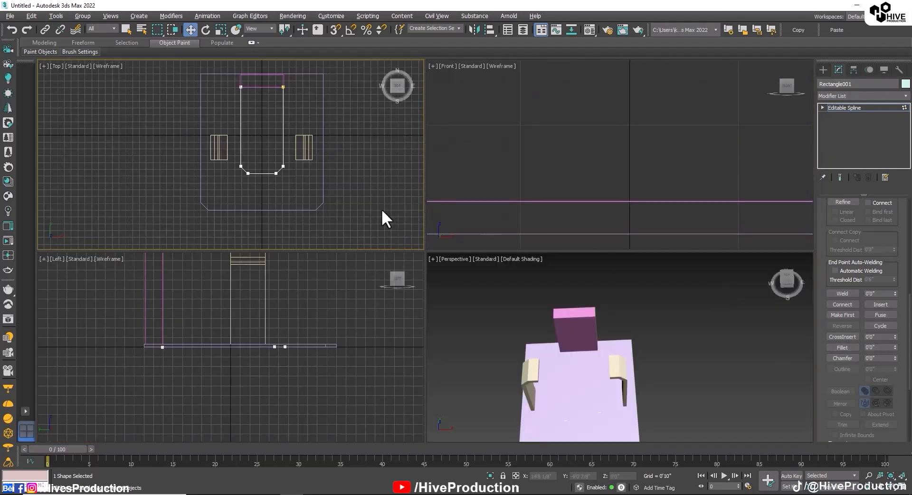
pyautogui.click(591, 364)
pyautogui.hotkey('alt', 'w')
pyautogui.keyDown('alt'); pyautogui.moveTo(591, 364); pyautogui.dragTo(516, 296, button='middle'); pyautogui.keyUp('alt')
pyautogui.keyDown('alt'); pyautogui.moveTo(387, 360); pyautogui.dragTo(482, 344, button='middle'); pyautogui.keyUp('alt')
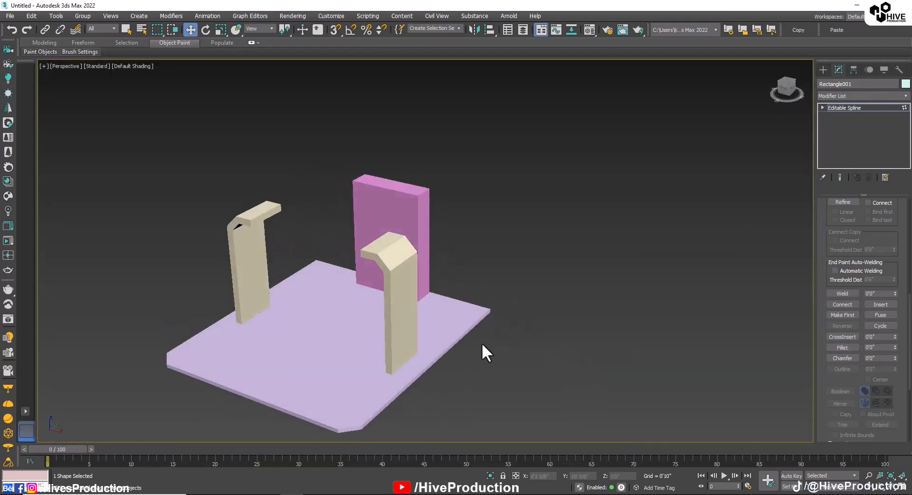
pyautogui.click(835, 108)
pyautogui.moveTo(343, 318); pyautogui.dragTo(352, 206)
pyautogui.scroll(4, 352, 206)
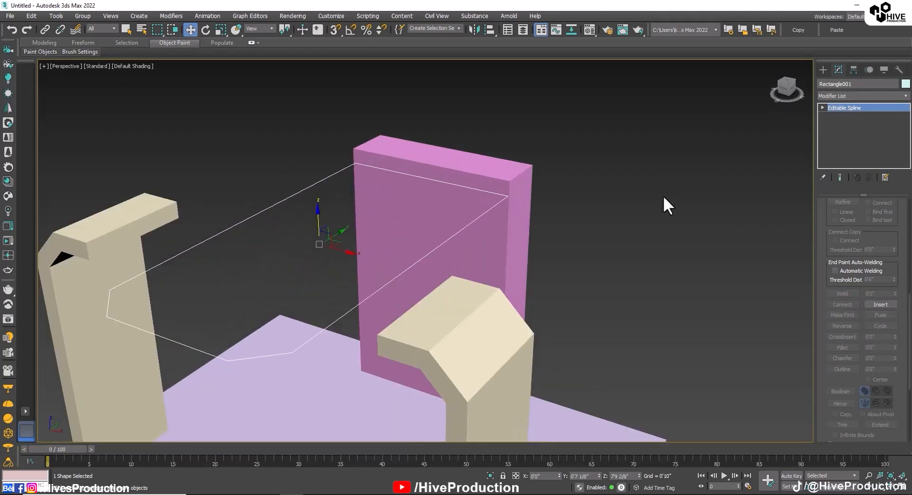
# Delete the spline's rear segment along the box face to leave an open U-shaped path
pyautogui.click(840, 124)
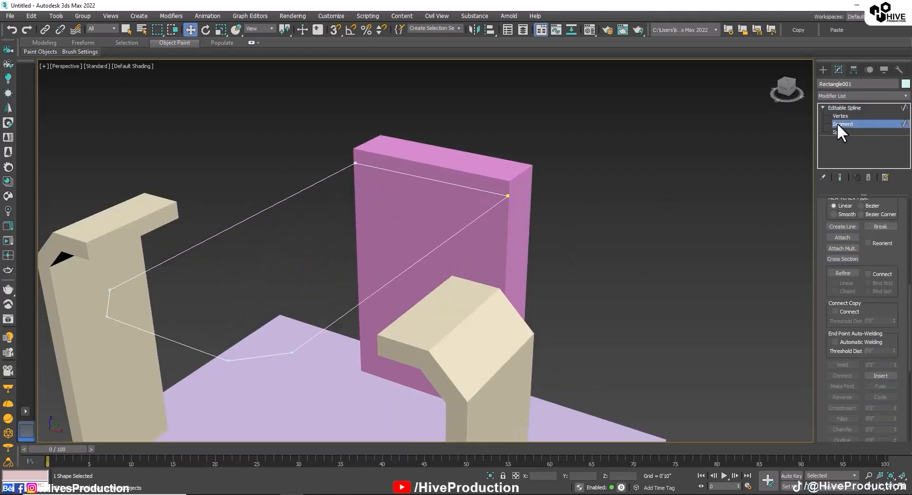
pyautogui.moveTo(456, 146); pyautogui.dragTo(456, 149)
pyautogui.click(583, 172)
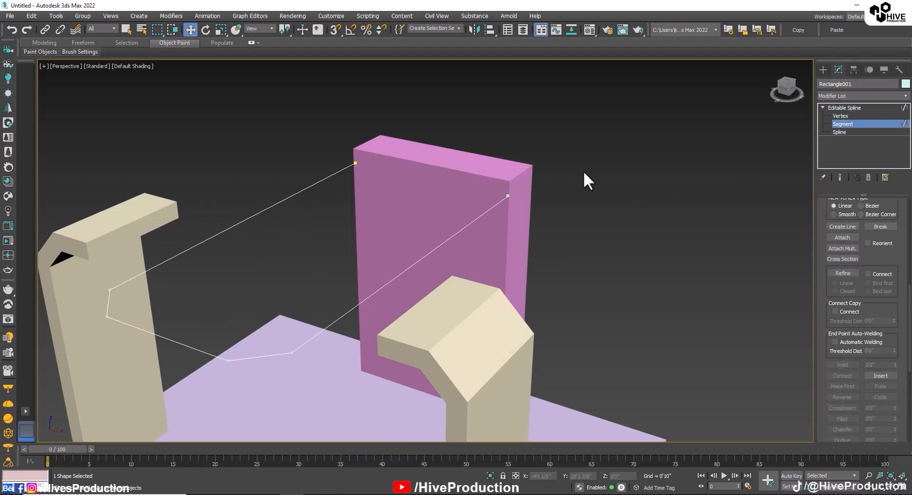
# Outline the open spline slightly inward to form a closed U-shaped band profile
pyautogui.click(850, 133)
pyautogui.hotkey('ctrl', 'a')
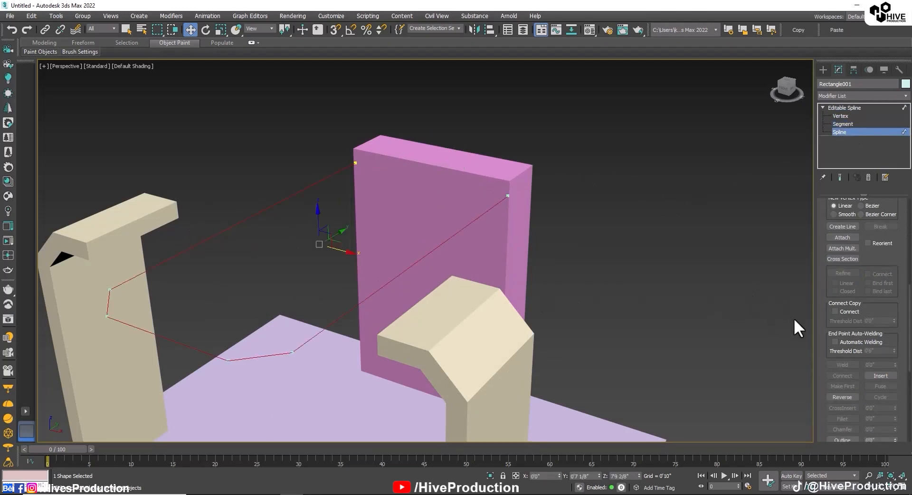
pyautogui.scroll(-2, 854, 406)
pyautogui.click(842, 383)
pyautogui.keyDown('alt'); pyautogui.moveTo(312, 326); pyautogui.dragTo(344, 364, button='middle'); pyautogui.keyUp('alt')
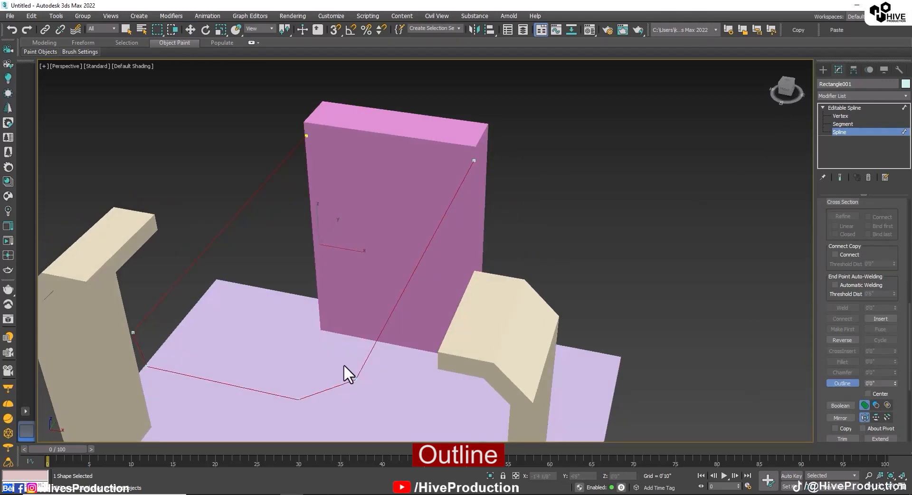
pyautogui.moveTo(364, 364); pyautogui.dragTo(363, 355)
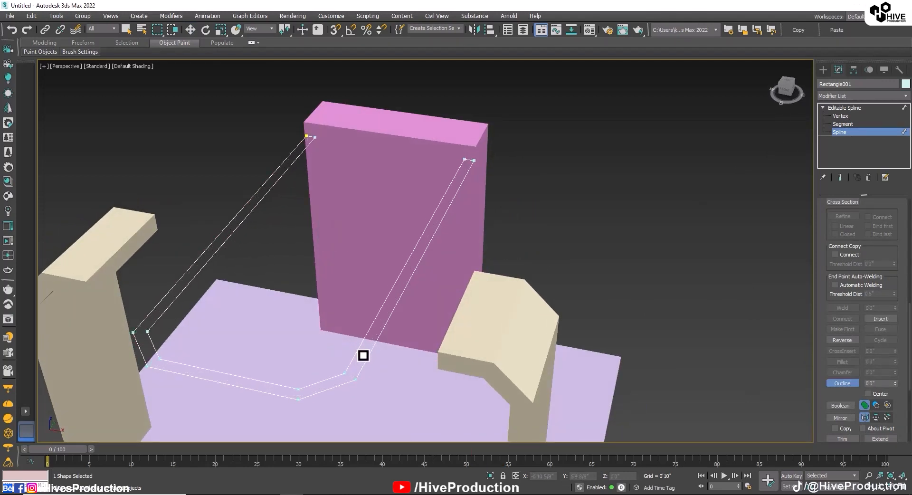
# Add an Extrude modifier to the U-shaped profile with an amount of 1'
pyautogui.click(859, 107)
pyautogui.click(857, 95)
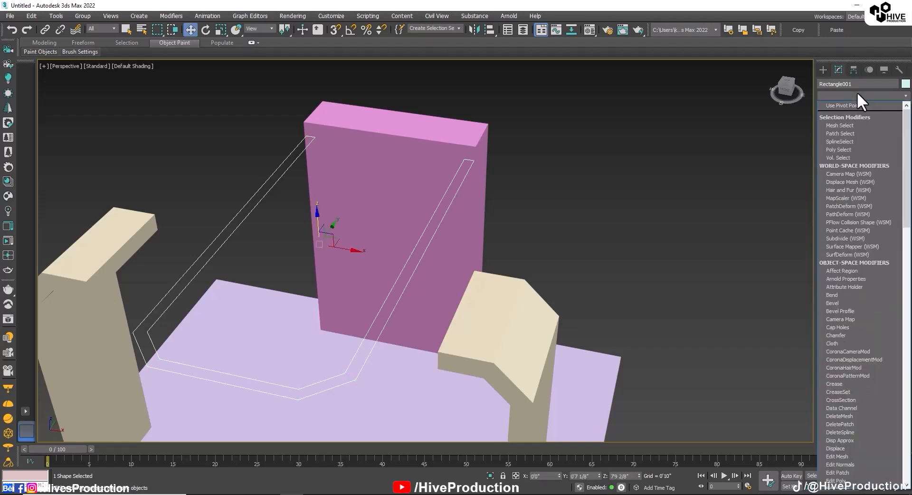
pyautogui.press('e')
pyautogui.click(836, 146)
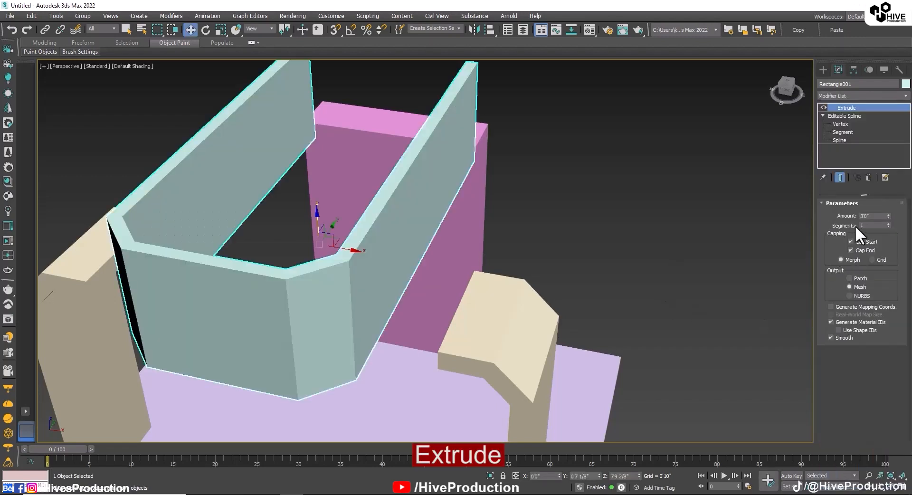
pyautogui.doubleClick(870, 217)
pyautogui.write("1'")
pyautogui.press('Return')
pyautogui.click(632, 285)
# Move the eight front-end vertices of the U-shaped band along Y toward the slab's front edge to lengthen its arms
pyautogui.keyDown('alt'); pyautogui.moveTo(456, 380); pyautogui.dragTo(444, 320, button='middle'); pyautogui.keyUp('alt')
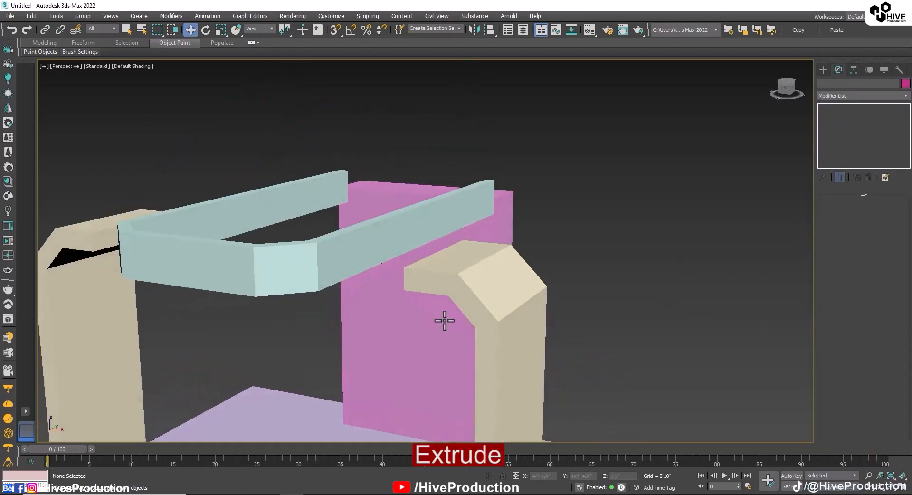
pyautogui.click(256, 292)
pyautogui.keyDown('alt'); pyautogui.moveTo(256, 291); pyautogui.dragTo(326, 319, button='middle'); pyautogui.keyUp('alt')
pyautogui.keyDown('alt'); pyautogui.moveTo(373, 301); pyautogui.dragTo(263, 316, button='middle'); pyautogui.keyUp('alt')
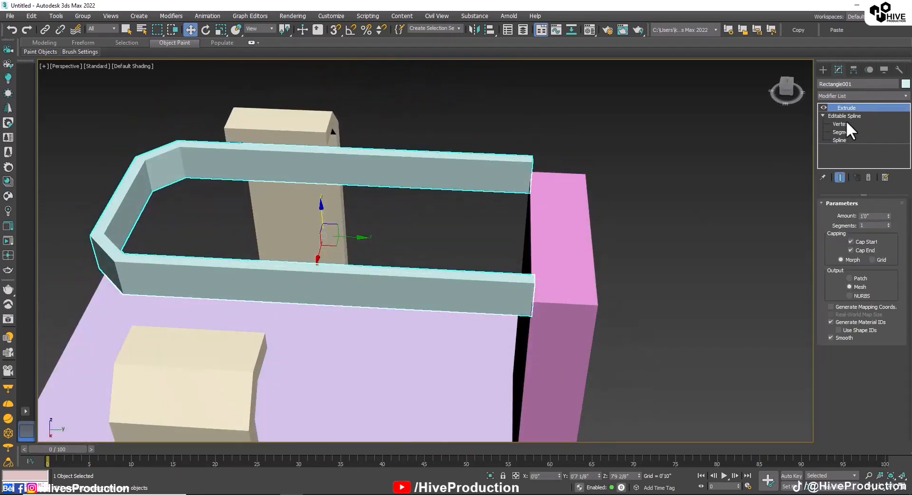
pyautogui.click(840, 124)
pyautogui.hotkey('alt', 'w')
pyautogui.click(146, 153)
pyautogui.hotkey('alt', 'w')
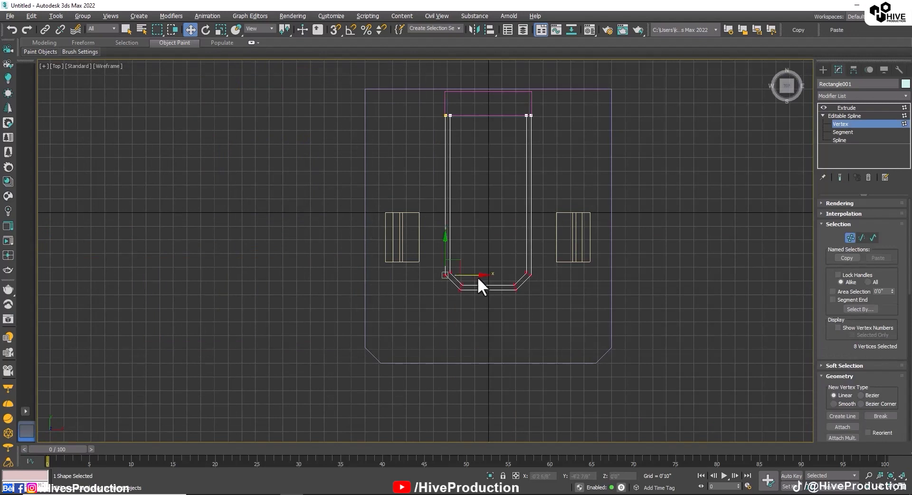
pyautogui.moveTo(447, 249); pyautogui.dragTo(455, 278)
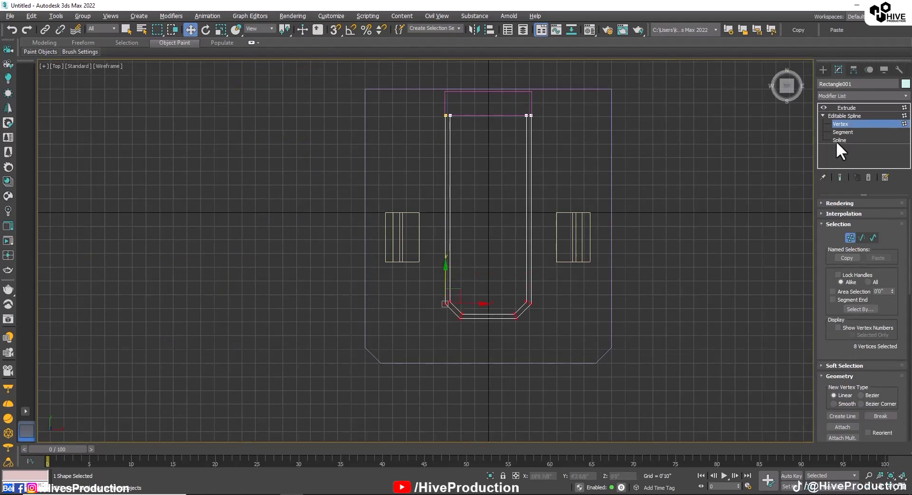
pyautogui.click(840, 115)
pyautogui.click(727, 263)
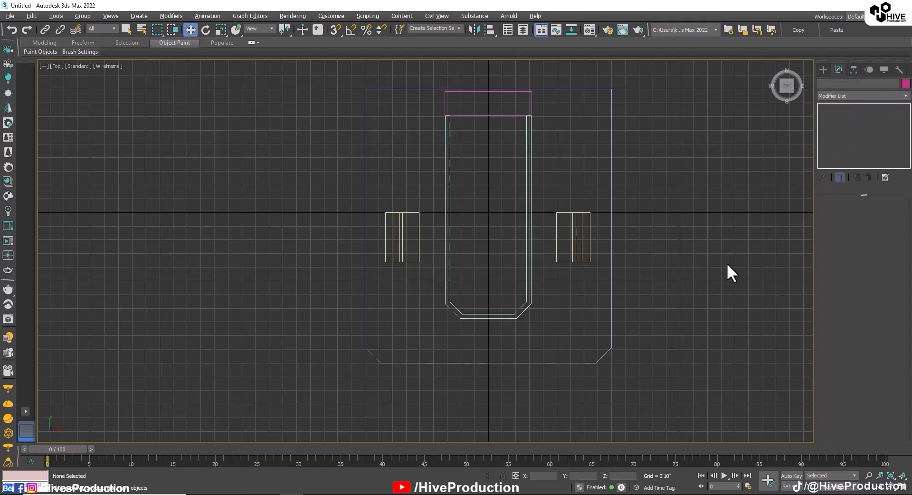
# Lower the U-shaped band about 6 5/8" so its upper edge lines up with the top of the rear box
pyautogui.hotkey('alt', 'w')
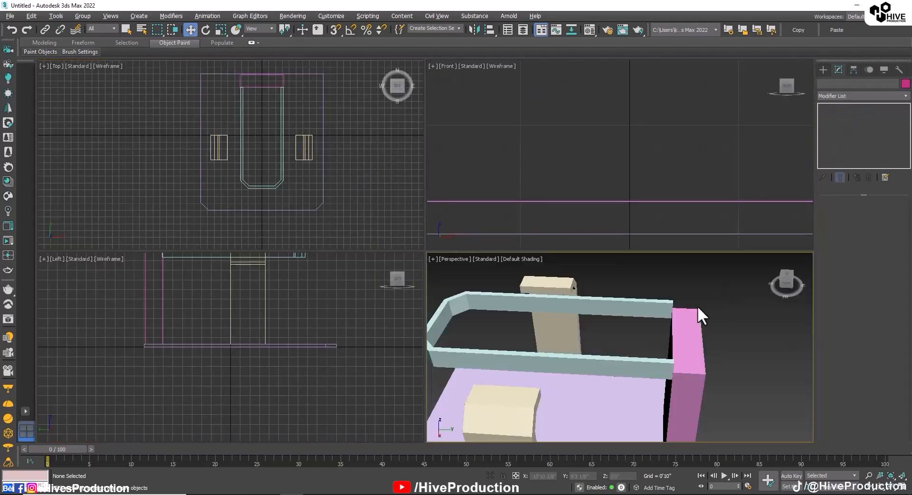
pyautogui.click(628, 357)
pyautogui.scroll(-5, 652, 130)
pyautogui.scroll(5, 640, 165)
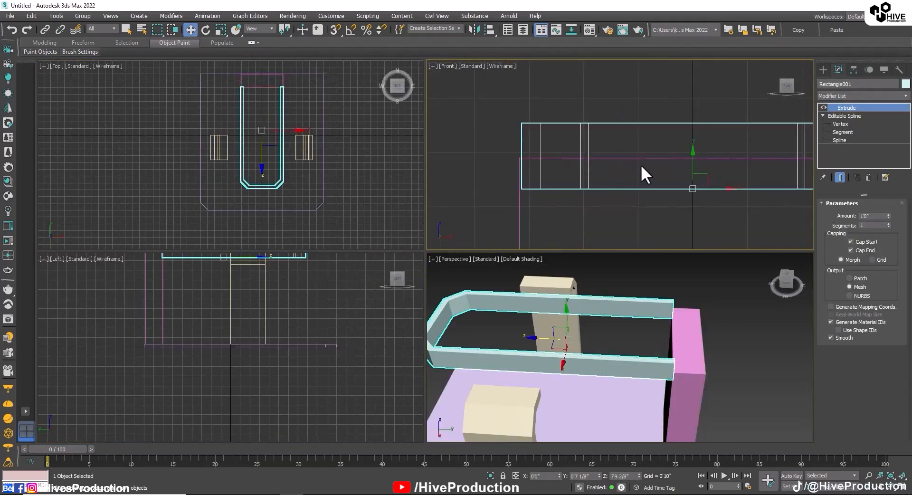
pyautogui.moveTo(696, 161); pyautogui.dragTo(707, 199)
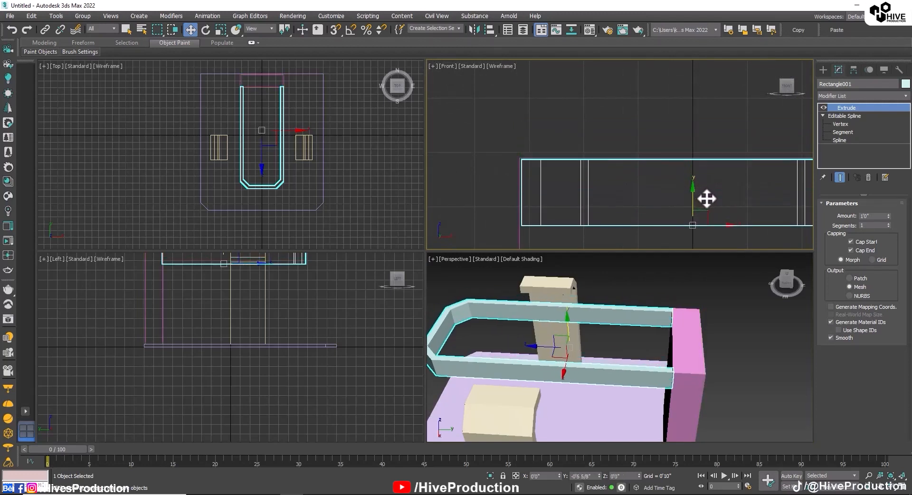
pyautogui.moveTo(716, 295); pyautogui.dragTo(672, 266, button='middle')
pyautogui.scroll(-3, 682, 304)
pyautogui.click(694, 369)
# Create a thin box spanning between the band's two arms, about 5 1/8" long, 4'6" wide and 3 6/8" high
pyautogui.keyDown('alt'); pyautogui.moveTo(494, 378); pyautogui.dragTo(614, 399, button='middle'); pyautogui.keyUp('alt')
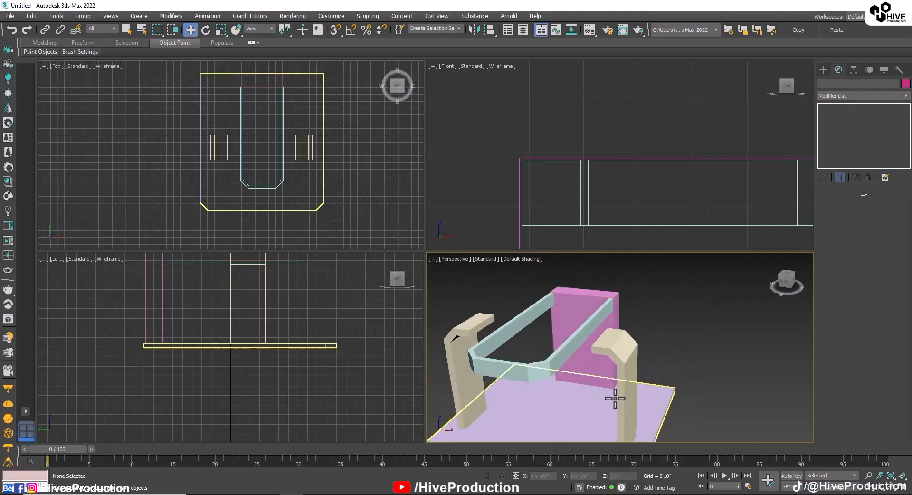
pyautogui.click(623, 359)
pyautogui.keyDown('alt'); pyautogui.moveTo(585, 365); pyautogui.dragTo(533, 418, button='middle'); pyautogui.keyUp('alt')
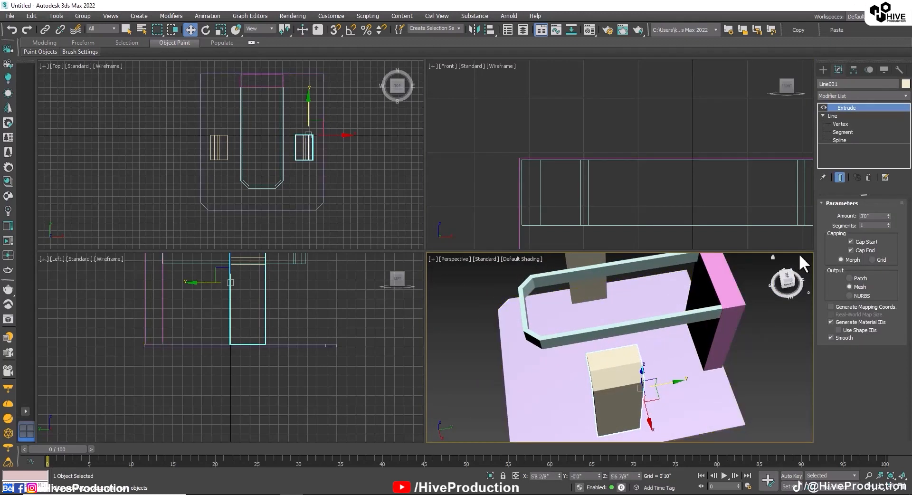
pyautogui.click(823, 71)
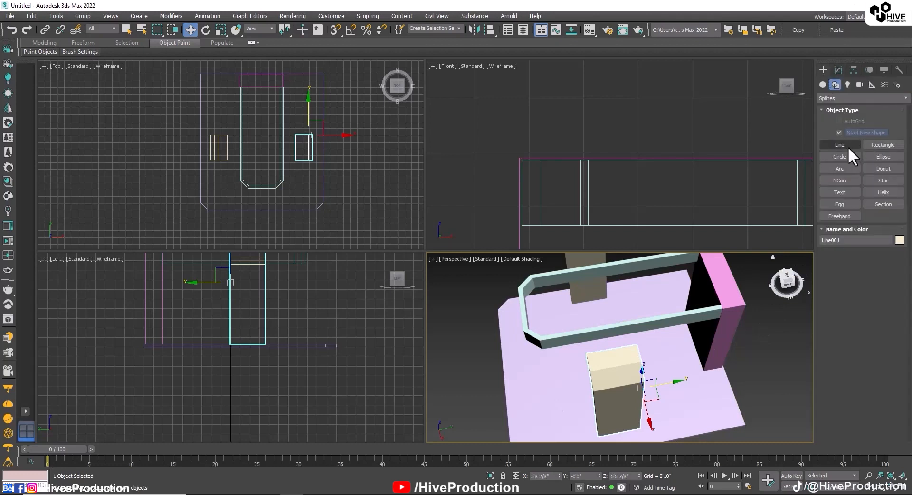
pyautogui.click(837, 135)
pyautogui.scroll(5, 252, 151)
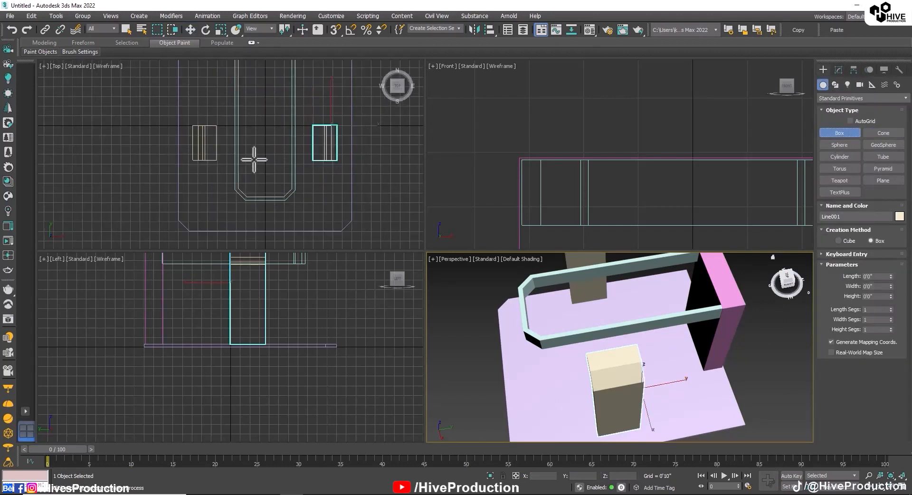
pyautogui.moveTo(235, 145); pyautogui.dragTo(307, 153)
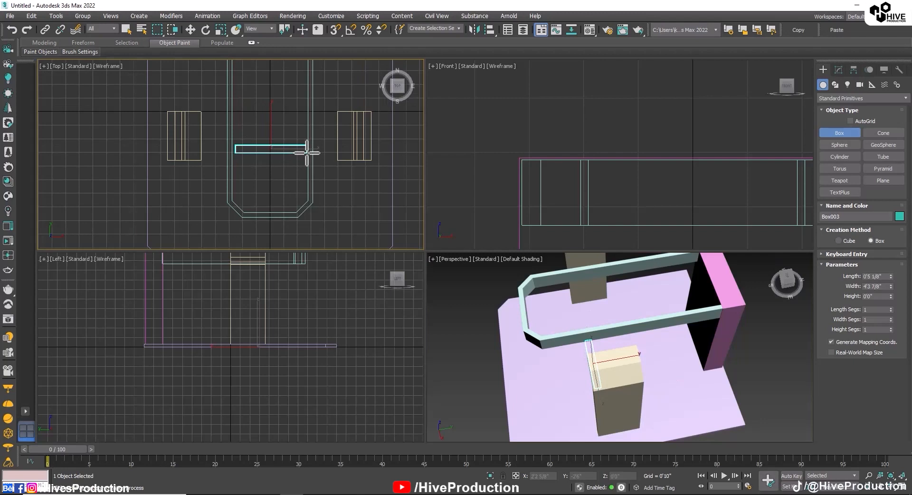
pyautogui.moveTo(307, 153); pyautogui.dragTo(302, 147)
pyautogui.click(302, 146)
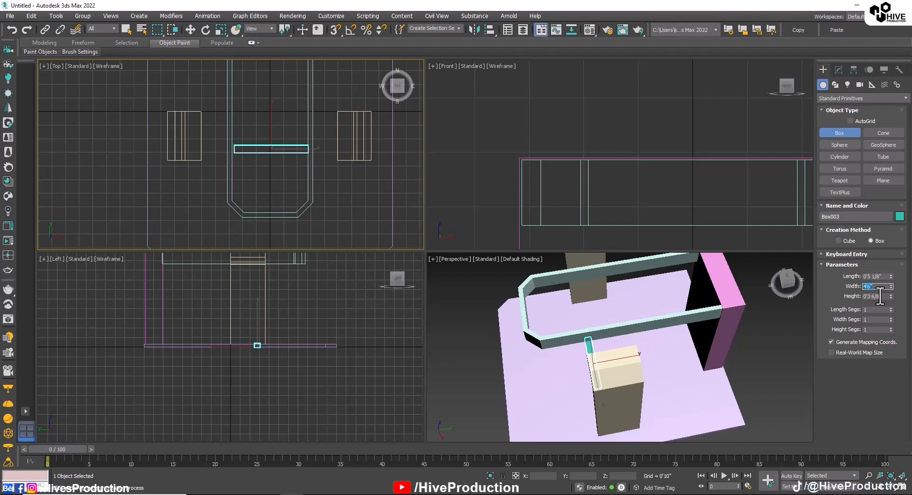
# Center the thin box between the band's arms at X 0'0" and set its height to 10'
pyautogui.press('w')
pyautogui.scroll(4, 266, 156)
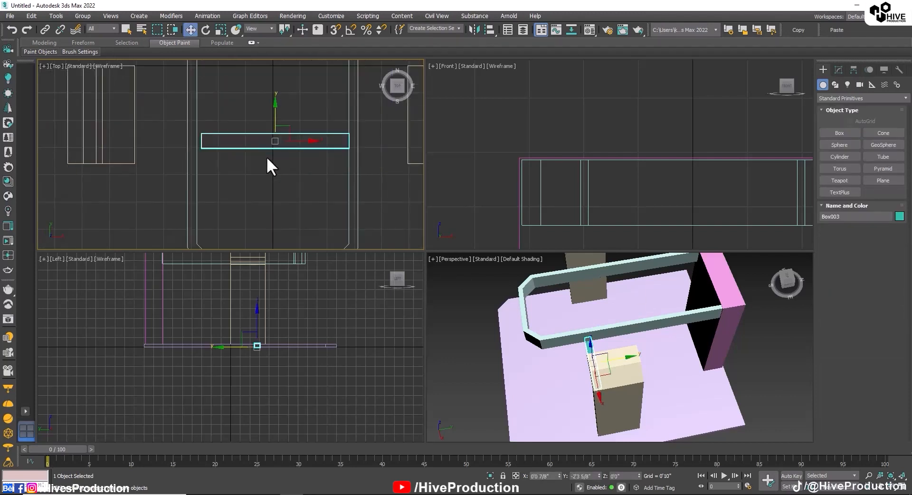
pyautogui.rightClick(559, 475)
pyautogui.scroll(-8, 698, 134)
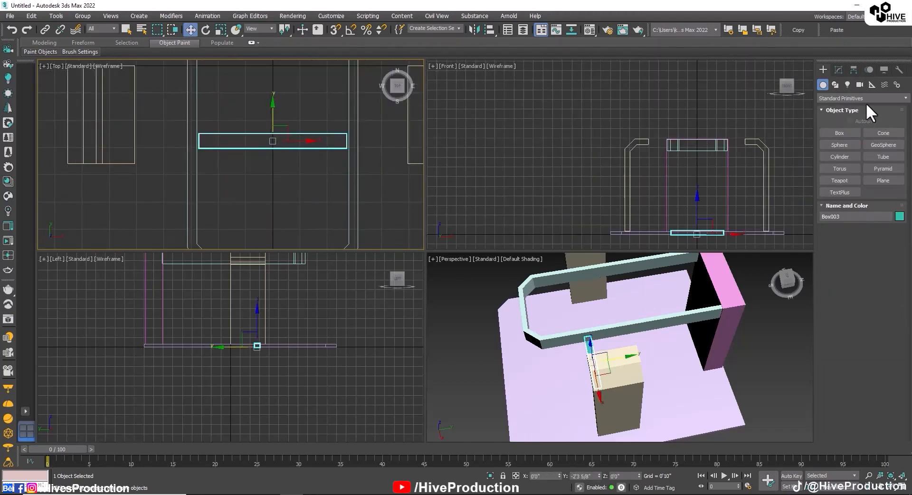
pyautogui.click(838, 70)
pyautogui.write("10'")
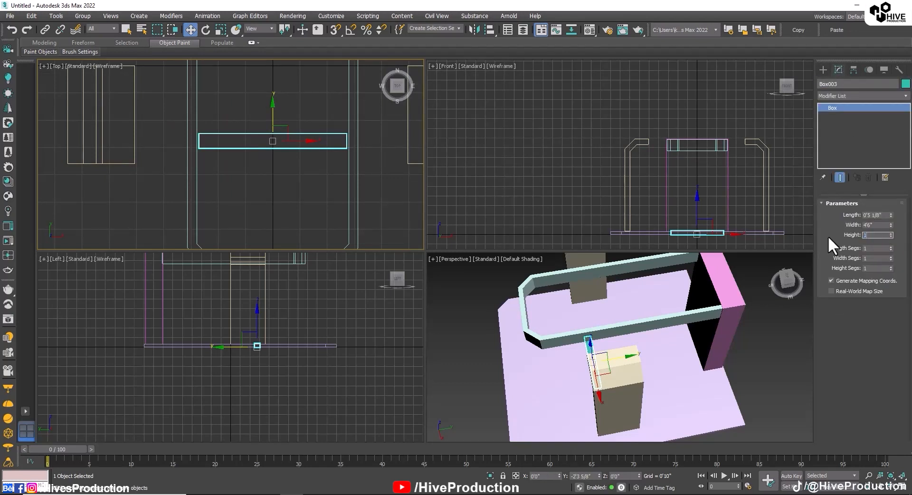
pyautogui.press('Return')
# Raise the tall thin box to about Z 0'3 1/8" so its base rests on the slab's upper surface
pyautogui.moveTo(617, 342)
pyautogui.keyDown('alt'); pyautogui.mouseDown(button='middle')
pyautogui.moveTo(658, 327)
pyautogui.moveTo(600, 346)
pyautogui.mouseUp(button='middle'); pyautogui.keyUp('alt')
pyautogui.scroll(5, 692, 247)
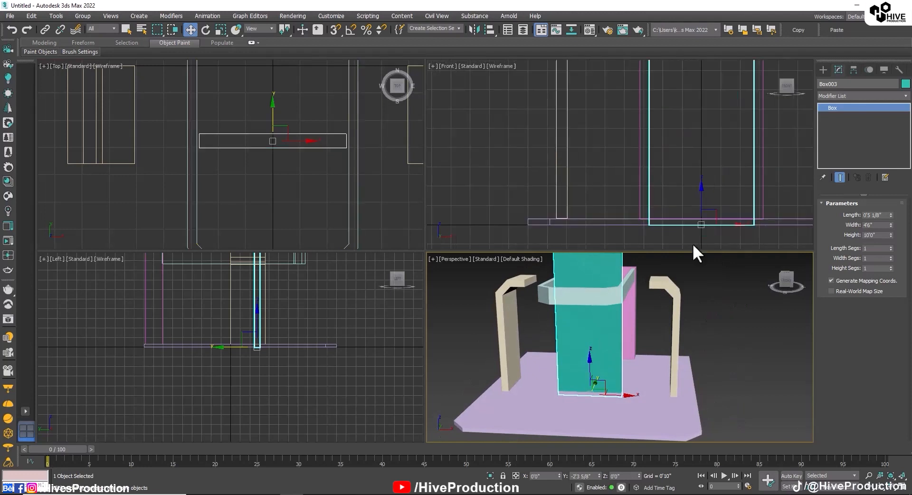
pyautogui.click(703, 188)
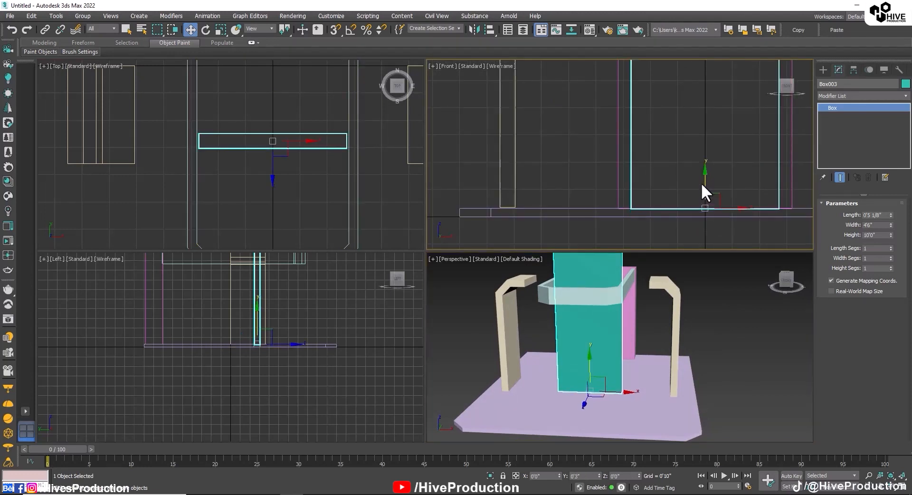
pyautogui.click(717, 420)
pyautogui.click(585, 356)
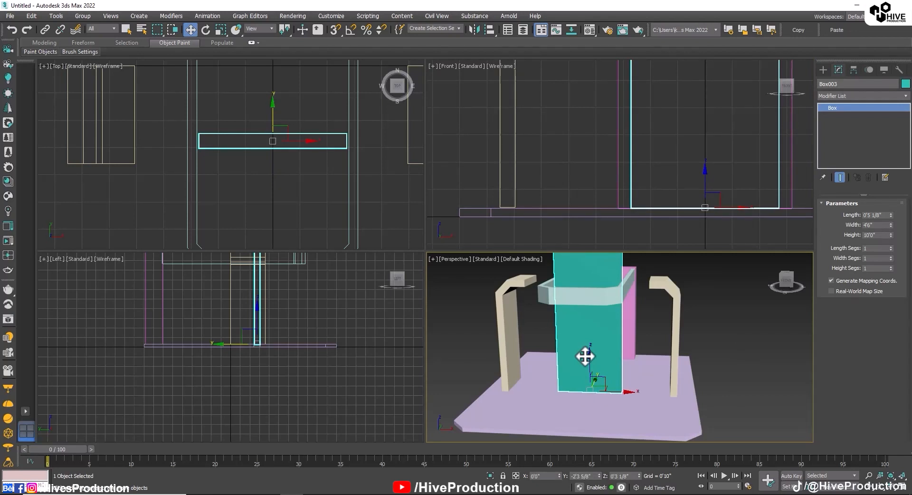
# Convert the tall thin box to an Editable Poly
pyautogui.scroll(-5, 585, 356)
pyautogui.scroll(-3, 710, 172)
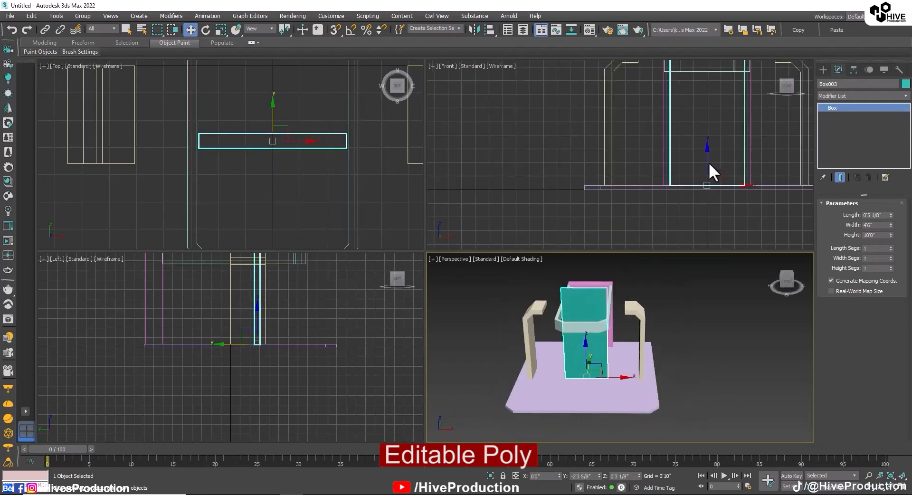
pyautogui.middleClick(709, 164)
pyautogui.hotkey('alt', 'w')
pyautogui.moveTo(668, 142); pyautogui.dragTo(615, 393, button='middle')
pyautogui.scroll(5, 575, 273)
pyautogui.rightClick(545, 185)
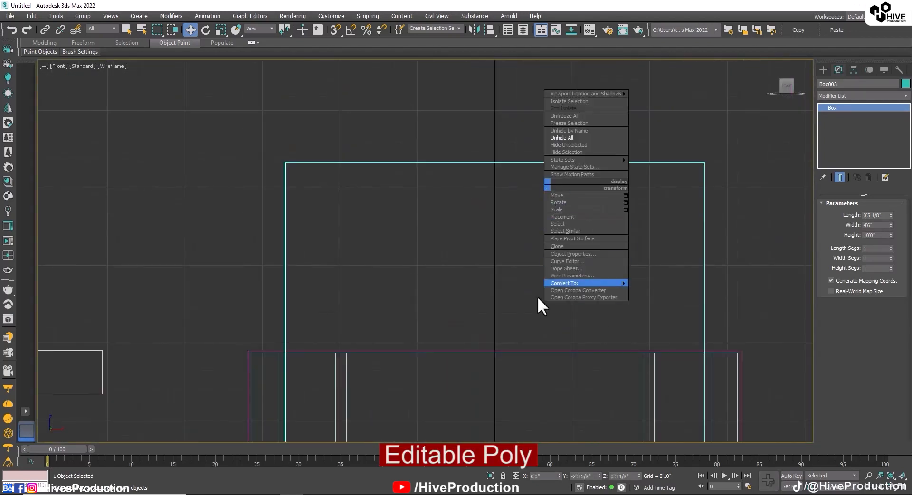
pyautogui.moveTo(620, 282)
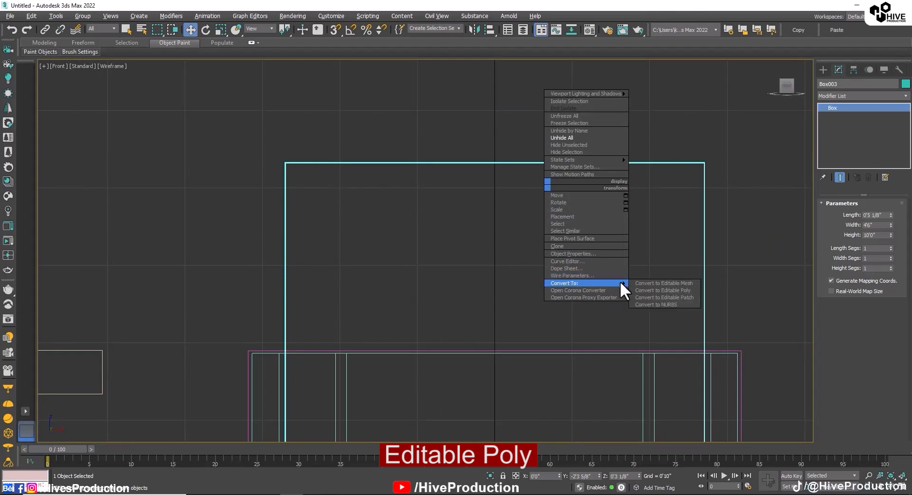
pyautogui.click(665, 289)
# Chamfer the two short upper corner edges of the tall panel with one segment to bevel its top corners
pyautogui.hotkey('alt', 'w')
pyautogui.middleClick(572, 278)
pyautogui.hotkey('alt', 'w')
pyautogui.keyDown('alt'); pyautogui.moveTo(572, 279); pyautogui.dragTo(477, 295, button='middle'); pyautogui.keyUp('alt')
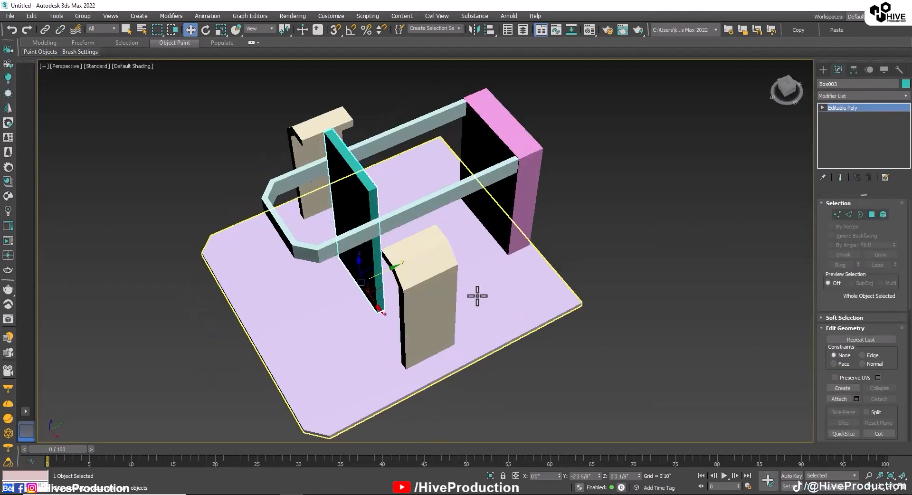
pyautogui.scroll(4, 371, 225)
pyautogui.moveTo(372, 224); pyautogui.dragTo(402, 293, button='middle')
pyautogui.click(849, 214)
pyautogui.click(431, 217)
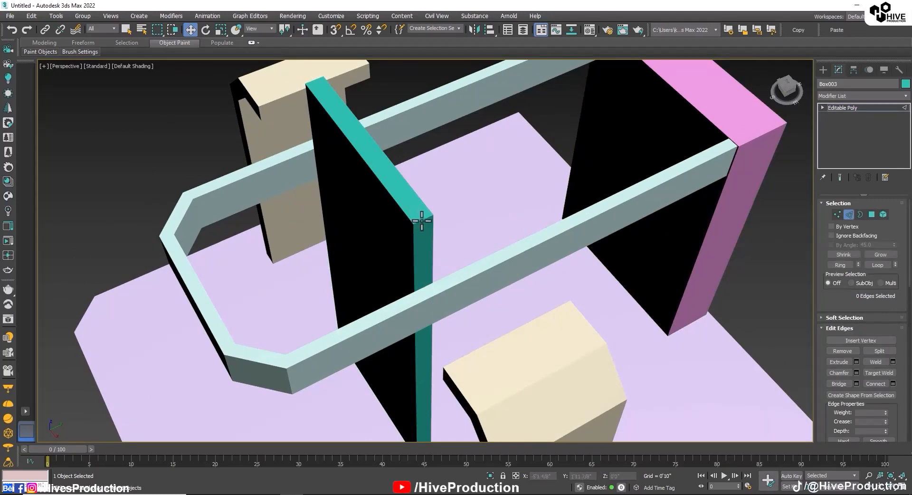
pyautogui.keyDown('alt'); pyautogui.moveTo(378, 257); pyautogui.dragTo(453, 240, button='middle'); pyautogui.keyUp('alt')
pyautogui.keyDown('ctrl'); pyautogui.click(274, 349); pyautogui.keyUp('ctrl')
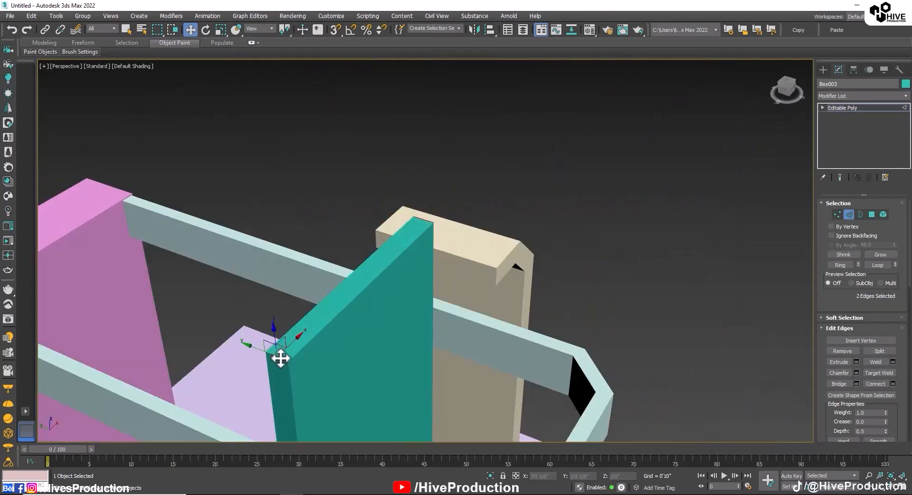
pyautogui.keyDown('alt'); pyautogui.moveTo(279, 358); pyautogui.dragTo(495, 307, button='middle'); pyautogui.keyUp('alt')
pyautogui.click(856, 373)
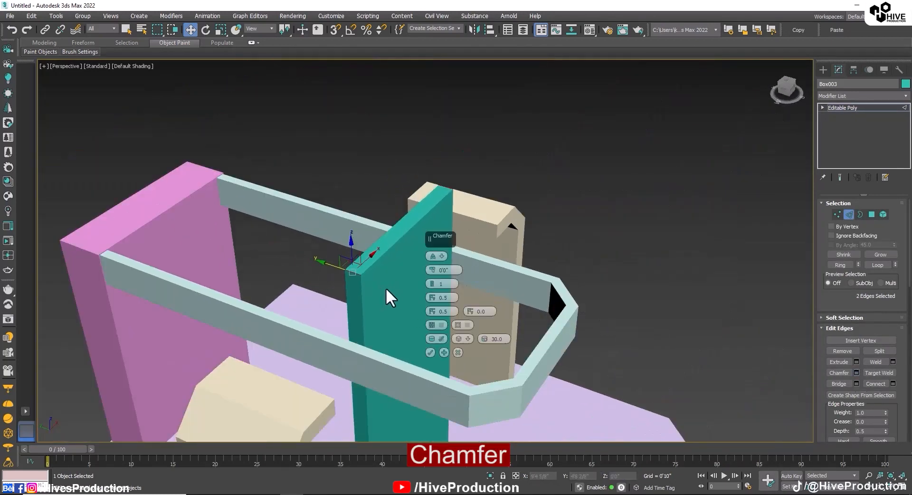
pyautogui.moveTo(432, 270); pyautogui.dragTo(428, 235)
pyautogui.click(431, 286)
pyautogui.keyDown('alt'); pyautogui.moveTo(371, 333); pyautogui.dragTo(300, 308, button='middle'); pyautogui.keyUp('alt')
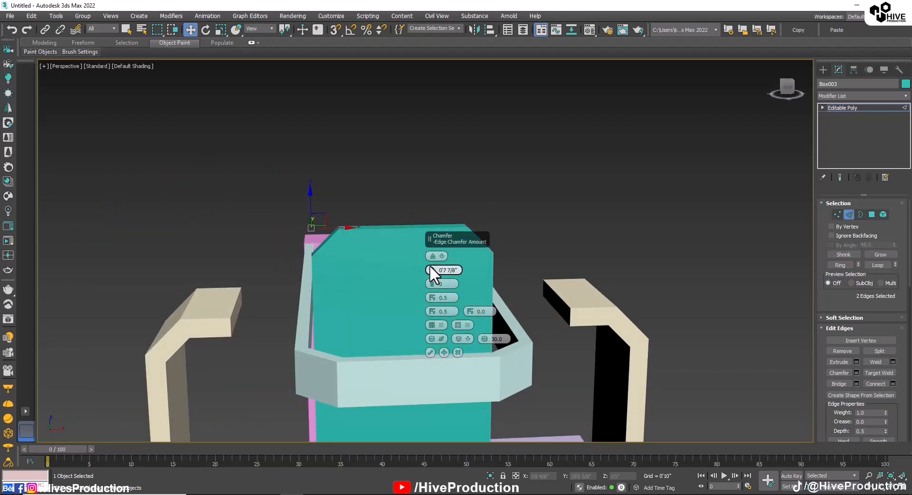
pyautogui.moveTo(429, 264); pyautogui.dragTo(429, 259)
pyautogui.click(430, 352)
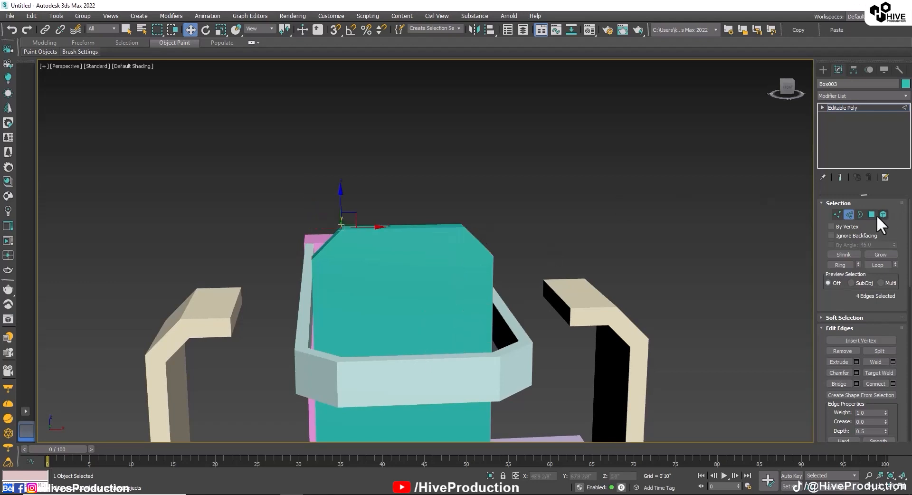
pyautogui.click(849, 214)
pyautogui.click(666, 228)
# Move both bent posts along Y toward the rear box and shift the chamfered panel slightly toward the slab's front
pyautogui.scroll(-5, 399, 296)
pyautogui.keyDown('alt'); pyautogui.moveTo(418, 285); pyautogui.dragTo(566, 386, button='middle'); pyautogui.keyUp('alt')
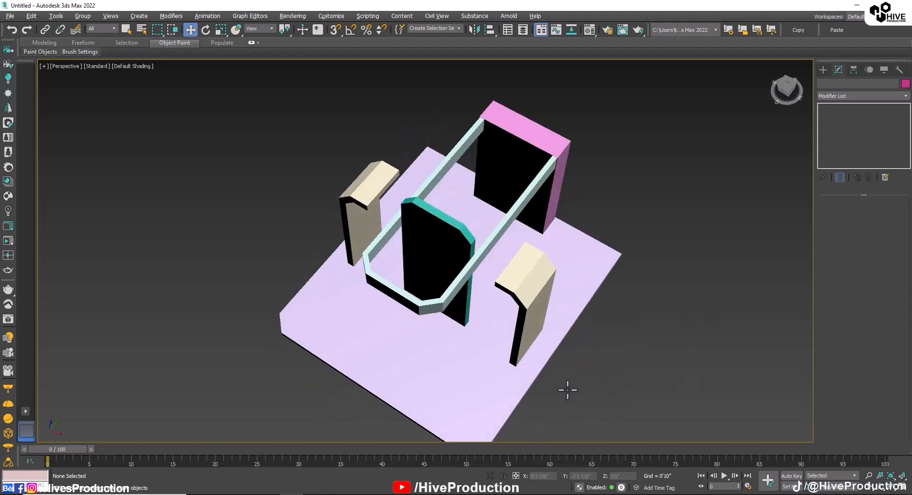
pyautogui.click(434, 230)
pyautogui.keyDown('alt'); pyautogui.moveTo(455, 267); pyautogui.dragTo(414, 256, button='middle'); pyautogui.keyUp('alt')
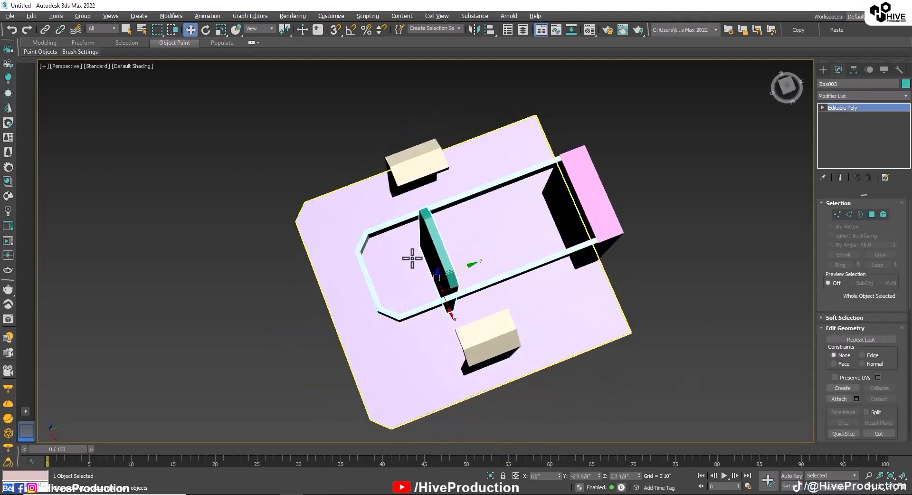
pyautogui.click(470, 272)
pyautogui.keyDown('ctrl'); pyautogui.click(419, 166); pyautogui.keyUp('ctrl')
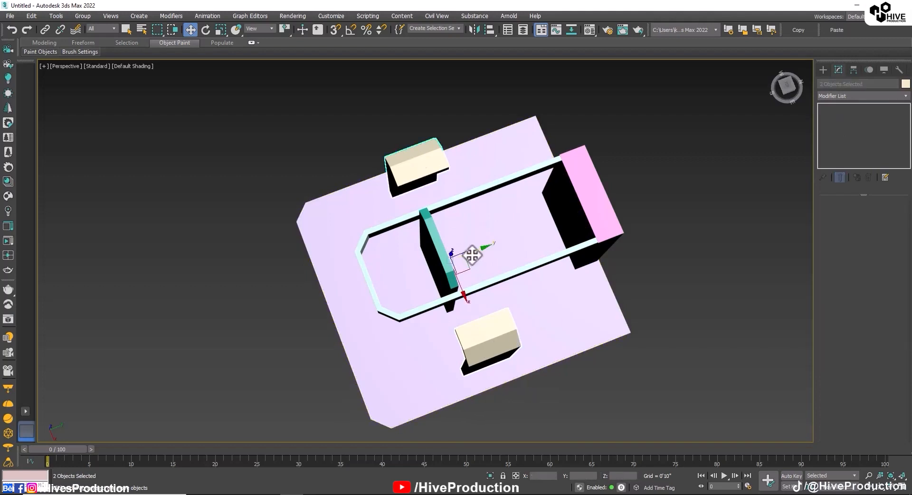
pyautogui.moveTo(472, 254); pyautogui.dragTo(451, 274)
pyautogui.click(444, 255)
pyautogui.click(761, 320)
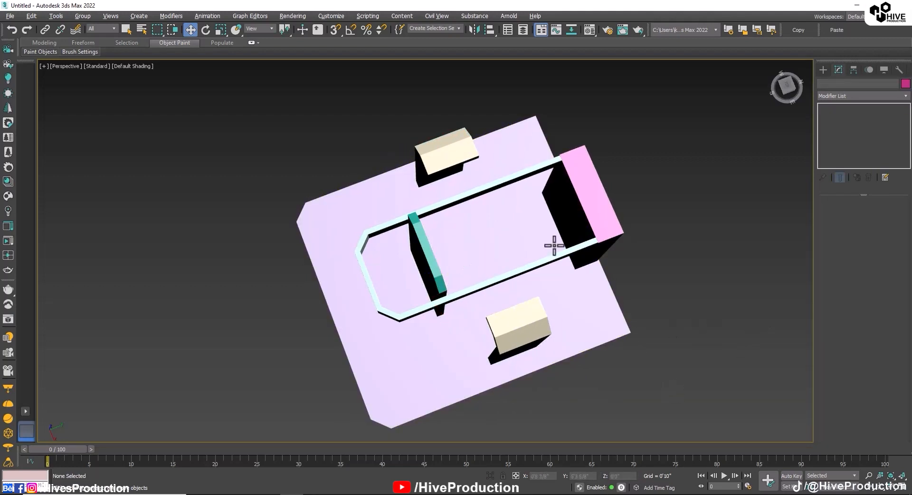
# Examine the arrangement of the posts, panel, band and rear box from the left side and in perspective
pyautogui.keyDown('alt'); pyautogui.moveTo(552, 242); pyautogui.dragTo(664, 256, button='middle'); pyautogui.keyUp('alt')
pyautogui.hotkey('alt', 'w')
pyautogui.click(358, 289)
pyautogui.hotkey('alt', 'w')
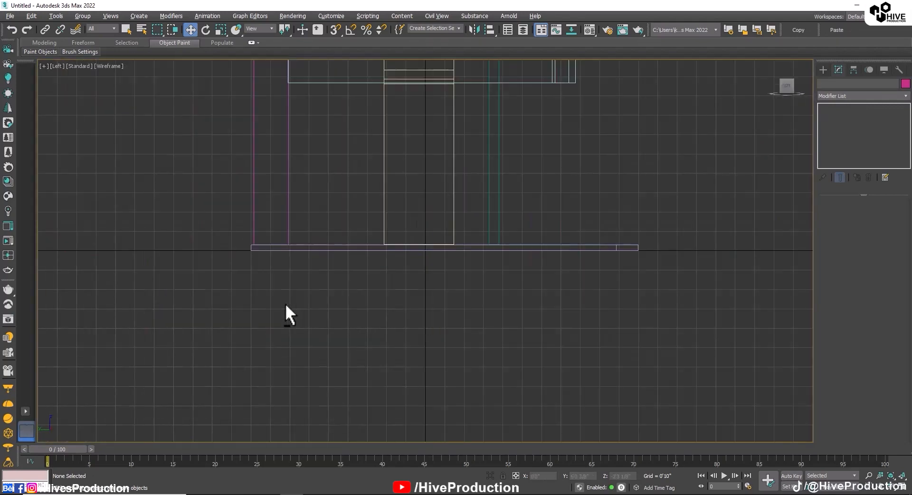
pyautogui.scroll(-5, 285, 303)
pyautogui.hotkey('alt', 'w')
pyautogui.keyDown('alt'); pyautogui.moveTo(494, 333); pyautogui.dragTo(646, 369, button='middle'); pyautogui.keyUp('alt')
pyautogui.scroll(3, 585, 360)
# Create a small horizontal cylinder of about 1 4/8" radius in the left view, near the top of the bent post
pyautogui.click(824, 71)
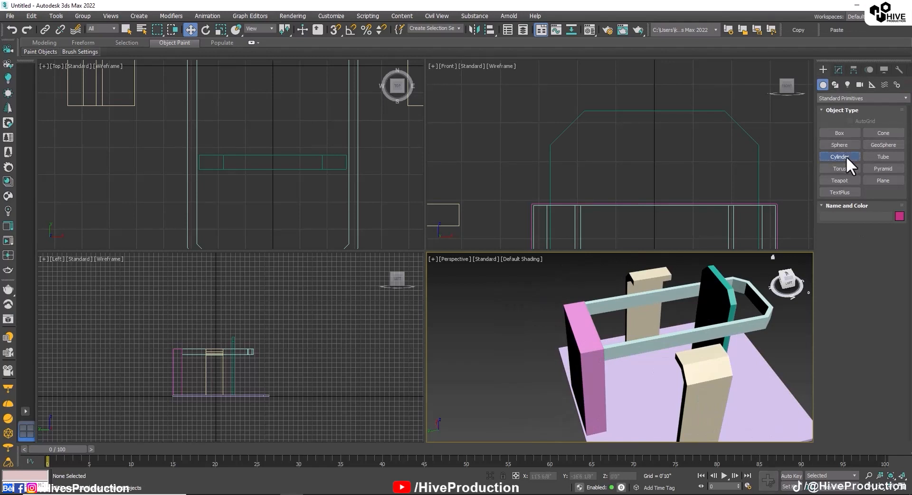
pyautogui.click(840, 157)
pyautogui.scroll(6, 204, 368)
pyautogui.moveTo(203, 369); pyautogui.dragTo(234, 372, button='middle')
pyautogui.scroll(5, 249, 322)
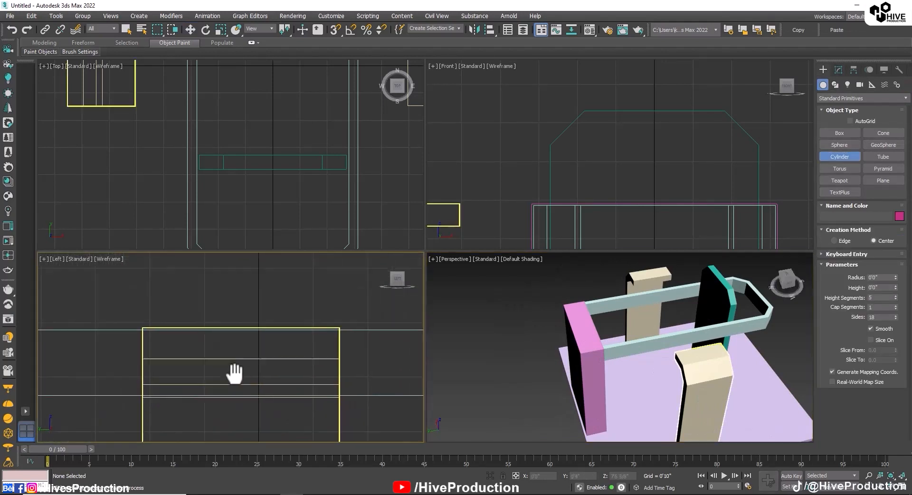
pyautogui.moveTo(182, 345); pyautogui.dragTo(191, 348)
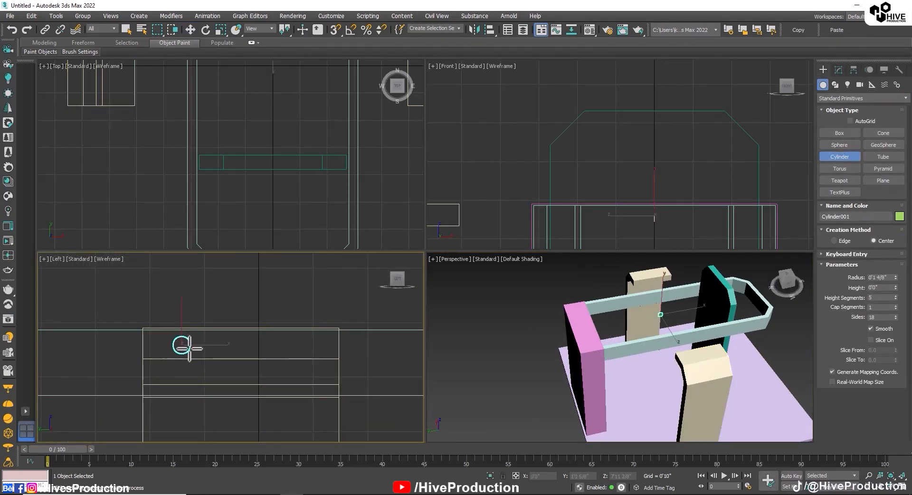
pyautogui.click(214, 264)
pyautogui.scroll(-4, 551, 175)
# Move the cylinder along X into the gap between a bent post and the band, its inner end meeting the band's arm
pyautogui.press('w')
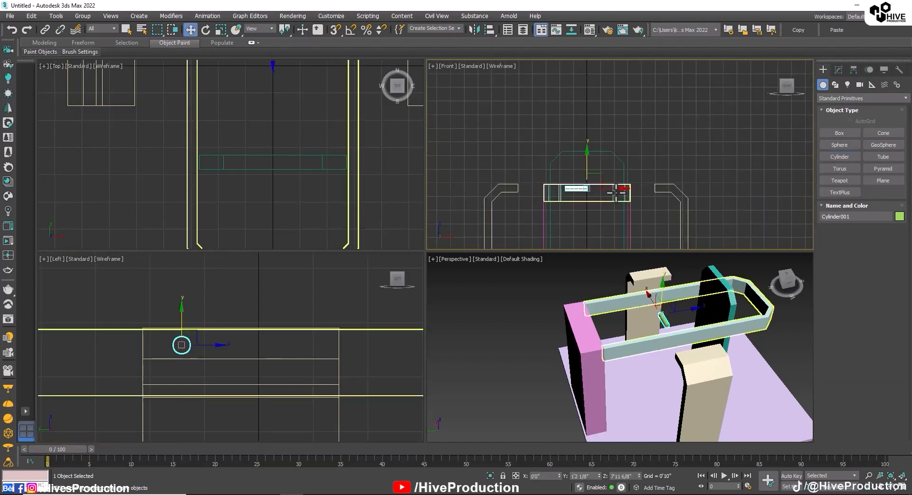
pyautogui.moveTo(616, 192); pyautogui.dragTo(559, 189)
pyautogui.scroll(5, 546, 185)
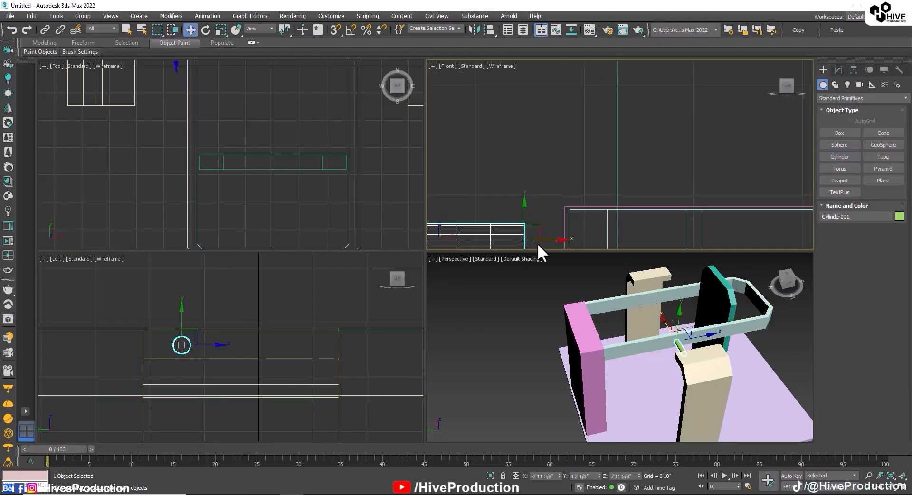
pyautogui.moveTo(538, 244); pyautogui.dragTo(643, 108, button='middle')
pyautogui.scroll(-3, 644, 108)
pyautogui.moveTo(635, 107); pyautogui.dragTo(673, 120)
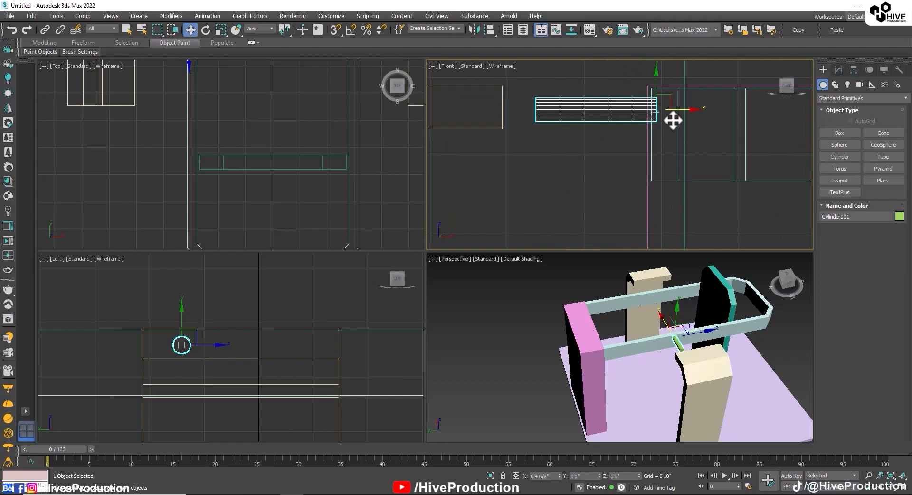
# Lengthen the horizontal cylinder to 1'8 4/8" so it reaches the bent post, with a single height segment
pyautogui.click(838, 70)
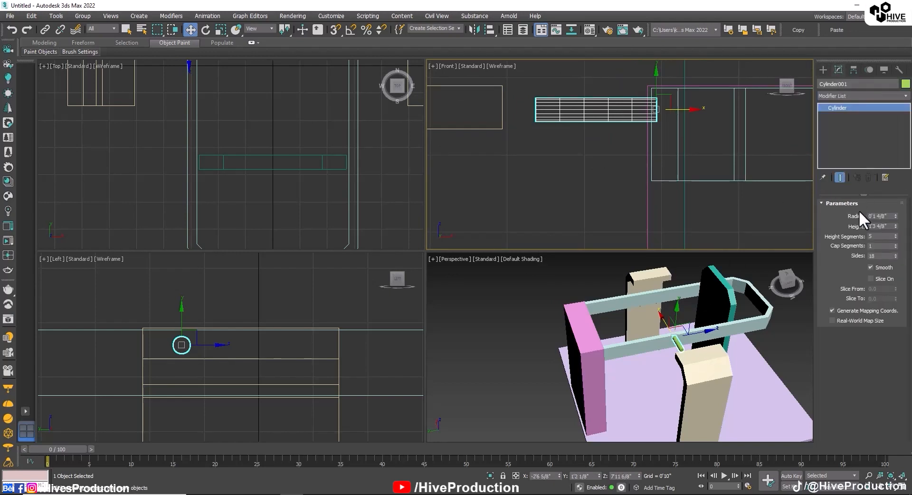
pyautogui.moveTo(895, 227); pyautogui.dragTo(889, 210)
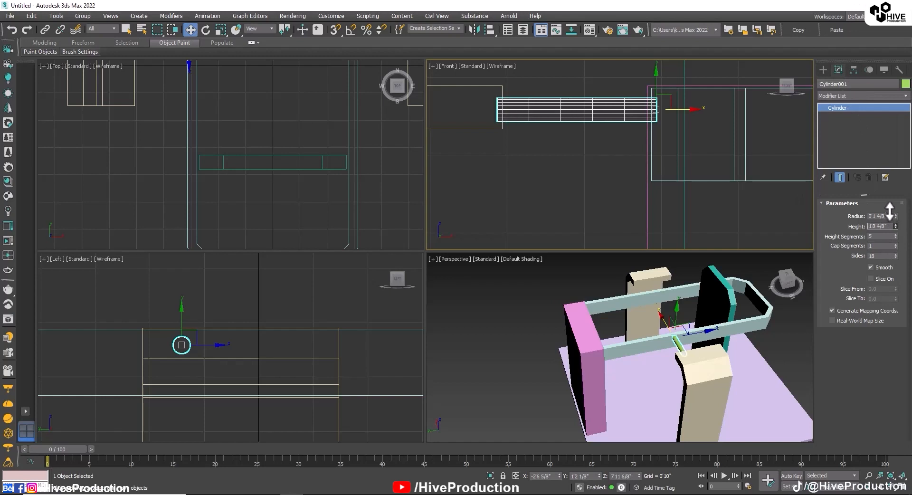
pyautogui.rightClick(225, 353)
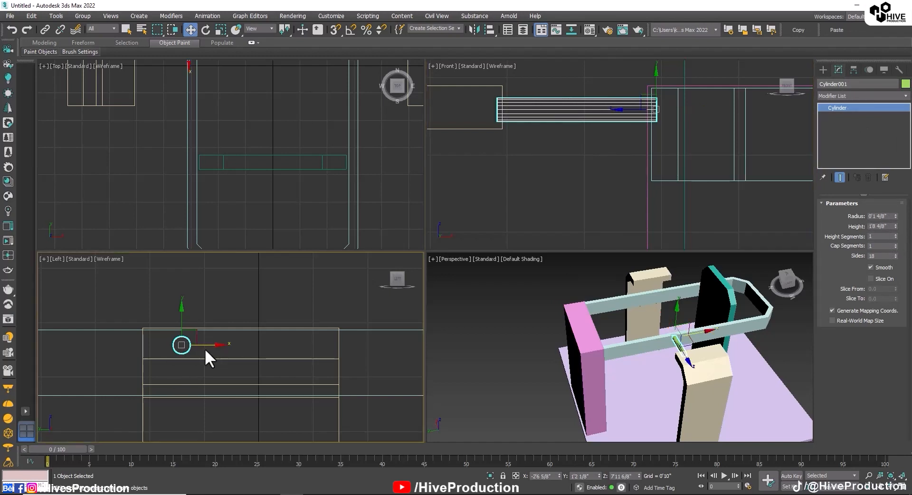
# Copy the connecting cylinder once in the left view, placing the duplicate level with it near the post's other side
pyautogui.moveTo(205, 346); pyautogui.dragTo(314, 349)
pyautogui.click(452, 291)
pyautogui.moveTo(197, 114); pyautogui.dragTo(173, 193, button='middle')
pyautogui.scroll(-3, 169, 193)
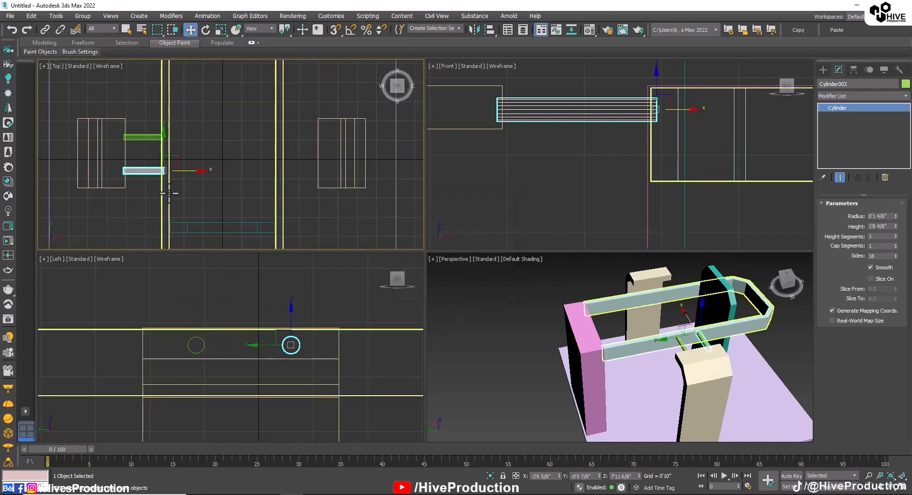
# Copy both connecting cylinders along X to the opposite side, between the band's other arm and the second bent post
pyautogui.keyDown('ctrl'); pyautogui.click(152, 154); pyautogui.keyUp('ctrl')
pyautogui.keyDown('shift'); pyautogui.moveTo(173, 167); pyautogui.dragTo(285, 175); pyautogui.keyUp('shift')
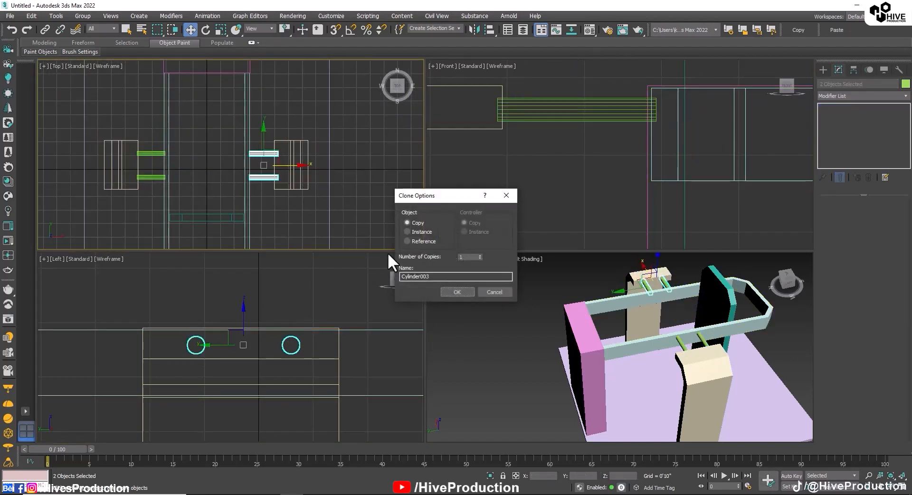
pyautogui.click(468, 287)
# Nudge the second bent post slightly outward along X to fit the copied cylinders' ends, and deselect it
pyautogui.scroll(2, 351, 146)
pyautogui.hotkey('alt', 'w')
pyautogui.scroll(-2, 548, 189)
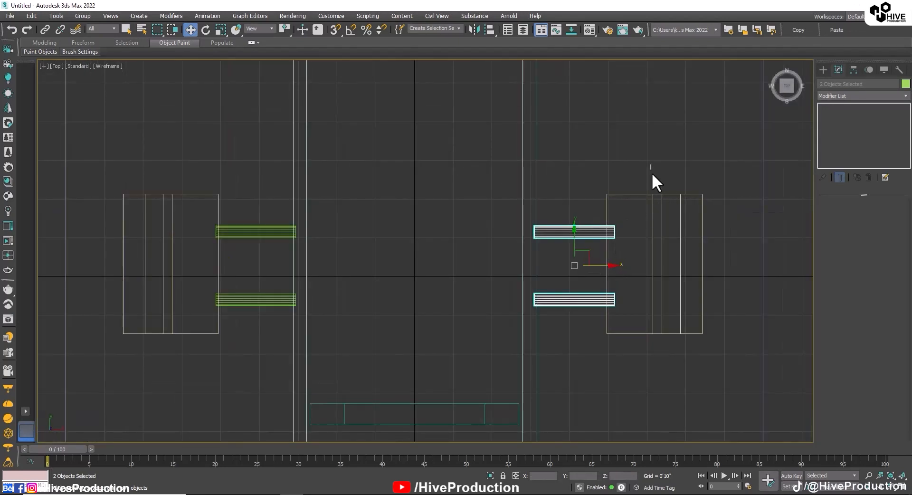
pyautogui.click(668, 238)
pyautogui.moveTo(702, 193); pyautogui.dragTo(704, 194)
pyautogui.click(666, 389)
pyautogui.hotkey('alt', 'w')
pyautogui.click(671, 386)
pyautogui.hotkey('alt', 'w')
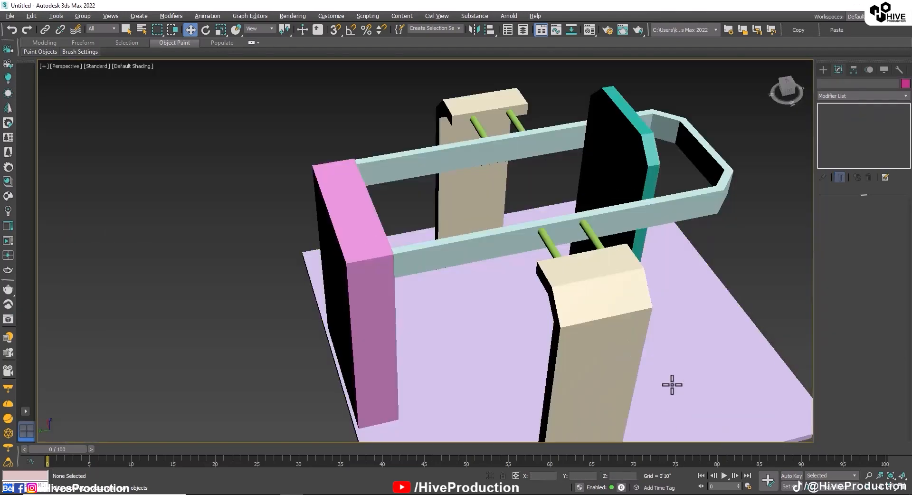
# Make one copy of the rear box and place it beside the original
pyautogui.scroll(-3, 667, 368)
pyautogui.moveTo(633, 362)
pyautogui.keyDown('alt'); pyautogui.mouseDown(button='middle')
pyautogui.moveTo(700, 370)
pyautogui.moveTo(620, 377)
pyautogui.moveTo(564, 310)
pyautogui.moveTo(680, 359)
pyautogui.mouseUp(button='middle'); pyautogui.keyUp('alt')
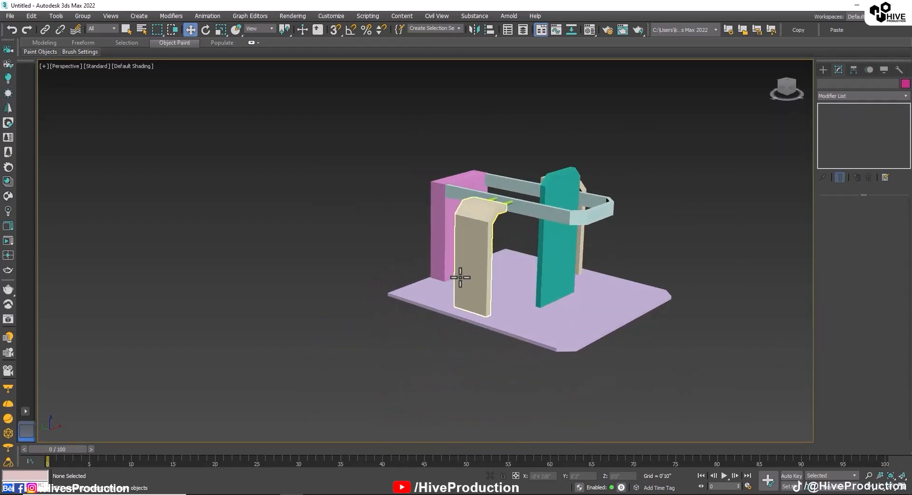
pyautogui.click(439, 266)
pyautogui.moveTo(434, 285)
pyautogui.keyDown('alt'); pyautogui.mouseDown(button='middle')
pyautogui.moveTo(477, 301)
pyautogui.moveTo(436, 271)
pyautogui.mouseUp(button='middle'); pyautogui.keyUp('alt')
pyautogui.keyDown('shift'); pyautogui.moveTo(431, 249); pyautogui.dragTo(542, 298); pyautogui.keyUp('shift')
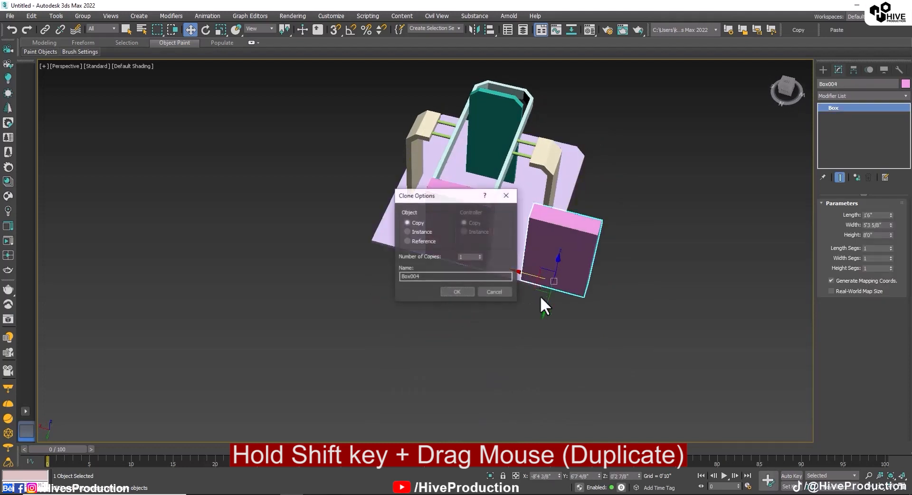
pyautogui.click(463, 294)
pyautogui.rightClick(584, 242)
pyautogui.click(771, 247)
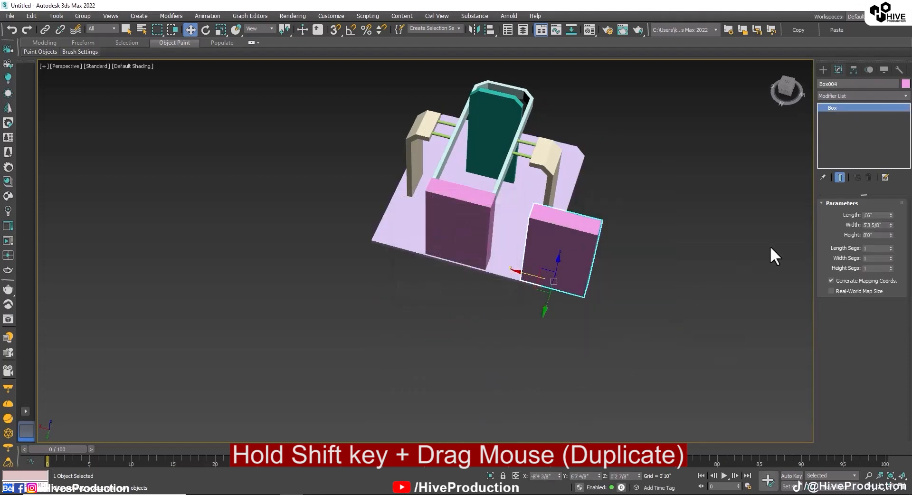
# Resize the copied box into a thin, wide panel: length 0'2 5/8", width 15'0", height 6'0"
pyautogui.doubleClick(876, 235)
pyautogui.write('6')
pyautogui.press('Return')
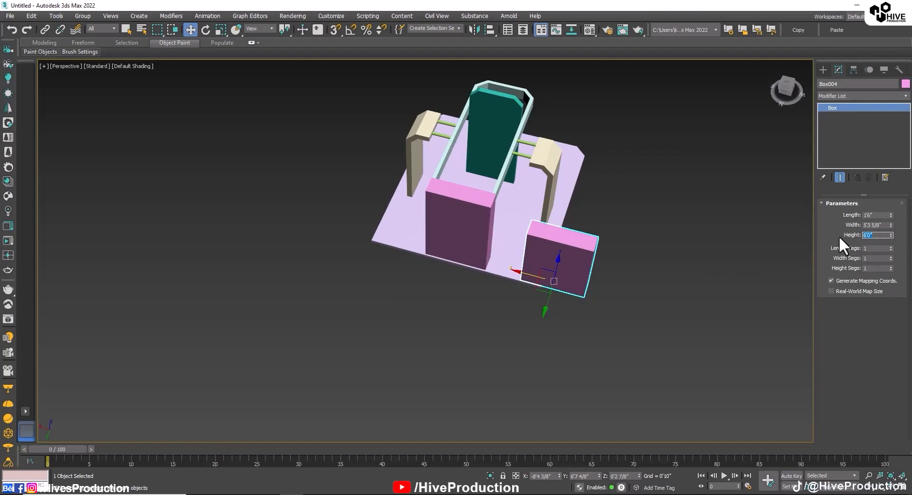
pyautogui.keyDown('alt'); pyautogui.moveTo(624, 317); pyautogui.dragTo(575, 358, button='middle'); pyautogui.keyUp('alt')
pyautogui.click(575, 358)
pyautogui.click(560, 277)
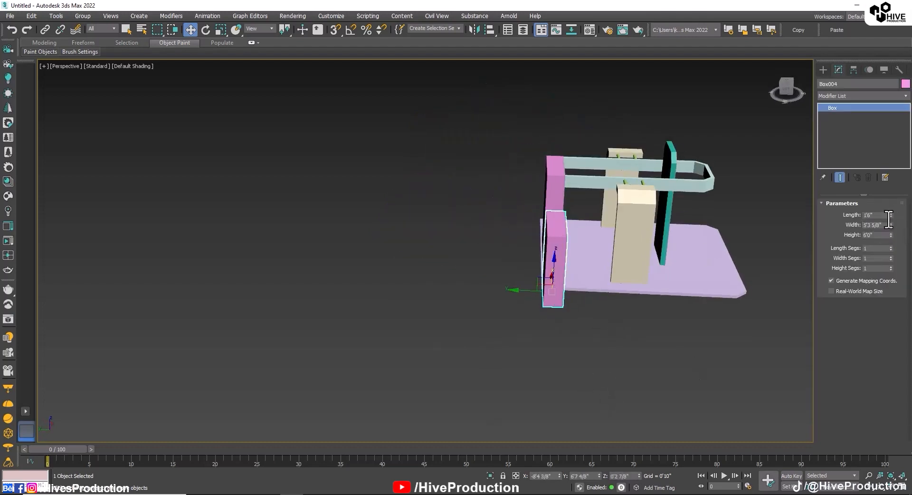
pyautogui.moveTo(891, 215); pyautogui.dragTo(896, 258)
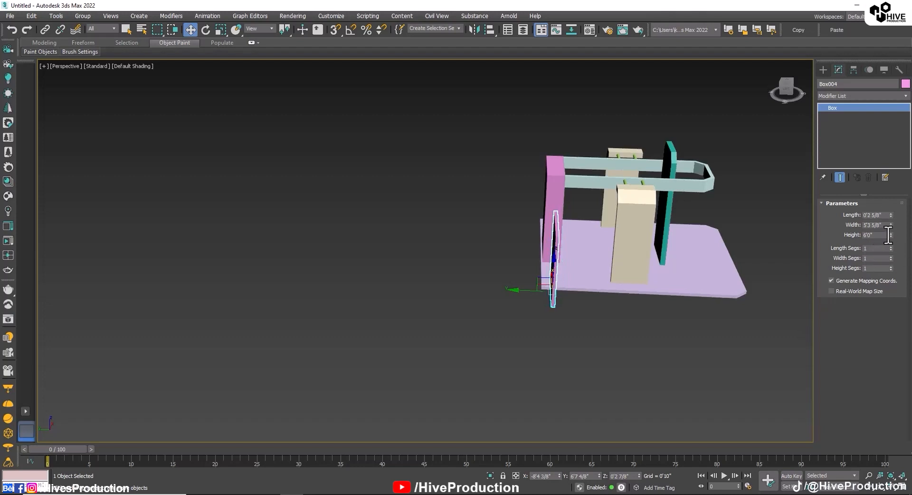
pyautogui.write('15')
pyautogui.press('Return')
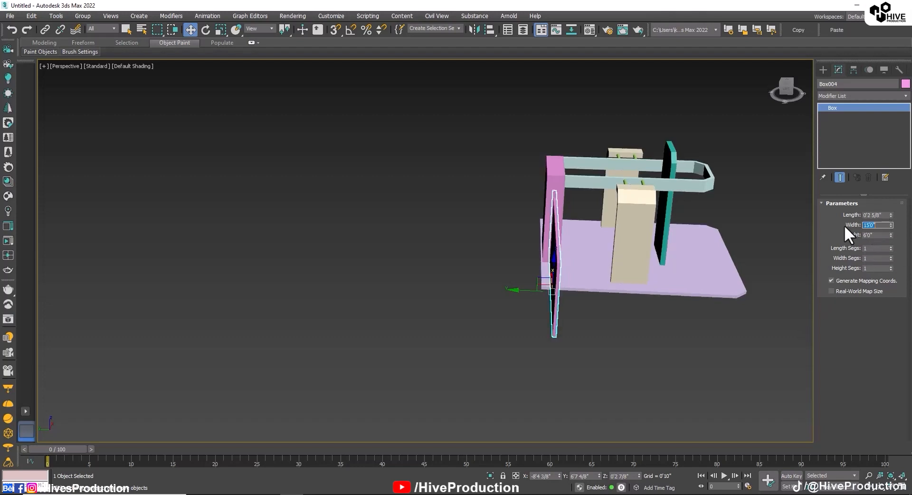
pyautogui.keyDown('alt'); pyautogui.moveTo(554, 298); pyautogui.dragTo(534, 290, button='middle'); pyautogui.keyUp('alt')
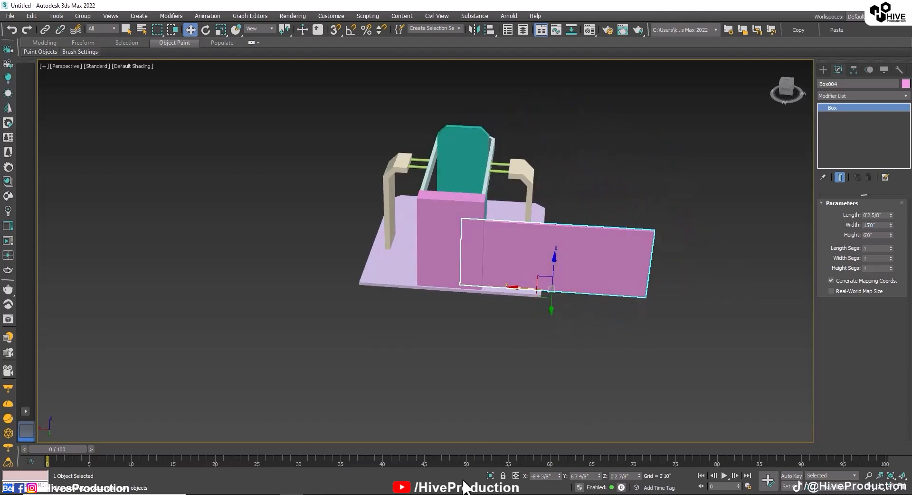
# Center the wide panel at X 0'0" and move it along Y to the slab's rear edge, behind the rear box
pyautogui.rightClick(559, 475)
pyautogui.click(663, 357)
pyautogui.keyDown('alt'); pyautogui.moveTo(662, 358); pyautogui.dragTo(455, 289, button='middle'); pyautogui.keyUp('alt')
pyautogui.click(404, 299)
pyautogui.scroll(5, 427, 261)
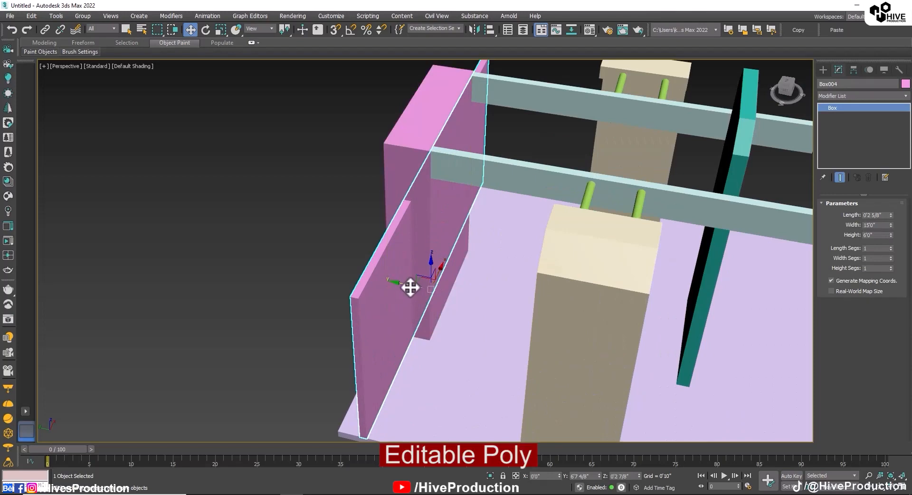
pyautogui.keyDown('alt'); pyautogui.moveTo(404, 283); pyautogui.dragTo(317, 246, button='middle'); pyautogui.keyUp('alt')
# Convert the wide rear panel to Editable Poly and enter edge editing
pyautogui.rightClick(318, 245)
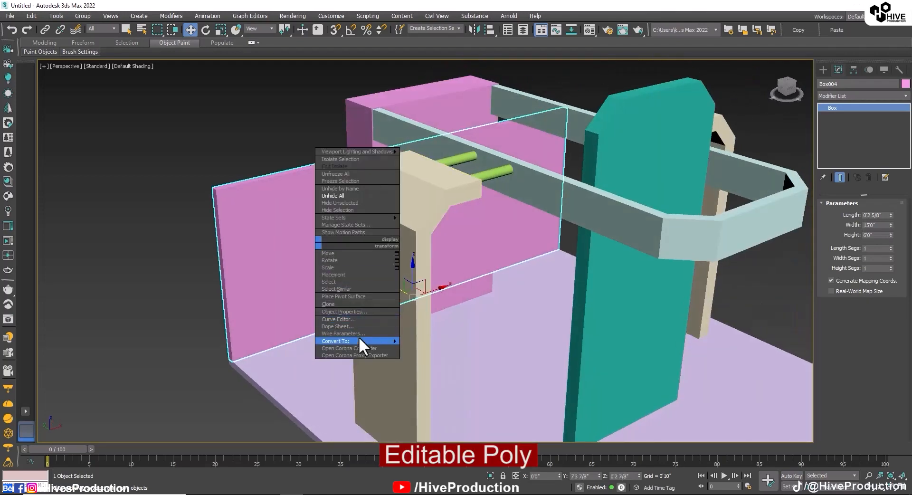
pyautogui.moveTo(360, 341)
pyautogui.click(420, 348)
pyautogui.press('2')
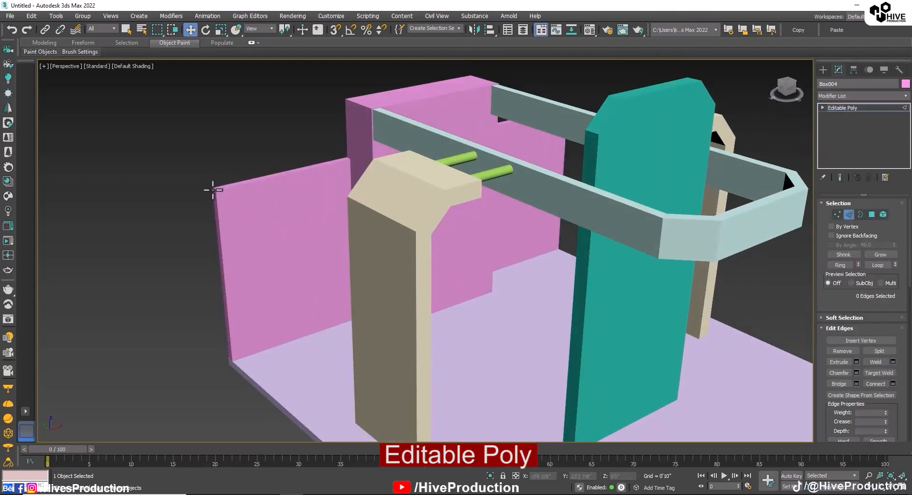
# Chamfer the wide rear panel's two upper corner edges by 0'8 2/8" and leave edge editing
pyautogui.click(213, 189)
pyautogui.keyDown('alt'); pyautogui.moveTo(213, 190); pyautogui.dragTo(195, 210, button='middle'); pyautogui.keyUp('alt')
pyautogui.scroll(3, 195, 209)
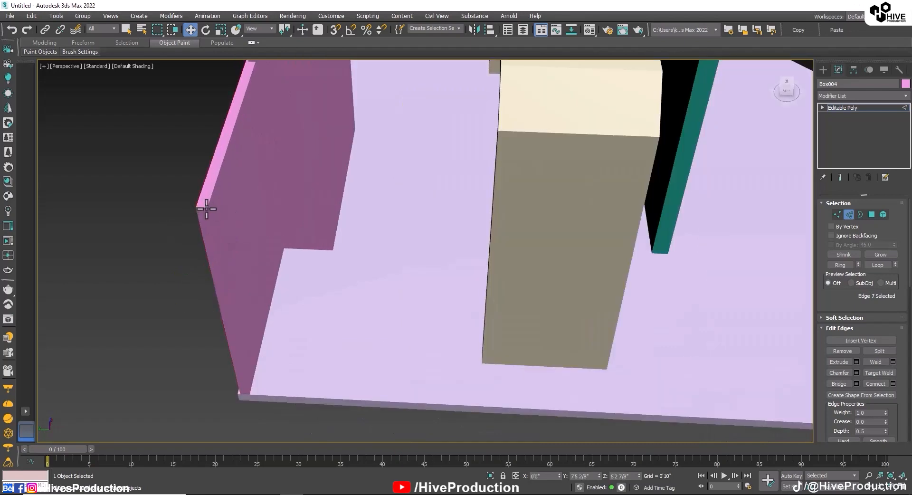
pyautogui.click(206, 209)
pyautogui.scroll(-4, 267, 216)
pyautogui.keyDown('alt'); pyautogui.moveTo(523, 188); pyautogui.dragTo(395, 341, button='middle'); pyautogui.keyUp('alt')
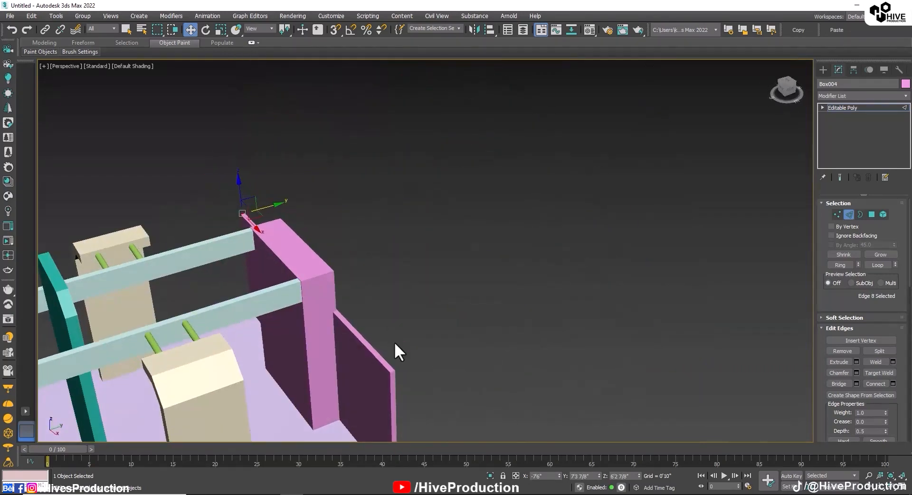
pyautogui.scroll(3, 394, 341)
pyautogui.moveTo(398, 408); pyautogui.dragTo(450, 223, button='middle')
pyautogui.scroll(2, 450, 223)
pyautogui.keyDown('ctrl'); pyautogui.click(447, 209); pyautogui.keyUp('ctrl')
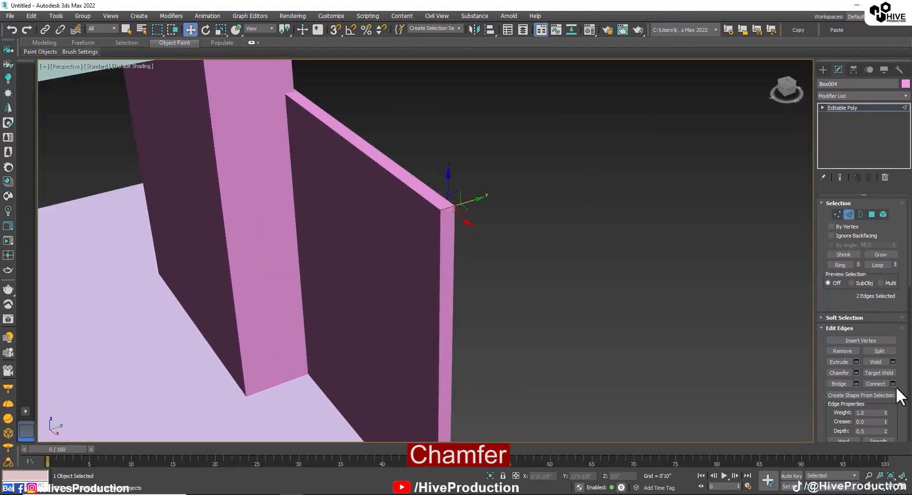
pyautogui.moveTo(433, 268); pyautogui.dragTo(426, 232)
pyautogui.click(432, 286)
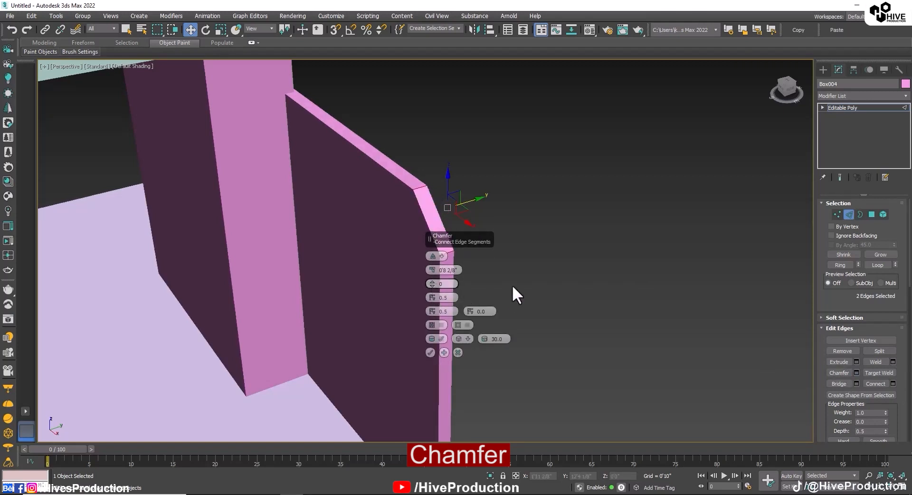
pyautogui.click(429, 352)
pyautogui.click(509, 340)
pyautogui.scroll(-5, 454, 335)
pyautogui.keyDown('alt'); pyautogui.moveTo(364, 329); pyautogui.dragTo(428, 329, button='middle'); pyautogui.keyUp('alt')
pyautogui.keyDown('alt'); pyautogui.moveTo(316, 321); pyautogui.dragTo(352, 338, button='middle'); pyautogui.keyUp('alt')
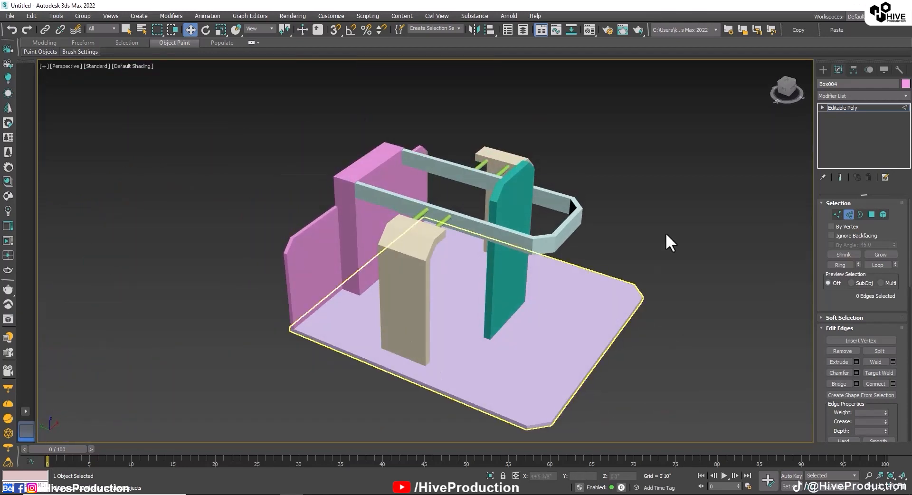
pyautogui.click(849, 215)
pyautogui.click(772, 272)
# Examine the slab and the parts standing on it in the perspective view
pyautogui.scroll(-3, 624, 329)
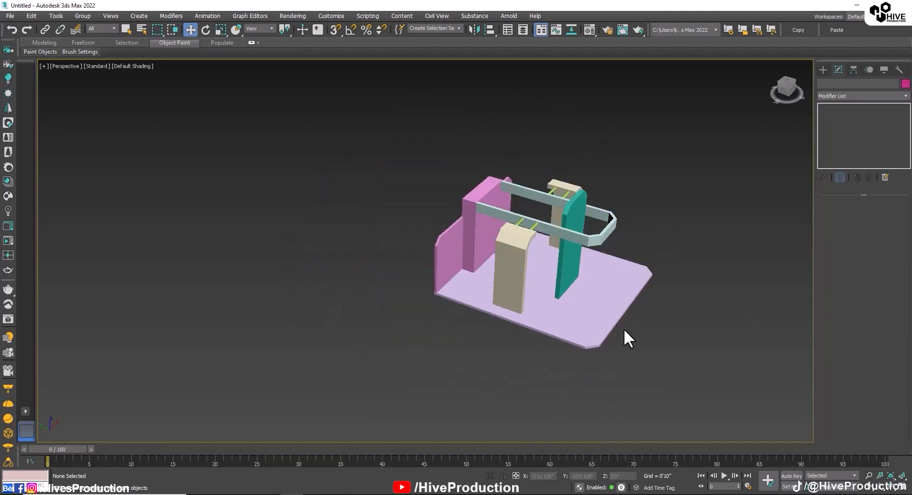
pyautogui.click(610, 327)
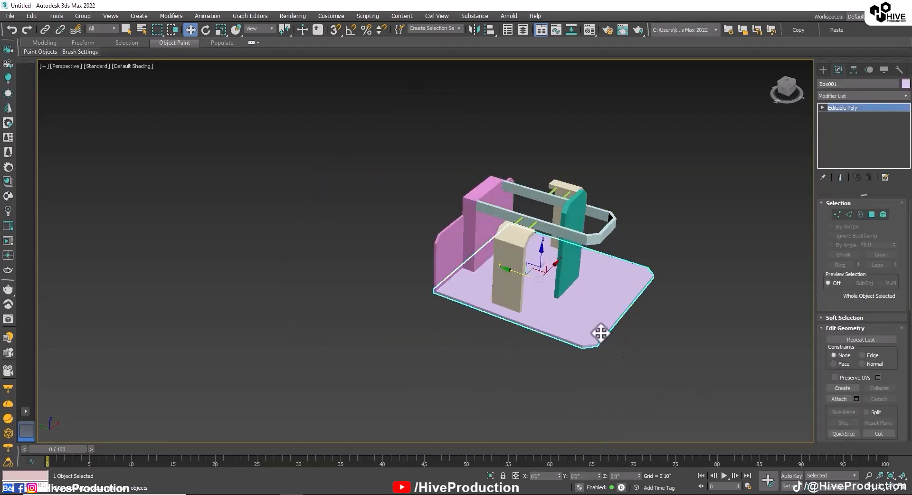
pyautogui.scroll(4, 601, 333)
pyautogui.moveTo(587, 333); pyautogui.dragTo(505, 438, button='middle')
pyautogui.keyDown('alt'); pyautogui.moveTo(487, 399); pyautogui.dragTo(472, 389, button='middle'); pyautogui.keyUp('alt')
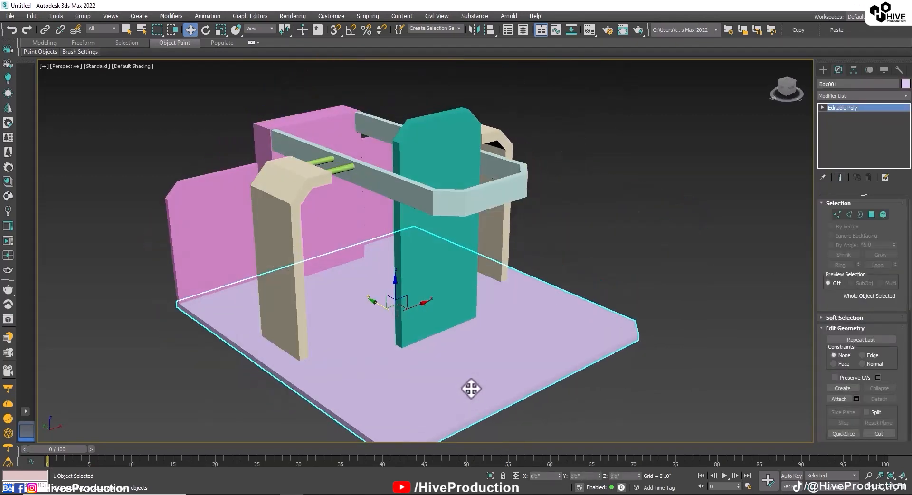
pyautogui.click(642, 414)
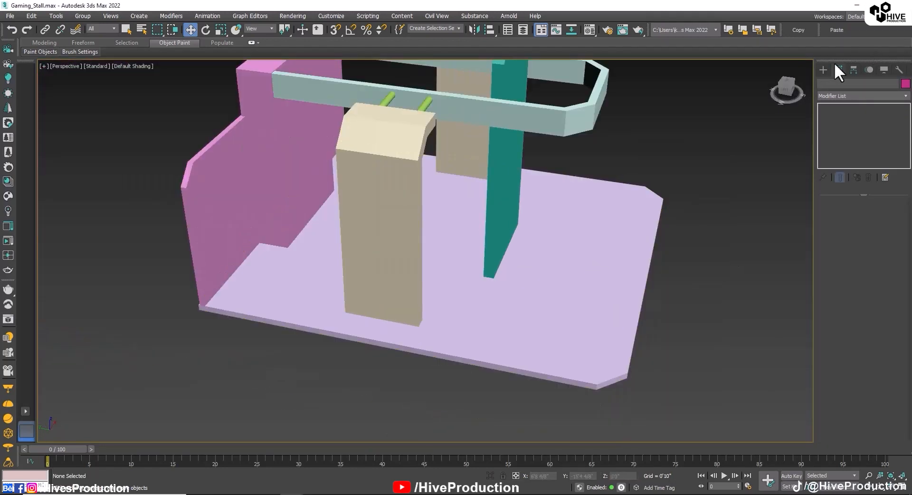
# Create a flat box in the top view between a bent post and the slab's side edge, 3'0" long and 0'8" wide
pyautogui.click(824, 70)
pyautogui.click(840, 133)
pyautogui.hotkey('alt', 'w')
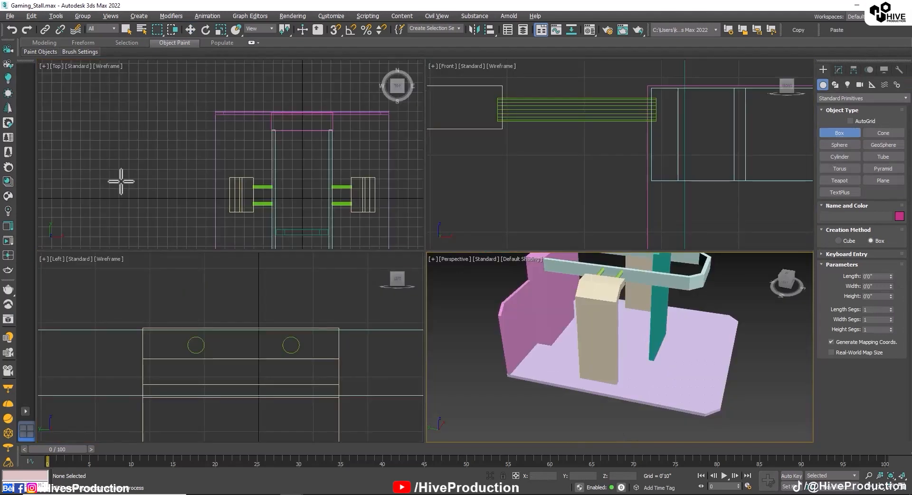
pyautogui.hotkey('alt', 'w')
pyautogui.scroll(4, 390, 337)
pyautogui.moveTo(363, 244); pyautogui.dragTo(394, 382)
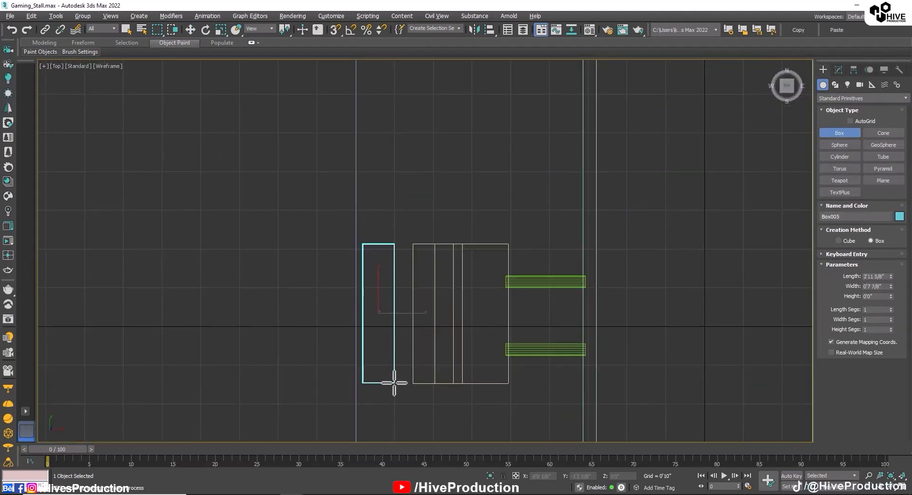
pyautogui.doubleClick(887, 276)
pyautogui.write("3'")
pyautogui.press('Return')
pyautogui.press('Tab')
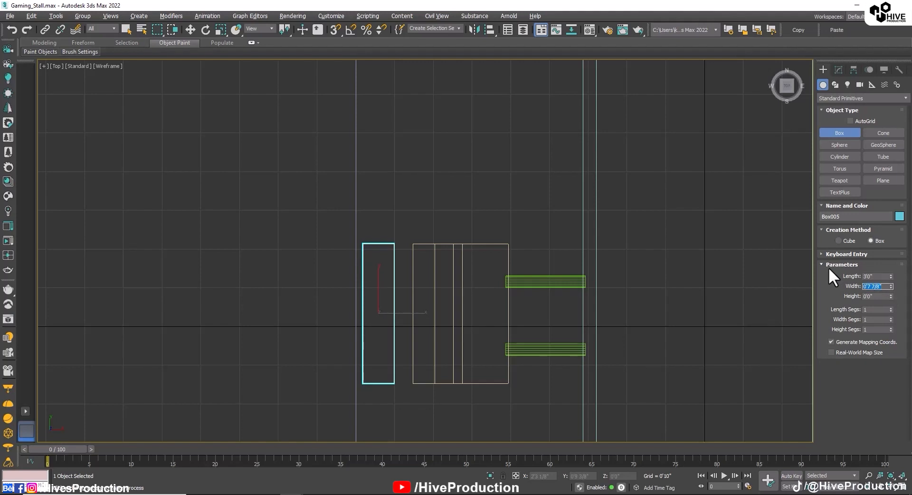
pyautogui.write('0w')
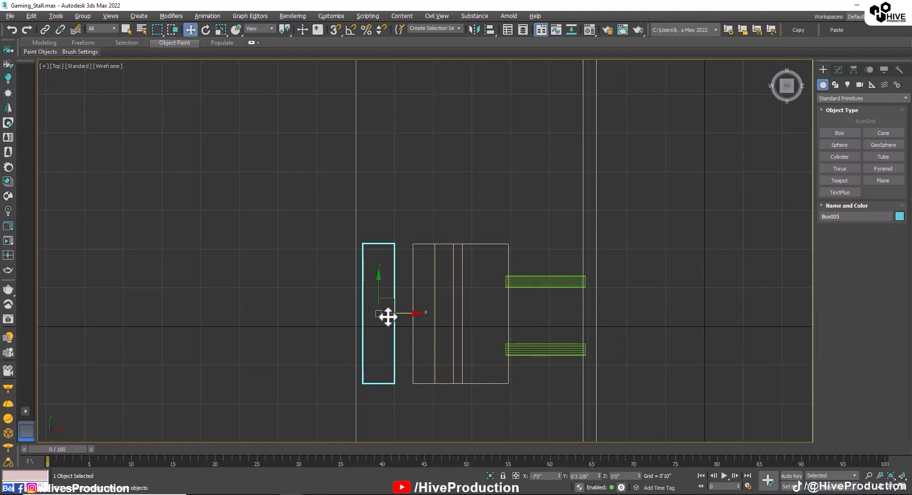
# Move the flat box closer to the slab's side edge and set its height to 0'2"
pyautogui.moveTo(386, 315)
pyautogui.mouseDown()
pyautogui.moveTo(406, 317)
pyautogui.moveTo(394, 313)
pyautogui.mouseUp()
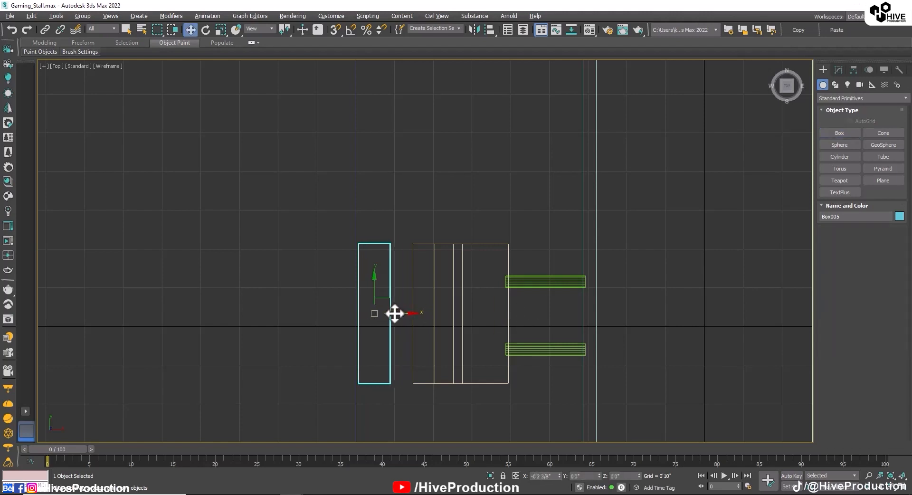
pyautogui.hotkey('alt', 'w')
pyautogui.middleClick(607, 318)
pyautogui.hotkey('alt', 'w')
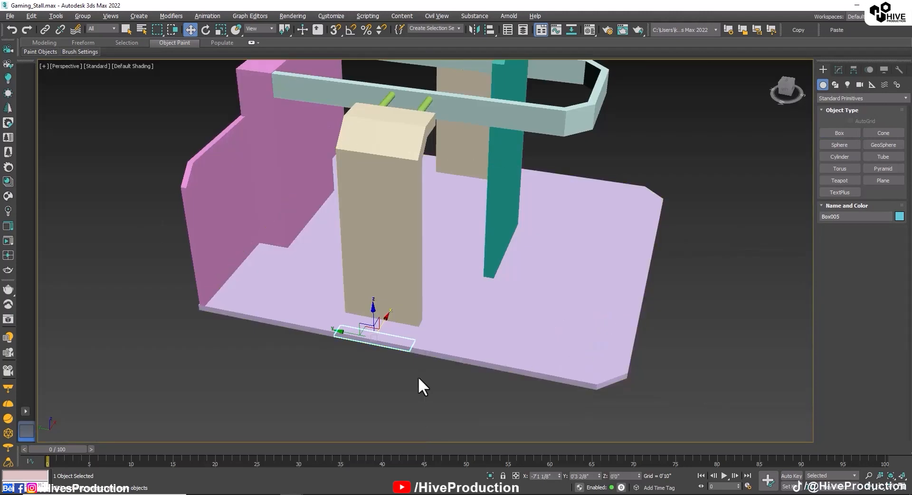
pyautogui.keyDown('alt'); pyautogui.moveTo(418, 376); pyautogui.dragTo(327, 332, button='middle'); pyautogui.keyUp('alt')
pyautogui.click(839, 71)
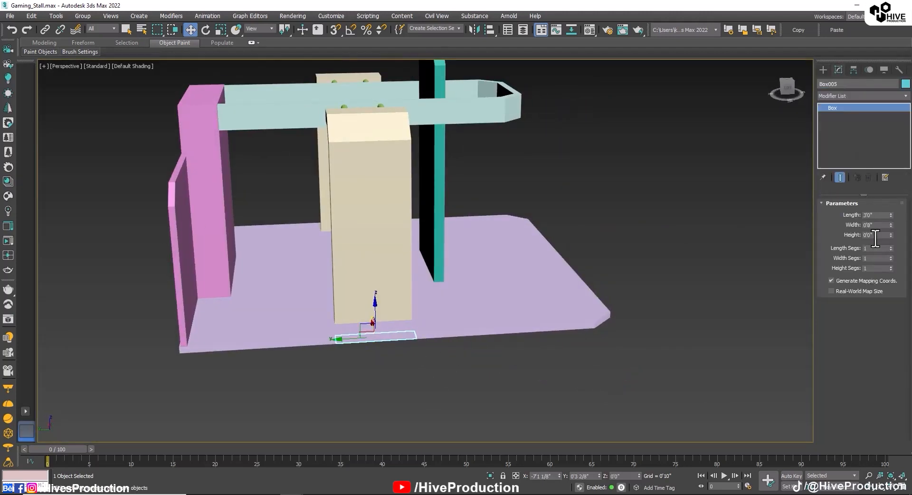
pyautogui.click(599, 345)
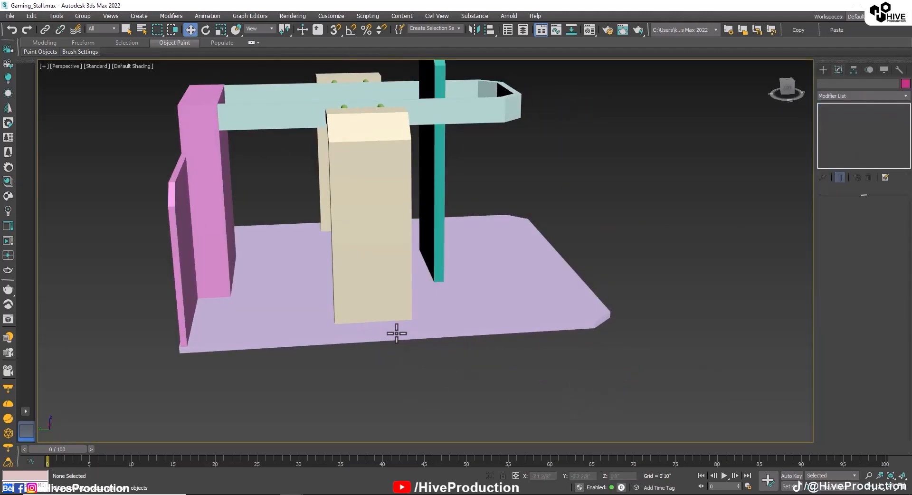
# Raise the thin box beside the bent post so that it rests on the slab's top surface
pyautogui.scroll(4, 377, 361)
pyautogui.click(344, 269)
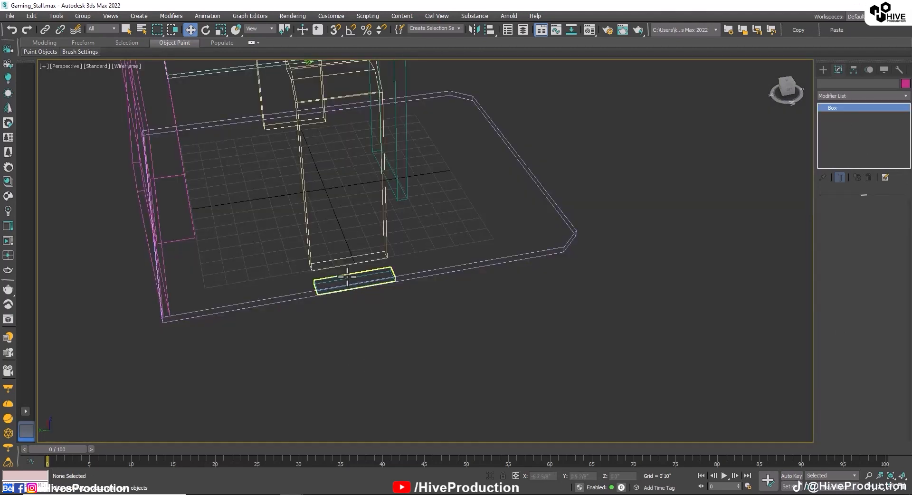
pyautogui.scroll(2, 349, 279)
pyautogui.keyDown('alt'); pyautogui.moveTo(349, 279); pyautogui.dragTo(389, 279, button='middle'); pyautogui.keyUp('alt')
pyautogui.scroll(2, 389, 279)
pyautogui.moveTo(356, 269); pyautogui.dragTo(358, 245)
pyautogui.keyDown('alt'); pyautogui.moveTo(358, 244); pyautogui.dragTo(379, 310, button='middle'); pyautogui.keyUp('alt')
pyautogui.scroll(2, 378, 310)
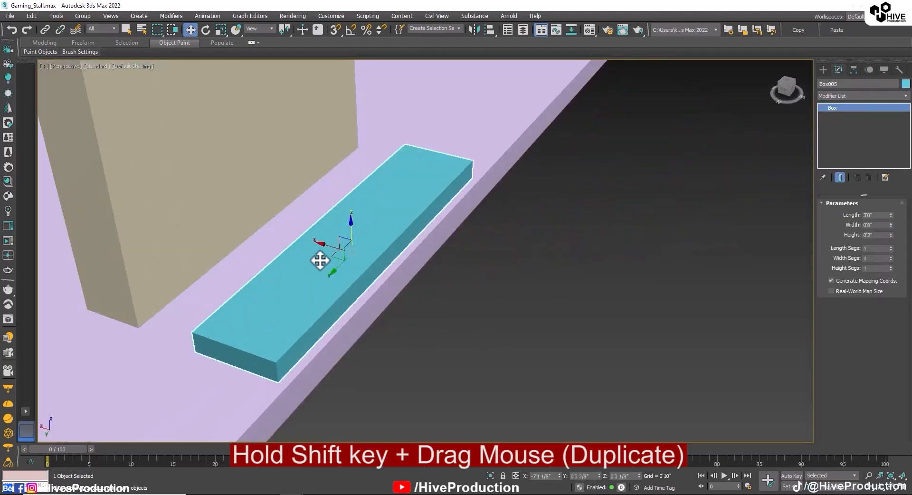
# Duplicate the thin base box straight up, about 0'8" above the original
pyautogui.scroll(-3, 440, 325)
pyautogui.keyDown('alt'); pyautogui.moveTo(440, 325); pyautogui.dragTo(408, 333, button='middle'); pyautogui.keyUp('alt')
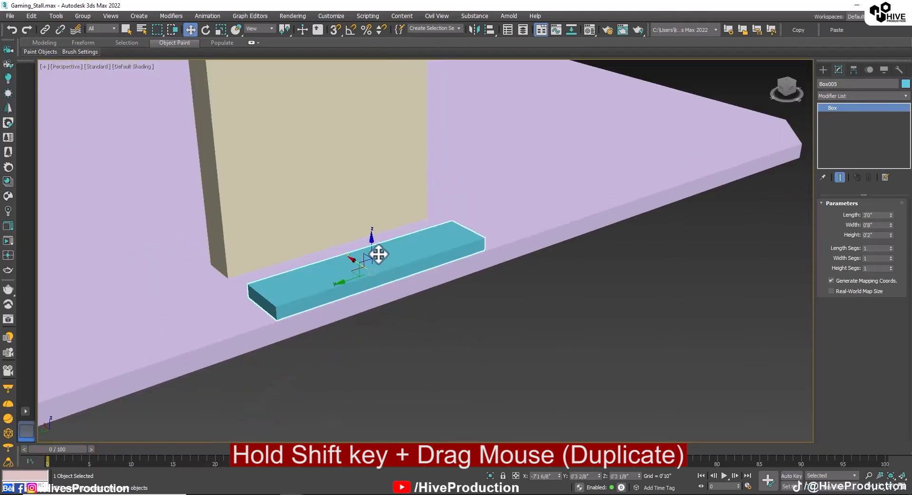
pyautogui.keyDown('shift'); pyautogui.moveTo(374, 259); pyautogui.dragTo(371, 197); pyautogui.keyUp('shift')
pyautogui.click(443, 291)
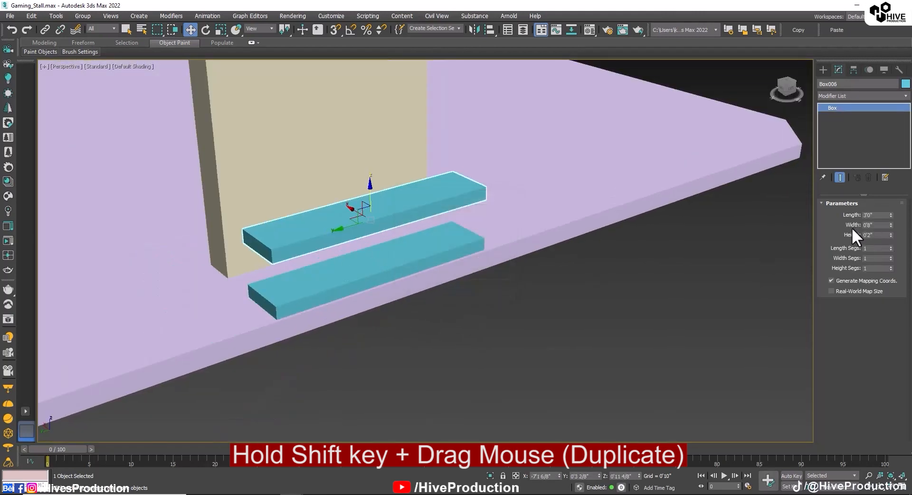
# Resize the copied box to 2'8" long, 0'3" wide and 6'0" high, and lower it onto the base box
pyautogui.write("2'")
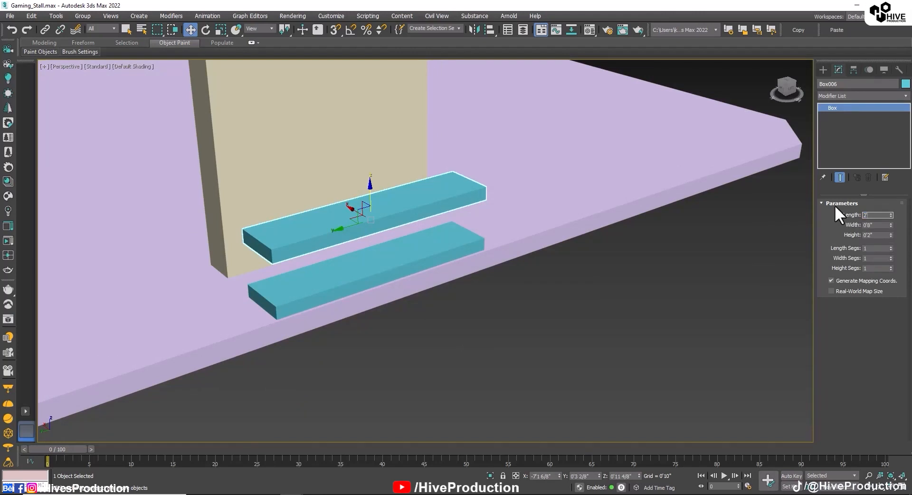
pyautogui.write('8')
pyautogui.press('Return')
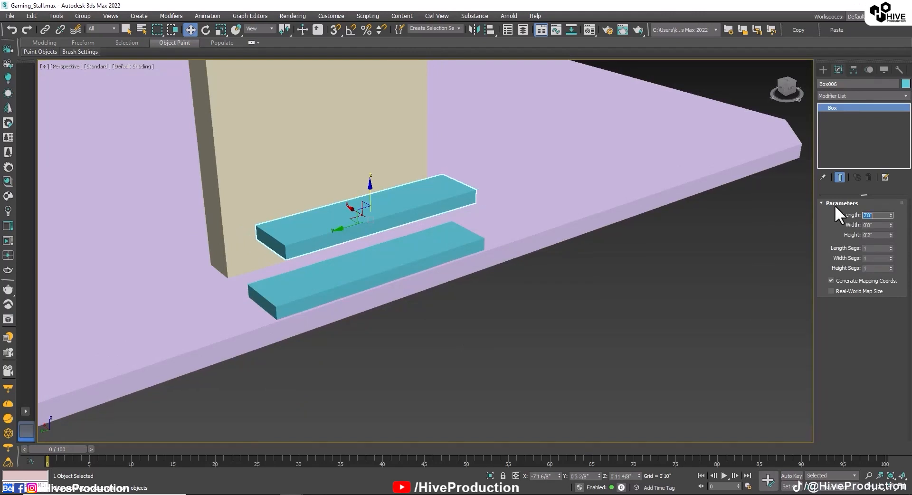
pyautogui.press('Tab')
pyautogui.write("0'3")
pyautogui.press('Return')
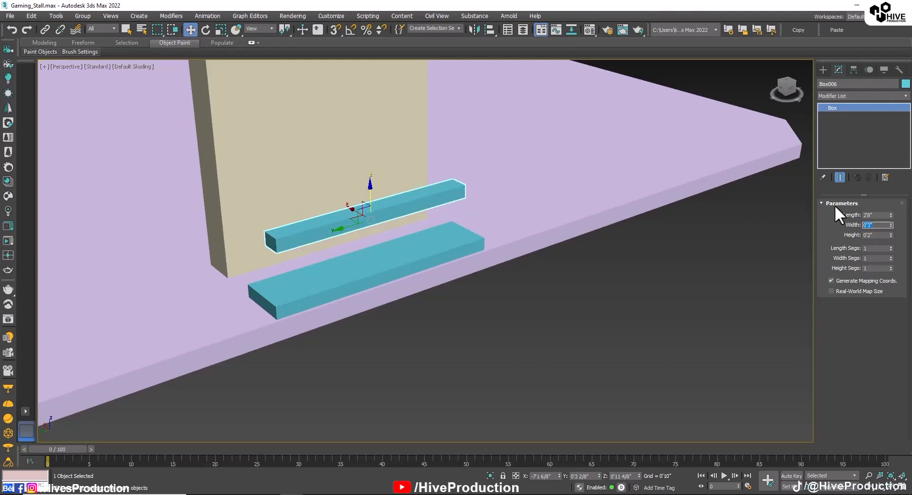
pyautogui.press('Tab')
pyautogui.write('6')
pyautogui.press('Return')
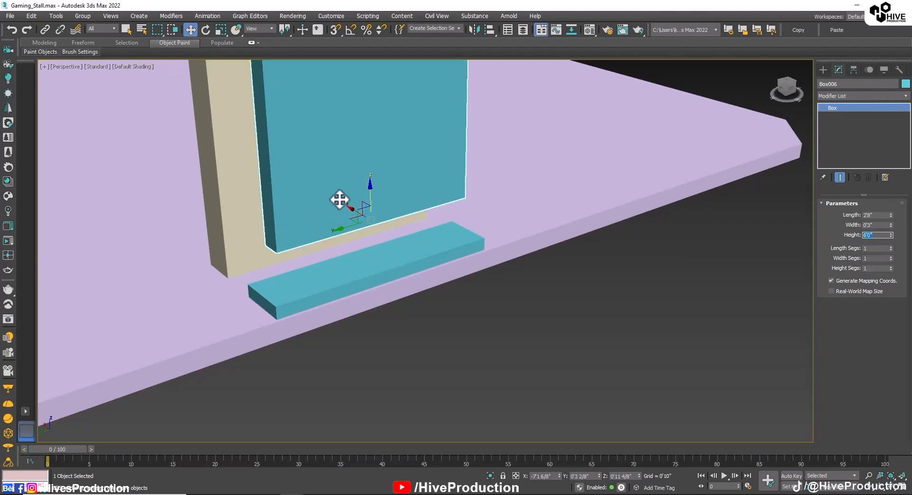
pyautogui.moveTo(368, 192); pyautogui.dragTo(375, 235)
pyautogui.scroll(-5, 377, 237)
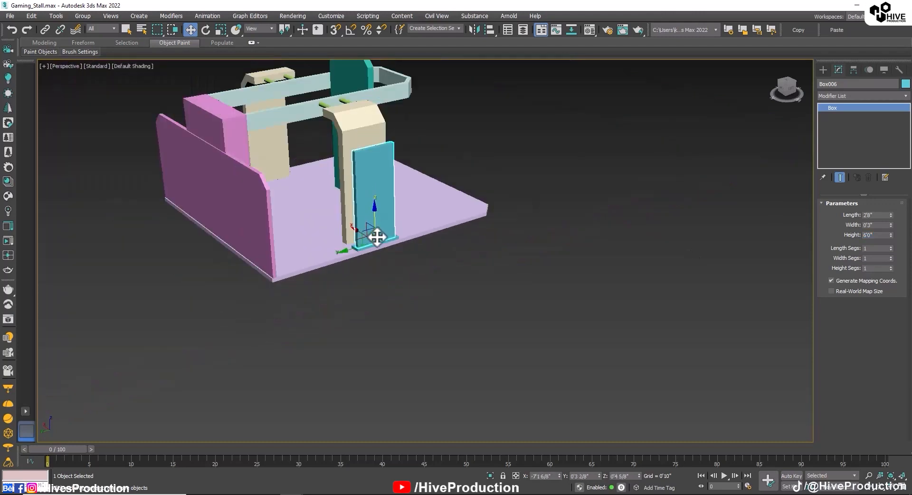
# Lengthen the base box under the standing panel to 3'6" and convert it to Editable Poly
pyautogui.moveTo(377, 238); pyautogui.dragTo(437, 352, button='middle')
pyautogui.scroll(10, 417, 342)
pyautogui.click(368, 317)
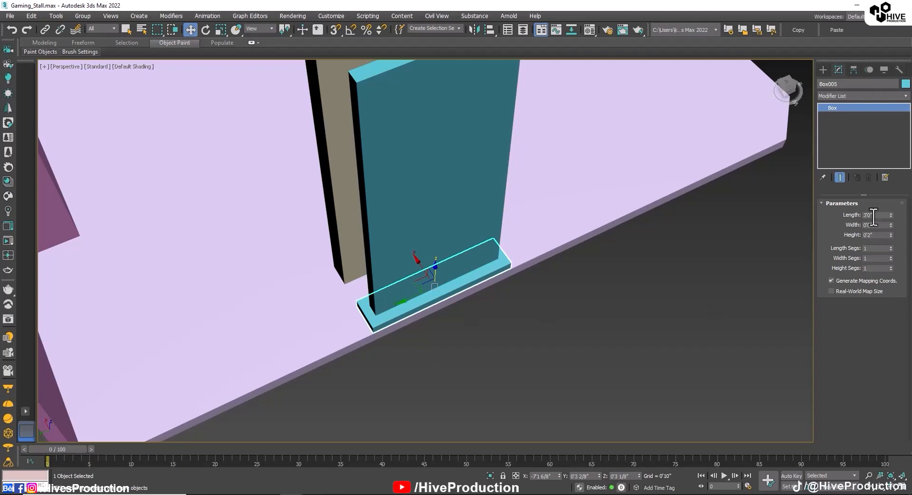
pyautogui.moveTo(891, 215); pyautogui.dragTo(886, 209)
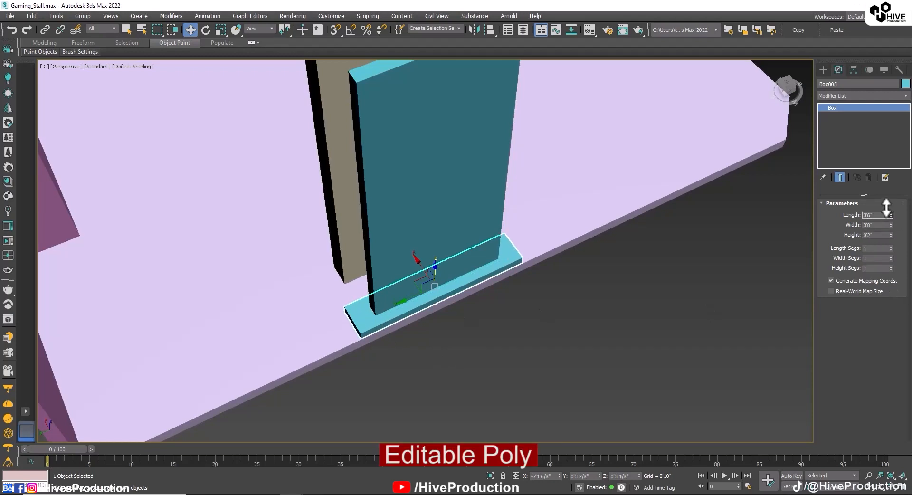
pyautogui.rightClick(451, 288)
pyautogui.moveTo(486, 375)
pyautogui.click(563, 386)
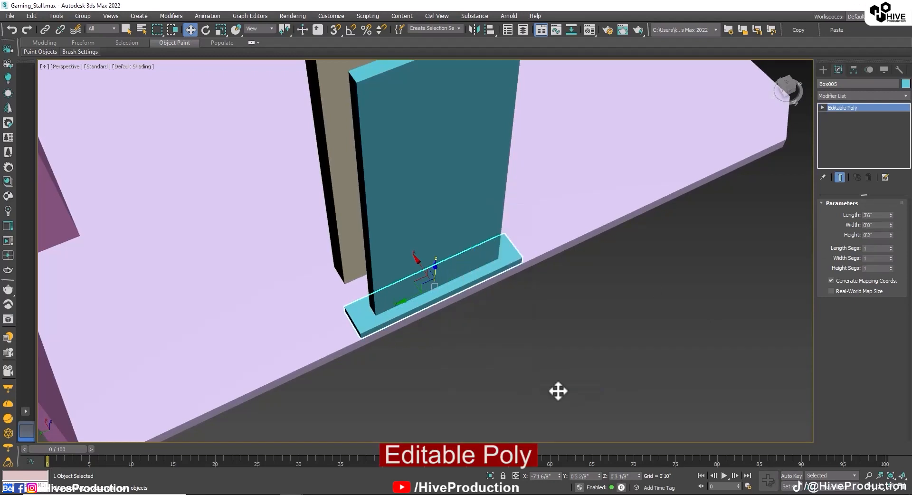
# Chamfer the base plate's four vertical corner edges by 0'2 3/8" with one segment
pyautogui.keyDown('alt'); pyautogui.moveTo(308, 332); pyautogui.dragTo(371, 347, button='middle'); pyautogui.keyUp('alt')
pyautogui.scroll(4, 371, 346)
pyautogui.click(849, 214)
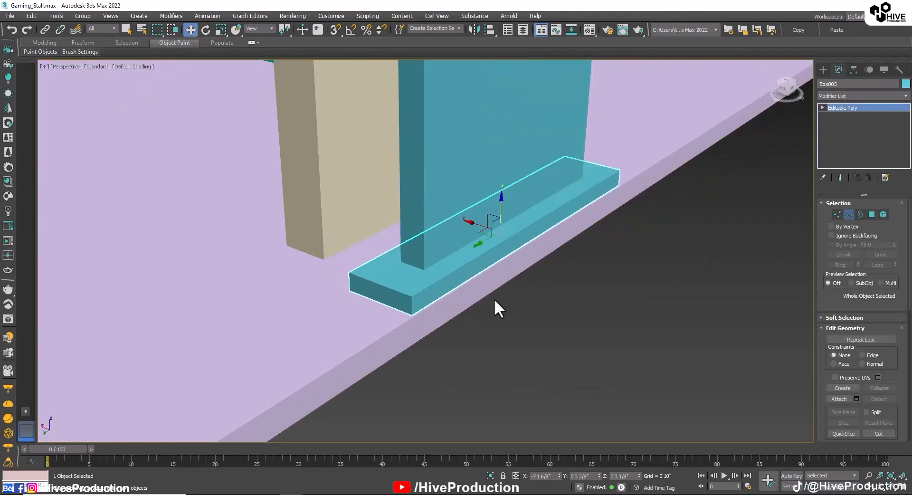
pyautogui.hotkey('ctrl', 'a')
pyautogui.click(837, 267)
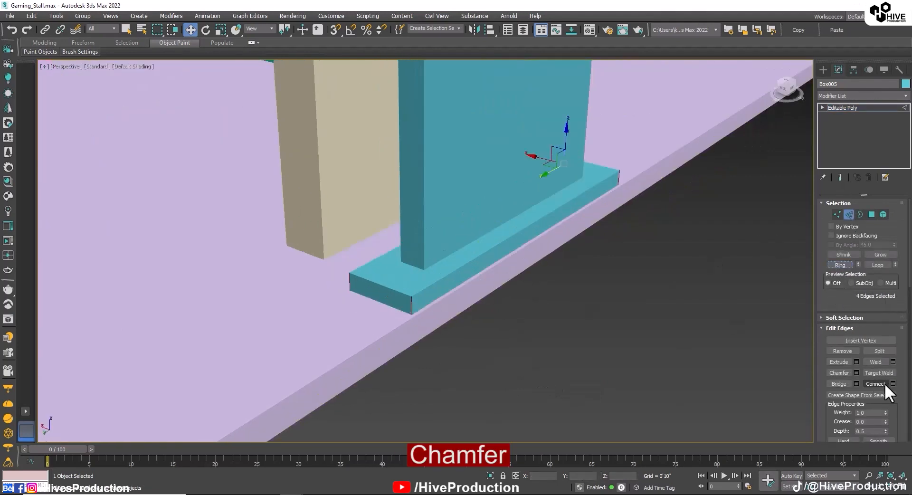
pyautogui.click(884, 383)
pyautogui.click(857, 372)
pyautogui.moveTo(432, 269)
pyautogui.mouseDown()
pyautogui.moveTo(434, 247)
pyautogui.moveTo(438, 259)
pyautogui.mouseUp()
pyautogui.click(431, 286)
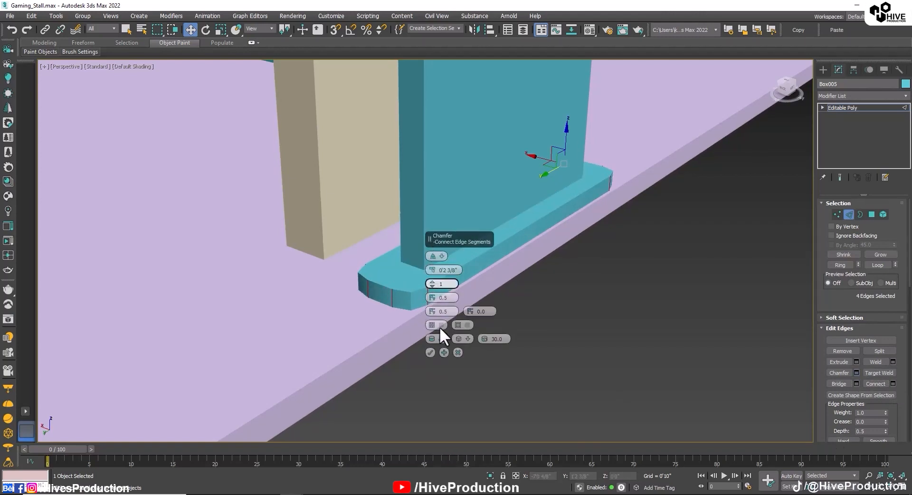
pyautogui.click(430, 352)
# Move the vertices at both ends of the chamfered base plate slightly inward toward the panel and leave vertex editing
pyautogui.keyDown('alt'); pyautogui.moveTo(588, 301); pyautogui.dragTo(532, 315, button='middle'); pyautogui.keyUp('alt')
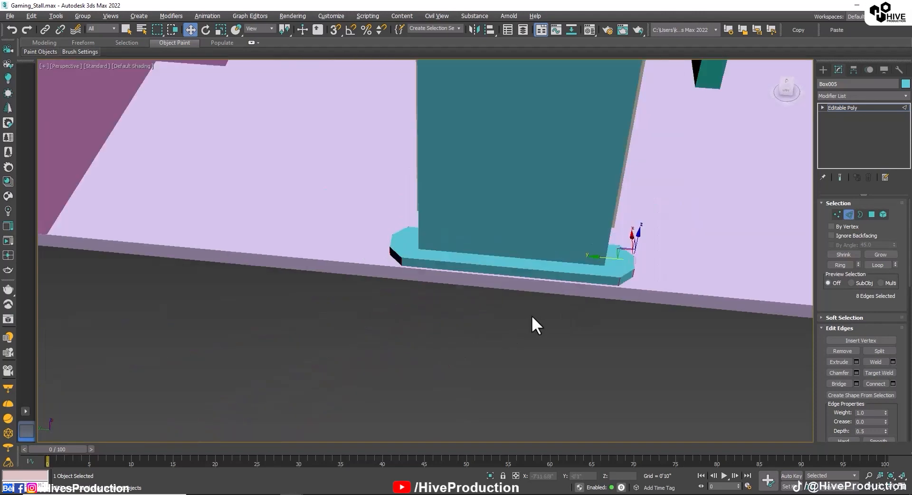
pyautogui.press('1')
pyautogui.moveTo(692, 194); pyautogui.dragTo(593, 323)
pyautogui.moveTo(602, 265); pyautogui.dragTo(596, 264)
pyautogui.moveTo(361, 200); pyautogui.dragTo(477, 339)
pyautogui.moveTo(366, 238); pyautogui.dragTo(374, 246)
pyautogui.moveTo(464, 234); pyautogui.dragTo(468, 304, button='middle')
pyautogui.scroll(-4, 468, 304)
pyautogui.keyDown('alt'); pyautogui.moveTo(452, 308); pyautogui.dragTo(518, 300, button='middle'); pyautogui.keyUp('alt')
pyautogui.click(837, 217)
# Convert the standing panel on the base plate to Editable Poly and enter edge editing
pyautogui.click(466, 248)
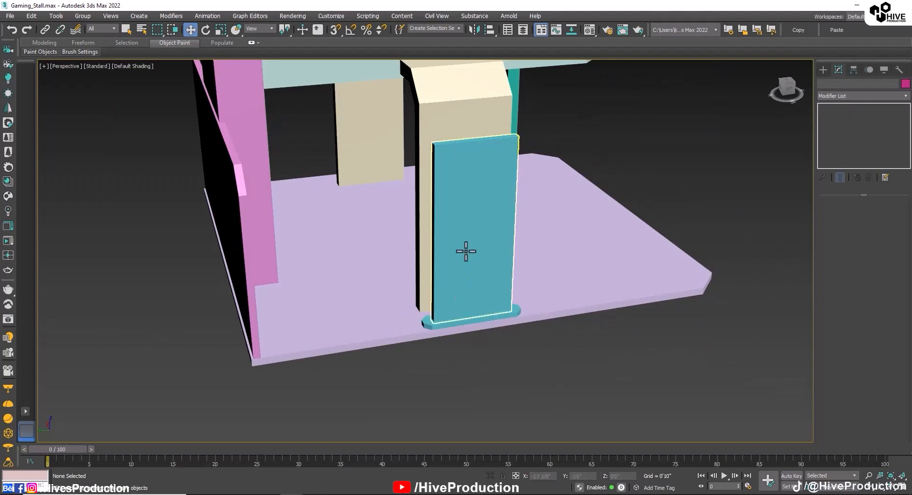
pyautogui.rightClick(485, 243)
pyautogui.moveTo(522, 346)
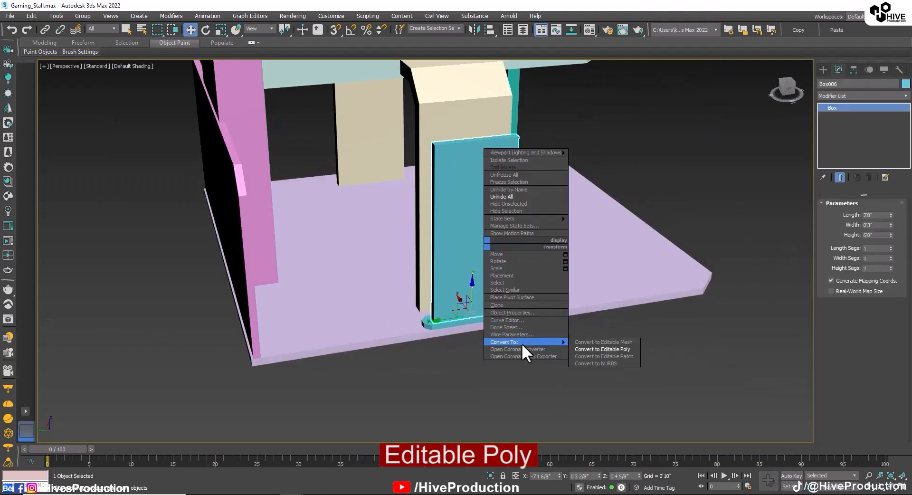
pyautogui.click(602, 349)
pyautogui.press('3')
pyautogui.press('2')
# Connect the standing panel's horizontal edges with two vertical segments near its sides, using a pinch of 62
pyautogui.click(475, 139)
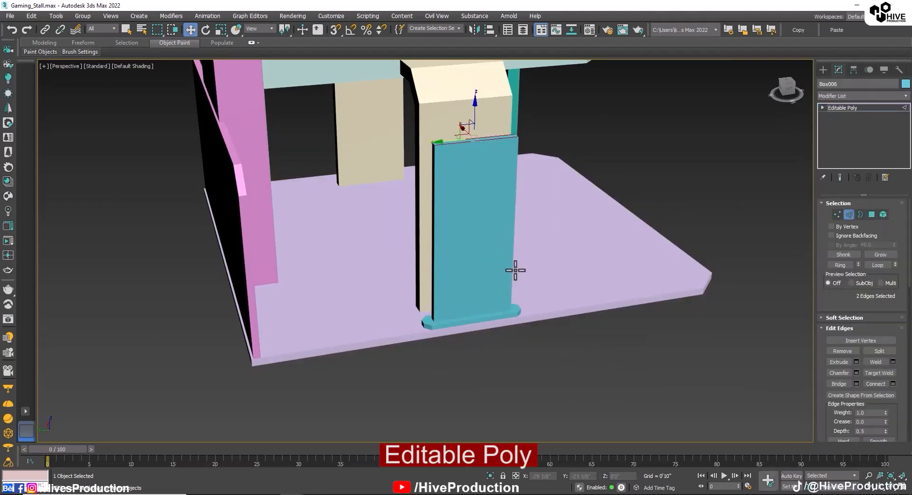
pyautogui.click(840, 264)
pyautogui.click(893, 383)
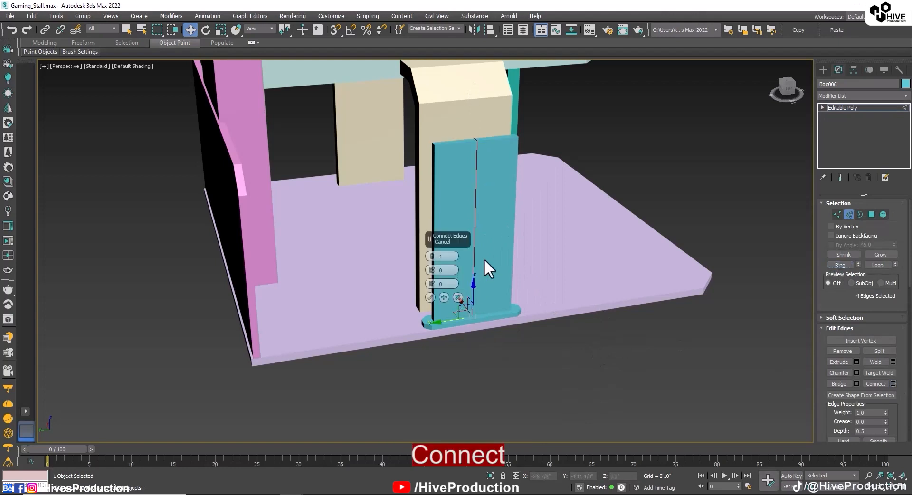
pyautogui.moveTo(432, 269); pyautogui.dragTo(401, 149)
pyautogui.click(430, 298)
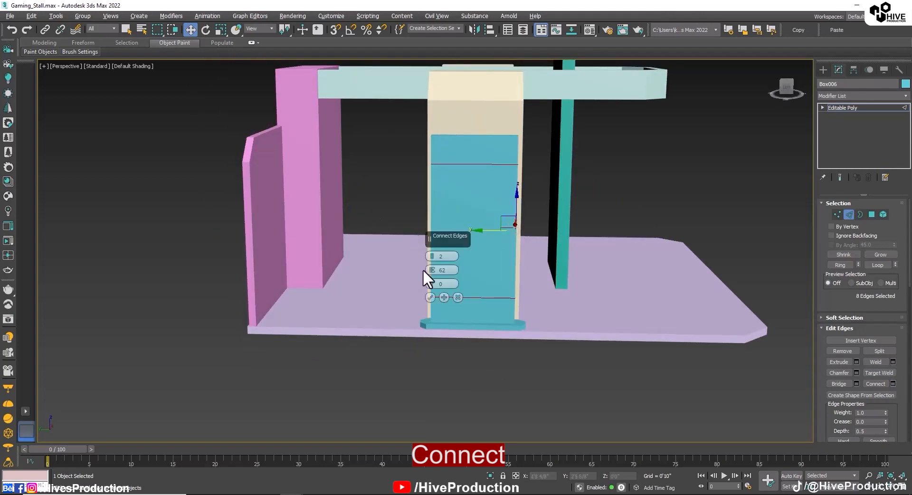
# Connect the standing panel's vertical edges with two segments, pinch 32 and slide 34, and leave edge editing
pyautogui.press('F4')
pyautogui.moveTo(431, 283); pyautogui.dragTo(439, 339)
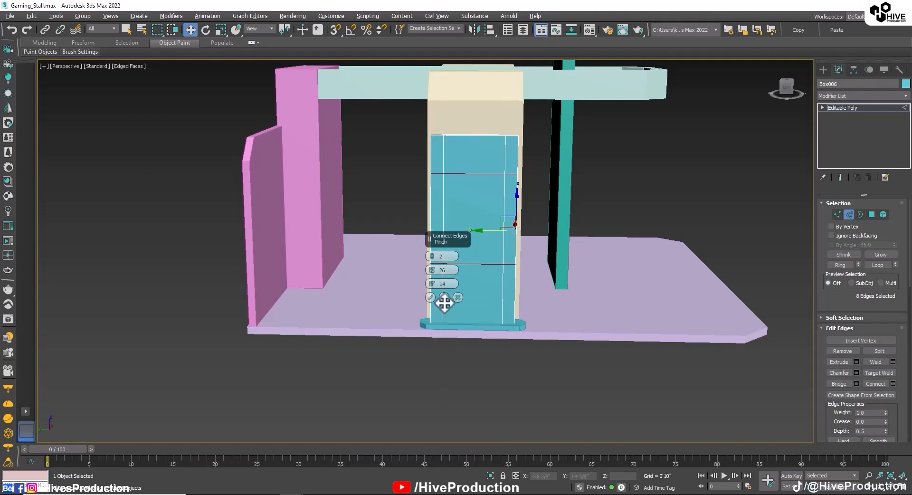
pyautogui.moveTo(431, 283); pyautogui.dragTo(424, 238)
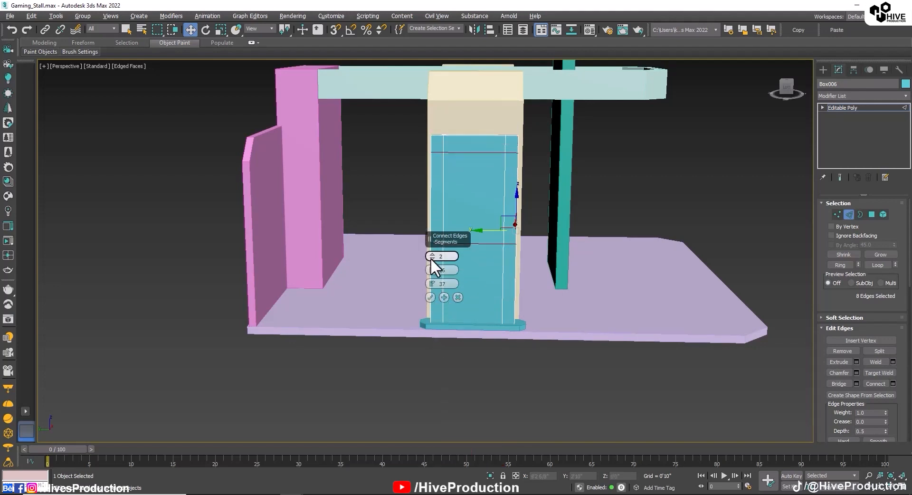
pyautogui.moveTo(432, 268); pyautogui.dragTo(436, 290)
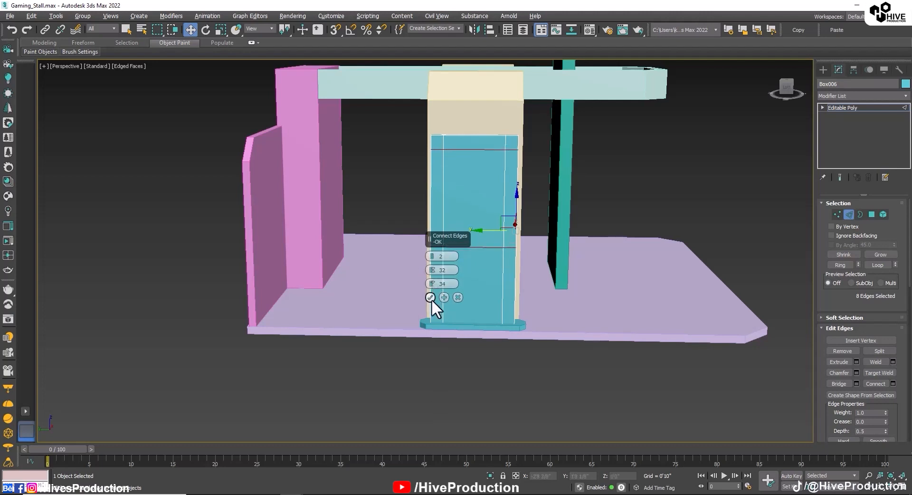
pyautogui.click(431, 297)
pyautogui.click(849, 215)
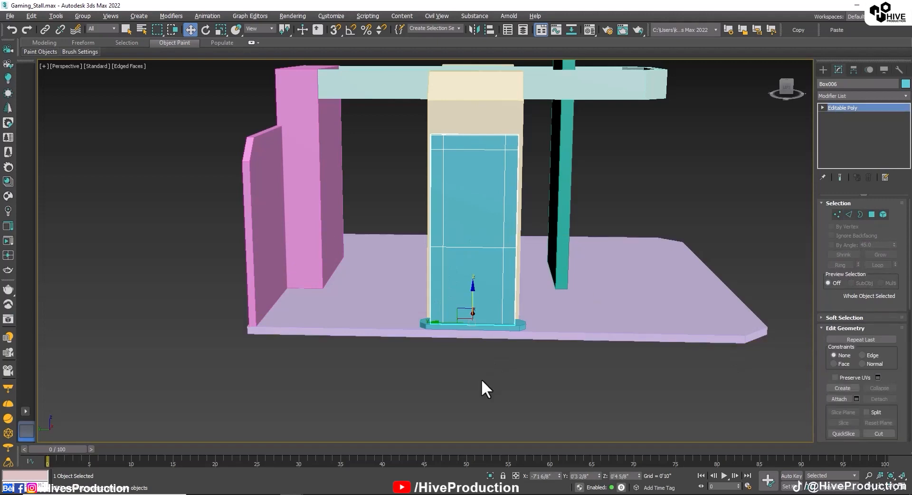
# Move the bent post next to the standing panel about 0'5" outward, closer to the panel
pyautogui.keyDown('alt'); pyautogui.moveTo(465, 240); pyautogui.dragTo(493, 289, button='middle'); pyautogui.keyUp('alt')
pyautogui.scroll(3, 490, 242)
pyautogui.keyDown('alt'); pyautogui.moveTo(554, 319); pyautogui.dragTo(558, 373, button='middle'); pyautogui.keyUp('alt')
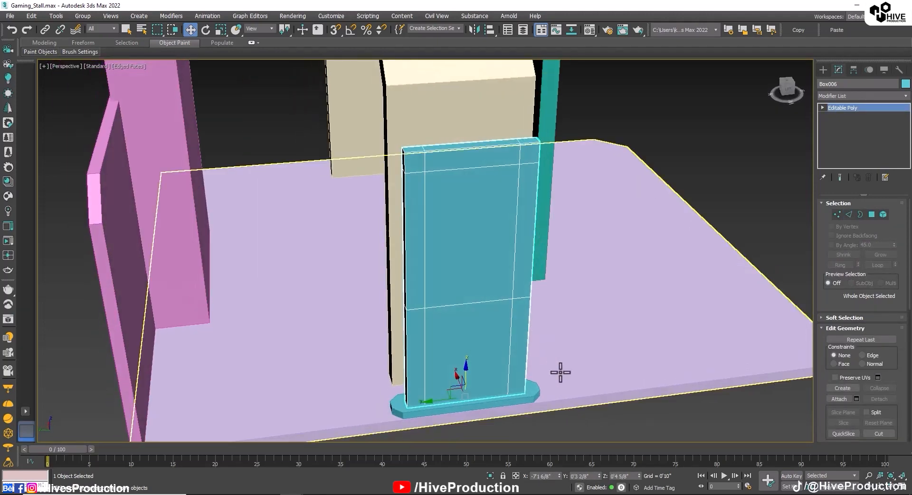
pyautogui.keyDown('ctrl'); pyautogui.click(494, 400); pyautogui.keyUp('ctrl')
pyautogui.scroll(-8, 494, 401)
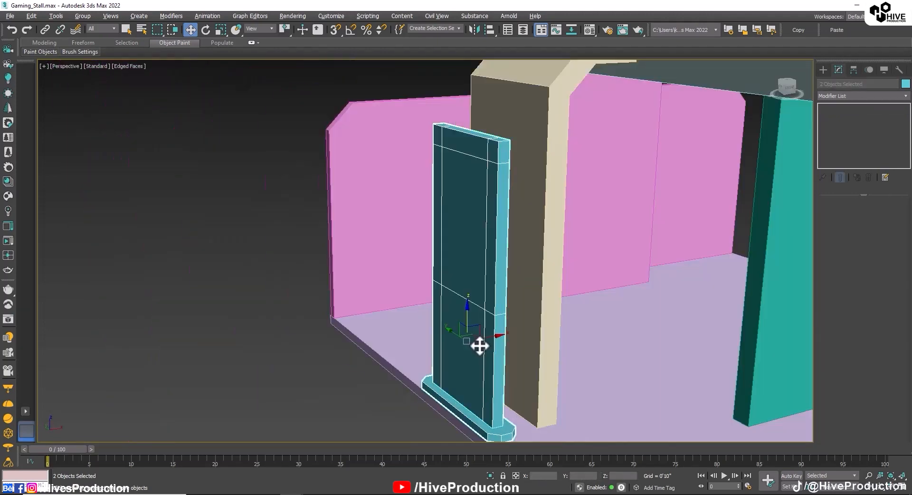
pyautogui.click(499, 322)
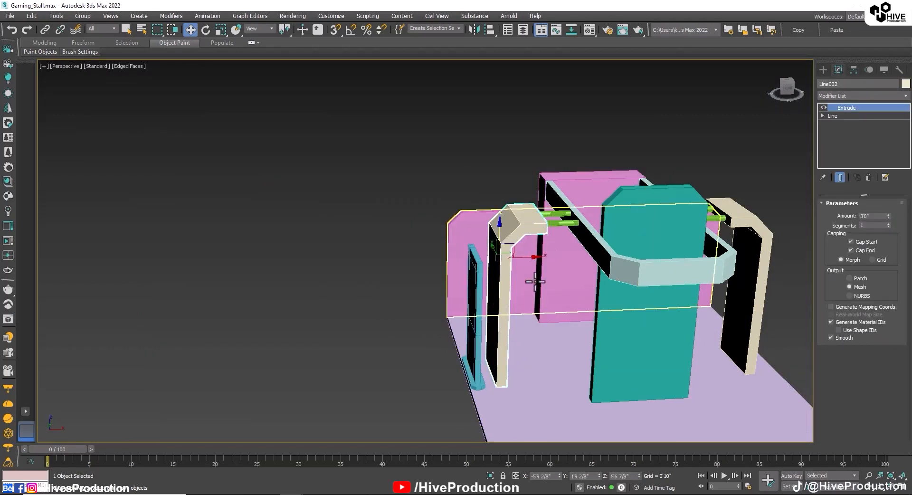
pyautogui.moveTo(521, 259); pyautogui.dragTo(512, 256)
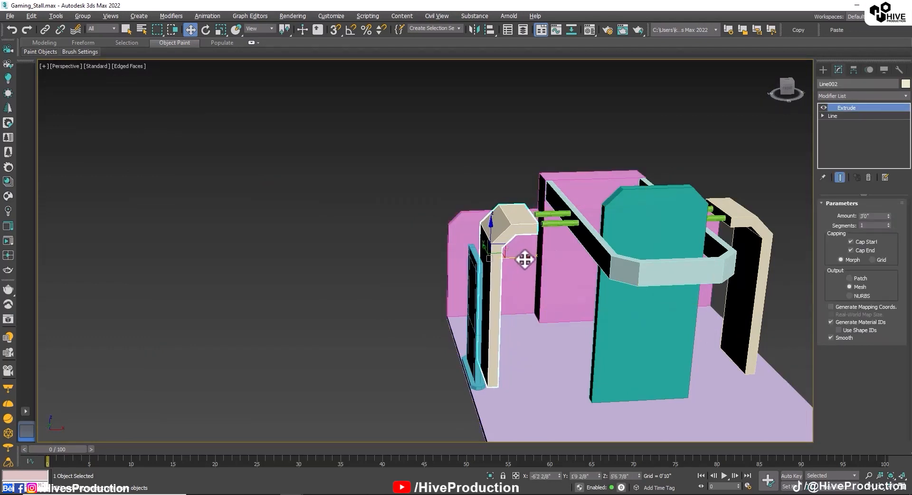
# Select the two vertices at the end of the bent post's upper arm in its base line, ready in the top view
pyautogui.keyDown('alt'); pyautogui.moveTo(525, 261); pyautogui.dragTo(526, 222, button='middle'); pyautogui.keyUp('alt')
pyautogui.moveTo(516, 172); pyautogui.dragTo(559, 280)
pyautogui.click(525, 233)
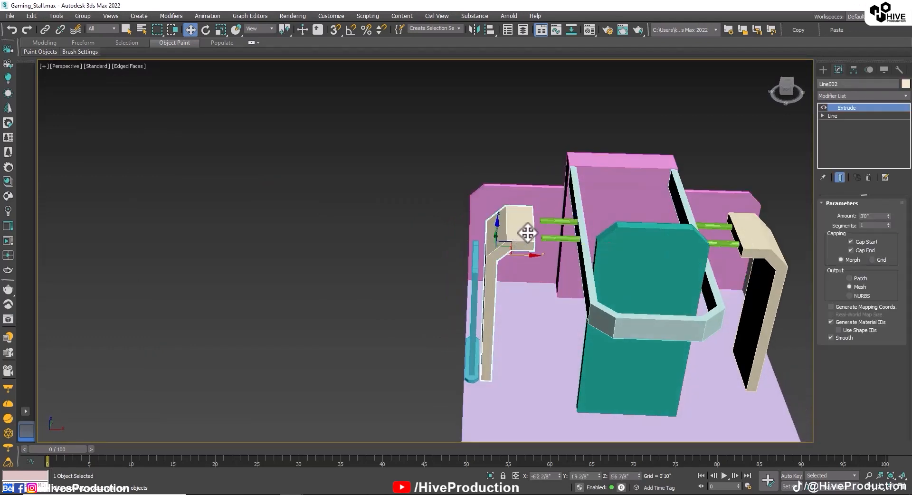
pyautogui.click(822, 116)
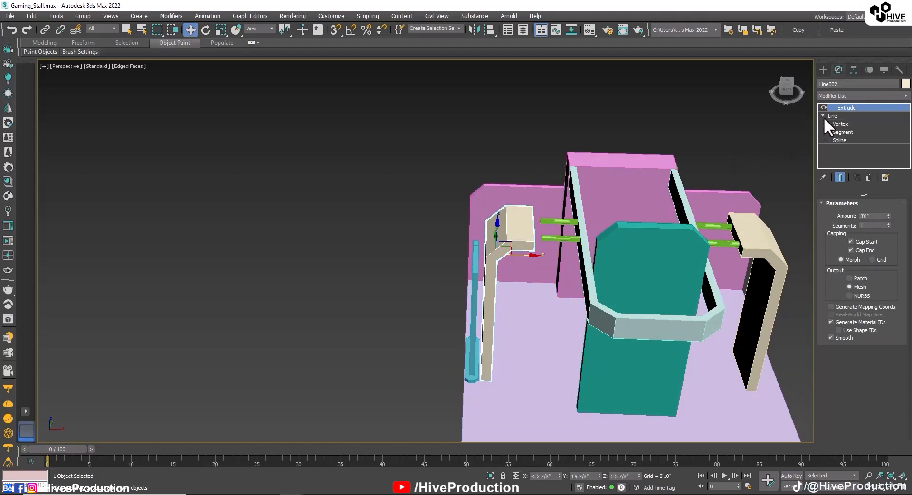
pyautogui.click(835, 124)
pyautogui.moveTo(516, 175); pyautogui.dragTo(546, 255)
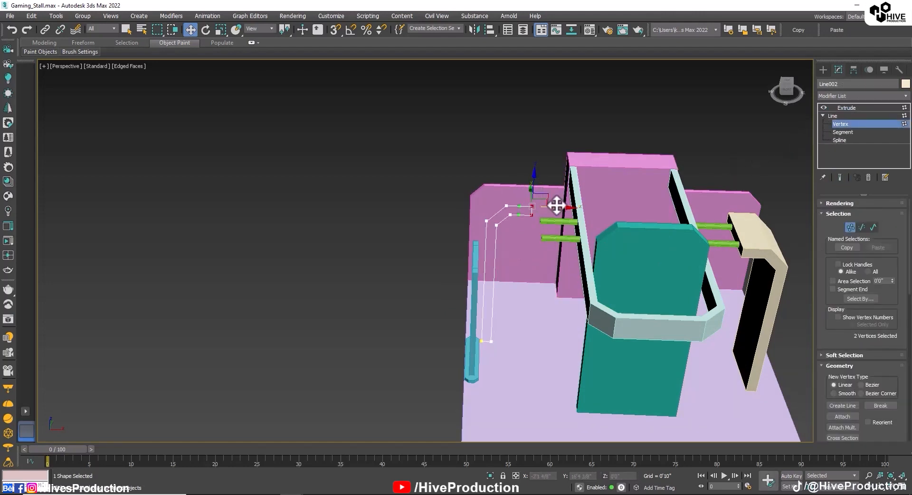
pyautogui.hotkey('alt', 'w')
pyautogui.hotkey('alt', 'w')
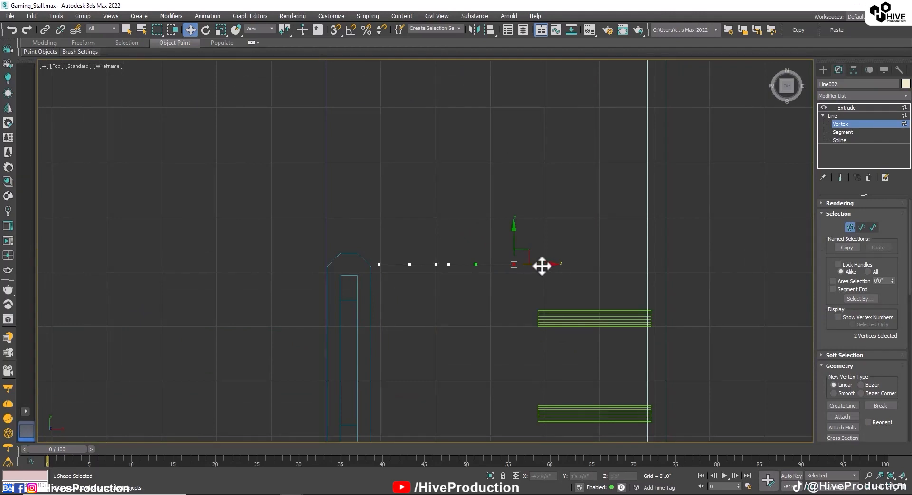
# Extend the left beige arch's profile by moving its two inner-end vertices along X to meet the green rods
pyautogui.moveTo(542, 265); pyautogui.dragTo(567, 273)
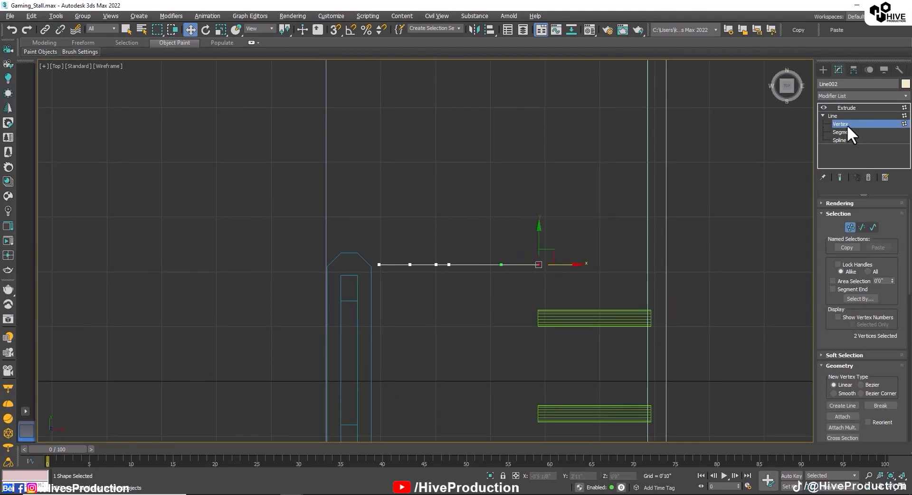
pyautogui.click(838, 107)
pyautogui.scroll(-1, 571, 323)
pyautogui.moveTo(693, 346); pyautogui.dragTo(331, 165, button='middle')
pyautogui.scroll(-2, 331, 165)
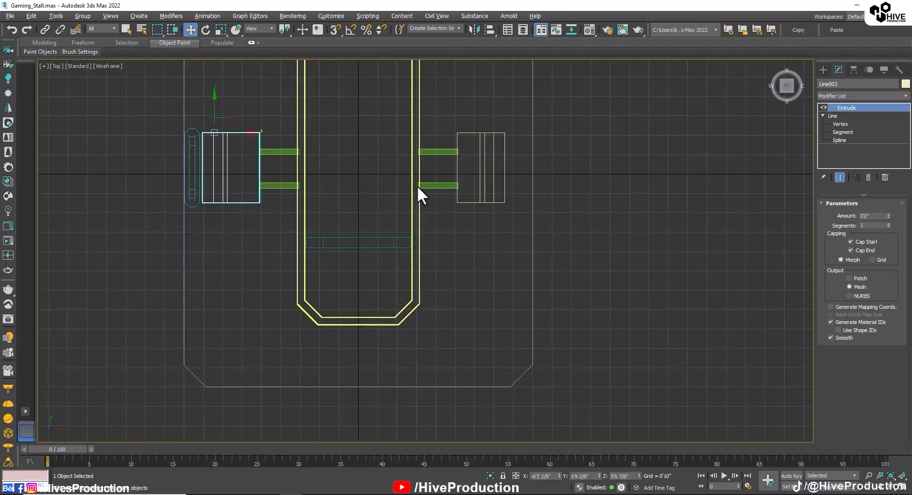
# Duplicate the blue standing panel and its base from the left edge to the right side of the stall and rotate the copy
pyautogui.click(196, 178)
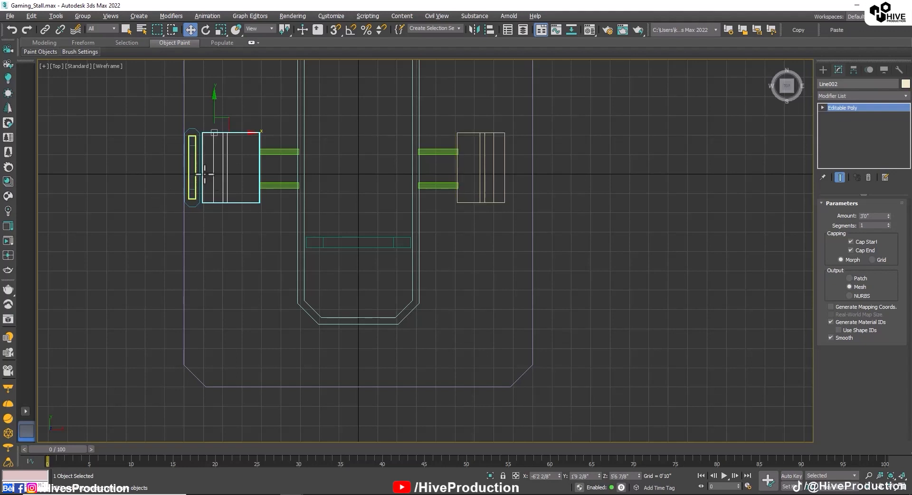
pyautogui.moveTo(189, 102)
pyautogui.mouseDown()
pyautogui.moveTo(200, 140)
pyautogui.moveTo(532, 191)
pyautogui.mouseUp()
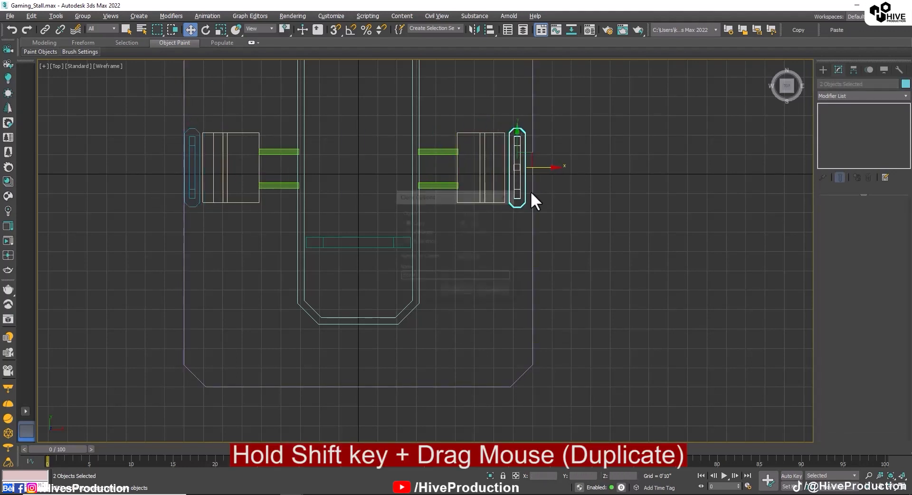
pyautogui.click(466, 298)
pyautogui.press('e')
pyautogui.moveTo(558, 155)
pyautogui.mouseDown()
pyautogui.moveTo(546, 74)
pyautogui.moveTo(589, 171)
pyautogui.moveTo(541, 83)
pyautogui.mouseUp()
pyautogui.press('a')
pyautogui.press('w')
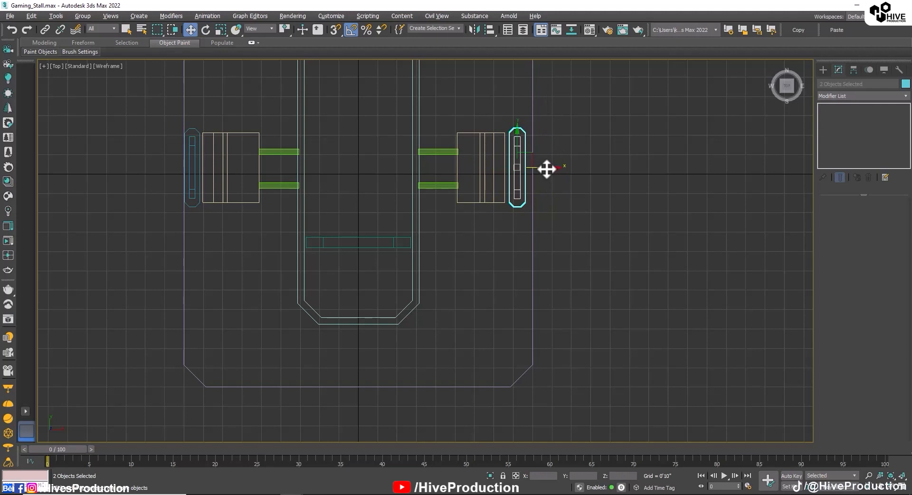
# Shift the right beige arch outward beside the blue panel and stretch its inner-end vertices back to the green rods
pyautogui.click(480, 185)
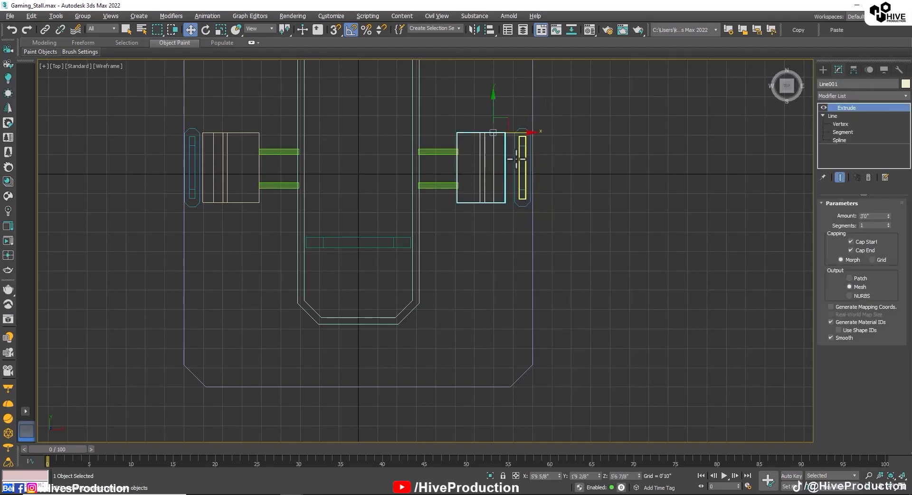
pyautogui.moveTo(518, 135); pyautogui.dragTo(525, 136)
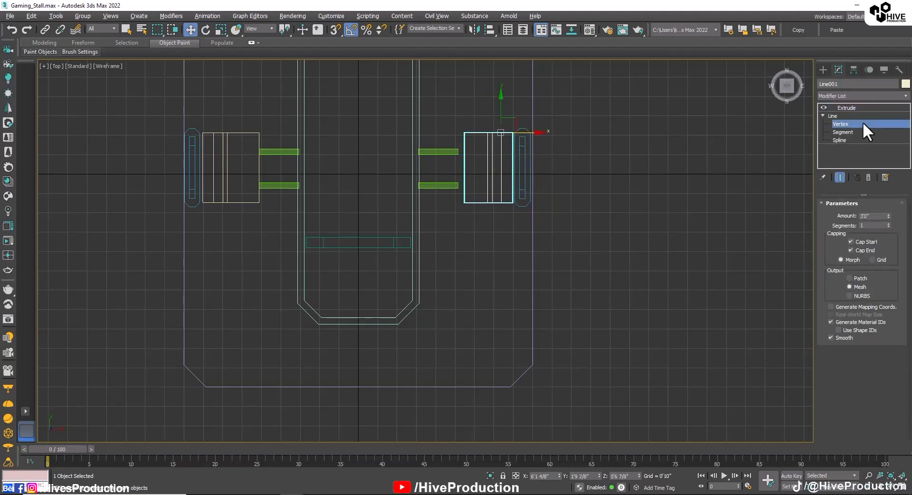
pyautogui.moveTo(494, 133); pyautogui.dragTo(490, 133)
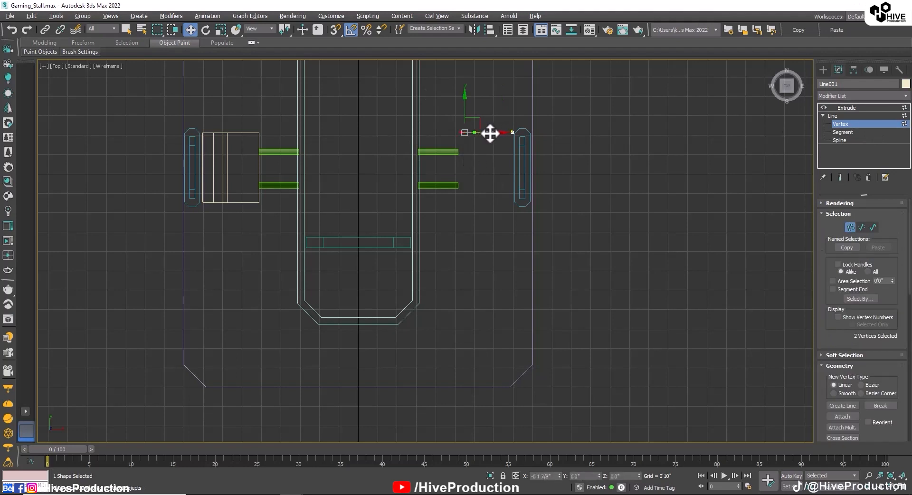
pyautogui.click(840, 107)
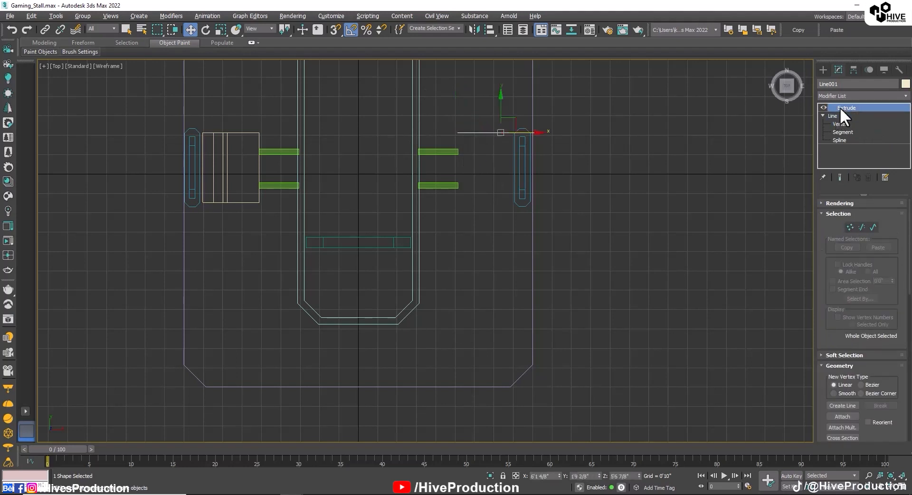
pyautogui.click(608, 288)
# Start merging an external file into the scene and browse to the My_Library folder
pyautogui.hotkey('alt', 'w')
pyautogui.hotkey('alt', 'w')
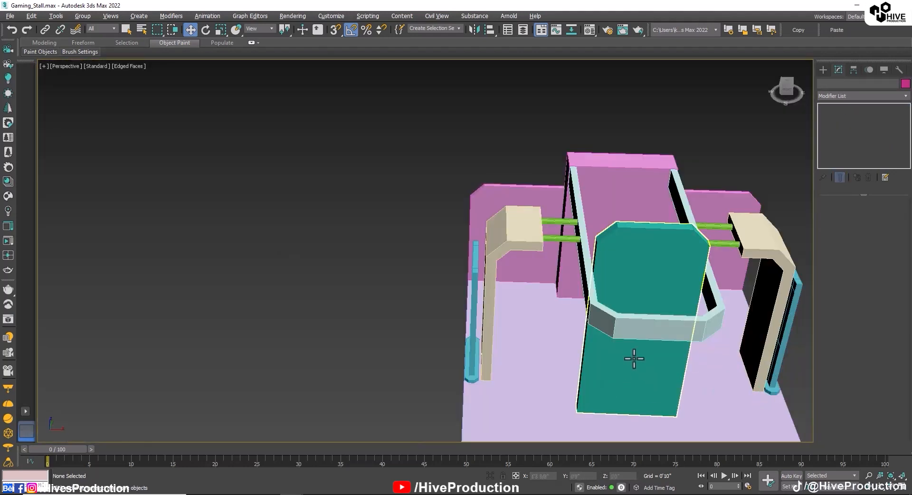
pyautogui.keyDown('alt'); pyautogui.moveTo(634, 356); pyautogui.dragTo(444, 341, button='middle'); pyautogui.keyUp('alt')
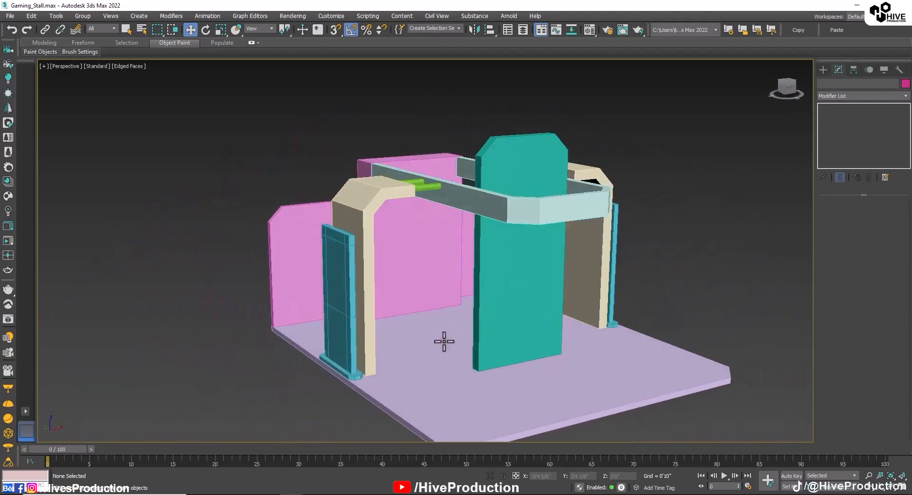
pyautogui.click(19, 12)
pyautogui.click(214, 194)
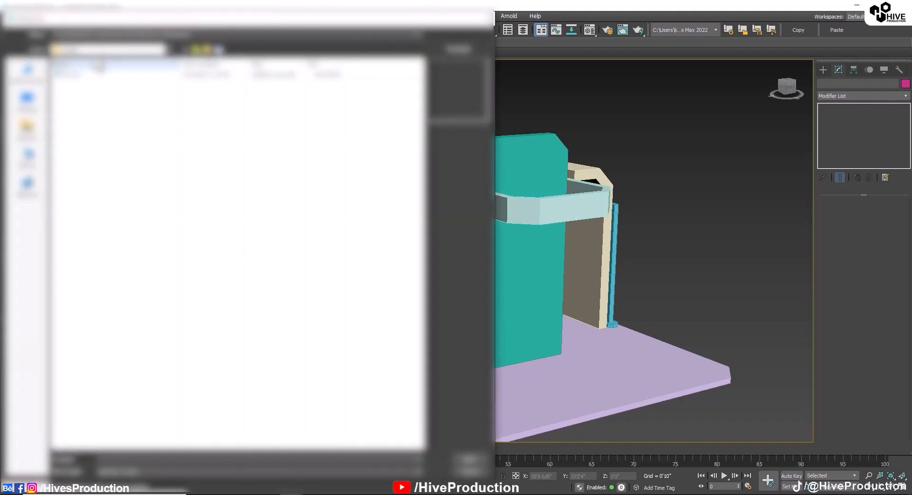
pyautogui.click(94, 36)
pyautogui.click(33, 161)
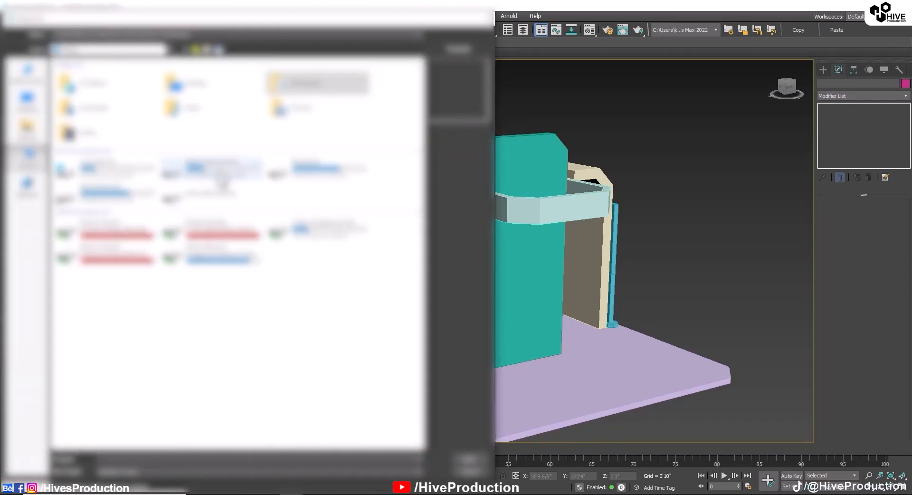
pyautogui.doubleClick(340, 183)
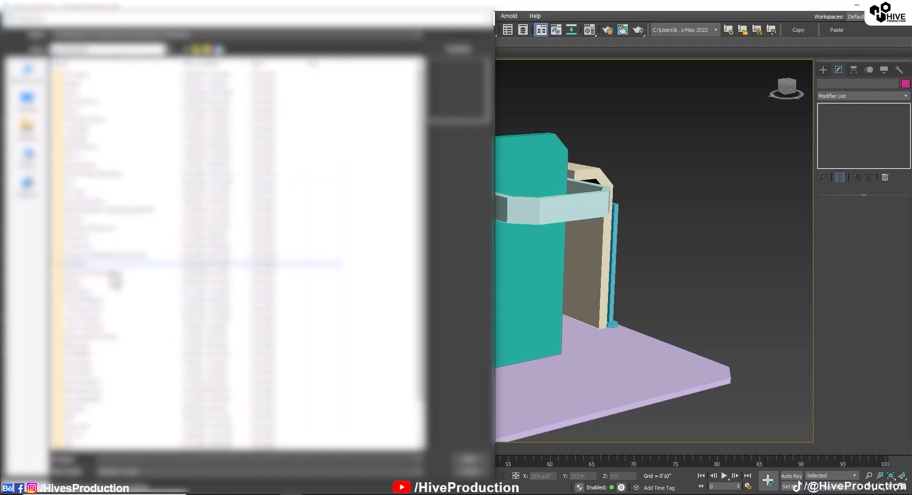
pyautogui.doubleClick(110, 273)
pyautogui.doubleClick(85, 146)
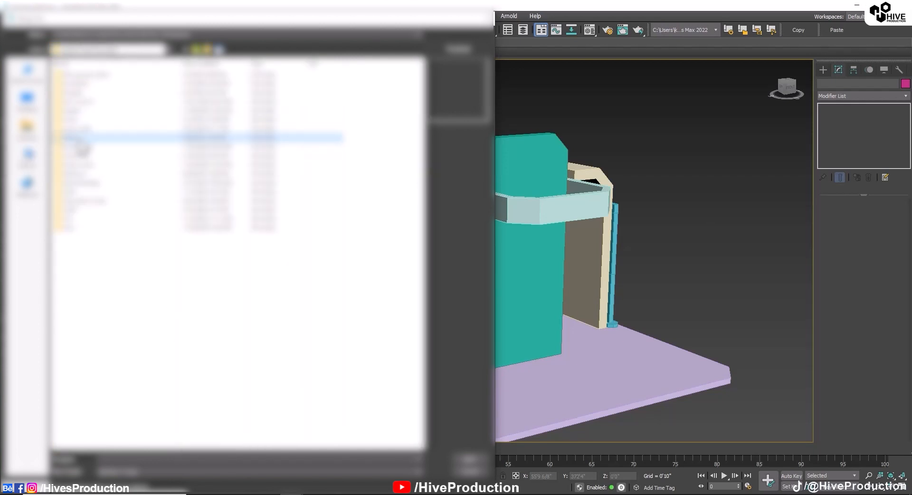
pyautogui.doubleClick(176, 228)
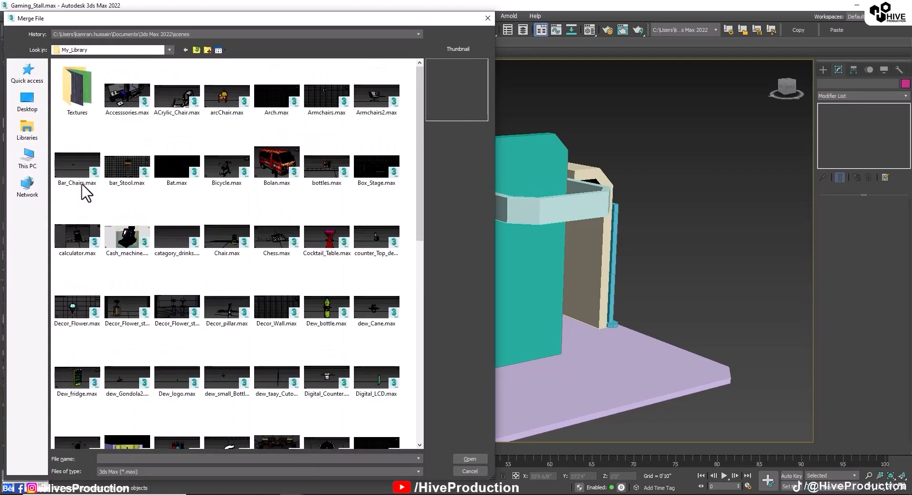
# Merge the w group from LCD.max into the scene
pyautogui.click(232, 377)
pyautogui.press('l')
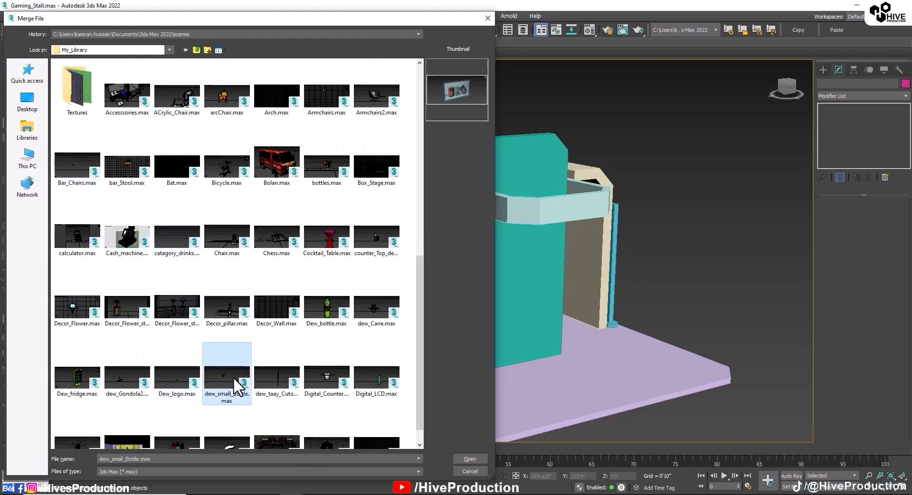
pyautogui.doubleClick(196, 81)
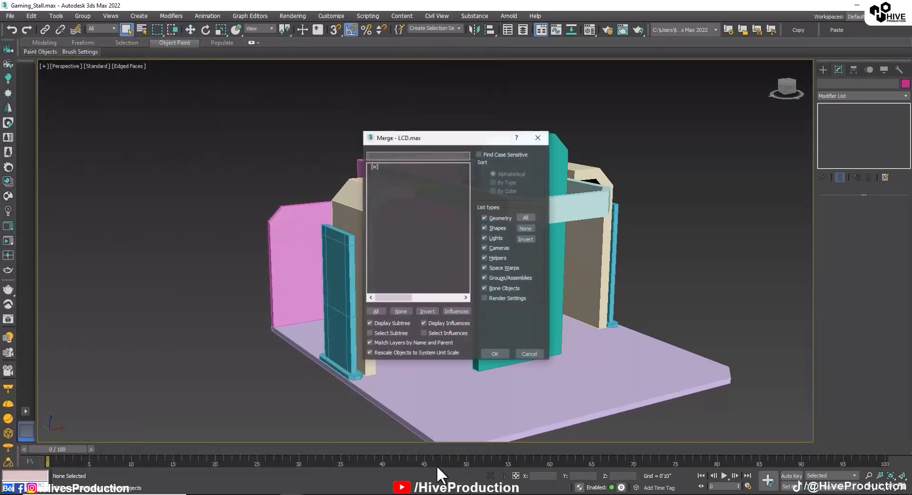
pyautogui.click(504, 354)
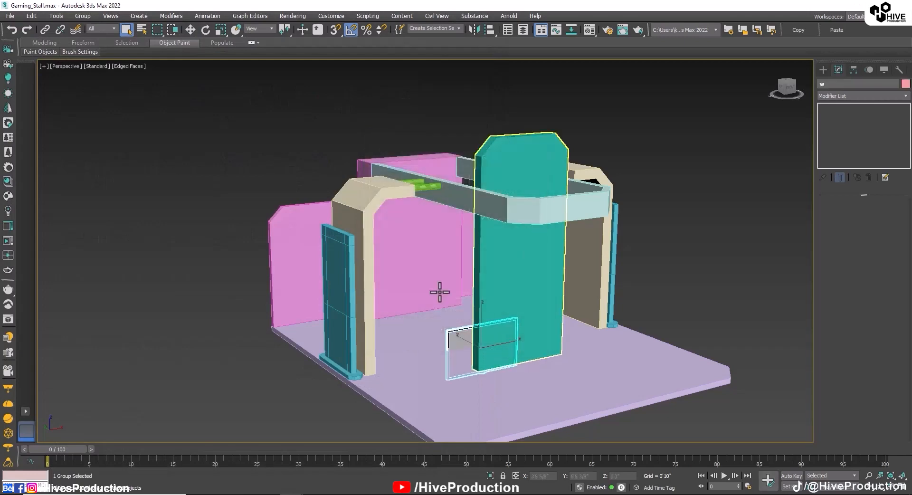
# Move the merged LCD from the middle of the floor back toward the pink rear wall
pyautogui.keyDown('alt'); pyautogui.moveTo(440, 293); pyautogui.dragTo(442, 318, button='middle'); pyautogui.keyUp('alt')
pyautogui.scroll(4, 458, 336)
pyautogui.press('w')
pyautogui.moveTo(513, 368); pyautogui.dragTo(362, 272)
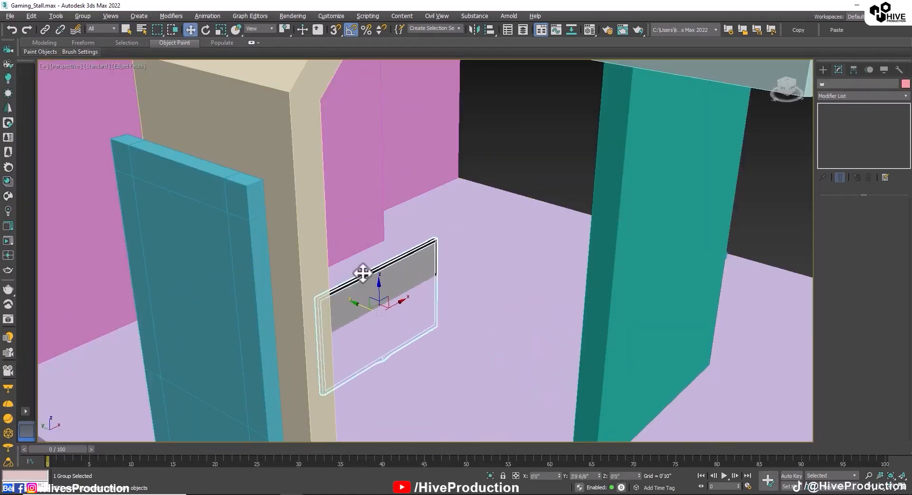
pyautogui.keyDown('alt'); pyautogui.moveTo(362, 273); pyautogui.dragTo(328, 272, button='middle'); pyautogui.keyUp('alt')
pyautogui.scroll(-4, 332, 269)
# Raise the LCD to a height of about 4'11" and set it against the face of the pink rear wall
pyautogui.moveTo(327, 271); pyautogui.dragTo(350, 178)
pyautogui.moveTo(351, 177)
pyautogui.keyDown('alt'); pyautogui.mouseDown(button='middle')
pyautogui.moveTo(369, 167)
pyautogui.moveTo(383, 179)
pyautogui.moveTo(326, 198)
pyautogui.moveTo(350, 179)
pyautogui.mouseUp(button='middle'); pyautogui.keyUp('alt')
pyautogui.scroll(5, 316, 238)
pyautogui.moveTo(260, 181); pyautogui.dragTo(220, 159)
pyautogui.keyDown('alt'); pyautogui.moveTo(220, 158); pyautogui.dragTo(258, 182, button='middle'); pyautogui.keyUp('alt')
pyautogui.moveTo(241, 156); pyautogui.dragTo(238, 126)
pyautogui.scroll(-6, 238, 144)
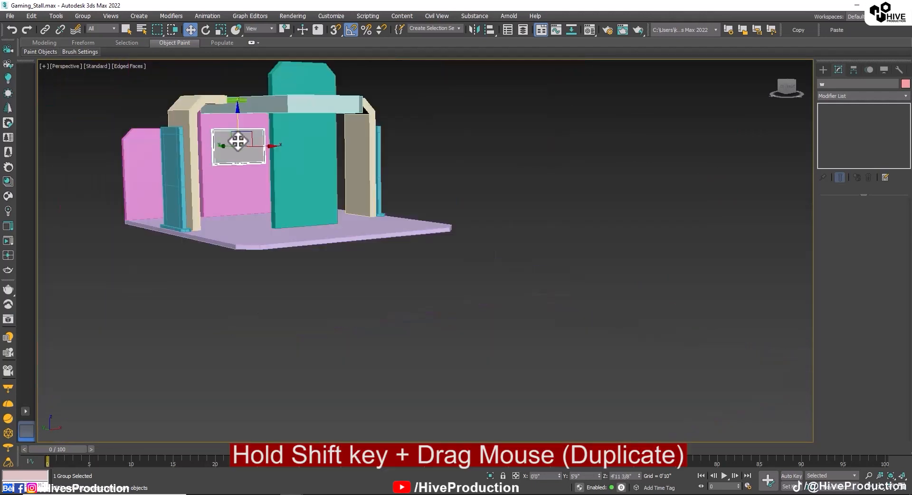
# Copy the wall LCD forward in front of the teal panel and scale the copy down uniformly
pyautogui.keyDown('alt'); pyautogui.moveTo(238, 144); pyautogui.dragTo(246, 169, button='middle'); pyautogui.keyUp('alt')
pyautogui.moveTo(222, 148)
pyautogui.keyDown('shift'); pyautogui.mouseDown()
pyautogui.moveTo(285, 173)
pyautogui.moveTo(349, 177)
pyautogui.mouseUp(); pyautogui.keyUp('shift')
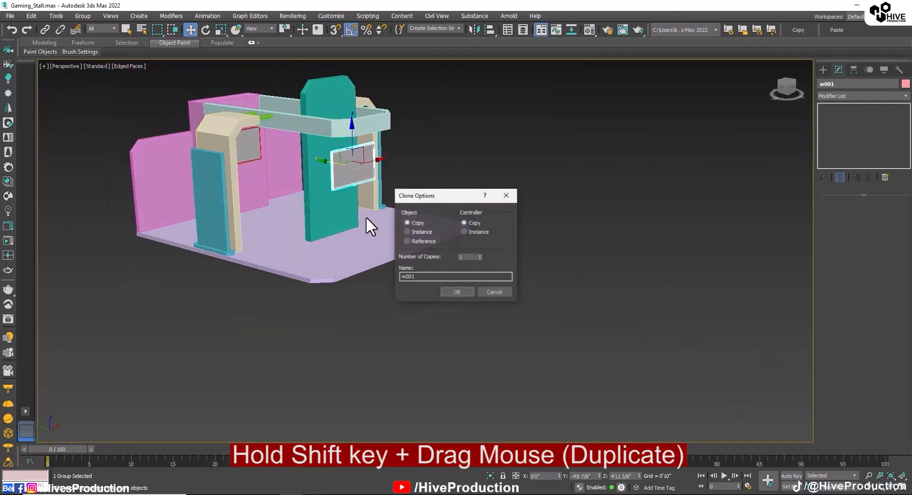
pyautogui.click(456, 291)
pyautogui.press('r')
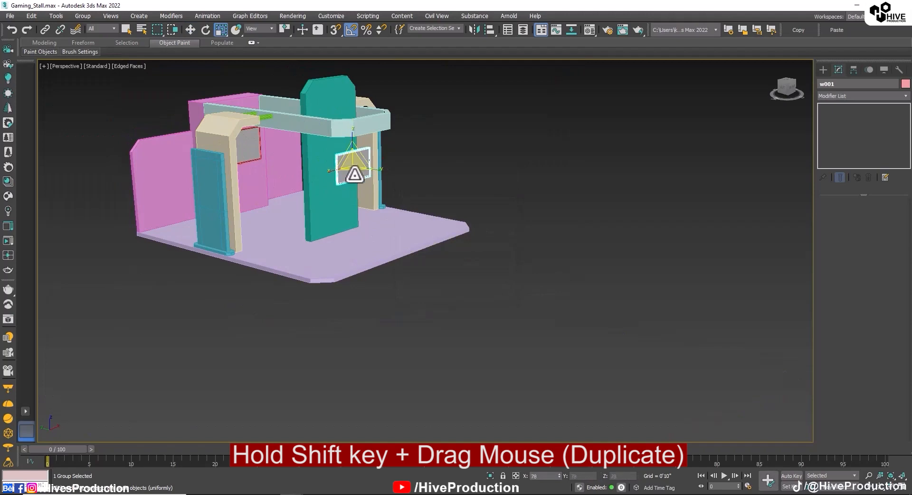
# Center the smaller LCD on the teal panel and push it flush against the panel's front face
pyautogui.scroll(5, 332, 190)
pyautogui.moveTo(316, 204); pyautogui.dragTo(410, 218, button='middle')
pyautogui.press('w')
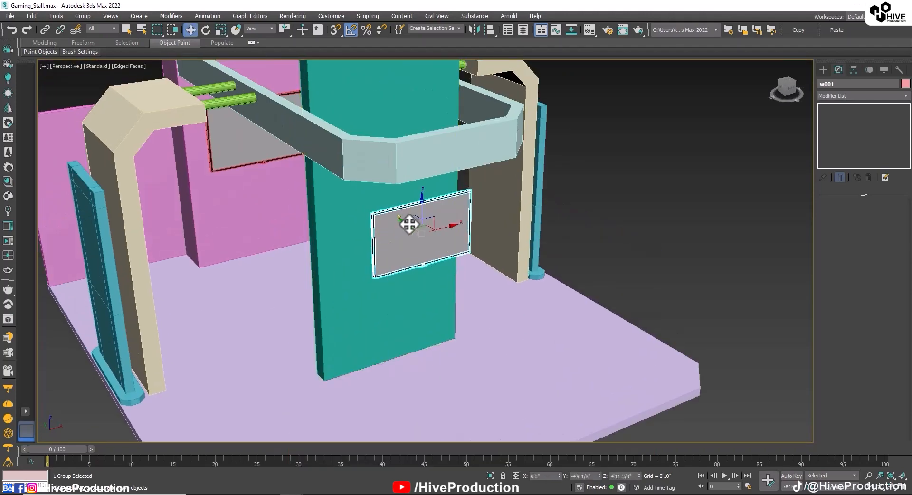
pyautogui.moveTo(410, 224); pyautogui.dragTo(378, 206)
pyautogui.keyDown('alt'); pyautogui.moveTo(378, 205); pyautogui.dragTo(430, 261, button='middle'); pyautogui.keyUp('alt')
pyautogui.scroll(4, 430, 262)
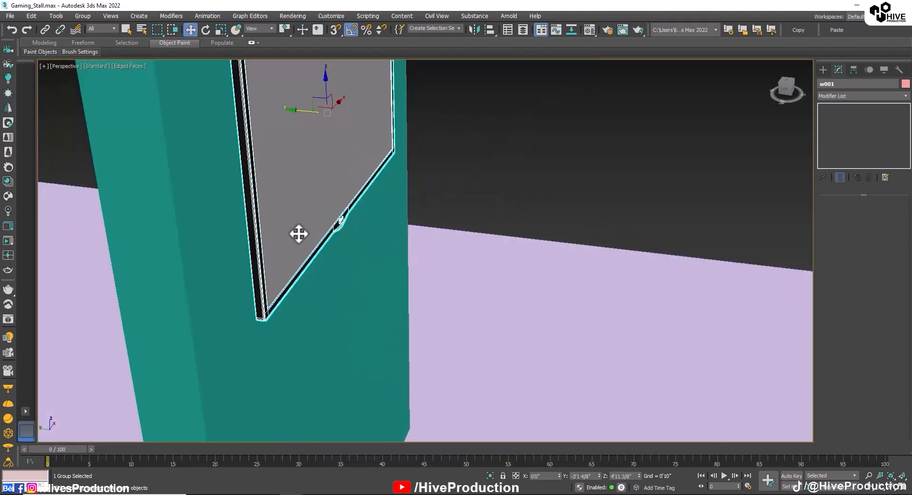
pyautogui.keyDown('alt'); pyautogui.moveTo(299, 234); pyautogui.dragTo(317, 249, button='middle'); pyautogui.keyUp('alt')
pyautogui.moveTo(301, 115); pyautogui.dragTo(311, 116)
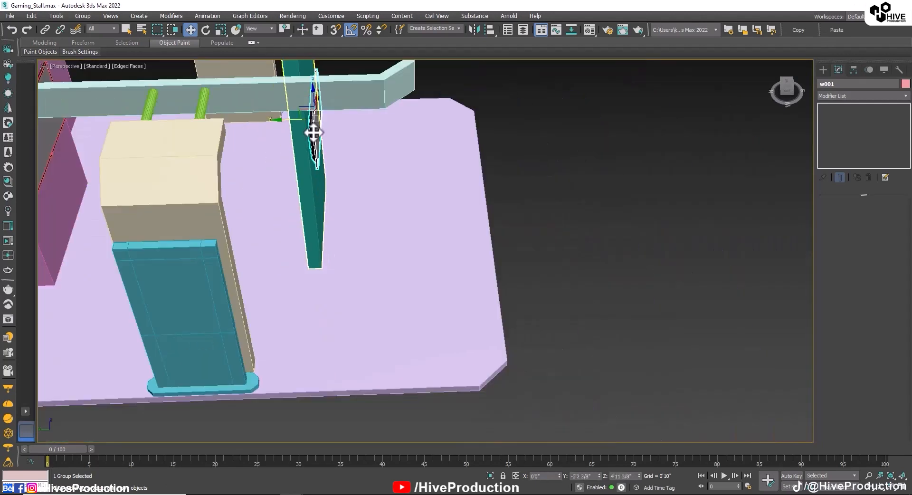
# Copy the teal panel's LCD out to the front and rotate the copy 90 degrees about the vertical axis
pyautogui.keyDown('alt'); pyautogui.moveTo(312, 126); pyautogui.dragTo(338, 198, button='middle'); pyautogui.keyUp('alt')
pyautogui.keyDown('shift'); pyautogui.moveTo(295, 116); pyautogui.dragTo(394, 183); pyautogui.keyUp('shift')
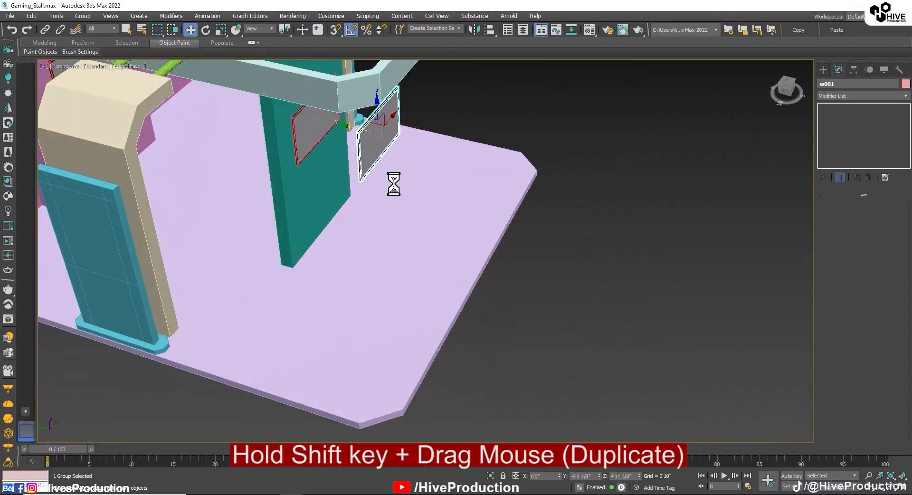
pyautogui.click(427, 291)
pyautogui.press('e')
pyautogui.moveTo(377, 146); pyautogui.dragTo(436, 142)
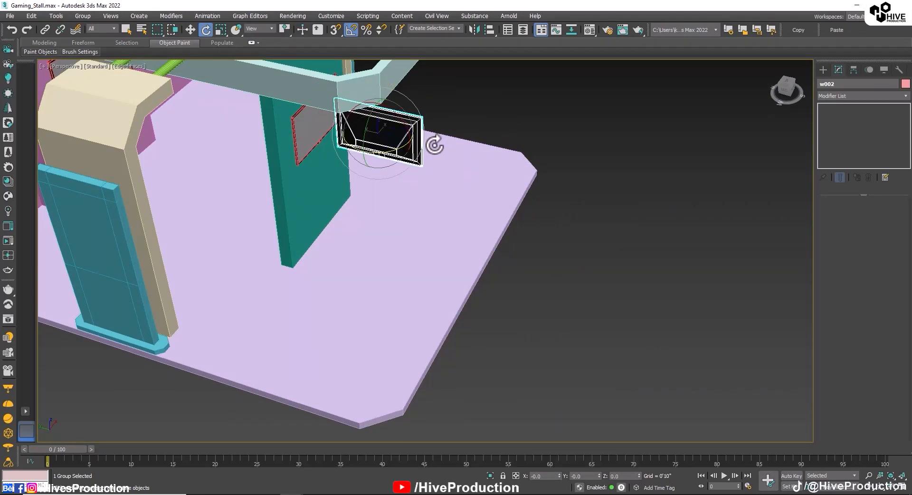
# Align the rotated LCD with the side arches, scale it down to fit within the arch width, and lower it slightly
pyautogui.keyDown('alt'); pyautogui.moveTo(434, 143); pyautogui.dragTo(452, 214, button='middle'); pyautogui.keyUp('alt')
pyautogui.hotkey('alt', 'w')
pyautogui.scroll(-5, 319, 377)
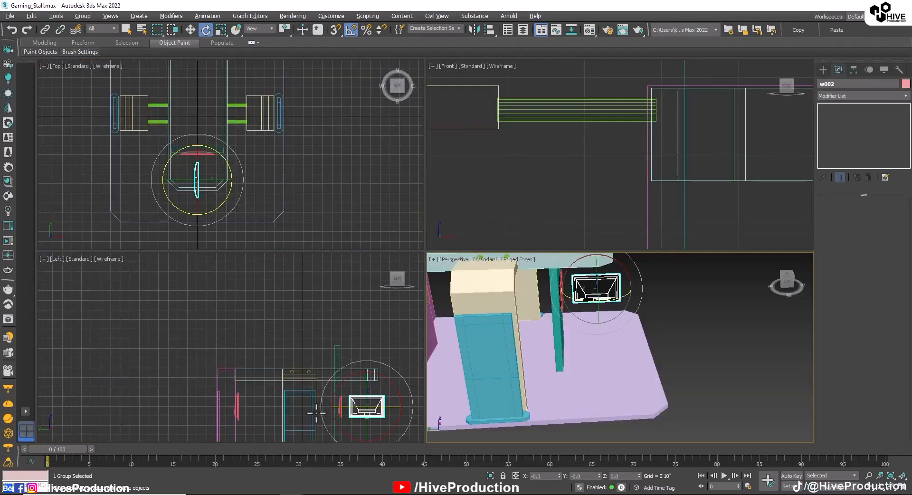
pyautogui.scroll(1, 318, 377)
pyautogui.press('w')
pyautogui.moveTo(346, 342); pyautogui.dragTo(279, 372)
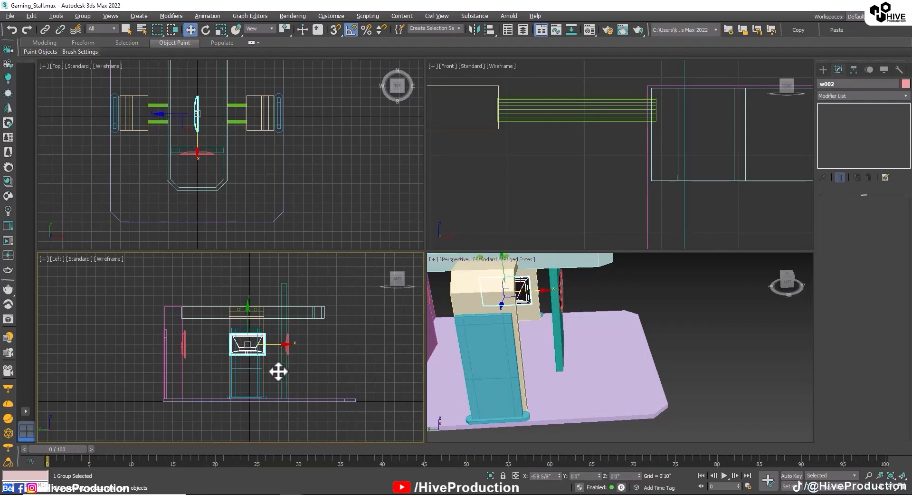
pyautogui.scroll(3, 247, 350)
pyautogui.press('r')
pyautogui.moveTo(252, 332); pyautogui.dragTo(255, 340)
pyautogui.press('w')
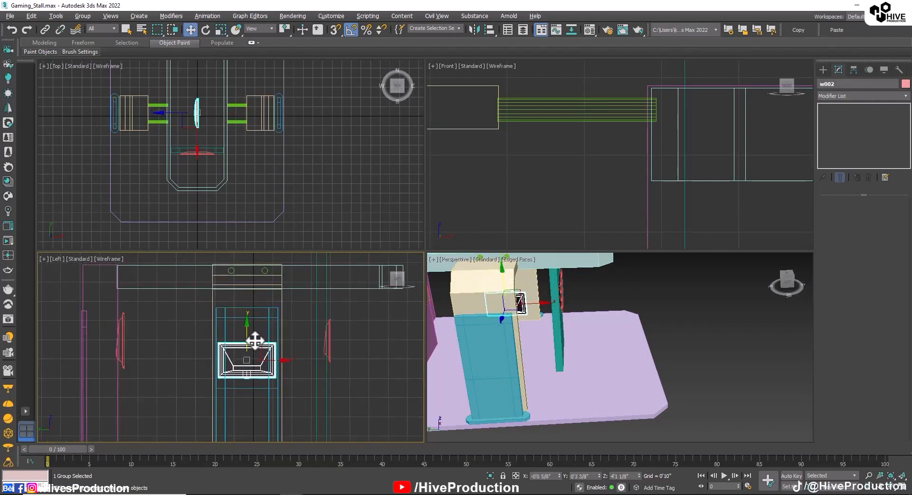
# Duplicate the rotated LCD and place one on the inner face of each beige side arch
pyautogui.keyDown('alt'); pyautogui.moveTo(560, 332); pyautogui.dragTo(523, 292, button='middle'); pyautogui.keyUp('alt')
pyautogui.scroll(-10, 577, 163)
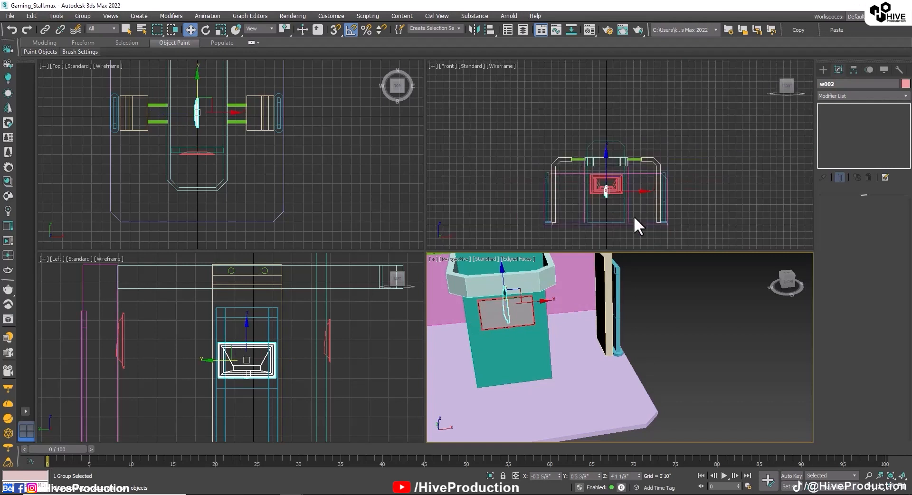
pyautogui.scroll(4, 633, 215)
pyautogui.moveTo(633, 216); pyautogui.dragTo(646, 164, button='middle')
pyautogui.moveTo(589, 116); pyautogui.dragTo(631, 138, button='middle')
pyautogui.moveTo(656, 133)
pyautogui.keyDown('shift'); pyautogui.mouseDown()
pyautogui.moveTo(516, 133)
pyautogui.moveTo(650, 134)
pyautogui.moveTo(560, 145)
pyautogui.mouseUp(); pyautogui.keyUp('shift')
pyautogui.scroll(-3, 525, 135)
pyautogui.click(452, 292)
pyautogui.press('e')
pyautogui.press('w')
pyautogui.moveTo(627, 132); pyautogui.dragTo(708, 140)
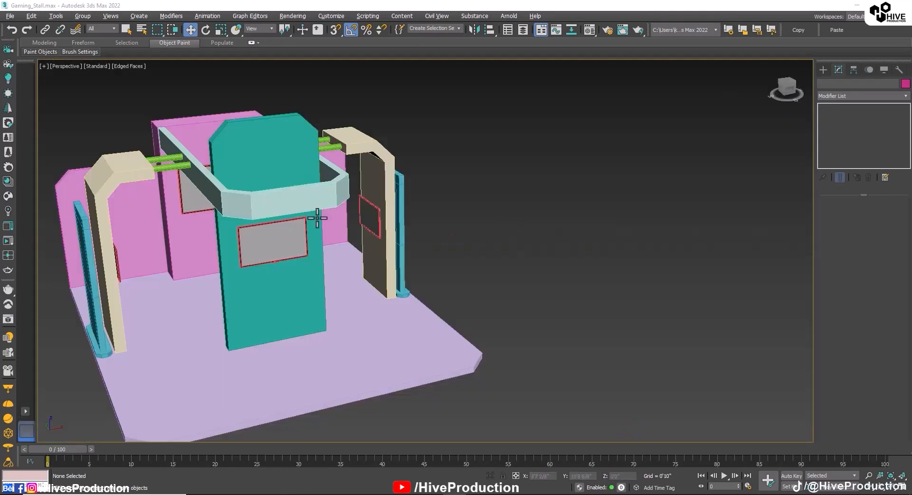
# Isolate the beige side arch on the far side of the teal panel together with its LCD
pyautogui.moveTo(220, 240); pyautogui.dragTo(293, 220, button='middle')
pyautogui.moveTo(299, 318)
pyautogui.keyDown('alt'); pyautogui.mouseDown(button='middle')
pyautogui.moveTo(358, 295)
pyautogui.moveTo(309, 315)
pyautogui.mouseUp(button='middle'); pyautogui.keyUp('alt')
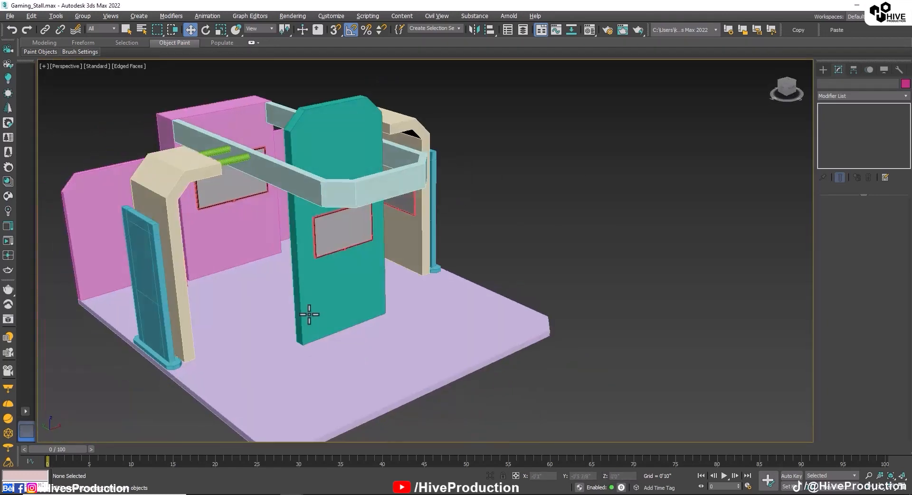
pyautogui.click(425, 264)
pyautogui.keyDown('ctrl'); pyautogui.click(404, 213); pyautogui.keyUp('ctrl')
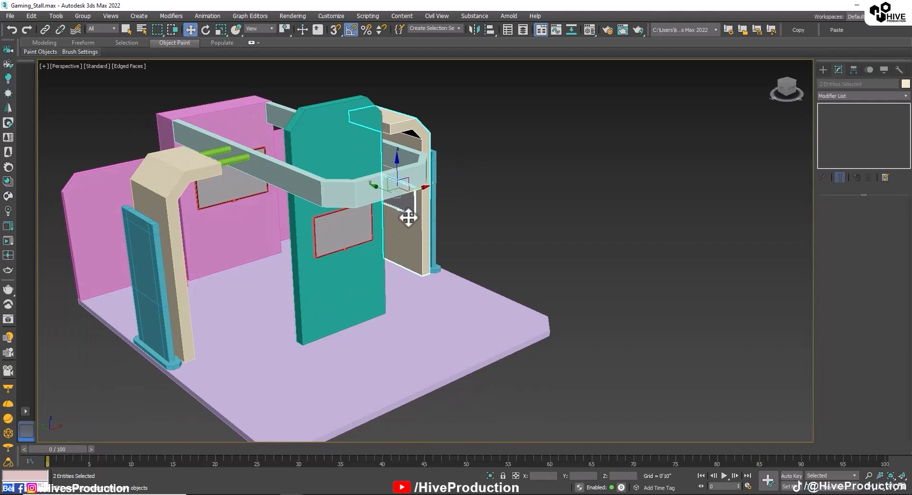
pyautogui.hotkey('alt', 'q')
pyautogui.click(570, 213)
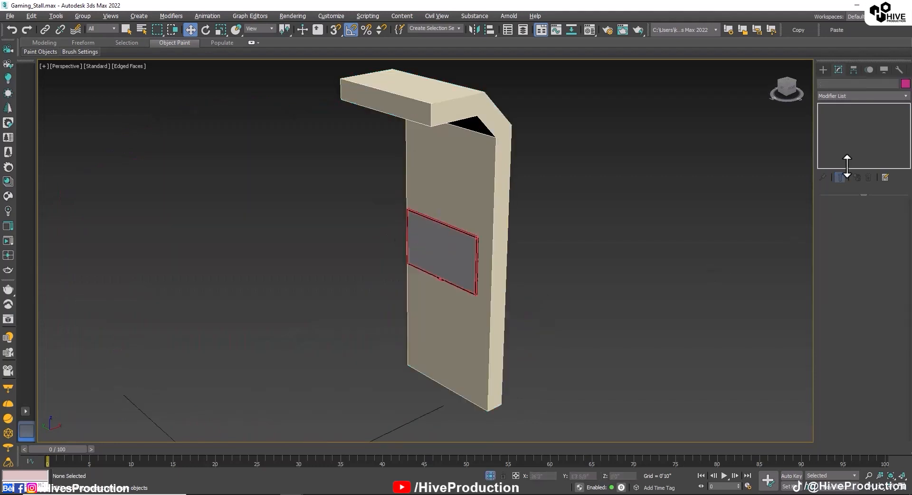
# Draw a flat box about 2'7" wide and 2'4 5/8" deep below the LCD, beside the arch's inner face
pyautogui.click(824, 70)
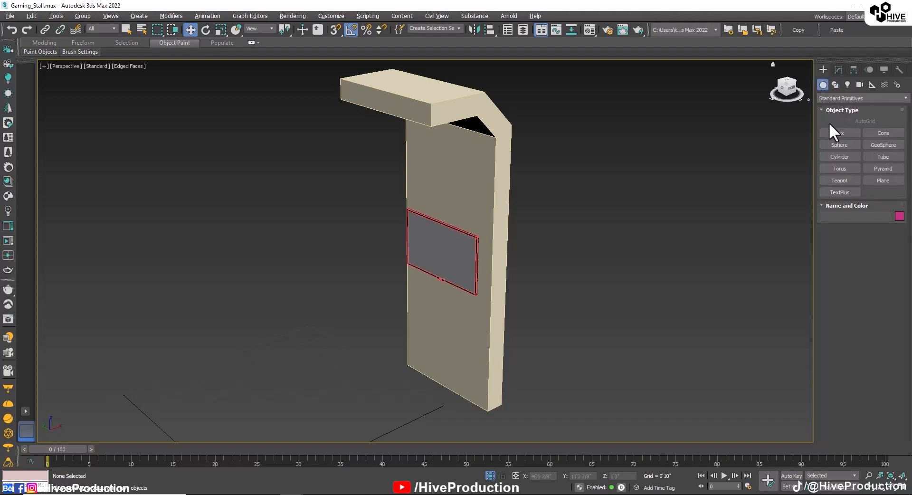
pyautogui.hotkey('alt', 'w')
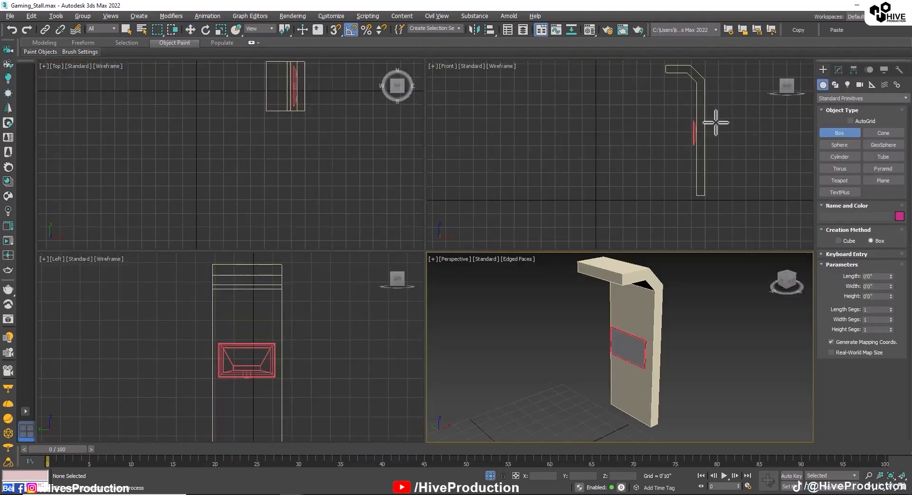
pyautogui.scroll(4, 716, 122)
pyautogui.scroll(-2, 651, 209)
pyautogui.moveTo(651, 210); pyautogui.dragTo(681, 151, button='middle')
pyautogui.moveTo(679, 157); pyautogui.dragTo(593, 164)
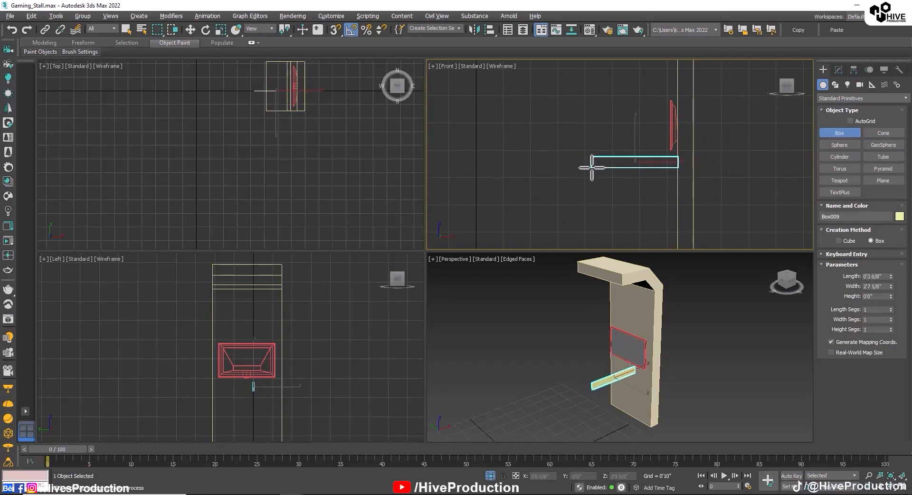
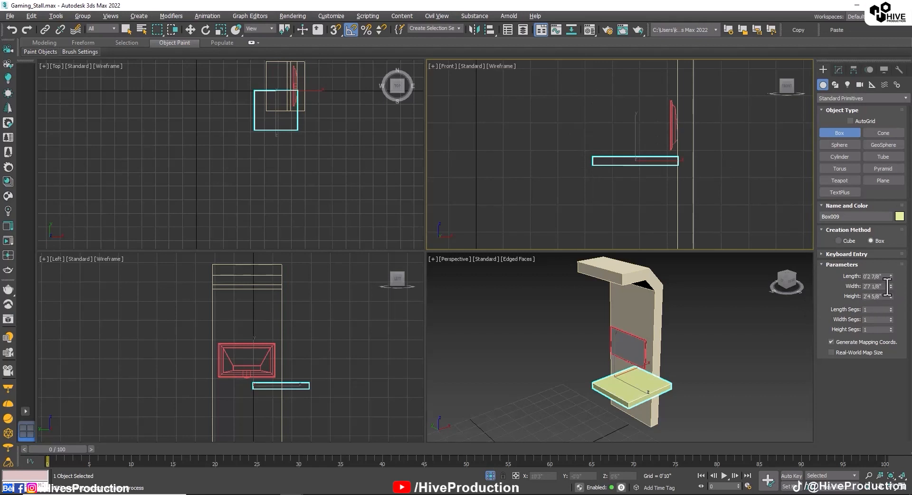
# Set the box's width to 2'0" and its length to 0'2"
pyautogui.write('24')
pyautogui.press('Return')
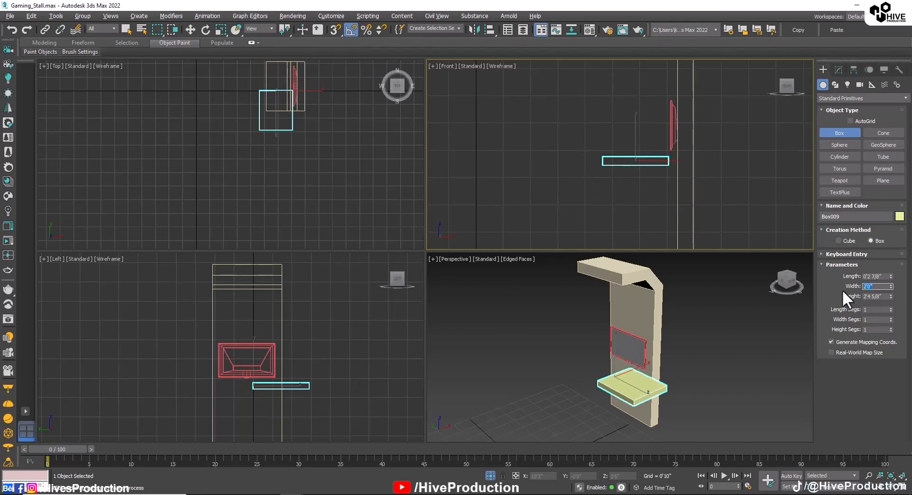
pyautogui.moveTo(891, 276); pyautogui.dragTo(887, 270)
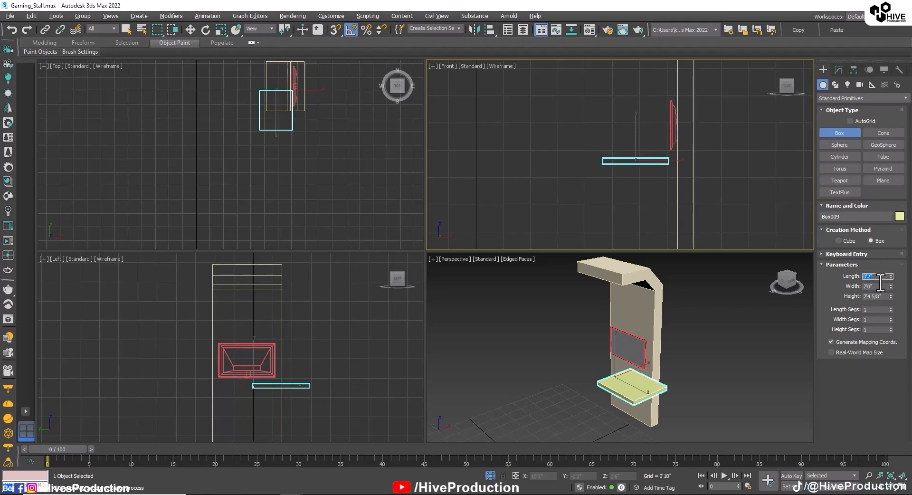
# Align the box with the arch's side edge and set its height to 2'9 2/8" to span the arch width
pyautogui.rightClick(289, 380)
pyautogui.press('w')
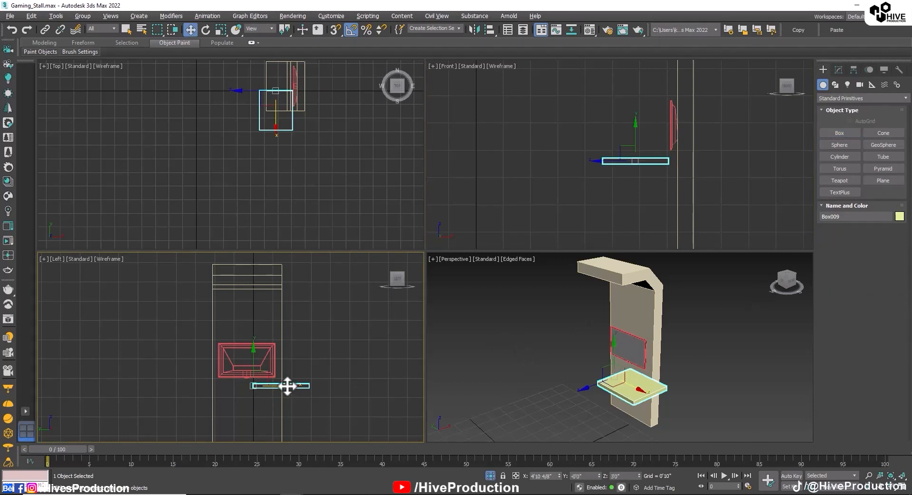
pyautogui.moveTo(289, 383); pyautogui.dragTo(246, 400)
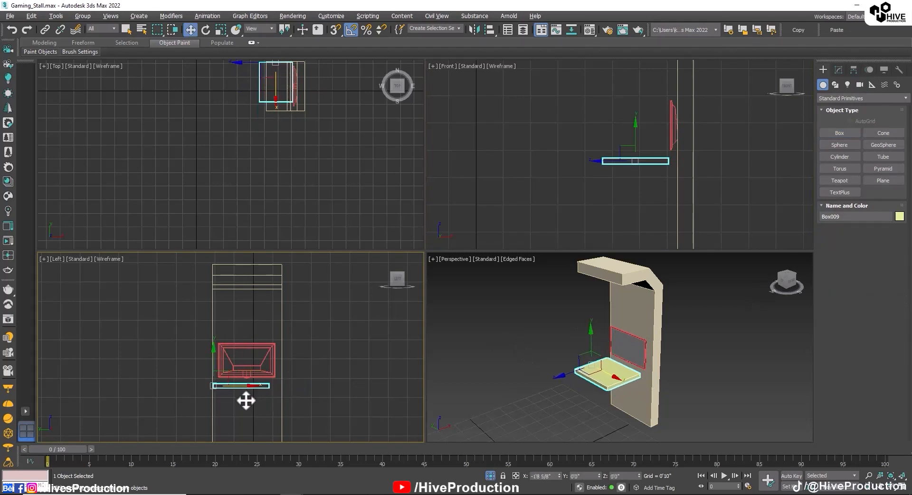
pyautogui.click(839, 70)
pyautogui.moveTo(891, 235); pyautogui.dragTo(885, 228)
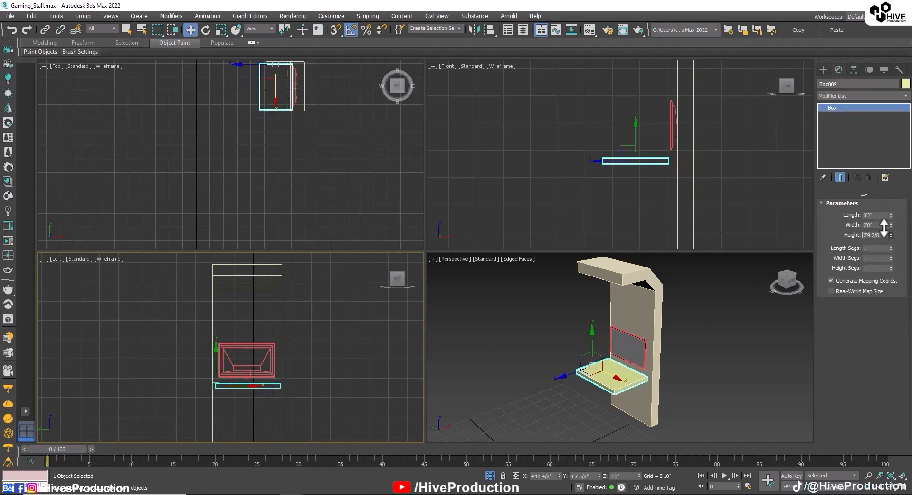
pyautogui.click(766, 365)
# Set the shelf box's width to 1'6" and place it flush against the arch's inner face, below the LCD
pyautogui.click(631, 382)
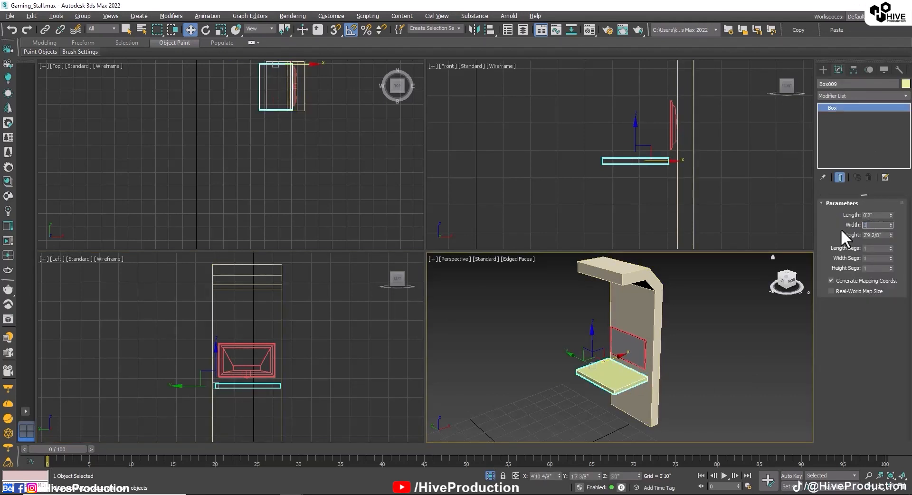
pyautogui.click(662, 161)
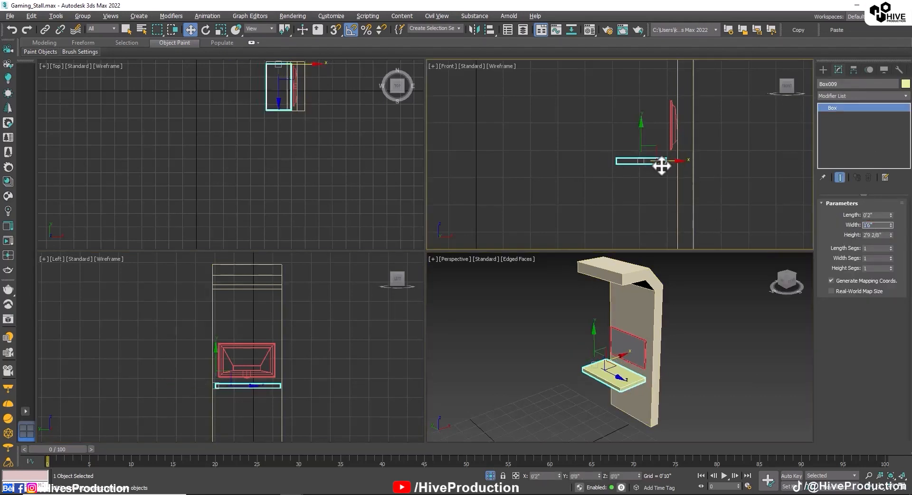
pyautogui.moveTo(661, 161)
pyautogui.mouseDown()
pyautogui.moveTo(675, 162)
pyautogui.moveTo(664, 163)
pyautogui.mouseUp()
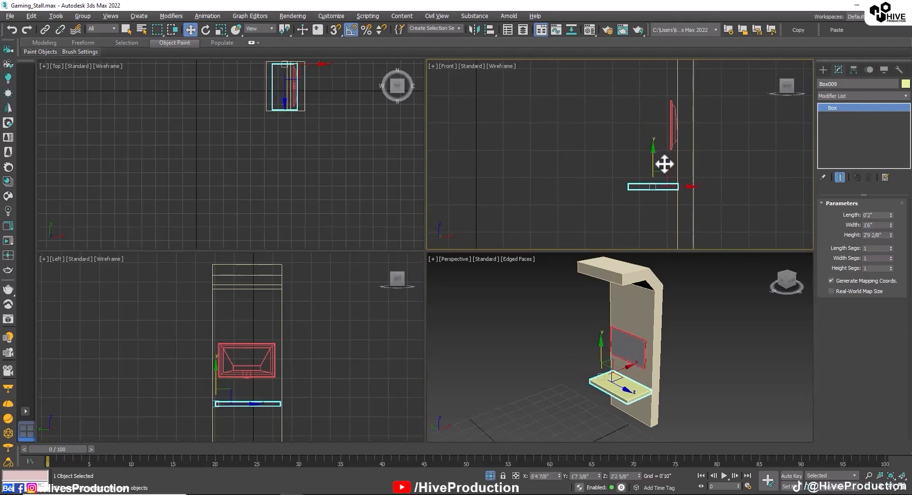
pyautogui.scroll(-5, 664, 162)
pyautogui.click(734, 183)
pyautogui.scroll(7, 669, 170)
pyautogui.moveTo(580, 97); pyautogui.dragTo(619, 102)
pyautogui.scroll(-4, 678, 171)
pyautogui.click(404, 393)
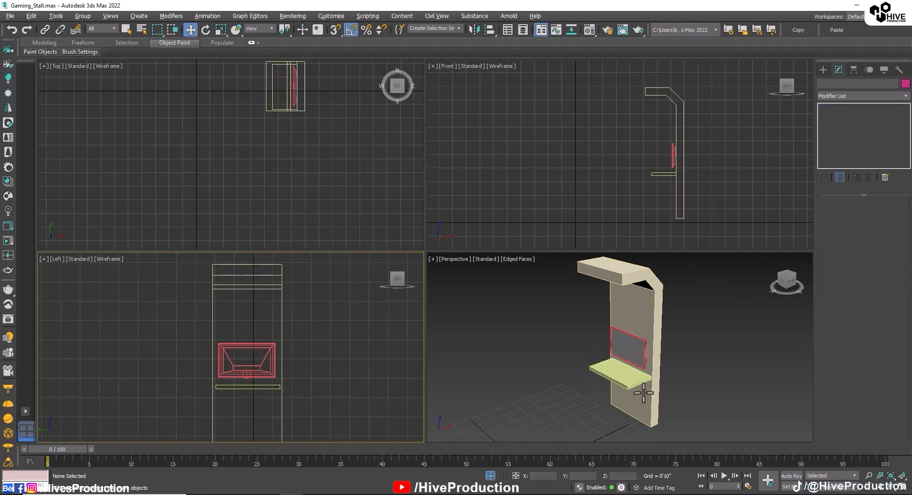
# End the isolation to bring back the rest of the stall
pyautogui.rightClick(643, 393)
pyautogui.rightClick(689, 355)
pyautogui.click(704, 315)
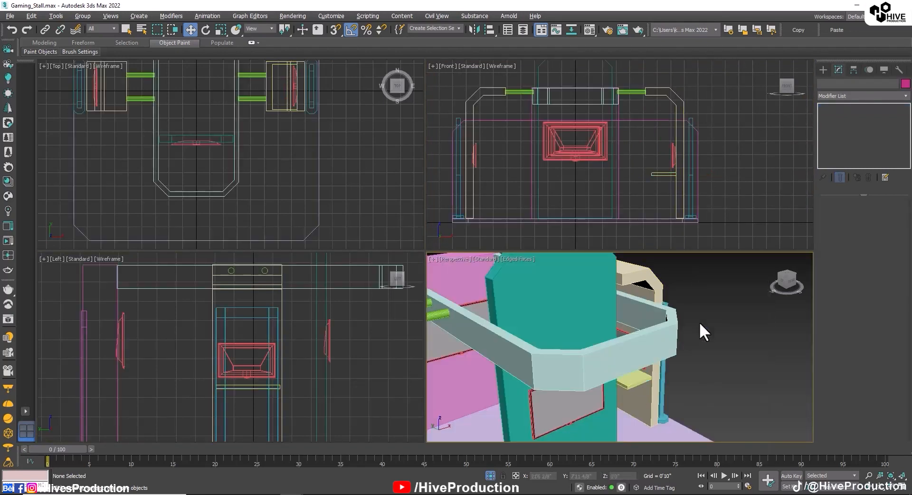
# Select the LCDs on both side arches and raise them slightly together
pyautogui.click(621, 336)
pyautogui.keyDown('alt'); pyautogui.moveTo(621, 336); pyautogui.dragTo(580, 230, button='middle'); pyautogui.keyUp('alt')
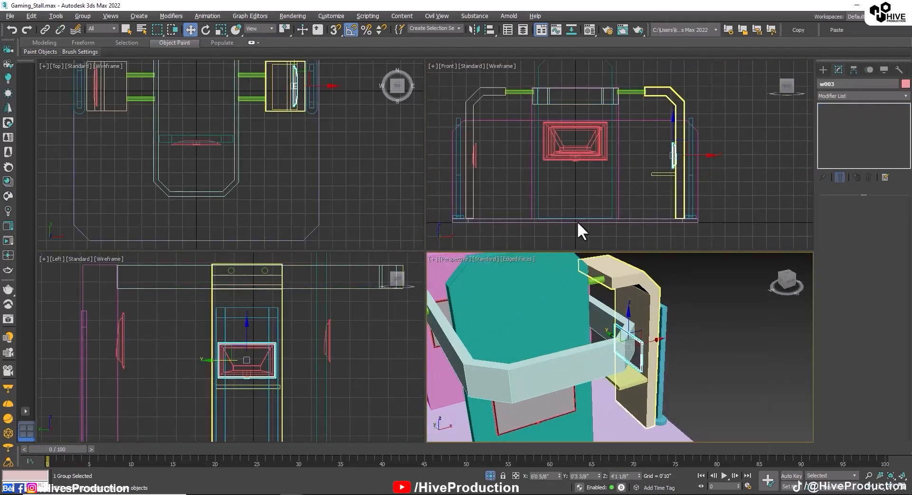
pyautogui.scroll(5, 476, 158)
pyautogui.click(477, 159)
pyautogui.scroll(-3, 476, 159)
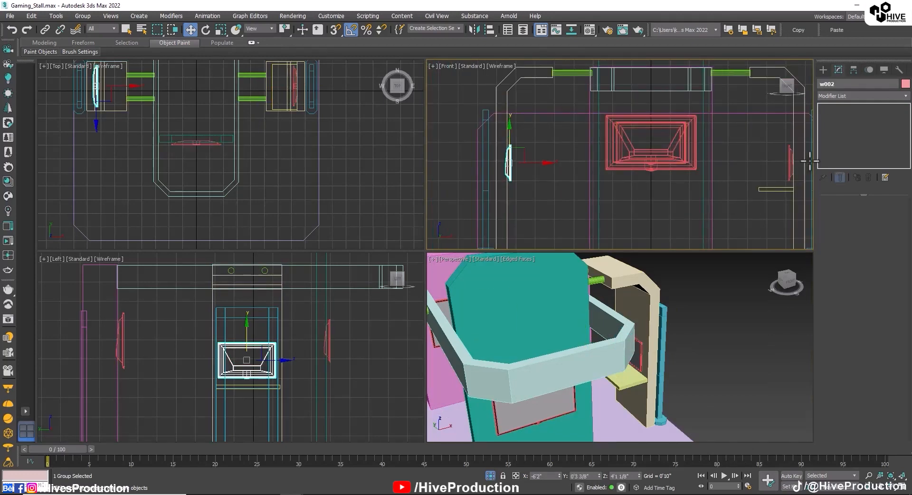
pyautogui.keyDown('ctrl'); pyautogui.click(791, 161); pyautogui.keyUp('ctrl')
pyautogui.moveTo(652, 141); pyautogui.dragTo(650, 125)
# Nudge the shelf slightly toward the arch and convert it to an Editable Poly
pyautogui.click(769, 188)
pyautogui.hotkey('alt', 'w')
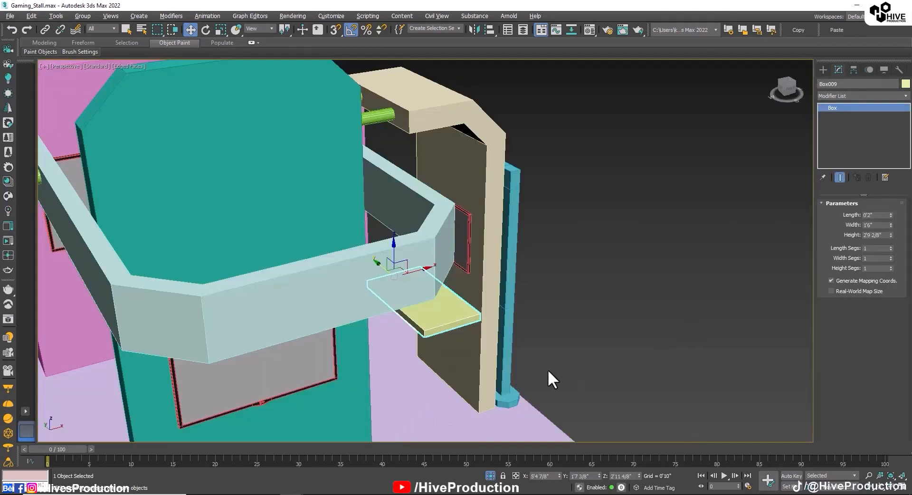
pyautogui.press('z')
pyautogui.scroll(-2, 706, 358)
pyautogui.keyDown('alt'); pyautogui.moveTo(706, 357); pyautogui.dragTo(711, 359, button='middle'); pyautogui.keyUp('alt')
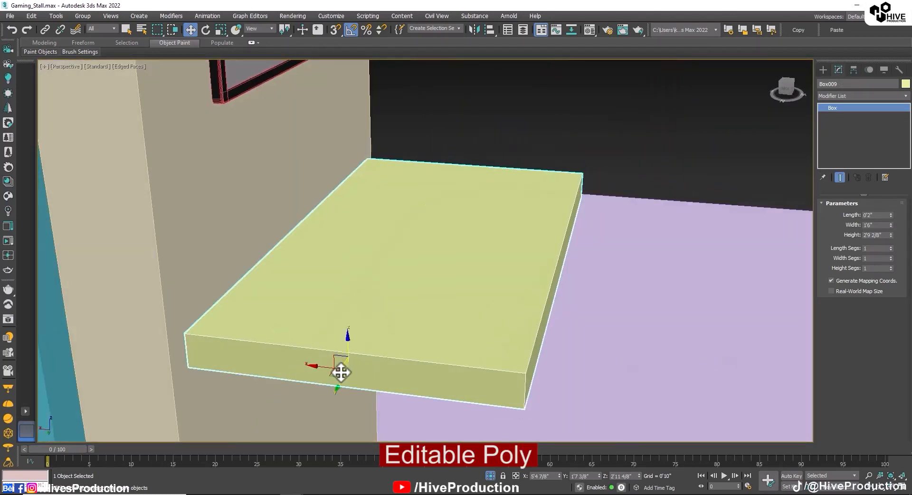
pyautogui.moveTo(341, 372); pyautogui.dragTo(340, 315)
pyautogui.rightClick(340, 311)
pyautogui.moveTo(381, 408)
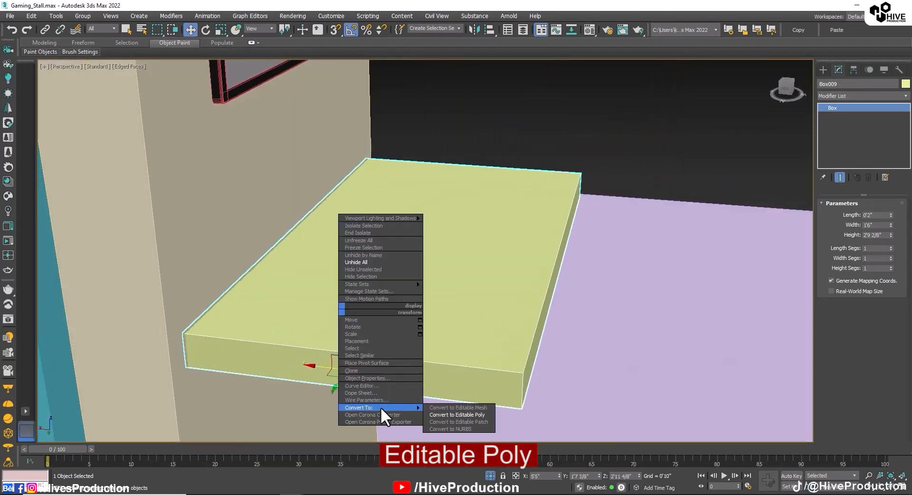
pyautogui.click(473, 414)
# Chamfer the shelf's two front vertical corner edges by 0'1 7/8" with 3 segments
pyautogui.press('2')
pyautogui.click(525, 389)
pyautogui.press('z')
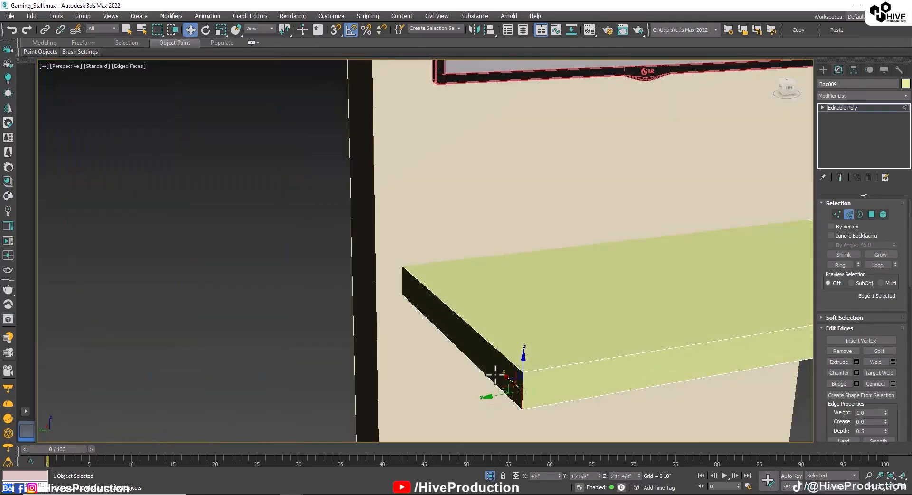
pyautogui.keyDown('alt'); pyautogui.moveTo(495, 374); pyautogui.dragTo(478, 281, button='middle'); pyautogui.keyUp('alt')
pyautogui.keyDown('ctrl'); pyautogui.click(664, 304); pyautogui.keyUp('ctrl')
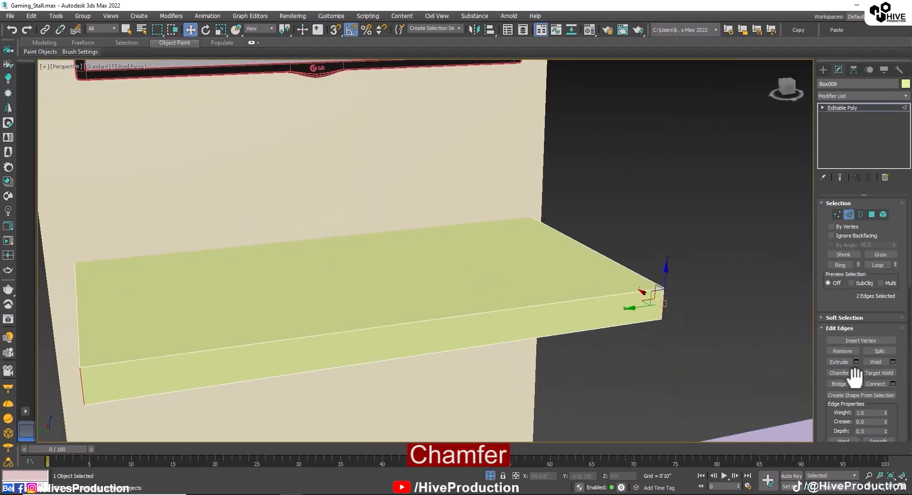
pyautogui.keyDown('alt'); pyautogui.moveTo(662, 316); pyautogui.dragTo(585, 356, button='middle'); pyautogui.keyUp('alt')
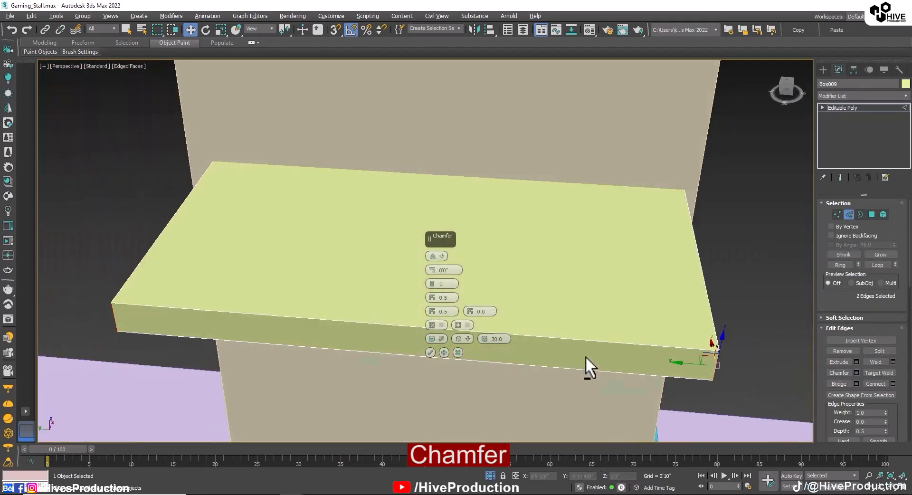
pyautogui.moveTo(431, 269)
pyautogui.mouseDown()
pyautogui.moveTo(428, 251)
pyautogui.moveTo(430, 280)
pyautogui.mouseUp()
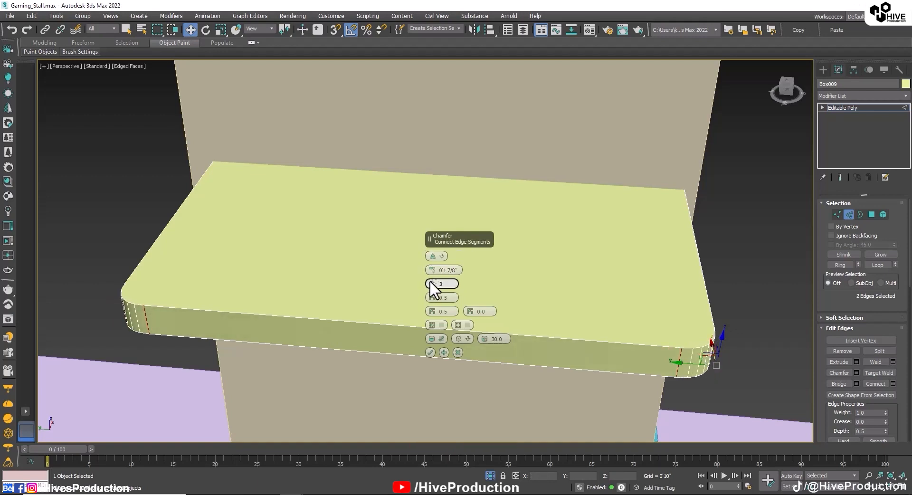
pyautogui.click(430, 352)
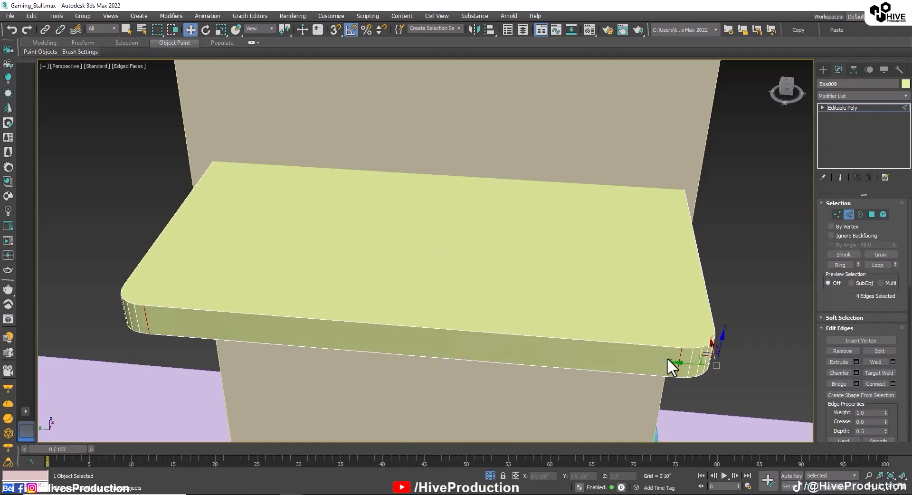
# Connect the ring of vertical edges around the shelf's rim with 2 segments, spread toward its upper and lower faces
pyautogui.click(839, 264)
pyautogui.click(893, 384)
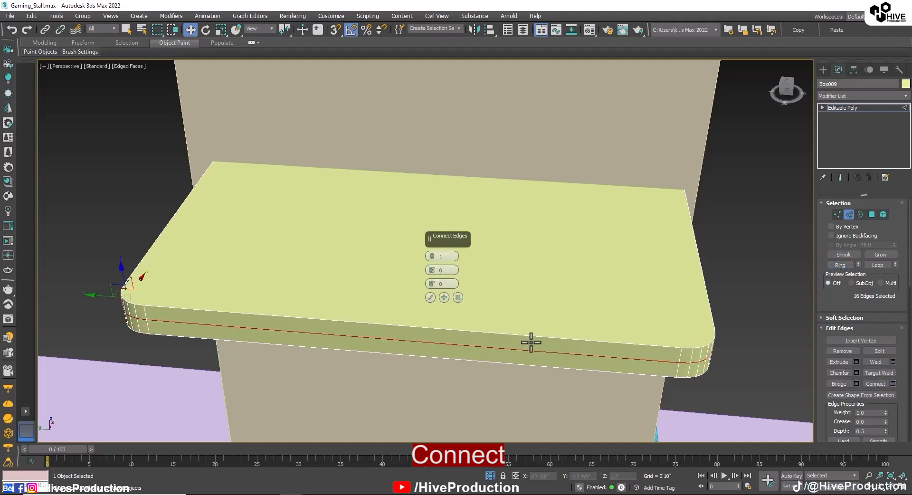
pyautogui.click(432, 254)
pyautogui.moveTo(431, 268); pyautogui.dragTo(412, 151)
pyautogui.click(430, 297)
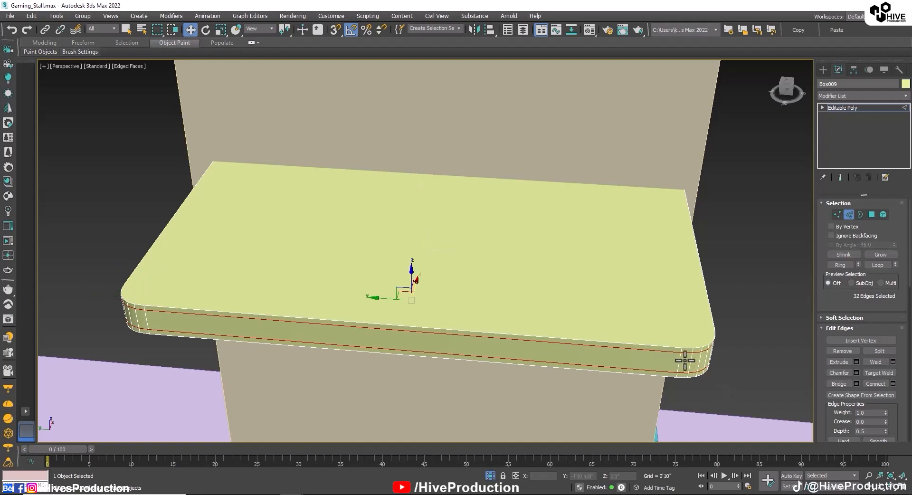
# Extrude the middle band of rim polygons inward along local normals by -0'0 2/8" to form a groove, and leave polygon editing
pyautogui.click(679, 363)
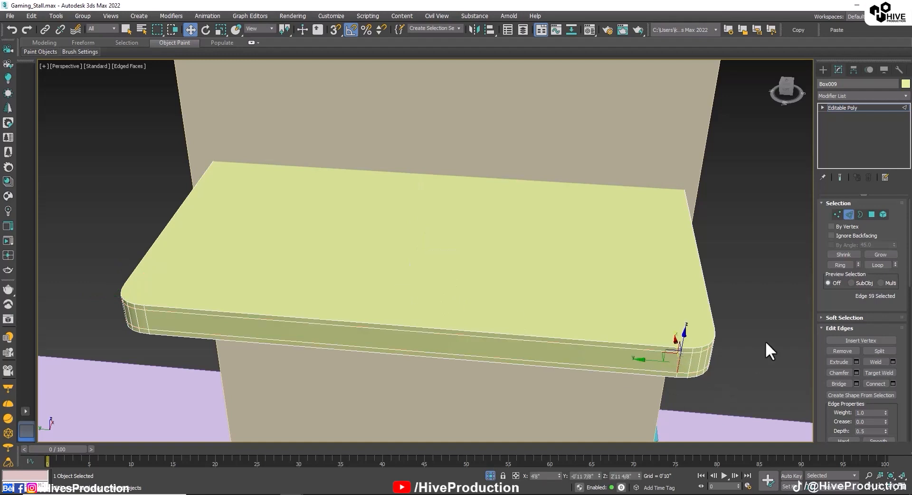
pyautogui.click(871, 214)
pyautogui.click(857, 351)
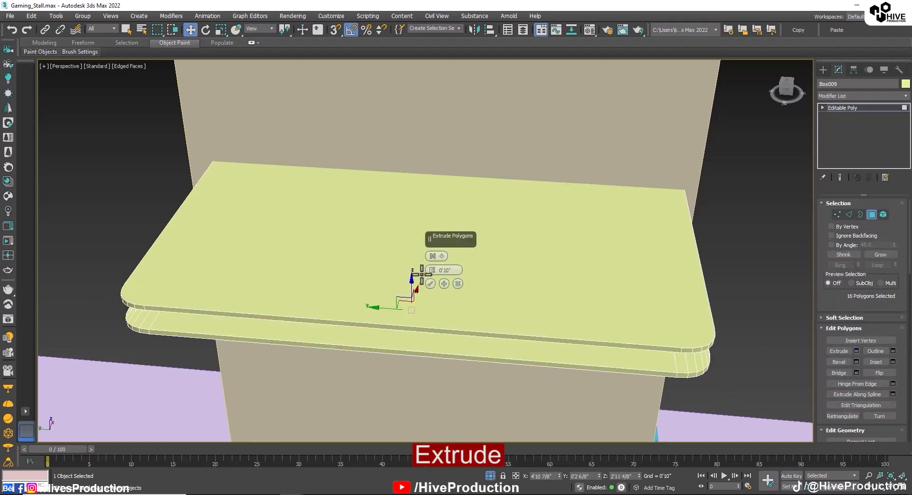
pyautogui.keyDown('alt'); pyautogui.moveTo(369, 327); pyautogui.dragTo(423, 349, button='middle'); pyautogui.keyUp('alt')
pyautogui.click(458, 275)
pyautogui.scroll(3, 435, 282)
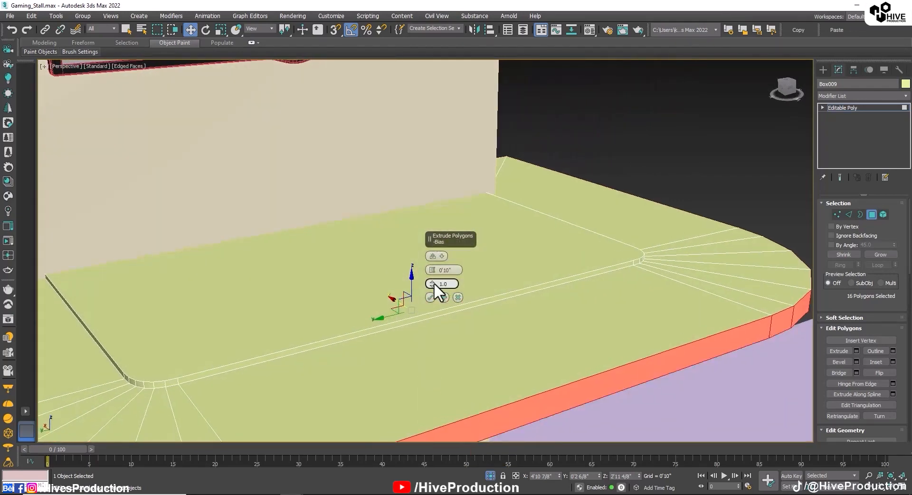
pyautogui.moveTo(433, 271); pyautogui.dragTo(454, 322)
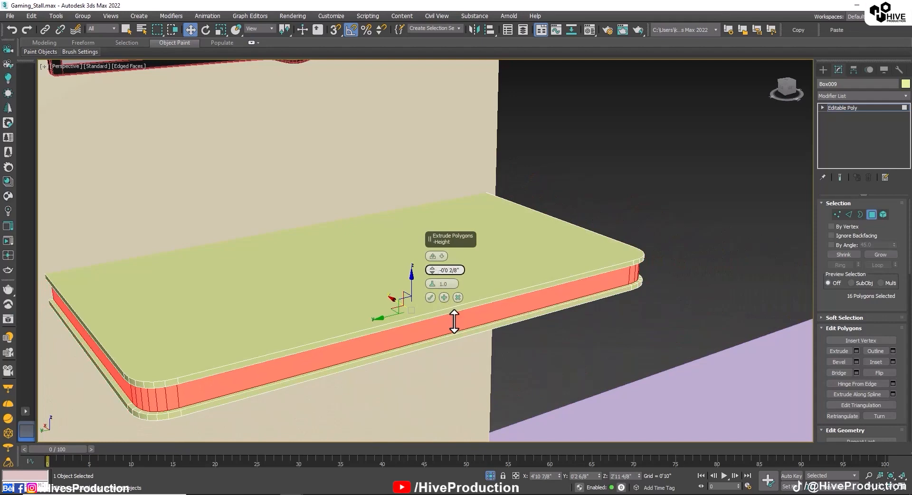
pyautogui.click(430, 298)
pyautogui.click(872, 215)
# Finish the groove extrusion and select the whole grooved shelf below the side-arch screen
pyautogui.click(686, 211)
pyautogui.scroll(-3, 607, 252)
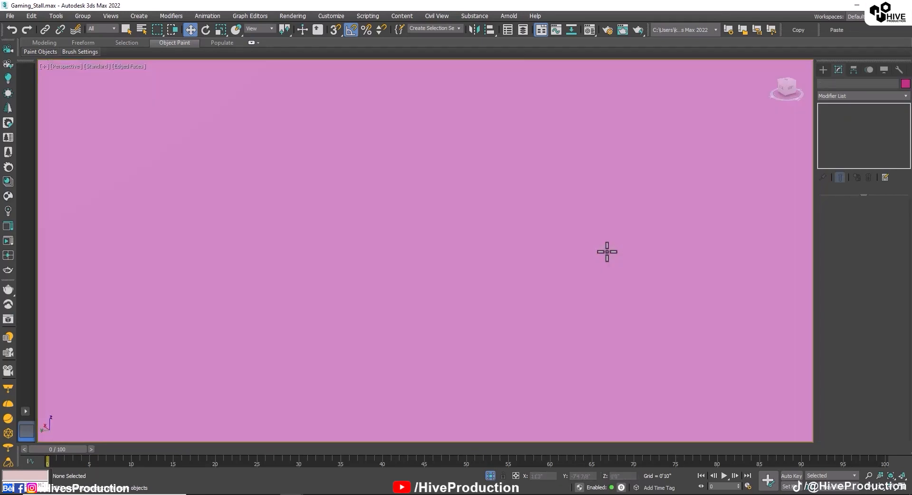
pyautogui.scroll(-4, 464, 342)
pyautogui.scroll(2, 423, 336)
pyautogui.click(373, 355)
pyautogui.scroll(-3, 511, 334)
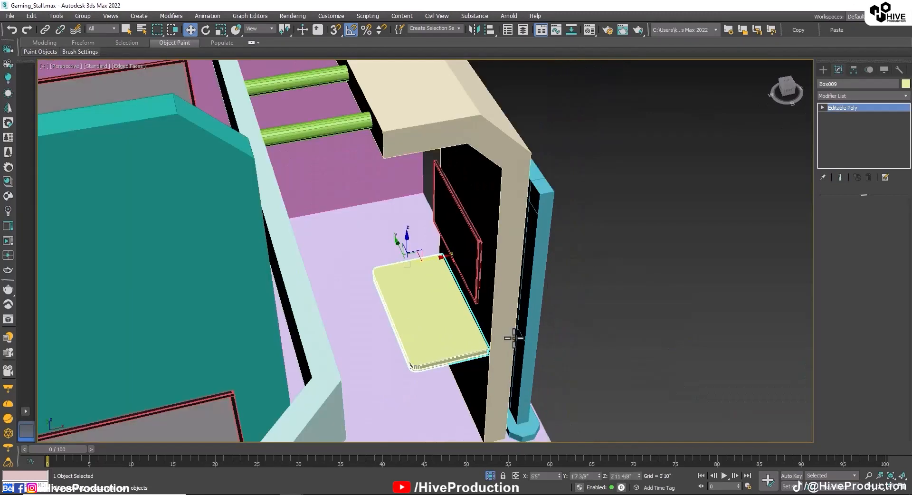
pyautogui.keyDown('alt'); pyautogui.moveTo(514, 336); pyautogui.dragTo(427, 300, button='middle'); pyautogui.keyUp('alt')
pyautogui.keyDown('shift'); pyautogui.moveTo(461, 278); pyautogui.dragTo(434, 277); pyautogui.keyUp('shift')
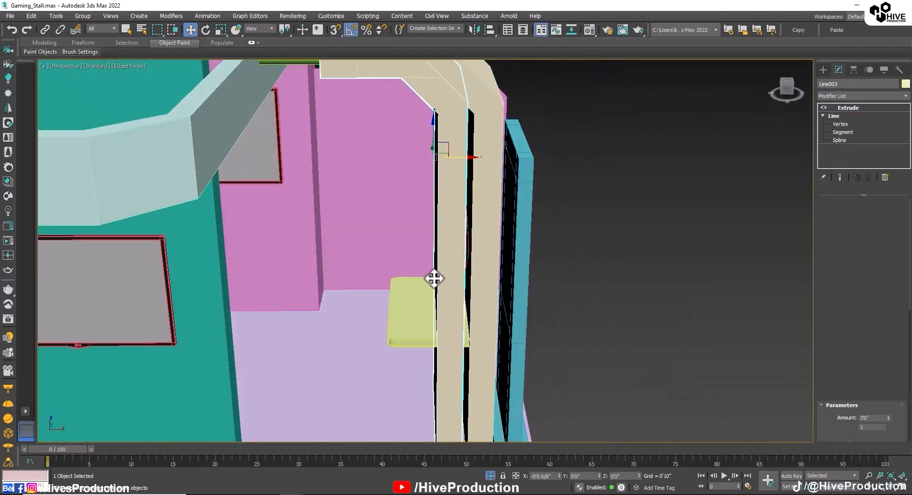
pyautogui.click(486, 290)
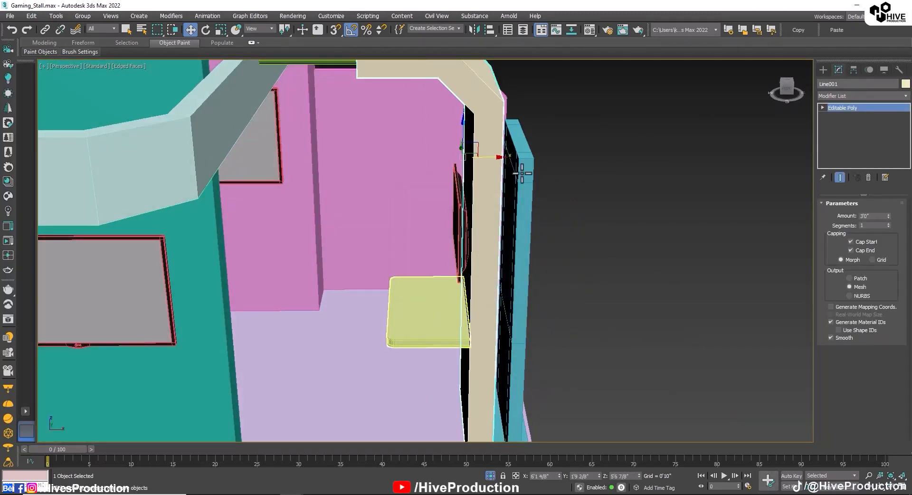
# Center the shelf's pivot on the object
pyautogui.click(854, 70)
pyautogui.click(855, 135)
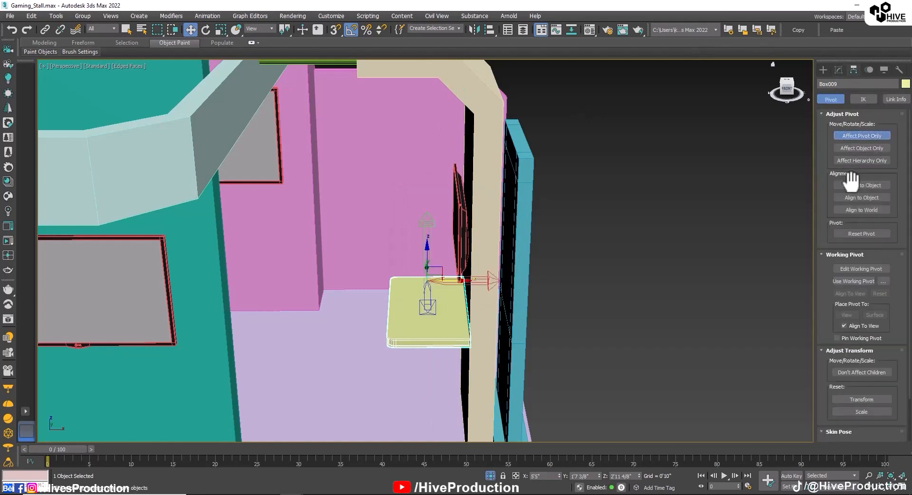
pyautogui.click(845, 136)
# Duplicate the shelf away from its arch and rotate the copy so its rounded corners face the other way
pyautogui.keyDown('alt'); pyautogui.moveTo(485, 243); pyautogui.dragTo(484, 286, button='middle'); pyautogui.keyUp('alt')
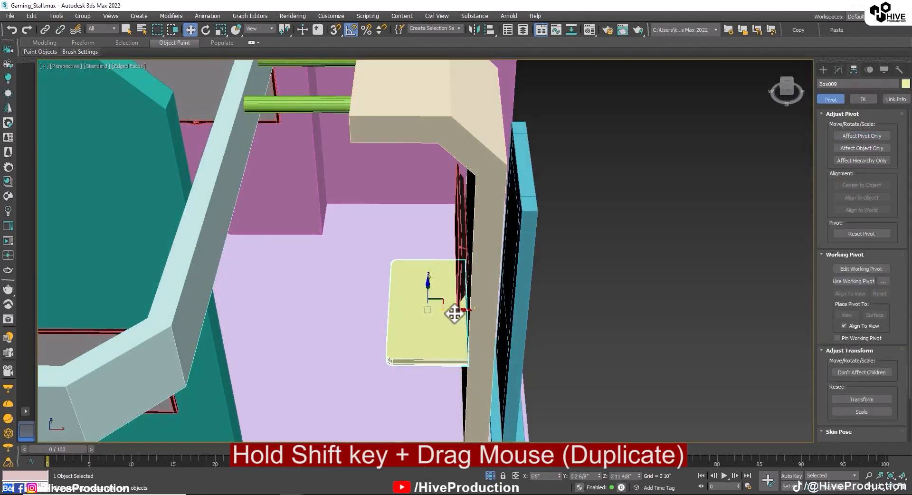
pyautogui.moveTo(450, 309)
pyautogui.keyDown('shift'); pyautogui.mouseDown()
pyautogui.moveTo(328, 312)
pyautogui.moveTo(349, 315)
pyautogui.moveTo(387, 269)
pyautogui.mouseUp(); pyautogui.keyUp('shift')
pyautogui.click(452, 293)
pyautogui.press('e')
pyautogui.scroll(-6, 351, 309)
pyautogui.press('w')
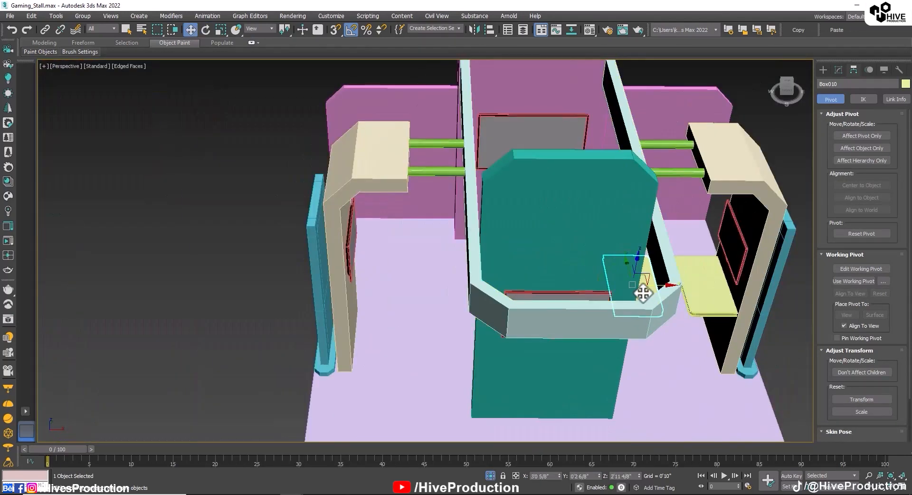
# Move the shelf copy across the stall to the opposite arch and fit it against the inner face below the screen
pyautogui.moveTo(646, 285); pyautogui.dragTo(397, 287)
pyautogui.press('z')
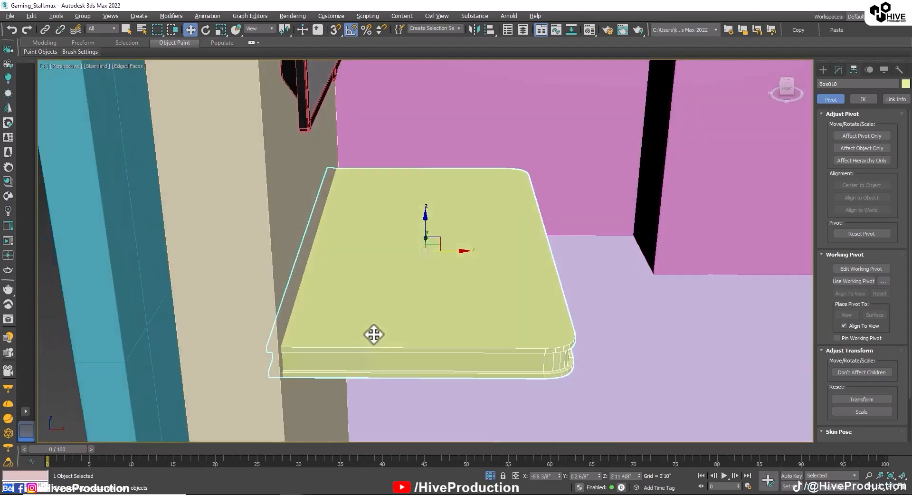
pyautogui.moveTo(447, 251); pyautogui.dragTo(454, 251)
pyautogui.scroll(-2, 442, 330)
pyautogui.scroll(-2, 442, 330)
pyautogui.click(167, 352)
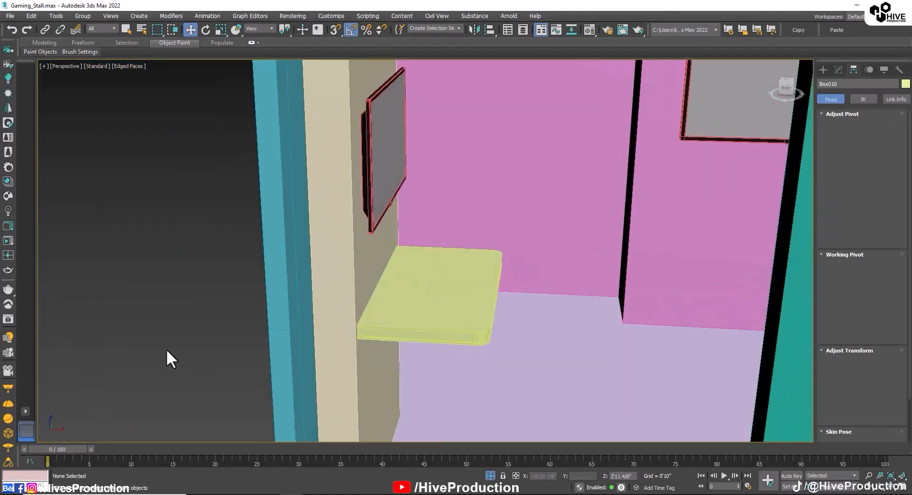
pyautogui.scroll(-4, 391, 345)
pyautogui.keyDown('alt'); pyautogui.moveTo(391, 344); pyautogui.dragTo(435, 346, button='middle'); pyautogui.keyUp('alt')
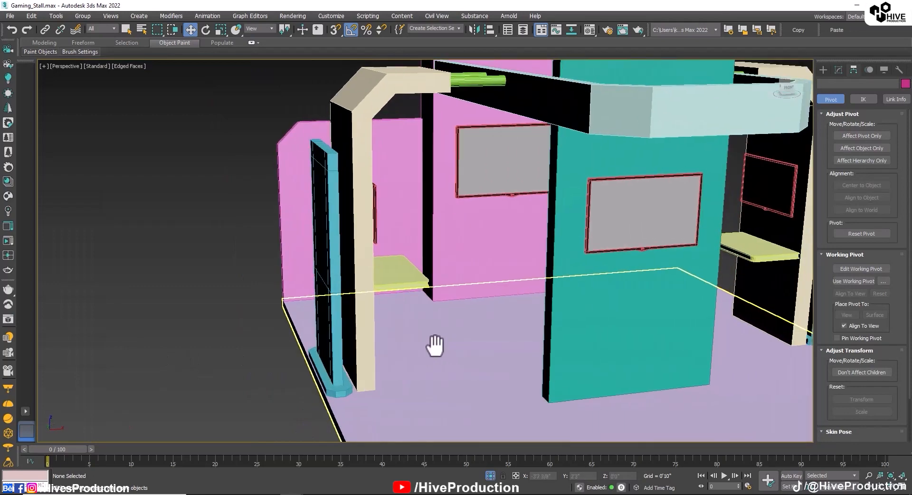
pyautogui.click(482, 185)
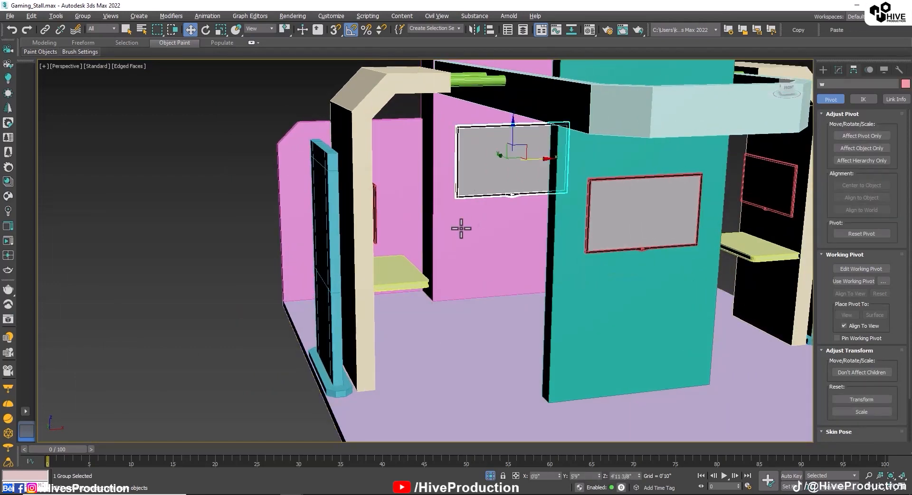
pyautogui.keyDown('alt'); pyautogui.moveTo(460, 226); pyautogui.dragTo(540, 158, button='middle'); pyautogui.keyUp('alt')
pyautogui.moveTo(539, 158)
pyautogui.keyDown('shift'); pyautogui.mouseDown()
pyautogui.moveTo(513, 306)
pyautogui.moveTo(652, 390)
pyautogui.mouseUp(); pyautogui.keyUp('shift')
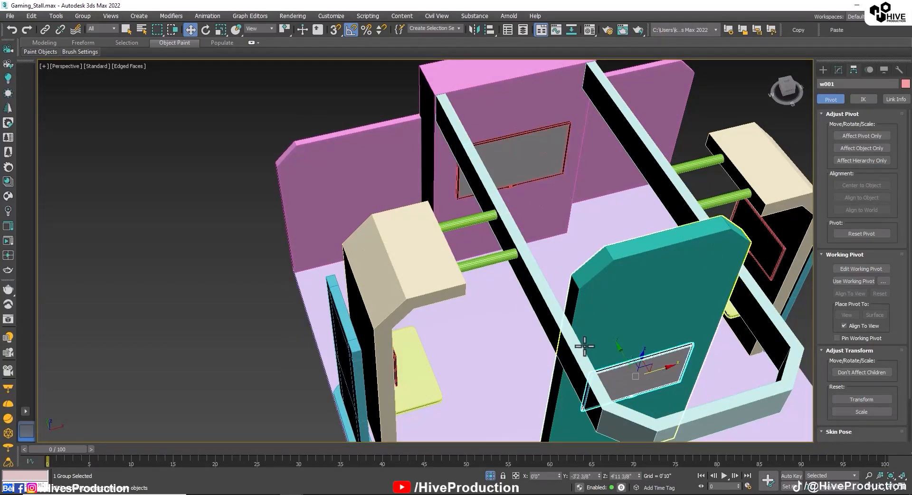
pyautogui.moveTo(549, 196); pyautogui.dragTo(387, 221)
pyautogui.keyDown('alt'); pyautogui.moveTo(297, 243); pyautogui.dragTo(370, 233, button='middle'); pyautogui.keyUp('alt')
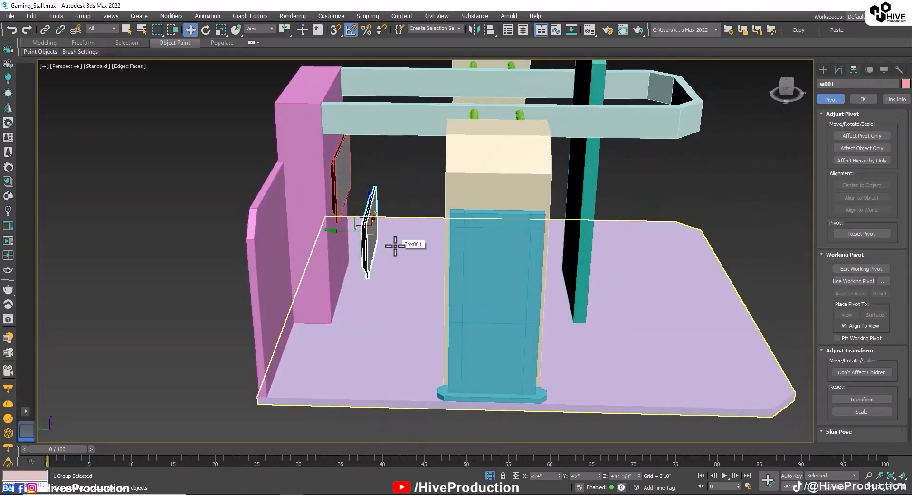
pyautogui.hotkey('ctrl', 'z')
pyautogui.hotkey('ctrl', 'z')
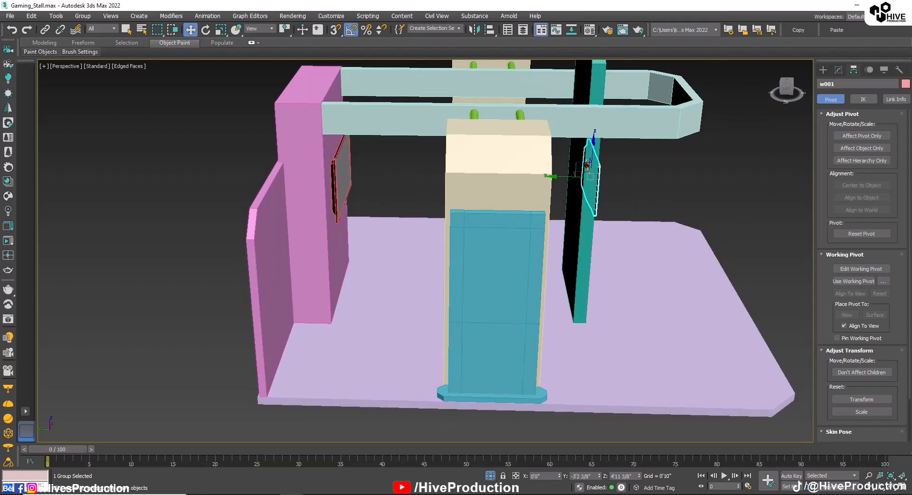
# Copy the teal panel's screen to the low back wall behind the left arch, at a height of about 4'1"
pyautogui.keyDown('alt'); pyautogui.moveTo(668, 209); pyautogui.dragTo(522, 176, button='middle'); pyautogui.keyUp('alt')
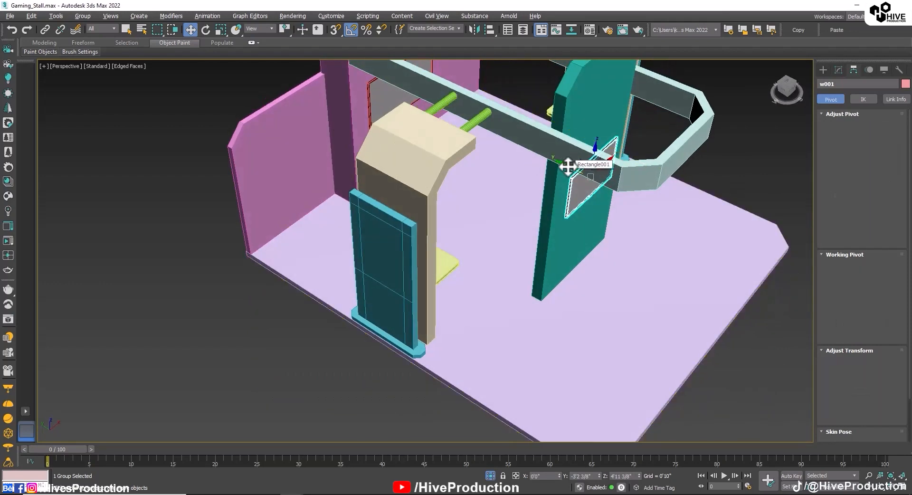
pyautogui.moveTo(568, 166)
pyautogui.keyDown('shift'); pyautogui.mouseDown()
pyautogui.moveTo(356, 142)
pyautogui.moveTo(388, 81)
pyautogui.moveTo(302, 132)
pyautogui.mouseUp(); pyautogui.keyUp('shift')
pyautogui.click(457, 292)
pyautogui.moveTo(275, 191)
pyautogui.keyDown('alt'); pyautogui.mouseDown(button='middle')
pyautogui.moveTo(292, 170)
pyautogui.moveTo(436, 285)
pyautogui.moveTo(392, 274)
pyautogui.mouseUp(button='middle'); pyautogui.keyUp('alt')
pyautogui.scroll(3, 292, 169)
pyautogui.keyDown('alt'); pyautogui.moveTo(361, 235); pyautogui.dragTo(345, 208, button='middle'); pyautogui.keyUp('alt')
pyautogui.moveTo(335, 205); pyautogui.dragTo(346, 238)
# Copy the left back-wall screen across to the matching low wall on the opposite side of the stall
pyautogui.hotkey('alt', 'w')
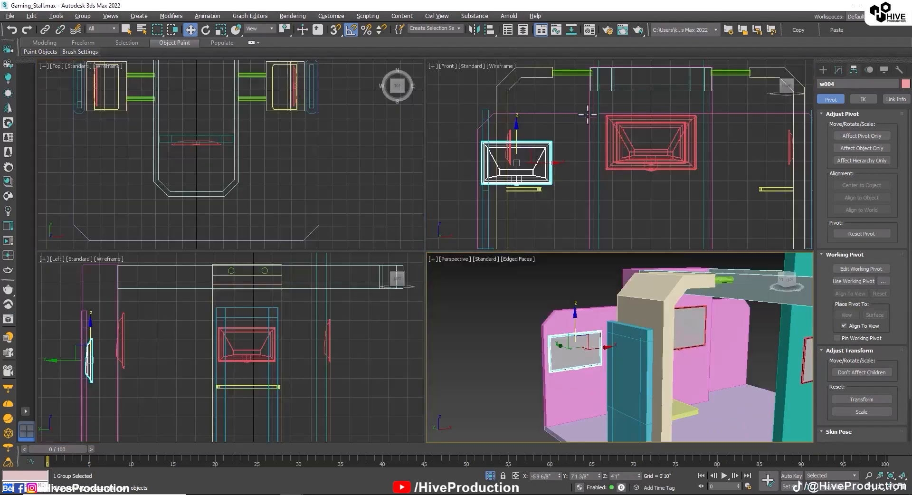
pyautogui.scroll(-2, 556, 182)
pyautogui.moveTo(554, 169); pyautogui.dragTo(726, 185)
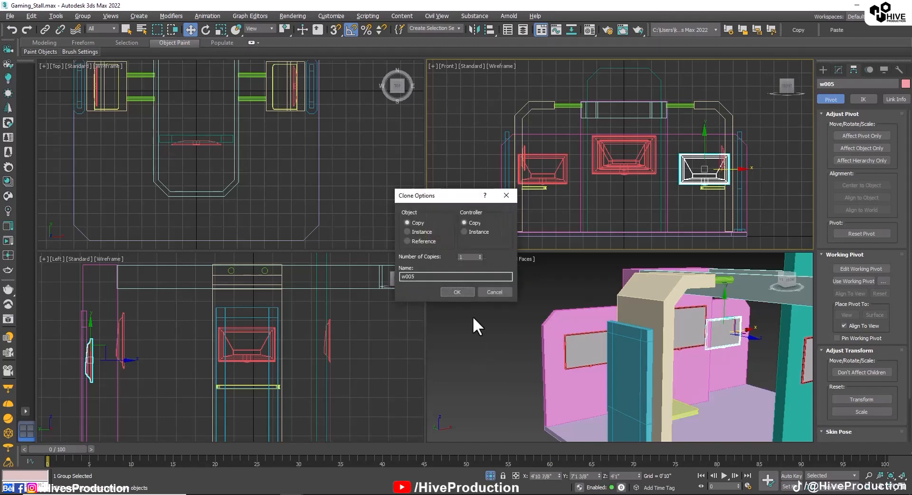
pyautogui.click(456, 291)
# Select both side screens on the low back walls and nudge them together against the wall surface
pyautogui.keyDown('alt'); pyautogui.moveTo(777, 369); pyautogui.dragTo(688, 340, button='middle'); pyautogui.keyUp('alt')
pyautogui.click(689, 338)
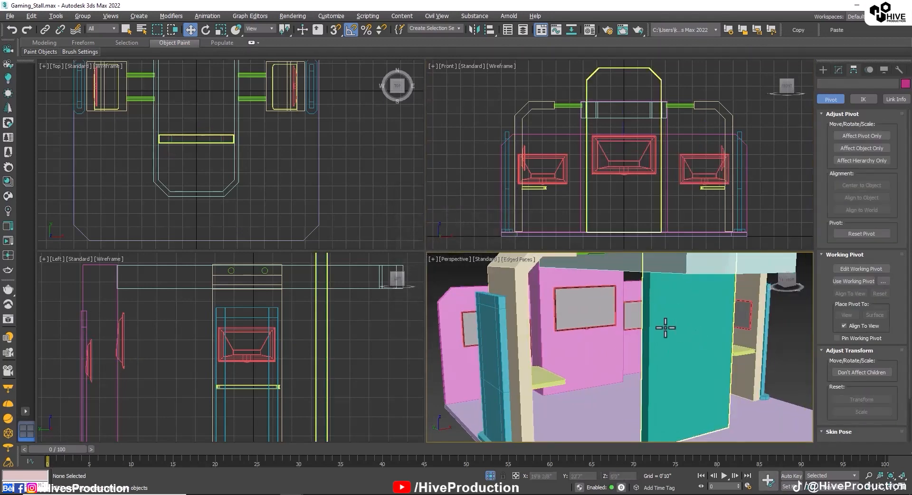
pyautogui.click(641, 318)
pyautogui.keyDown('ctrl'); pyautogui.click(466, 329); pyautogui.keyUp('ctrl')
pyautogui.keyDown('alt'); pyautogui.moveTo(466, 329); pyautogui.dragTo(558, 317, button='middle'); pyautogui.keyUp('alt')
pyautogui.scroll(3, 559, 316)
pyautogui.moveTo(573, 314); pyautogui.dragTo(570, 314)
pyautogui.click(495, 299)
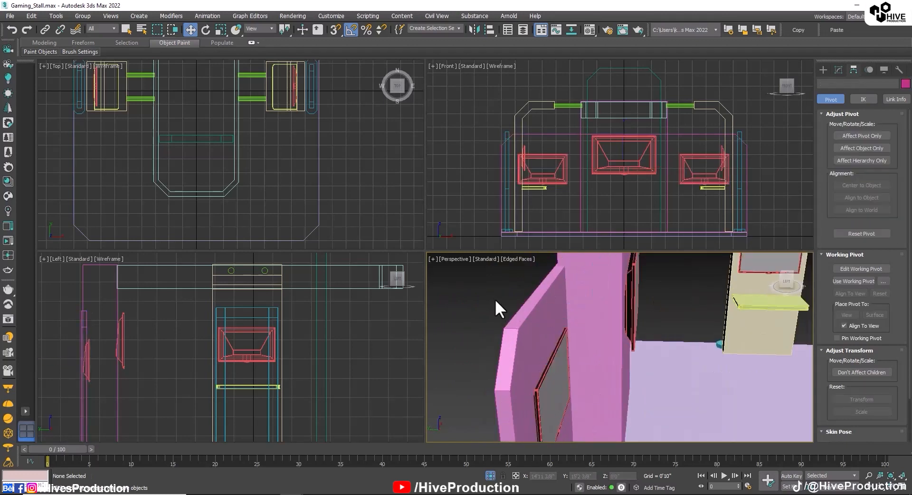
# Draw a box about 4'3 7/8" wide, 2'1" long and 0'8 5/8" high below the central screen in the Front view
pyautogui.scroll(-3, 686, 345)
pyautogui.keyDown('alt'); pyautogui.moveTo(686, 344); pyautogui.dragTo(597, 350, button='middle'); pyautogui.keyUp('alt')
pyautogui.scroll(-3, 509, 299)
pyautogui.scroll(-3, 680, 372)
pyautogui.keyDown('alt'); pyautogui.moveTo(680, 373); pyautogui.dragTo(779, 361, button='middle'); pyautogui.keyUp('alt')
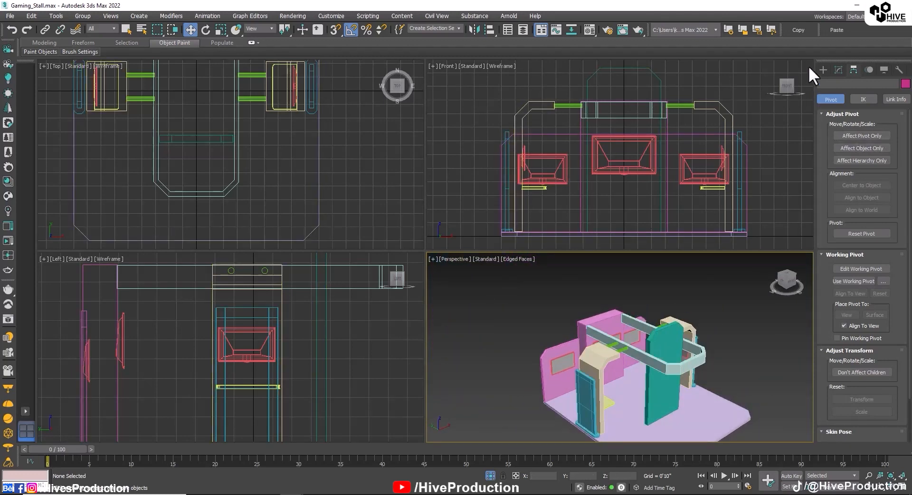
pyautogui.click(823, 70)
pyautogui.click(852, 133)
pyautogui.moveTo(583, 184); pyautogui.dragTo(571, 142, button='middle')
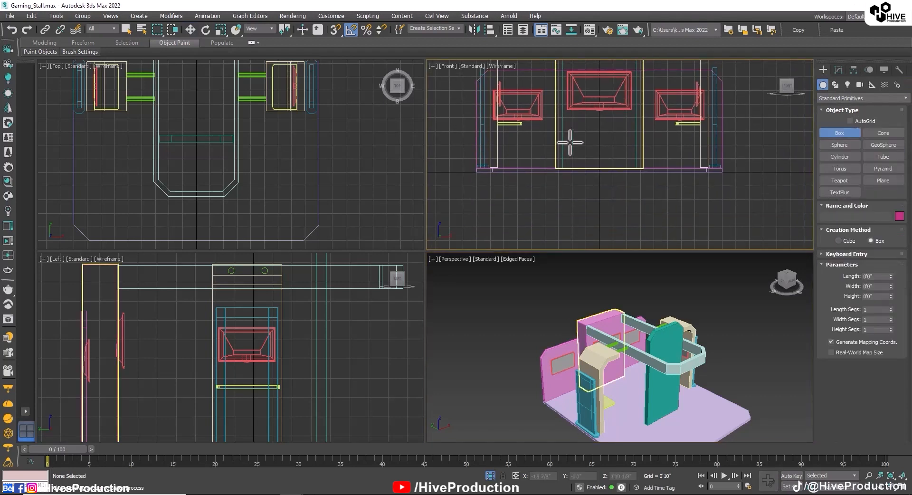
pyautogui.moveTo(564, 133); pyautogui.dragTo(637, 167)
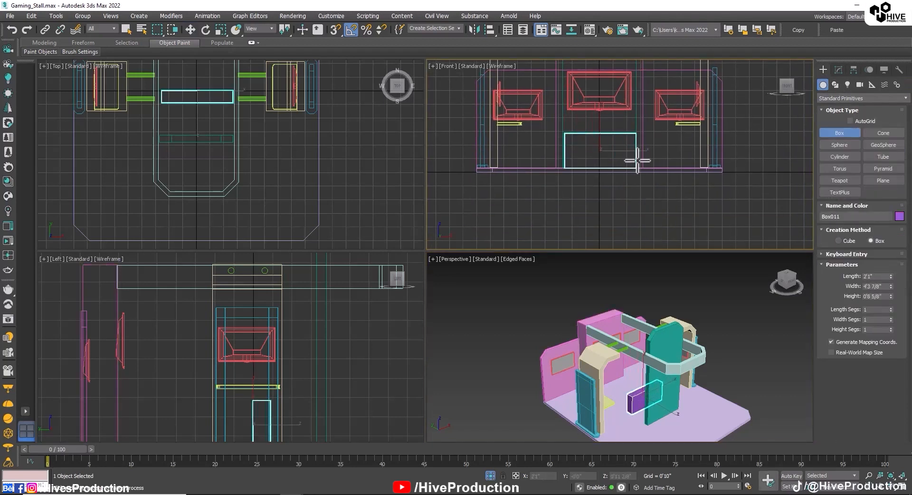
# Set the box's width to 4'0", length to 2'6" and height to 1'0"
pyautogui.doubleClick(876, 286)
pyautogui.write("4'")
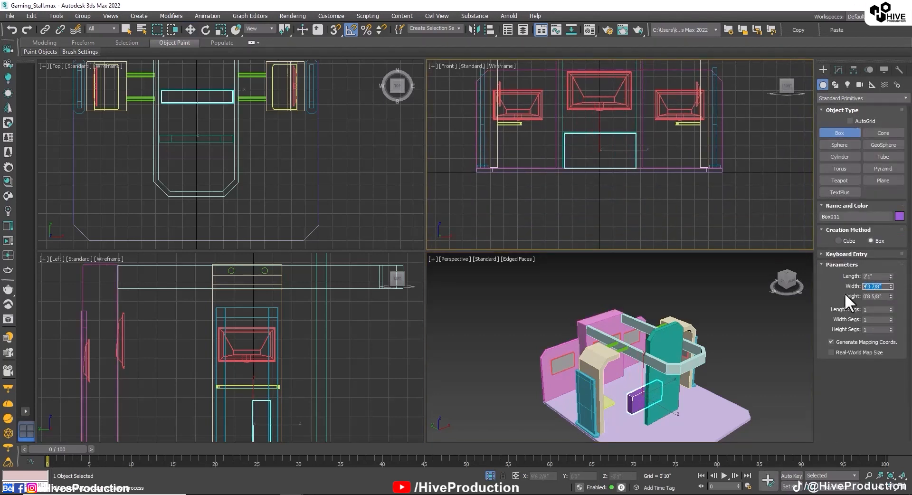
pyautogui.press('Return')
pyautogui.moveTo(891, 276); pyautogui.dragTo(888, 272)
pyautogui.doubleClick(879, 276)
pyautogui.write("2'")
pyautogui.press('Return')
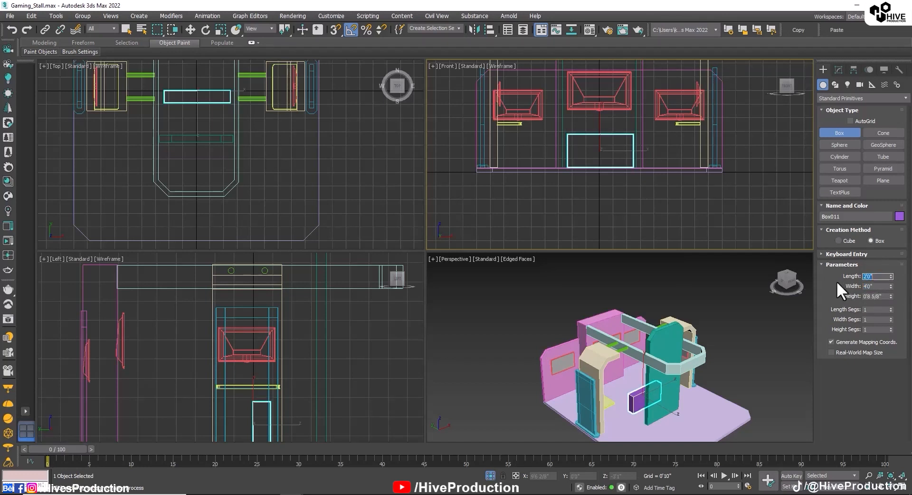
pyautogui.write("2'6")
pyautogui.press('Return')
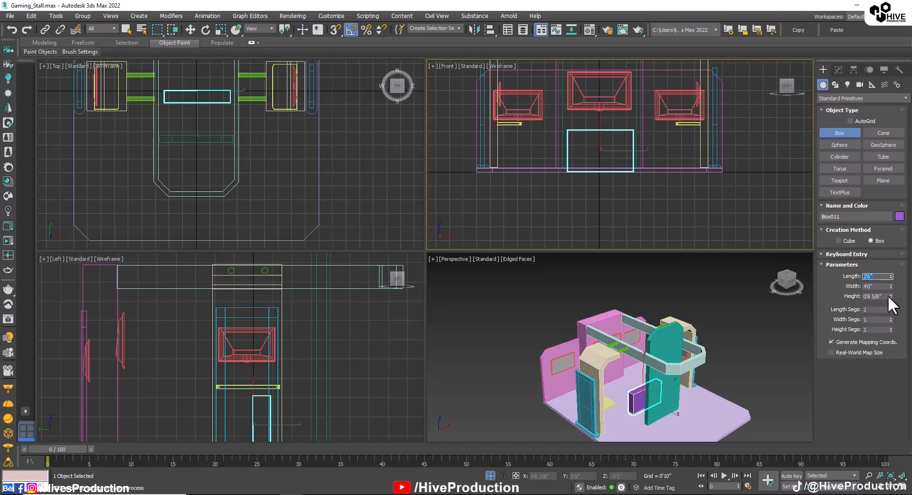
pyautogui.moveTo(888, 295); pyautogui.dragTo(882, 293)
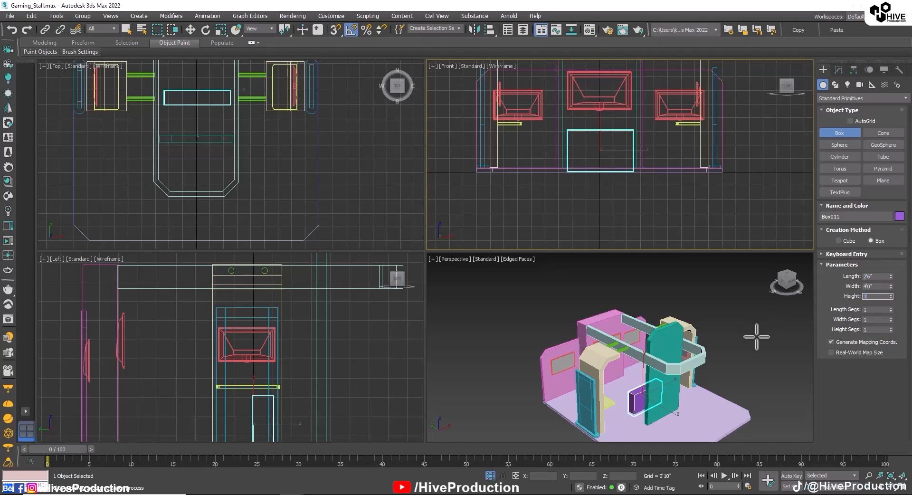
pyautogui.click(649, 404)
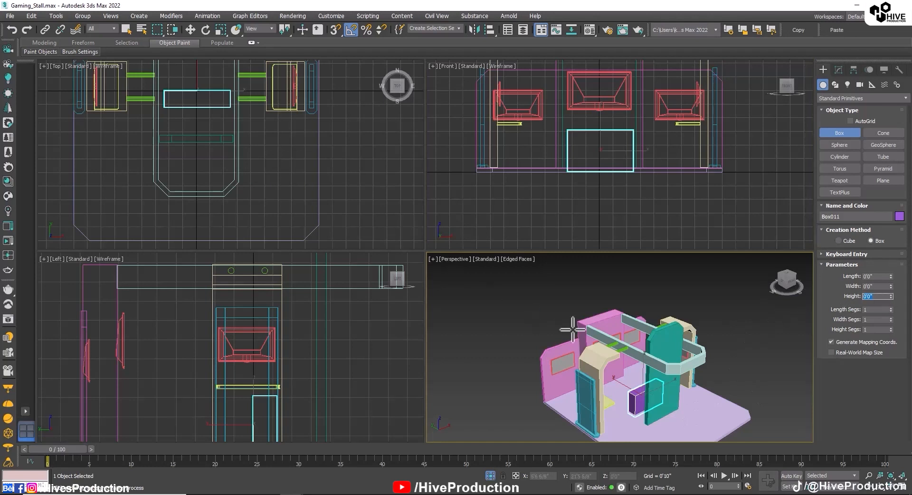
# Move the box out in front of the teal panel and set its height to 1'6"
pyautogui.press('w')
pyautogui.moveTo(635, 396); pyautogui.dragTo(680, 407)
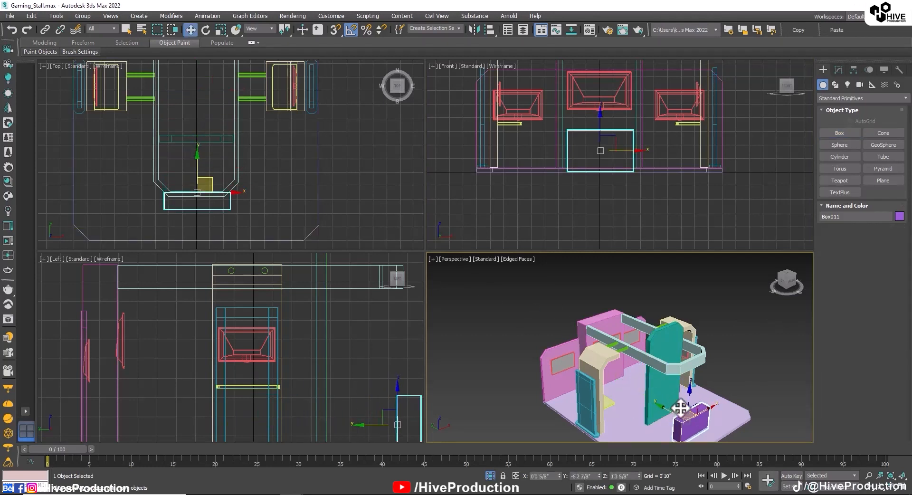
pyautogui.moveTo(680, 408); pyautogui.dragTo(683, 329, button='middle')
pyautogui.click(839, 70)
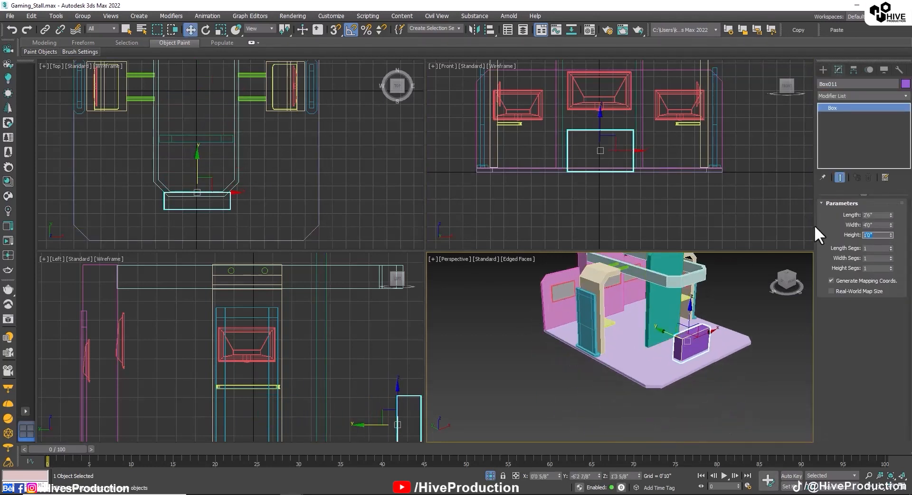
pyautogui.press('Return')
# Move the counter box farther from the teal panel, close to the platform's front edge
pyautogui.keyDown('alt'); pyautogui.moveTo(616, 366); pyautogui.dragTo(645, 381, button='middle'); pyautogui.keyUp('alt')
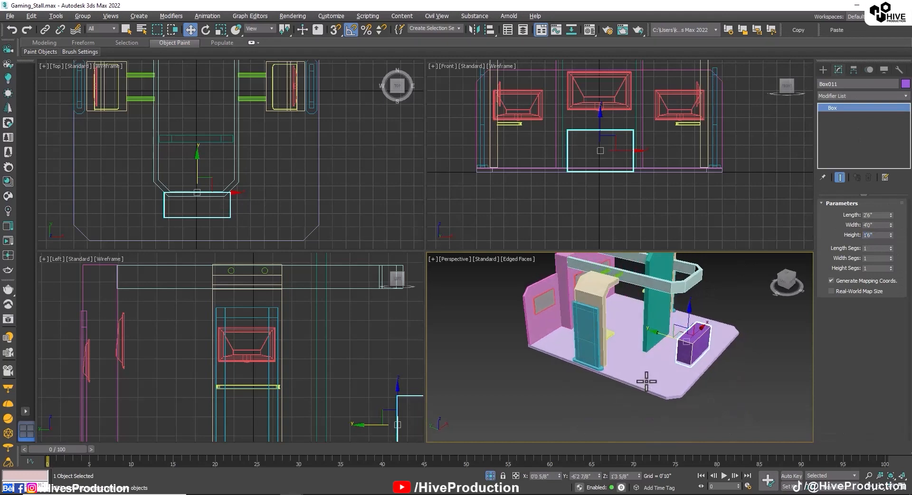
pyautogui.scroll(3, 645, 381)
pyautogui.moveTo(708, 296); pyautogui.dragTo(727, 301)
pyautogui.keyDown('alt'); pyautogui.moveTo(728, 303); pyautogui.dragTo(503, 337, button='middle'); pyautogui.keyUp('alt')
pyautogui.hotkey('alt', 'w')
pyautogui.scroll(3, 530, 266)
pyautogui.moveTo(529, 208); pyautogui.dragTo(513, 218)
pyautogui.keyDown('alt'); pyautogui.moveTo(533, 235); pyautogui.dragTo(543, 284, button='middle'); pyautogui.keyUp('alt')
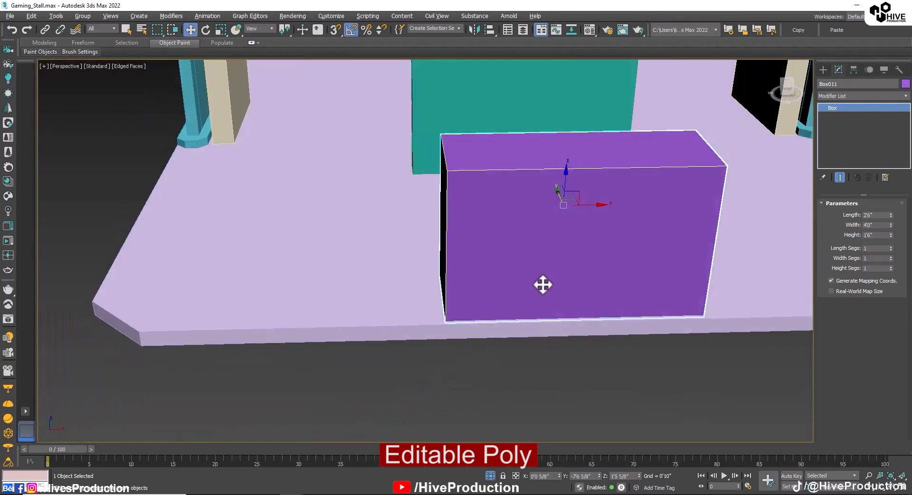
# Convert the counter box to an Editable Poly and select the ring of its four front-to-back edges
pyautogui.rightClick(544, 284)
pyautogui.moveTo(589, 331)
pyautogui.click(661, 338)
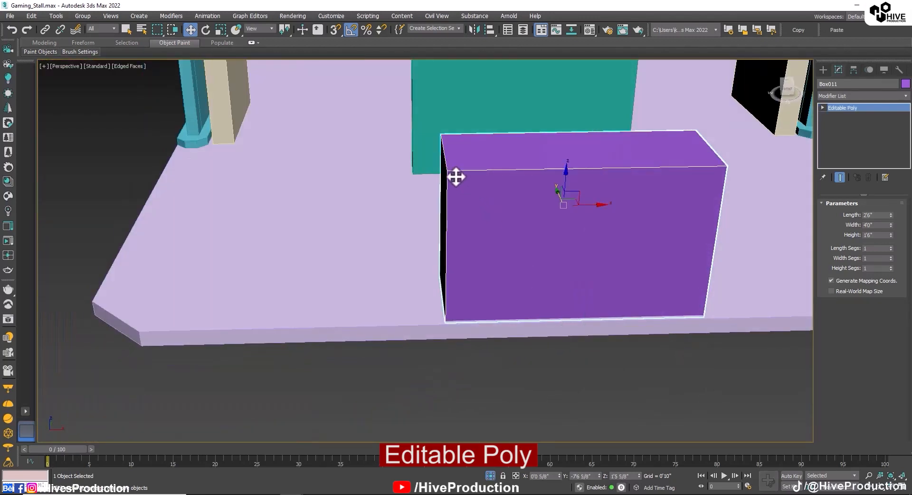
pyautogui.press('2')
pyautogui.click(445, 159)
pyautogui.click(839, 265)
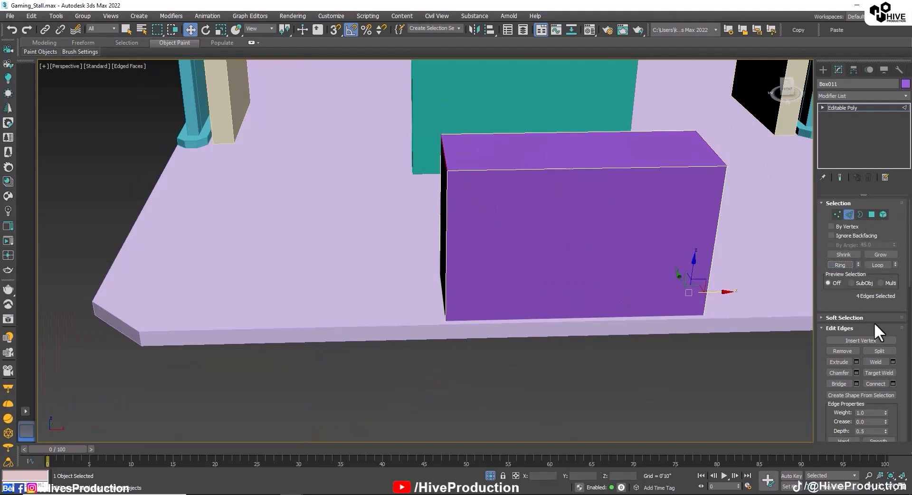
# Try to connect the selected ring of edges with 1 segment, and undo the connection
pyautogui.click(893, 383)
pyautogui.keyDown('alt'); pyautogui.moveTo(440, 328); pyautogui.dragTo(462, 334, button='middle'); pyautogui.keyUp('alt')
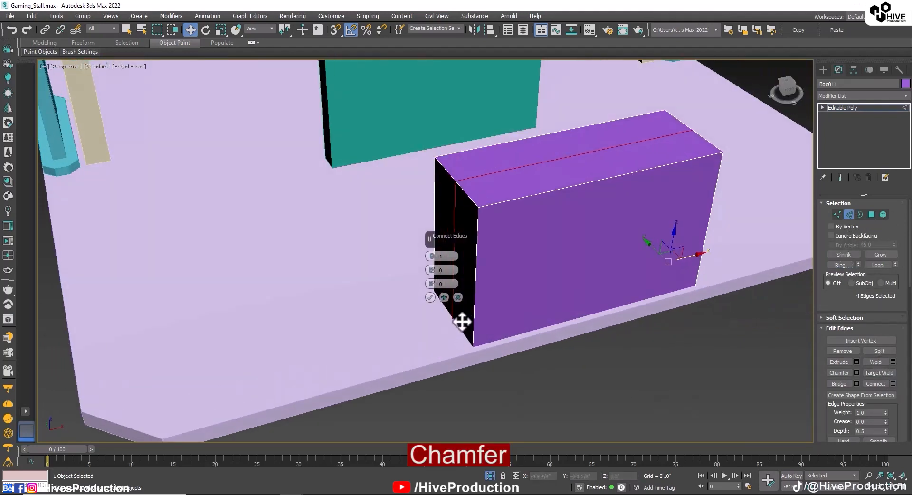
pyautogui.click(432, 298)
pyautogui.hotkey('ctrl', 'z')
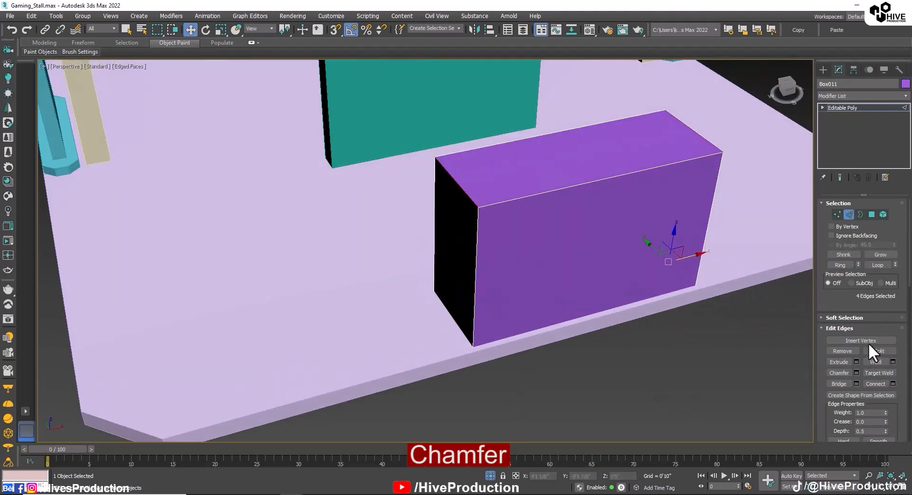
# Chamfer the four front-to-back edges of the counter box to bevel its corners
pyautogui.click(857, 372)
pyautogui.click(440, 283)
pyautogui.moveTo(430, 274); pyautogui.dragTo(467, 377)
pyautogui.click(430, 352)
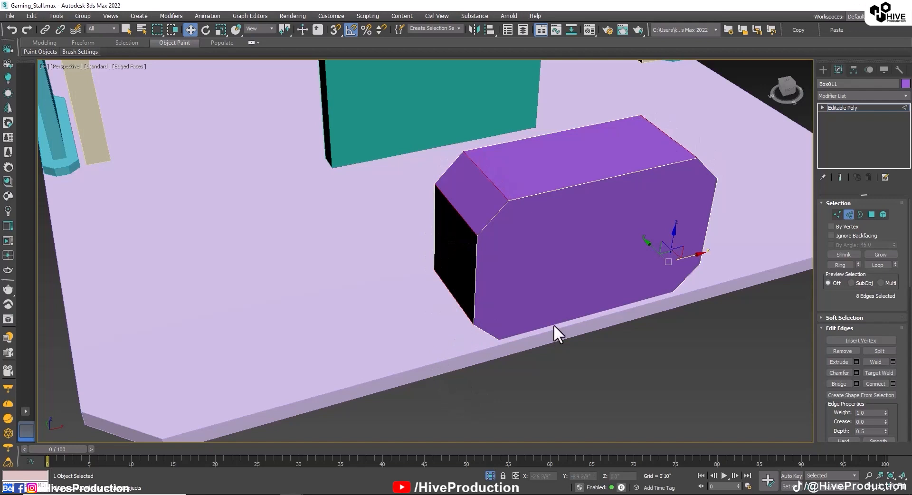
# Inset the counter's front polygon to leave a narrow border, and extrude the inner face slightly inward as a recess
pyautogui.click(871, 214)
pyautogui.click(594, 288)
pyautogui.keyDown('alt'); pyautogui.moveTo(595, 287); pyautogui.dragTo(705, 297, button='middle'); pyautogui.keyUp('alt')
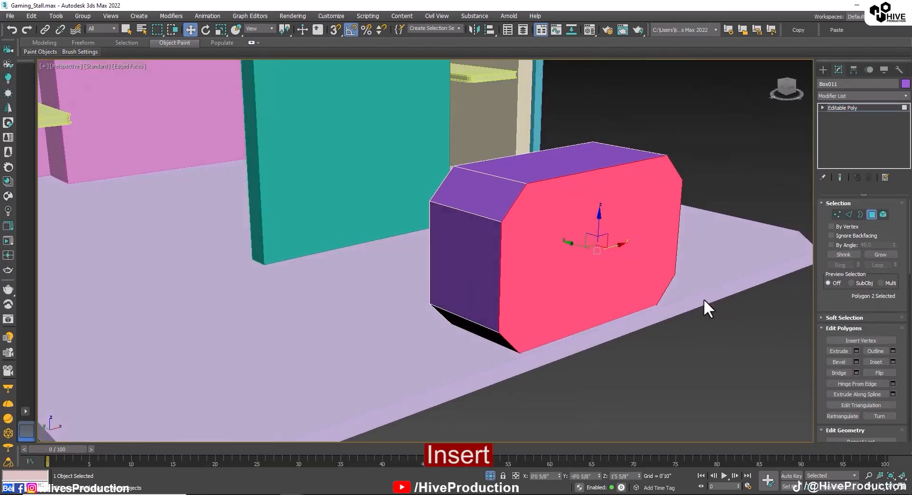
pyautogui.click(875, 362)
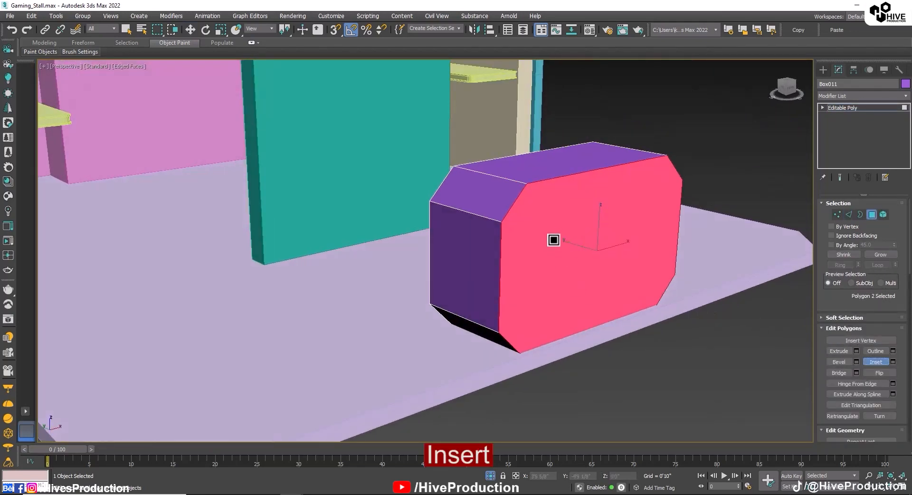
pyautogui.moveTo(550, 238); pyautogui.dragTo(564, 248)
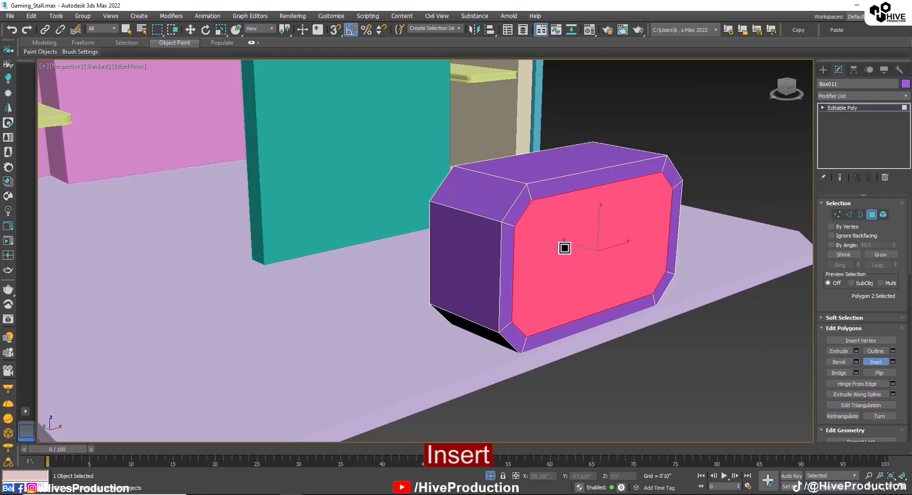
pyautogui.click(839, 351)
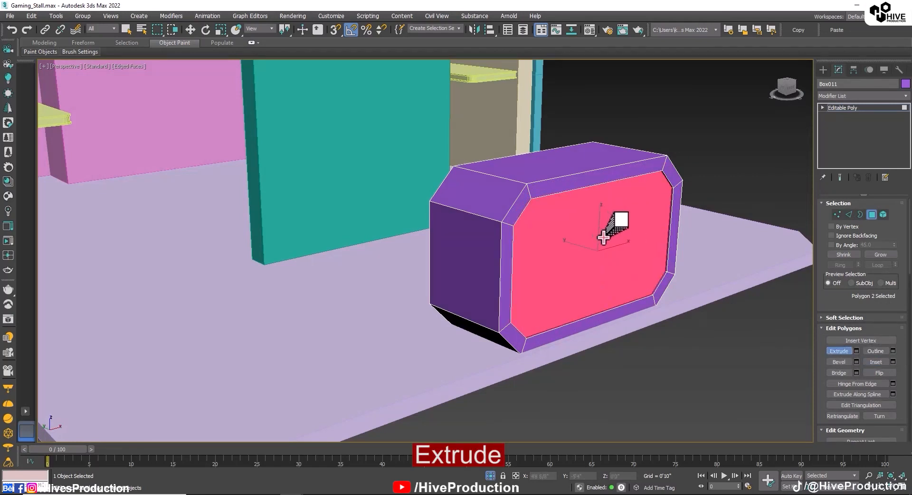
# Connect the ring of edges across the counter's front border with 2 segments, and leave edge editing with nothing selected
pyautogui.press('2')
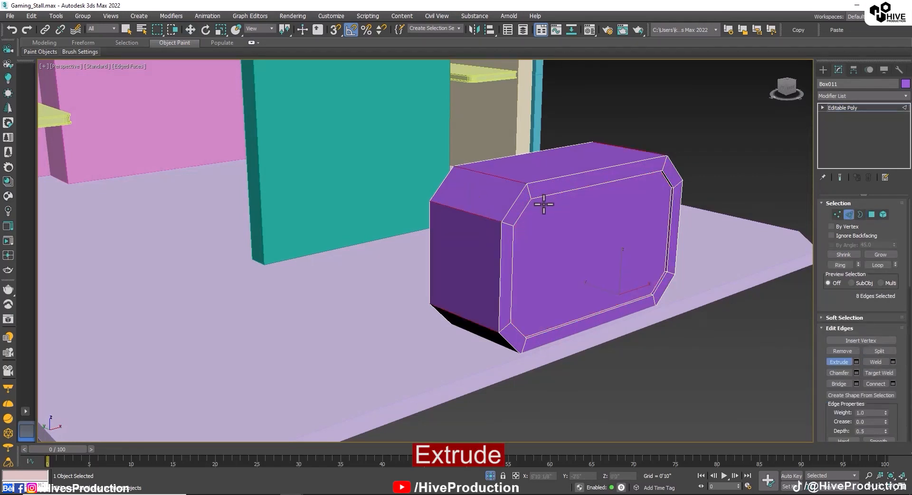
pyautogui.click(836, 264)
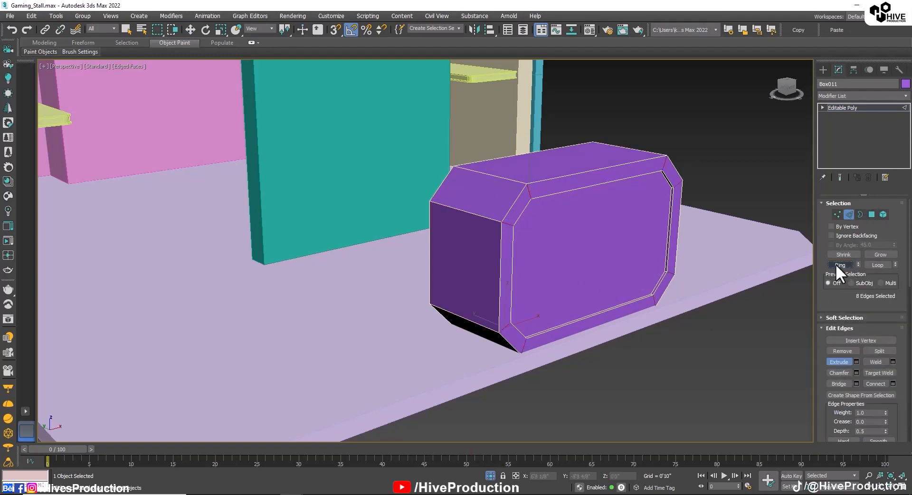
pyautogui.click(893, 383)
pyautogui.click(433, 255)
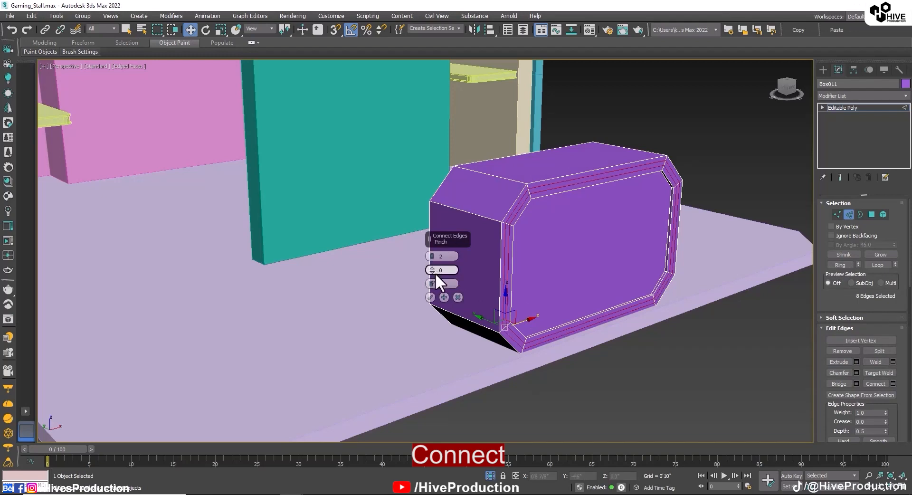
pyautogui.click(431, 297)
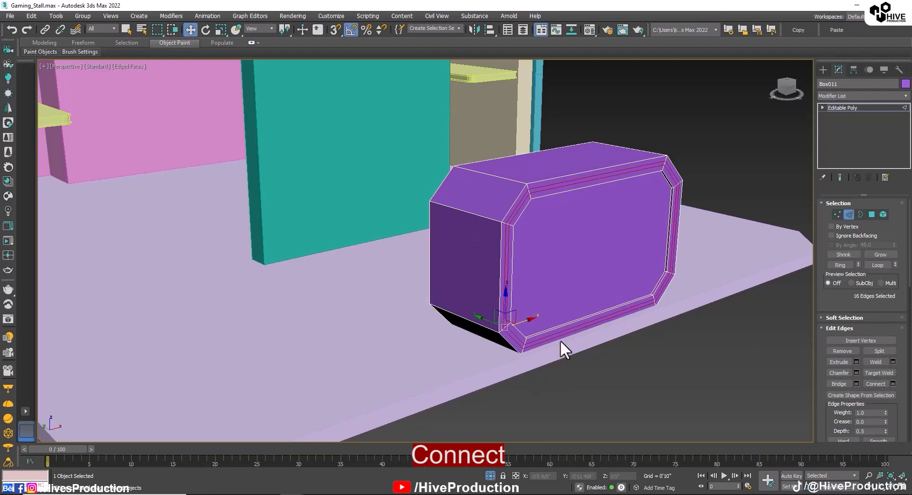
pyautogui.click(850, 214)
pyautogui.click(671, 397)
pyautogui.scroll(-4, 671, 397)
pyautogui.keyDown('alt'); pyautogui.moveTo(671, 397); pyautogui.dragTo(651, 401, button='middle'); pyautogui.keyUp('alt')
pyautogui.scroll(-4, 387, 285)
pyautogui.keyDown('alt'); pyautogui.moveTo(387, 285); pyautogui.dragTo(459, 319, button='middle'); pyautogui.keyUp('alt')
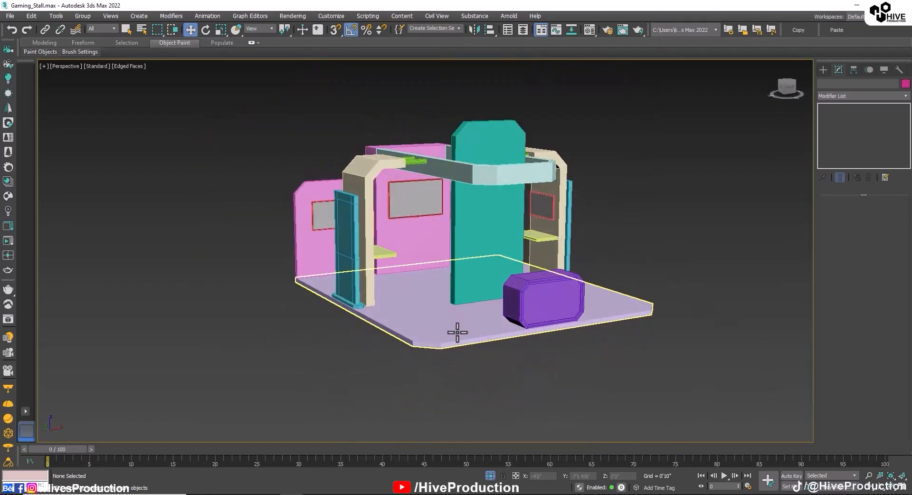
pyautogui.click(473, 281)
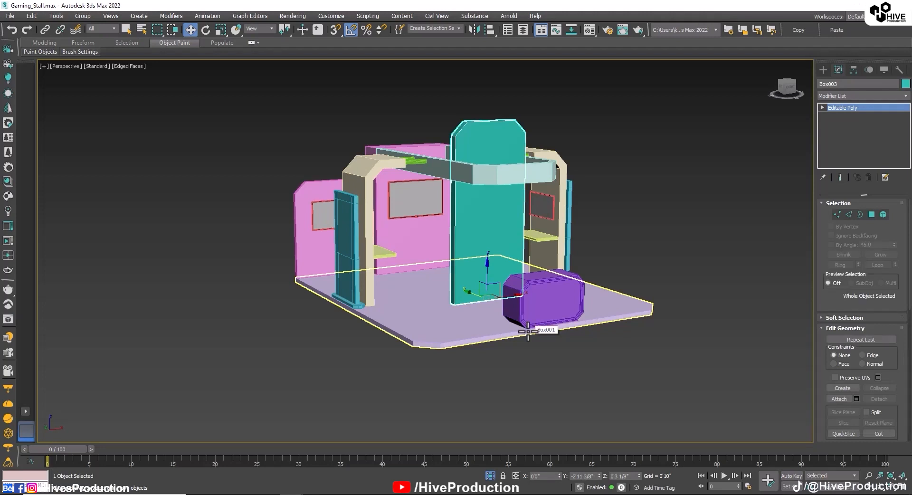
# Switch to Adobe Illustrator and look through the FF, PUBG and Taken 7 character cutout silhouettes
pyautogui.click(413, 227)
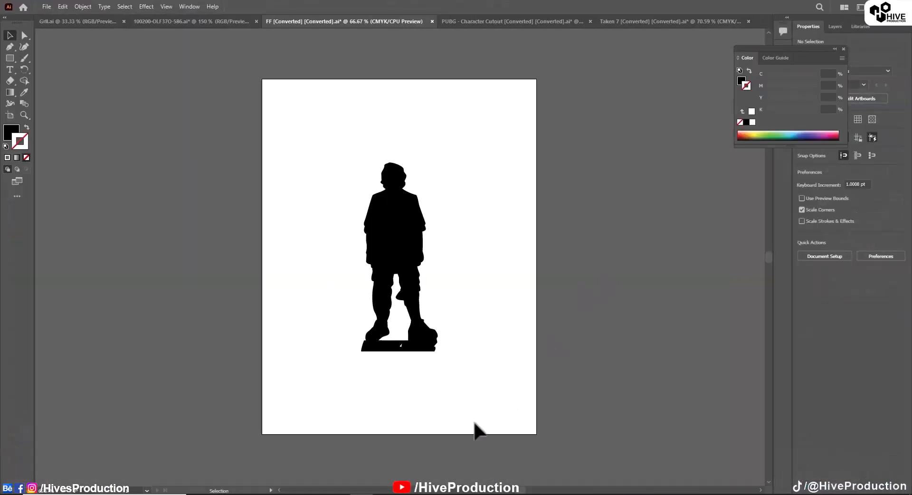
pyautogui.click(392, 234)
pyautogui.click(479, 21)
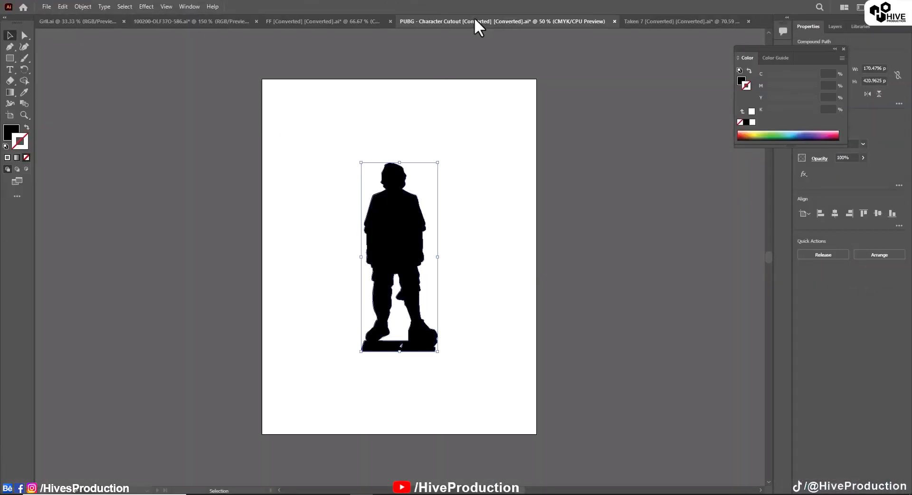
pyautogui.click(650, 26)
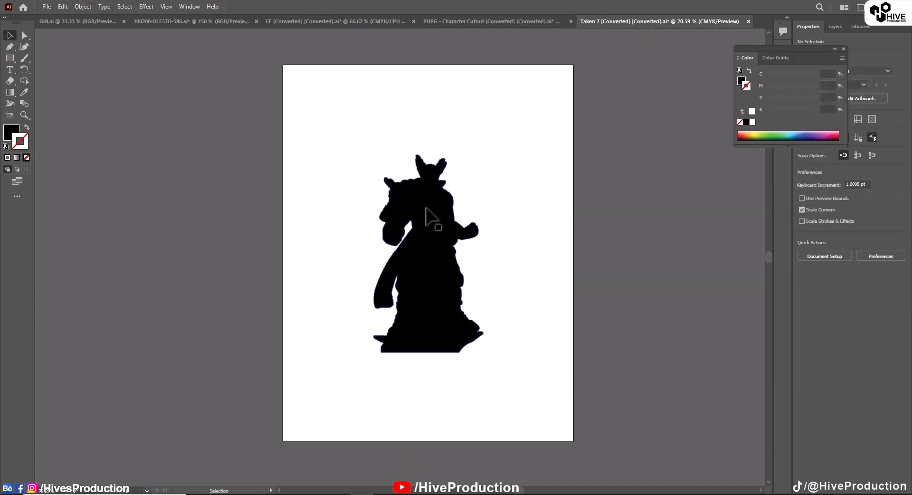
pyautogui.moveTo(432, 209); pyautogui.dragTo(451, 209)
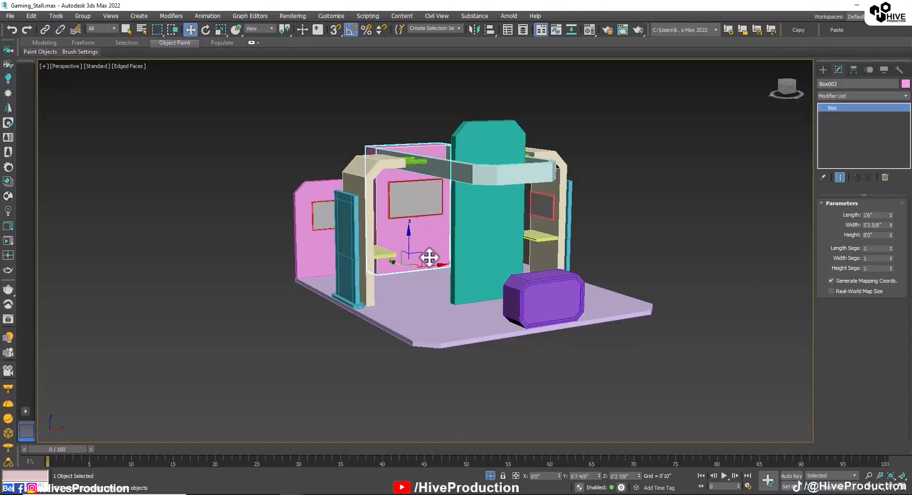
# Return to 3ds Max, start a file import, and browse to the Game_Stall project's Tex folder
pyautogui.scroll(4, 430, 258)
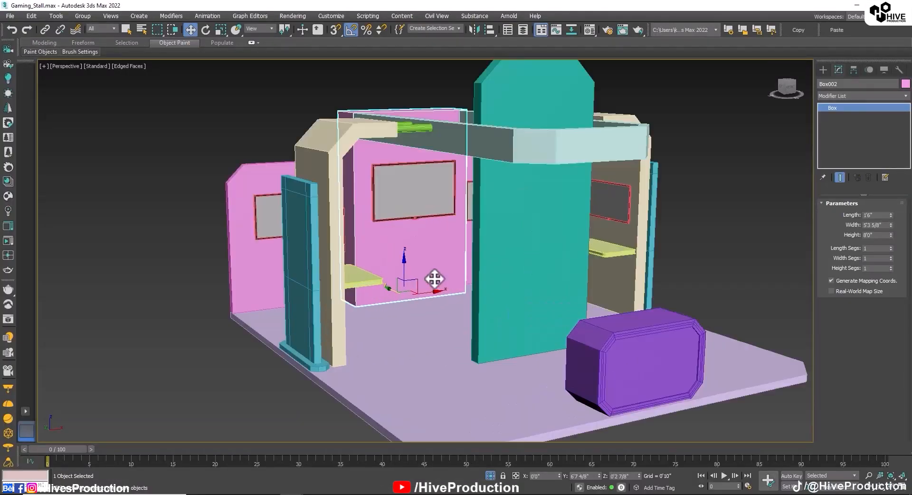
pyautogui.click(10, 16)
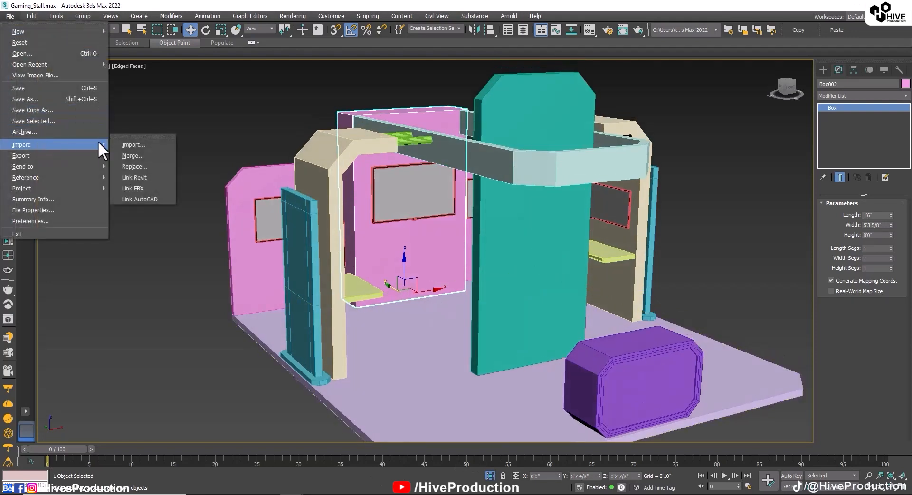
pyautogui.click(153, 187)
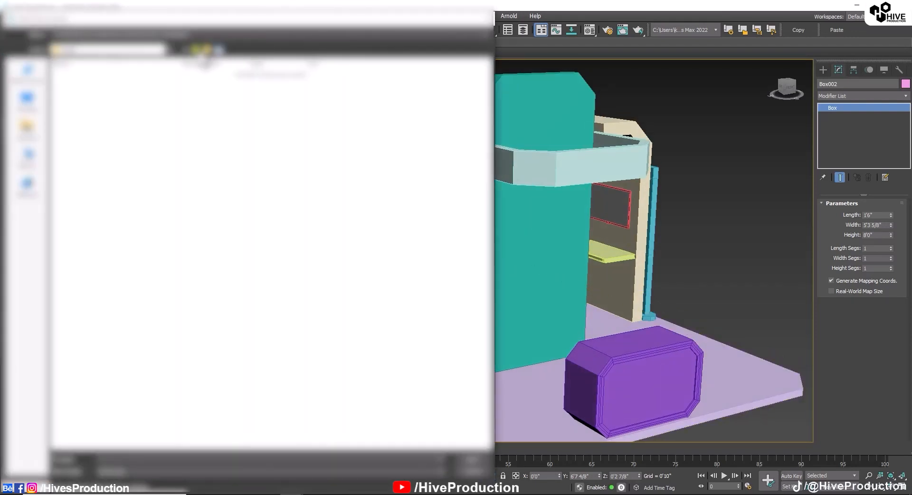
pyautogui.click(141, 37)
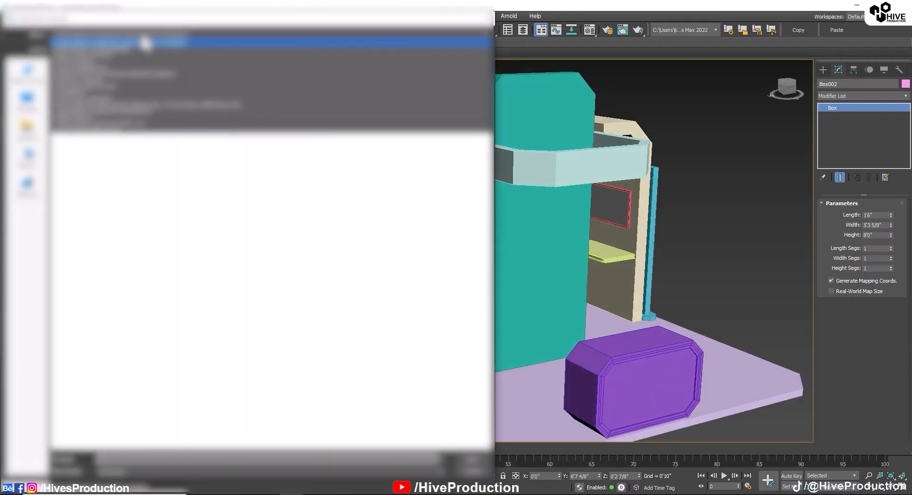
pyautogui.click(124, 57)
pyautogui.click(48, 163)
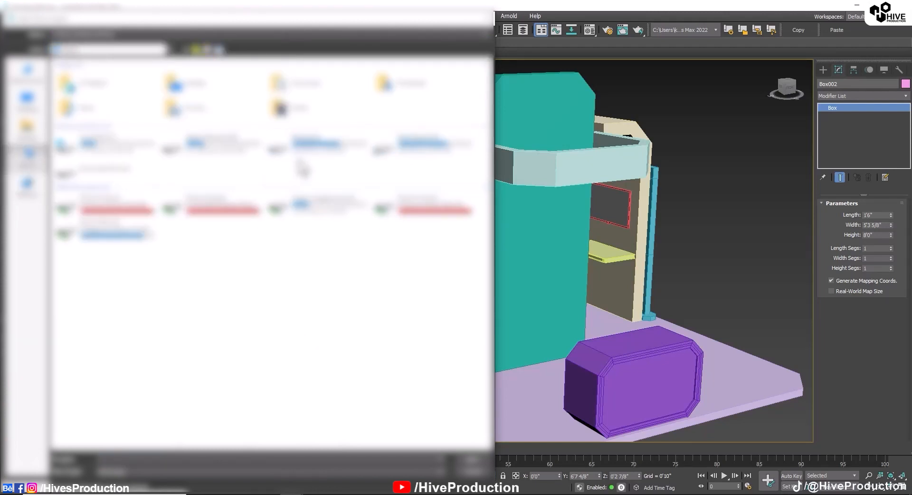
pyautogui.doubleClick(313, 143)
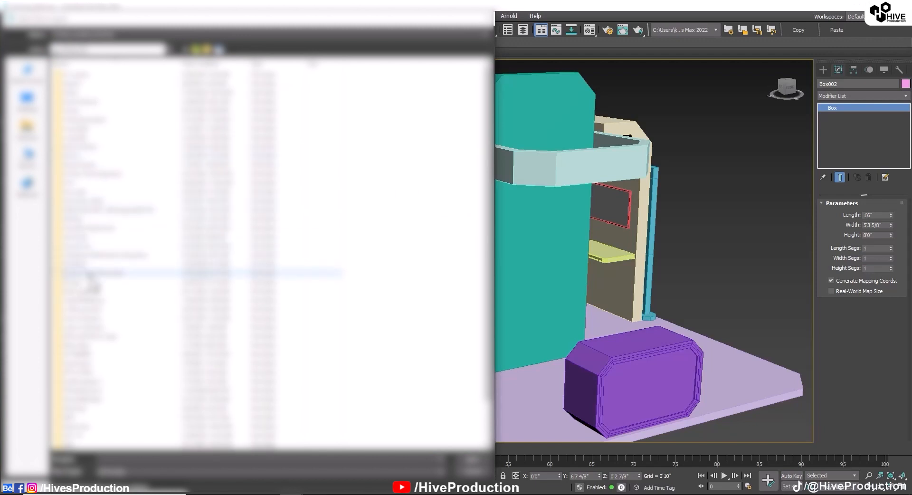
pyautogui.doubleClick(88, 265)
pyautogui.doubleClick(78, 127)
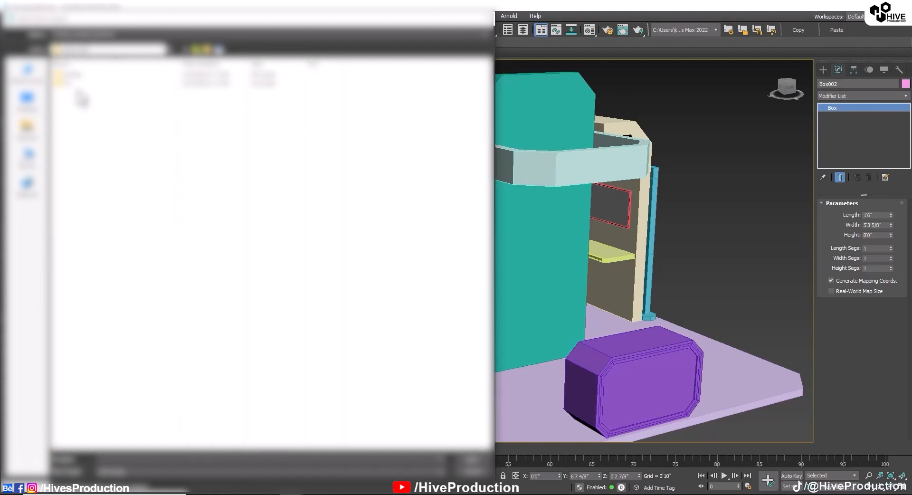
pyautogui.doubleClick(78, 84)
# Import FF [Converted].ai, merging it into the current stall scene as a single shape
pyautogui.click(82, 76)
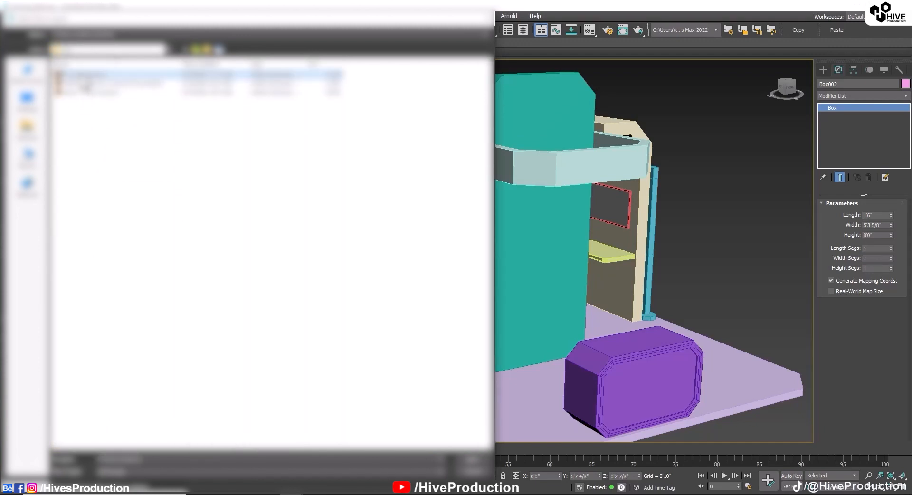
pyautogui.doubleClick(84, 76)
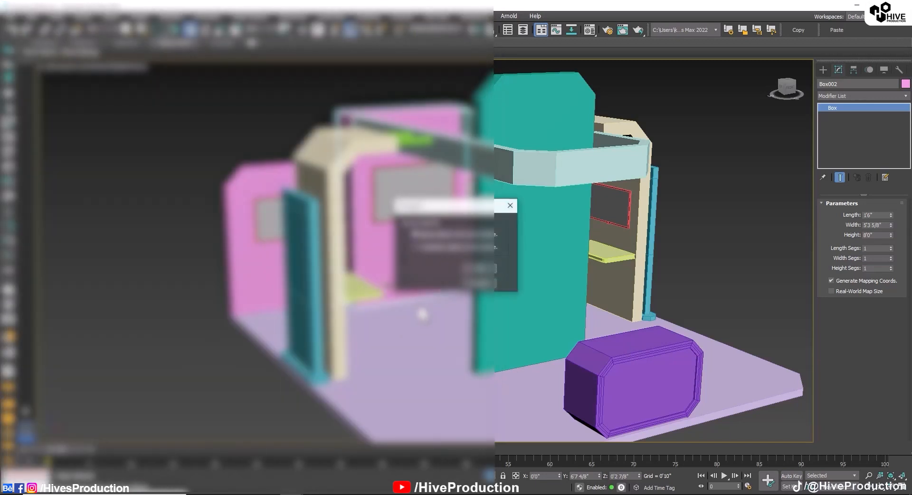
pyautogui.click(477, 269)
pyautogui.click(494, 276)
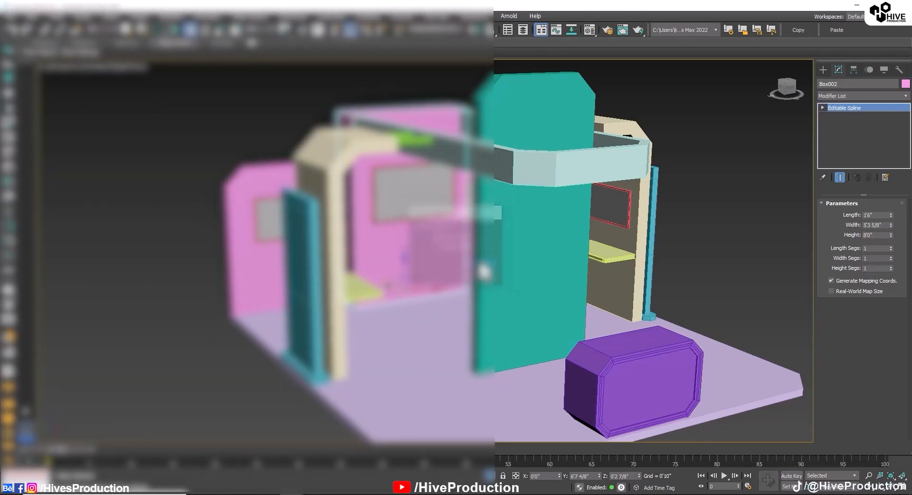
# Move the imported FF character outline out from under the stall to the empty area in front of the platform
pyautogui.hotkey('alt', 'q')
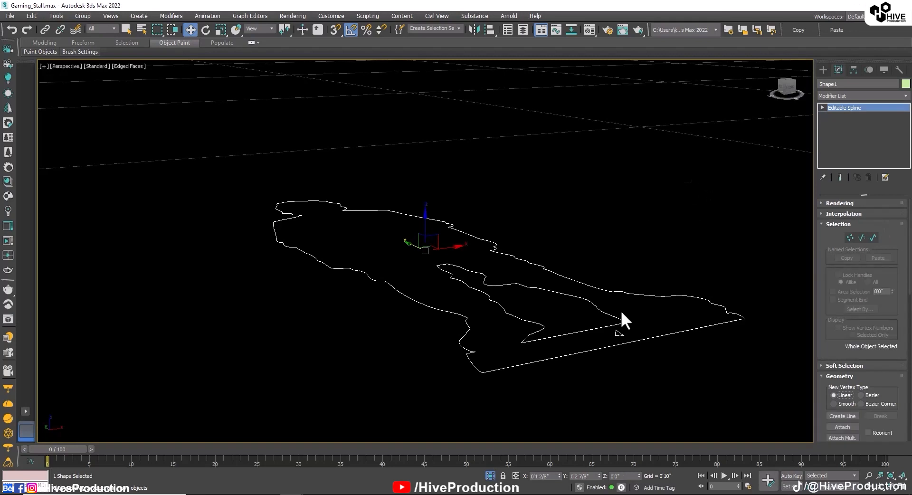
pyautogui.hotkey('alt', 'q')
pyautogui.scroll(-5, 620, 314)
pyautogui.scroll(5, 464, 319)
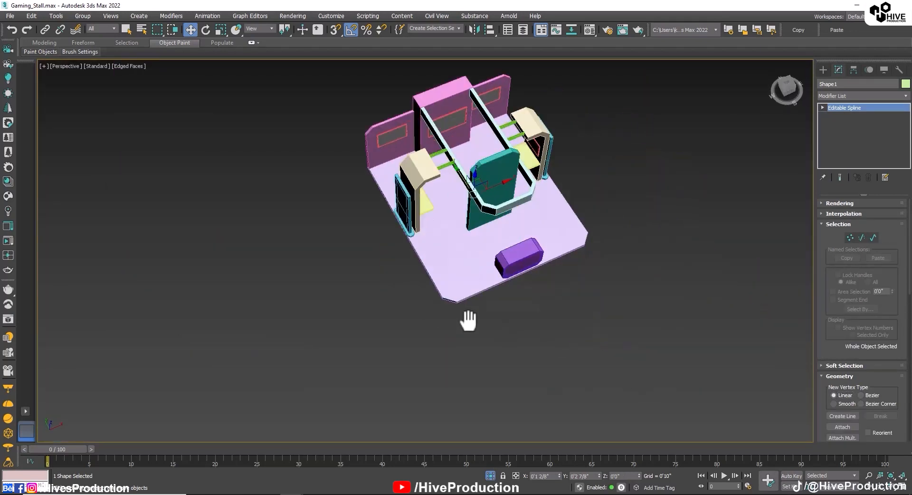
pyautogui.moveTo(498, 288); pyautogui.dragTo(530, 319)
pyautogui.scroll(8, 532, 321)
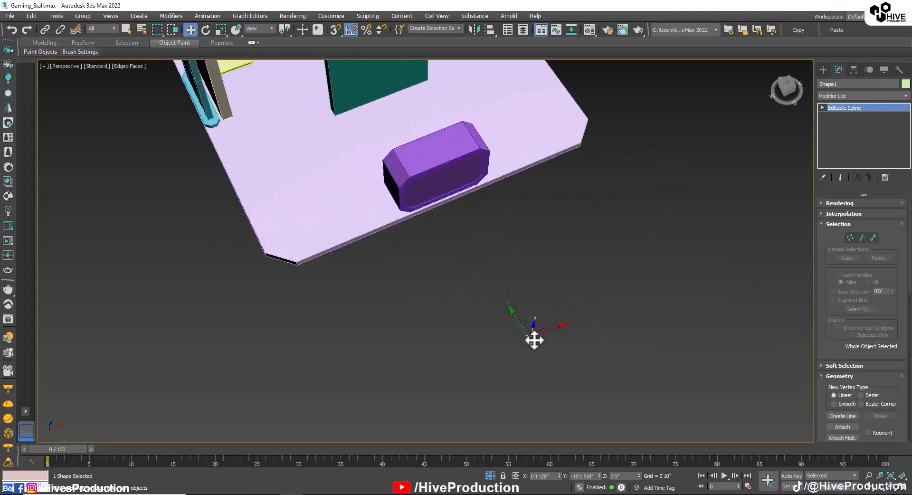
# Rotate the FF character outline 90 degrees about the X axis so it stands upright, and frame it in the view
pyautogui.press('r')
pyautogui.moveTo(543, 351); pyautogui.dragTo(568, 271, button='middle')
pyautogui.scroll(4, 569, 277)
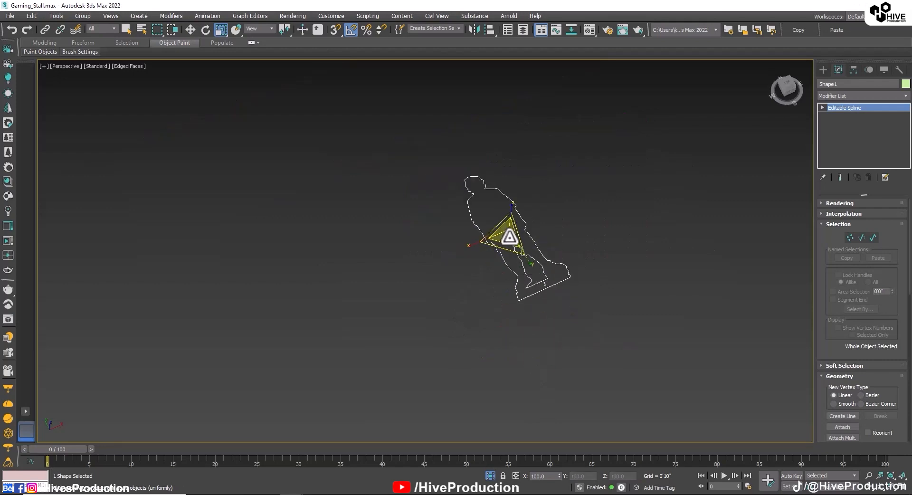
pyautogui.press('e')
pyautogui.moveTo(517, 223); pyautogui.dragTo(528, 264)
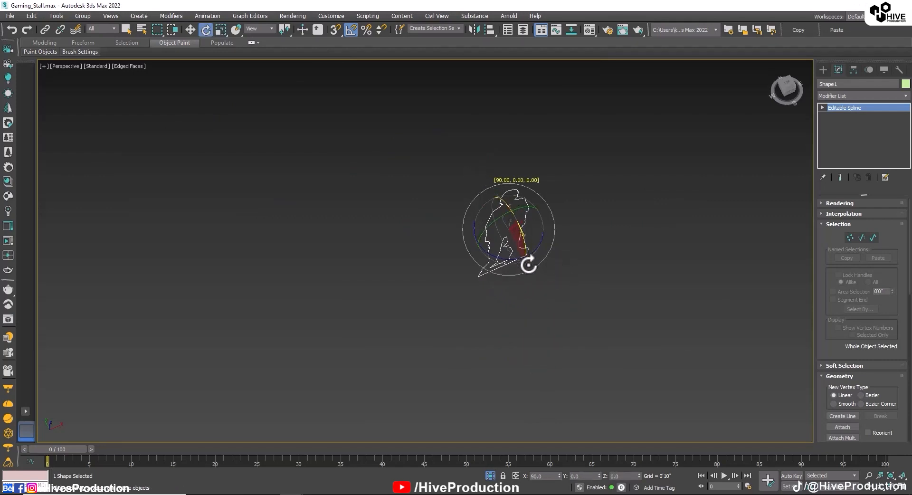
pyautogui.click(563, 317)
pyautogui.moveTo(563, 316)
pyautogui.keyDown('alt'); pyautogui.mouseDown(button='middle')
pyautogui.moveTo(540, 316)
pyautogui.moveTo(570, 312)
pyautogui.mouseUp(button='middle'); pyautogui.keyUp('alt')
pyautogui.press('z')
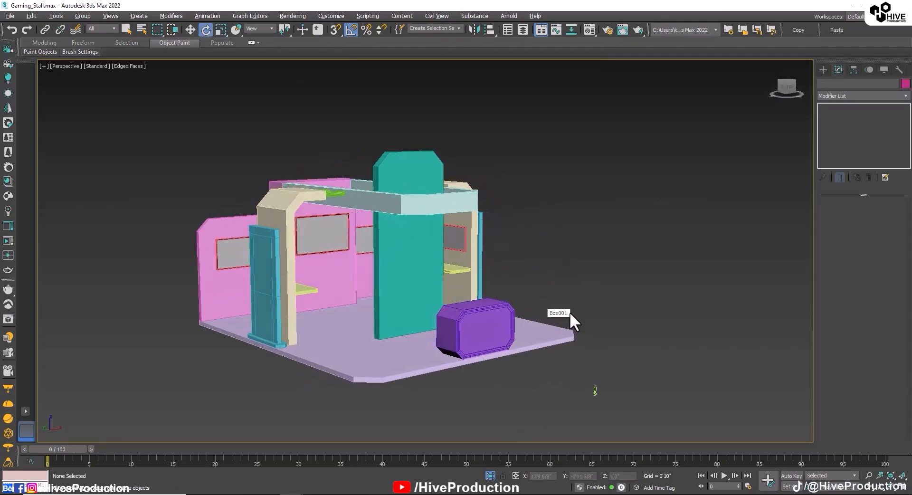
pyautogui.click(595, 391)
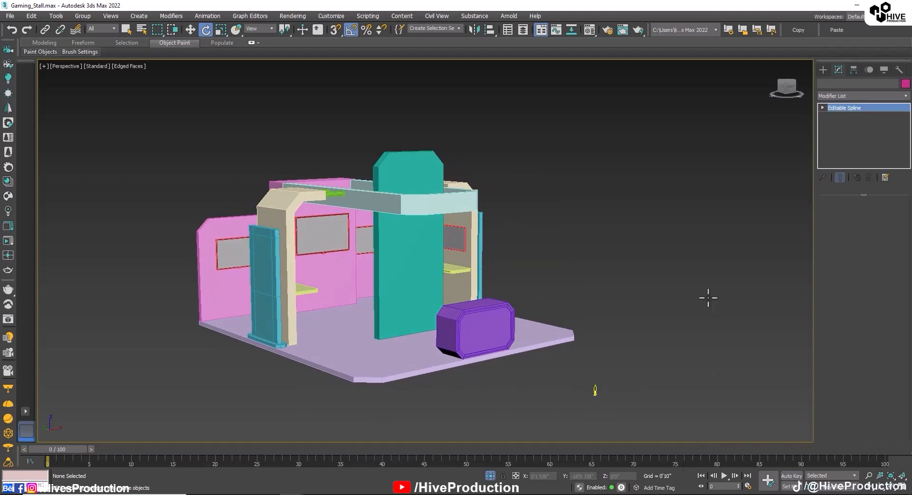
pyautogui.press('z')
pyautogui.keyDown('alt'); pyautogui.moveTo(637, 373); pyautogui.dragTo(468, 374, button='middle'); pyautogui.keyUp('alt')
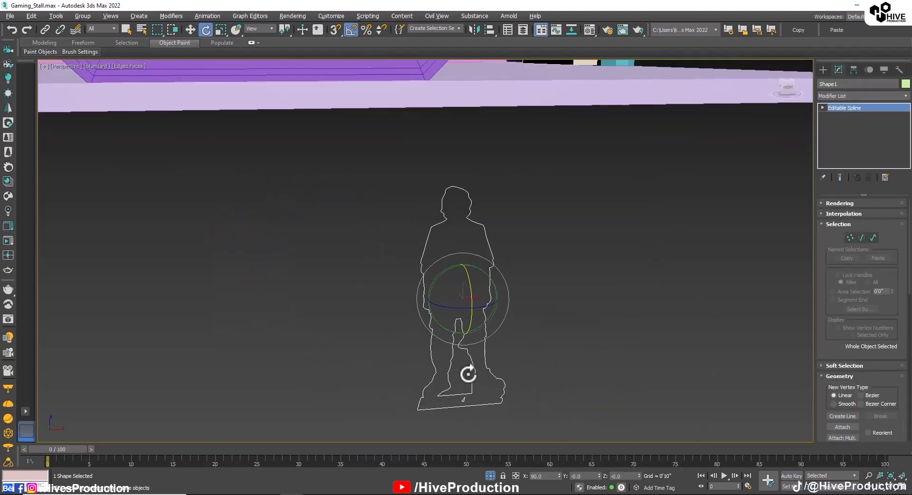
# Import PUBG - Character Cutout [Converted].ai, merging it into the current scene as a single object named Pubg
pyautogui.click(10, 16)
pyautogui.moveTo(57, 146)
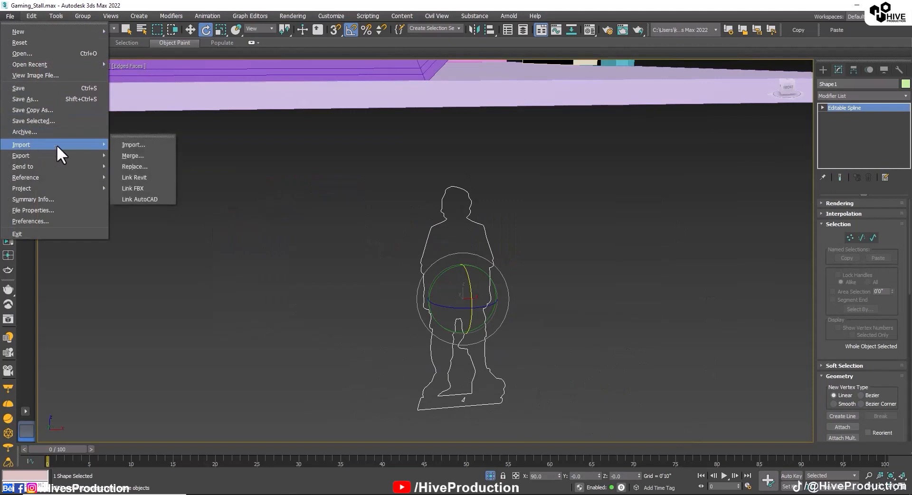
pyautogui.click(130, 149)
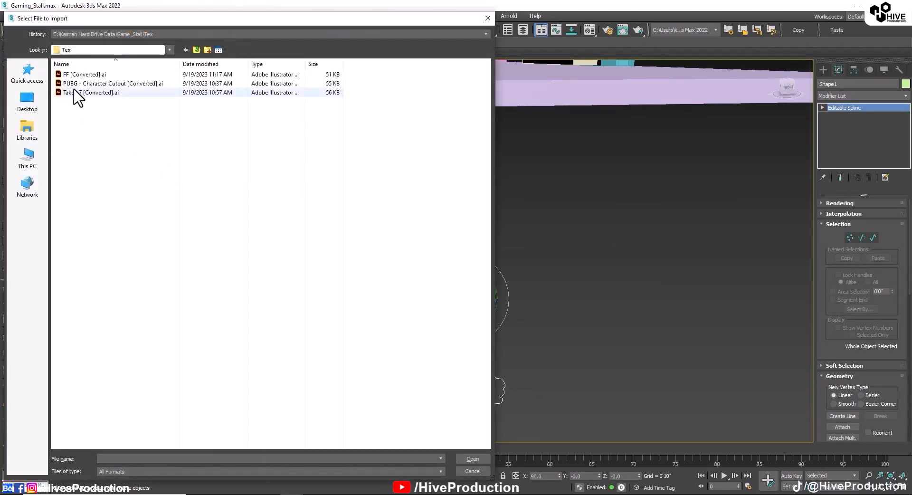
pyautogui.doubleClick(76, 91)
pyautogui.click(469, 271)
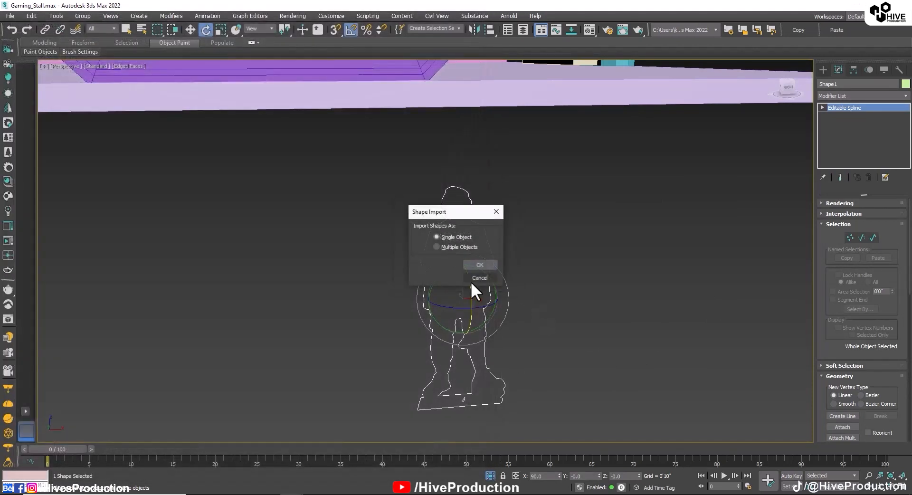
pyautogui.click(467, 261)
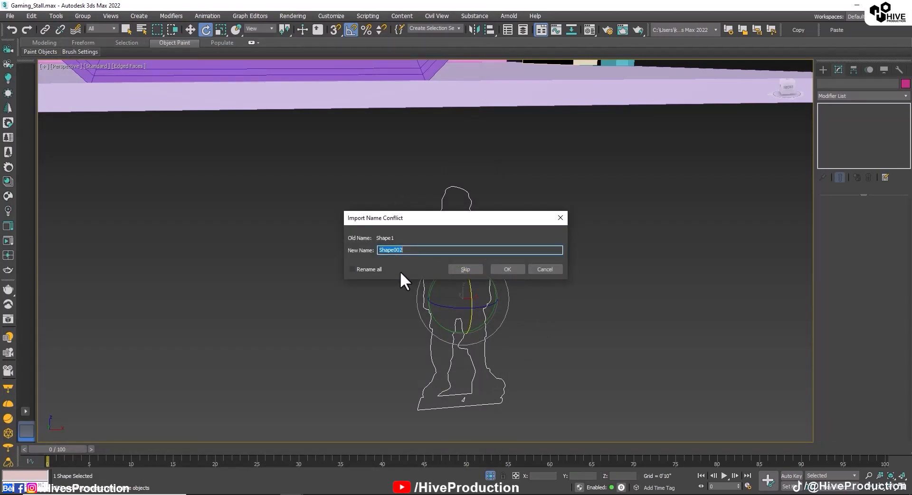
pyautogui.write('Pub')
pyautogui.press('Return')
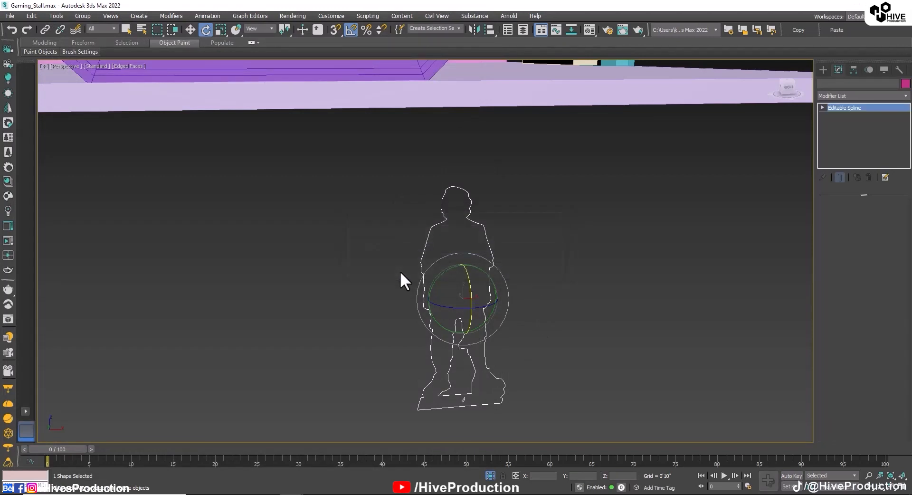
# Move the Pubg outline out from under the stall to the FF character outline in front of the platform
pyautogui.scroll(10, 492, 295)
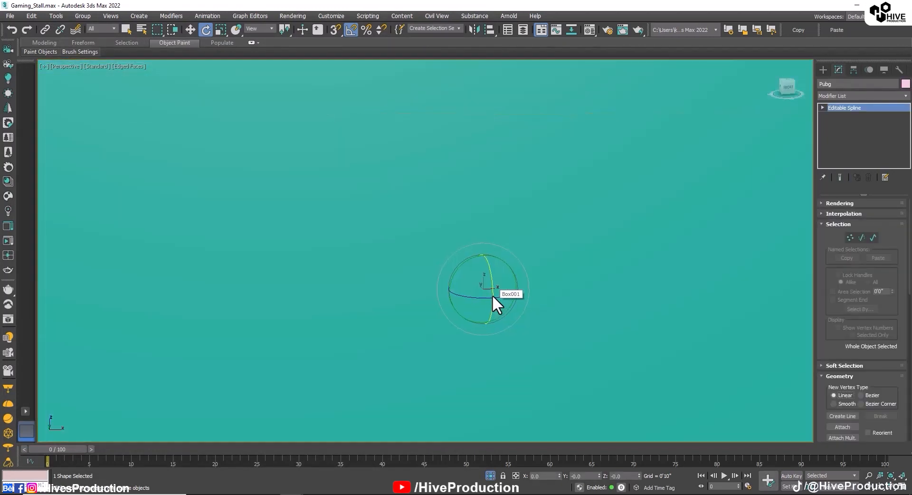
pyautogui.scroll(-15, 492, 295)
pyautogui.press('w')
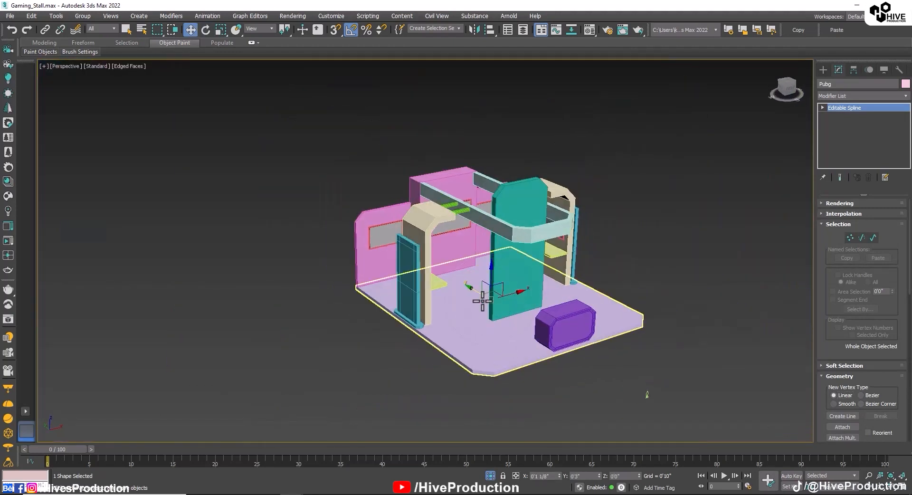
pyautogui.moveTo(477, 289); pyautogui.dragTo(668, 432)
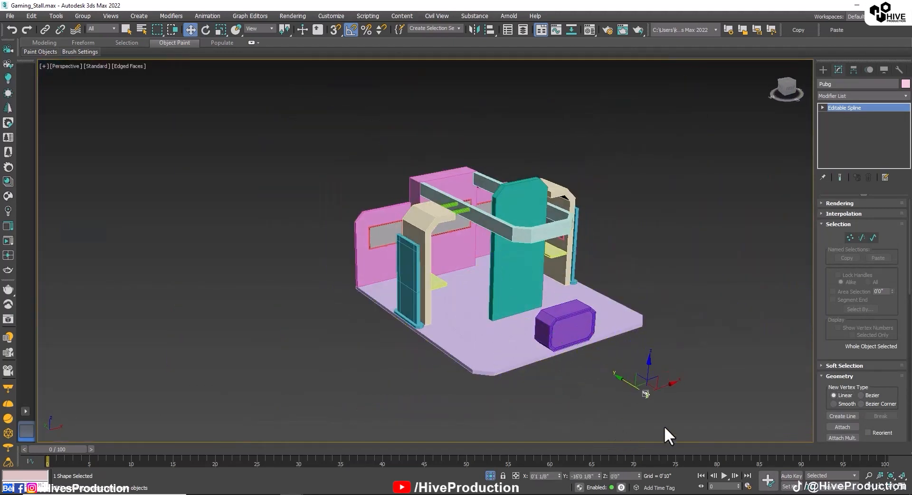
# Rotate the Pubg outline 90 degrees about the X axis so it stands upright
pyautogui.scroll(5, 639, 402)
pyautogui.scroll(2, 639, 401)
pyautogui.press('e')
pyautogui.scroll(3, 546, 267)
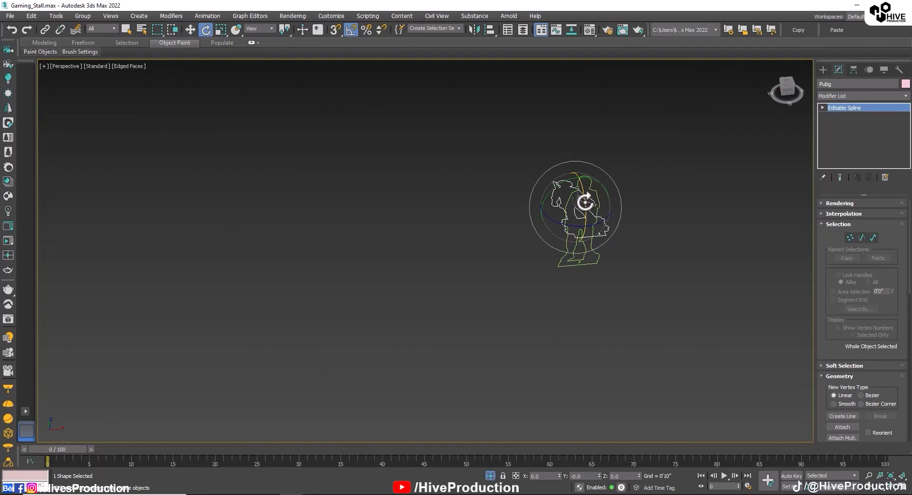
pyautogui.moveTo(585, 202); pyautogui.dragTo(594, 246)
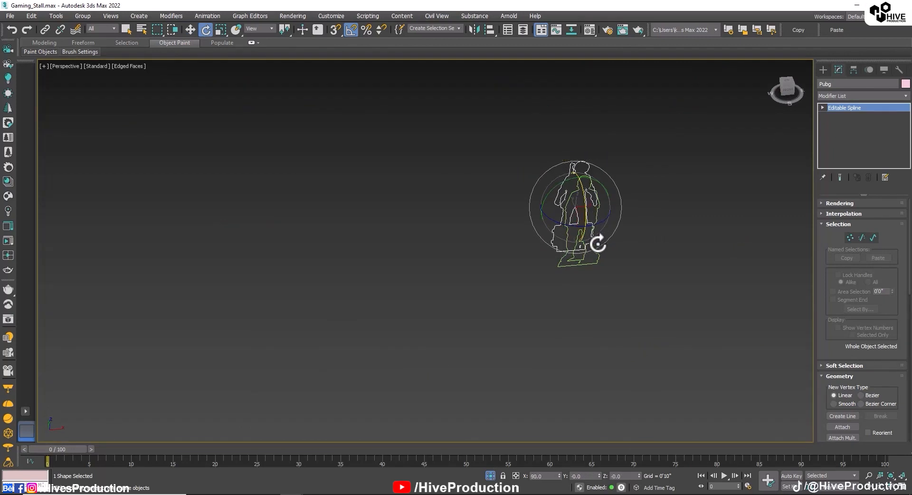
# In the Front view, move the Pubg outline along X to stand just right of the FF outline, and deselect it
pyautogui.hotkey('alt', 'w')
pyautogui.hotkey('alt', 'w')
pyautogui.scroll(2, 352, 311)
pyautogui.scroll(4, 512, 219)
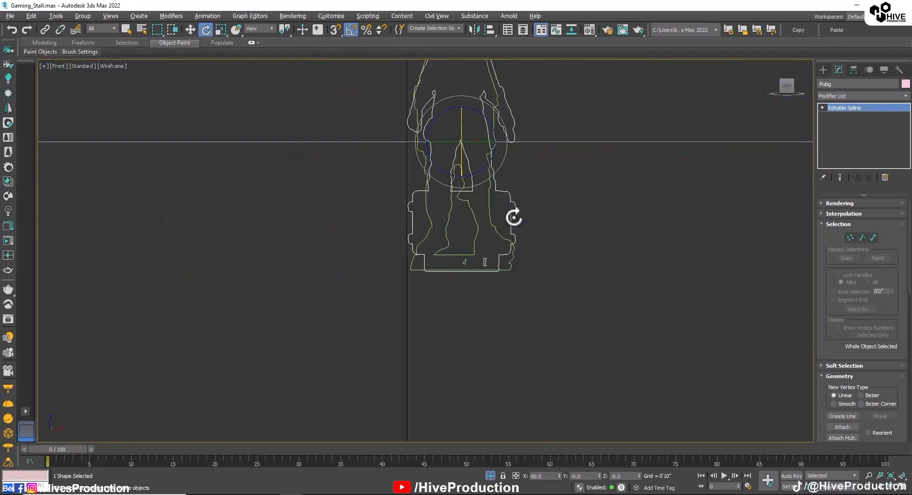
pyautogui.scroll(-4, 514, 217)
pyautogui.press('w')
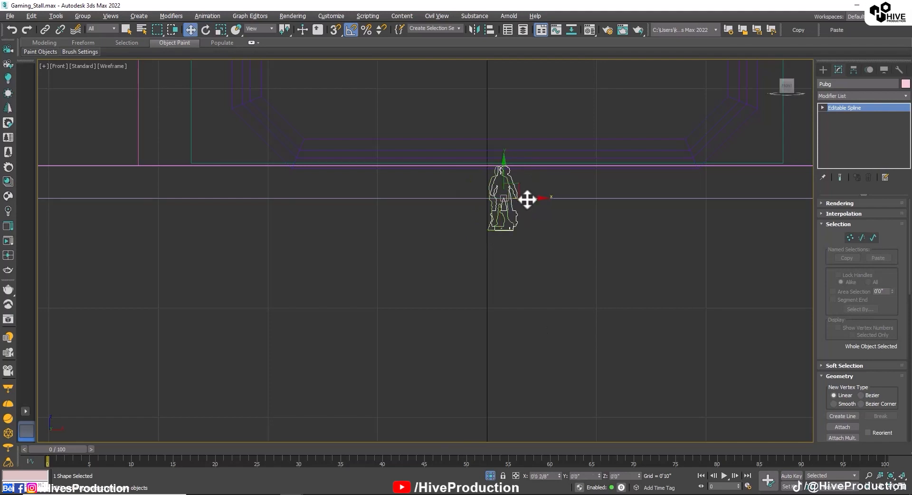
pyautogui.keyDown('shift'); pyautogui.moveTo(527, 200); pyautogui.dragTo(555, 204); pyautogui.keyUp('shift')
pyautogui.click(595, 325)
pyautogui.moveTo(382, 156); pyautogui.dragTo(390, 240, button='middle')
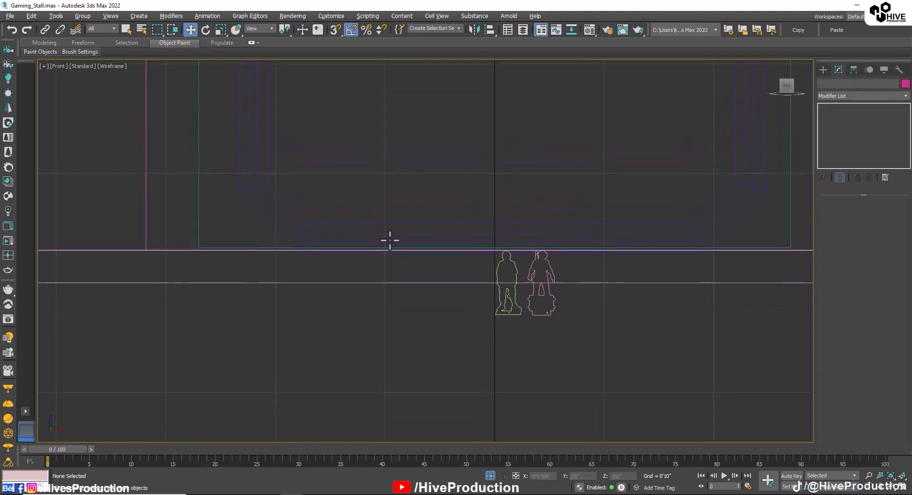
# Import Taken 7 [Converted].ai, merging it into the current scene as a single object named Tekken
pyautogui.click(9, 16)
pyautogui.moveTo(33, 142)
pyautogui.click(118, 149)
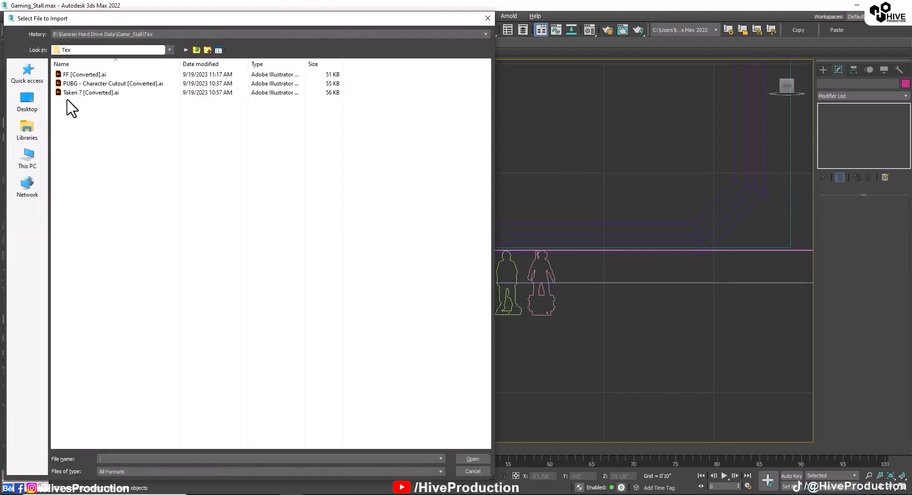
pyautogui.click(72, 93)
pyautogui.click(470, 458)
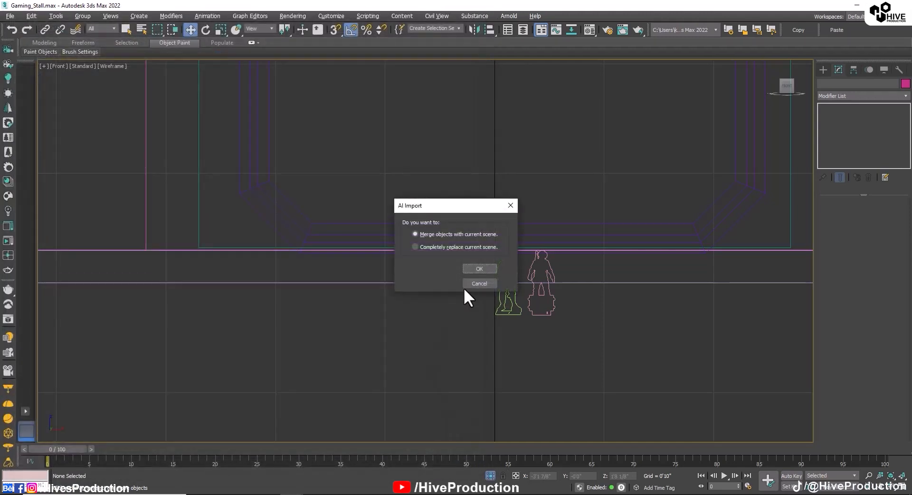
pyautogui.click(482, 267)
pyautogui.click(479, 265)
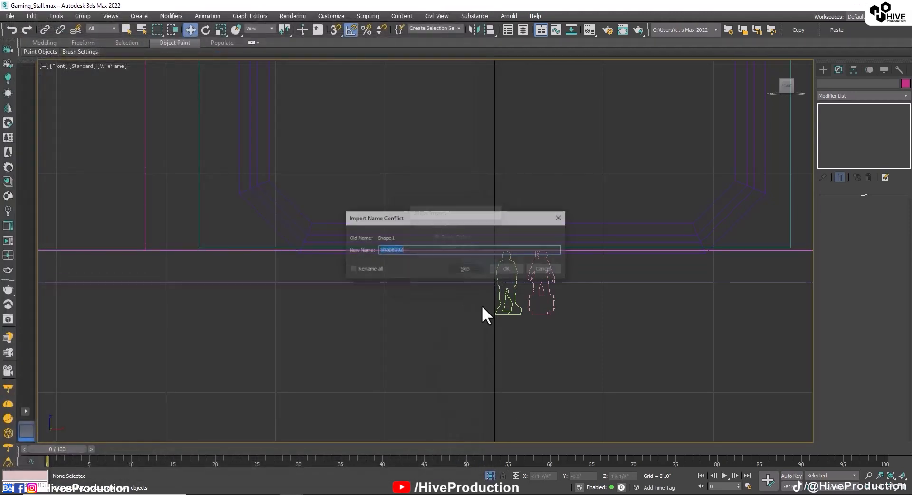
pyautogui.write('Te')
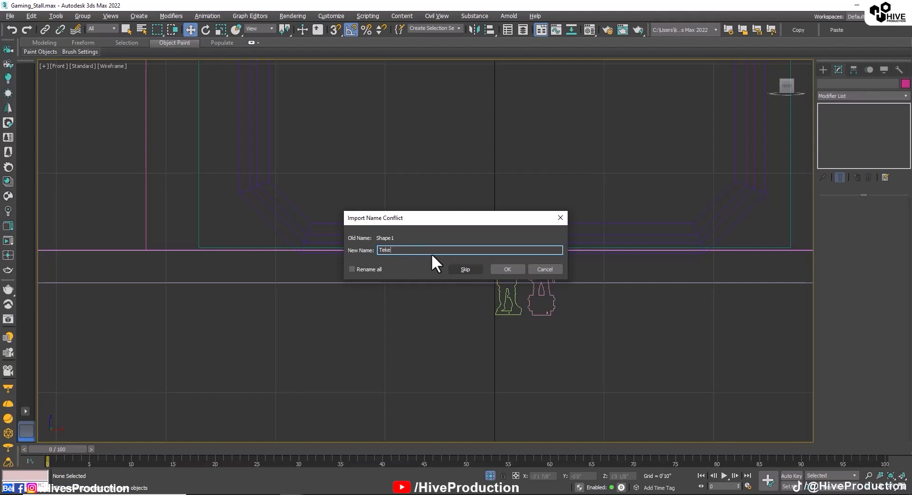
pyautogui.write('ke')
pyautogui.press('BackSpace')
pyautogui.write('ken')
pyautogui.press('Return')
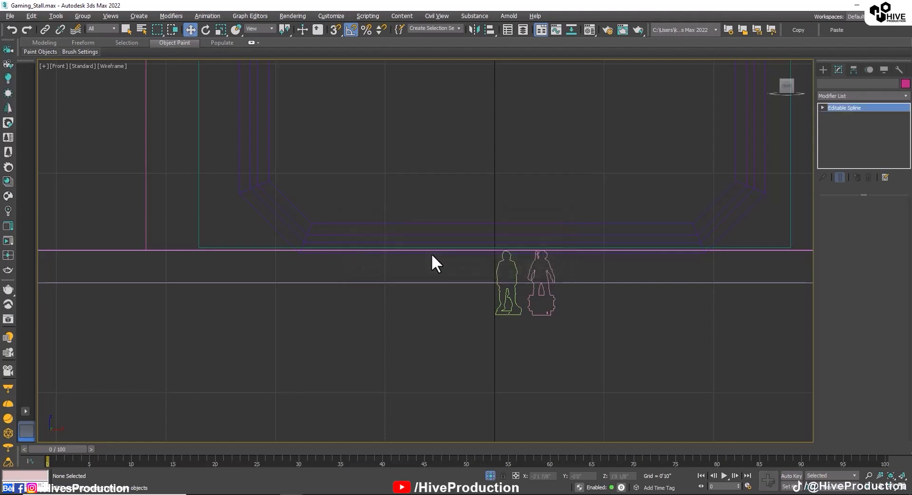
# Rotate the Tekken outline about the X axis so it stands upright like the other two characters
pyautogui.press('z')
pyautogui.scroll(-4, 469, 312)
pyautogui.press('e')
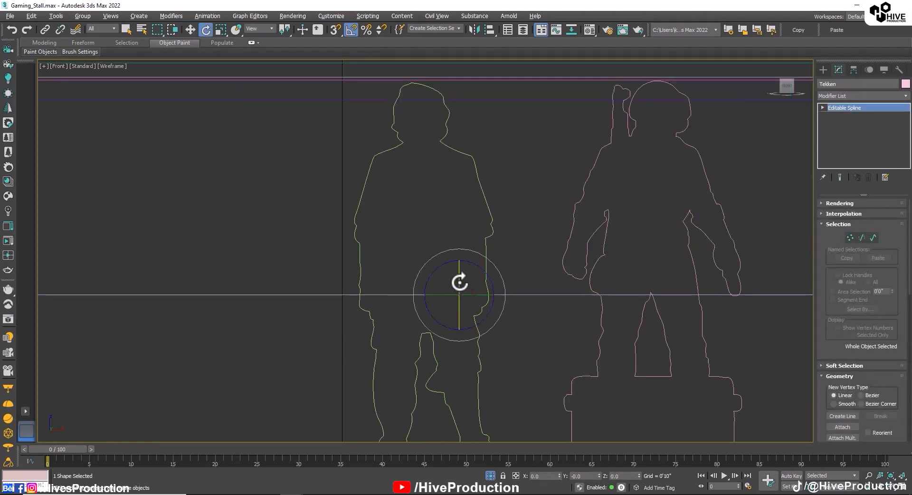
pyautogui.moveTo(459, 278); pyautogui.dragTo(464, 320)
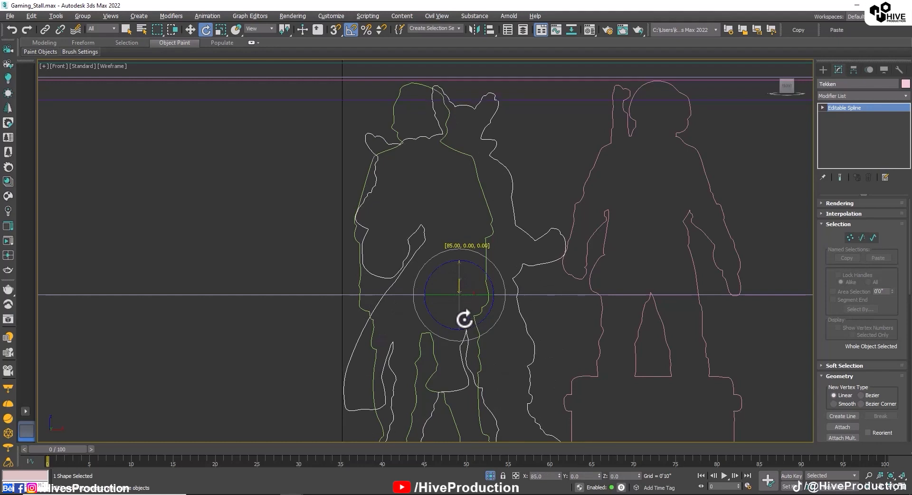
# Place the Tekken outline to the left of the FF outline and bring it forward, out in front of the platform
pyautogui.press('w')
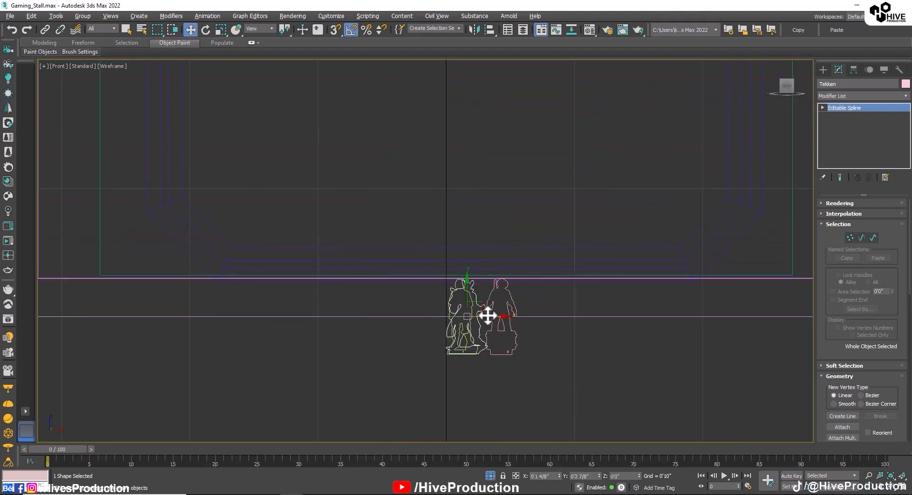
pyautogui.moveTo(489, 311); pyautogui.dragTo(448, 324)
pyautogui.hotkey('alt', 'w')
pyautogui.scroll(-5, 183, 78)
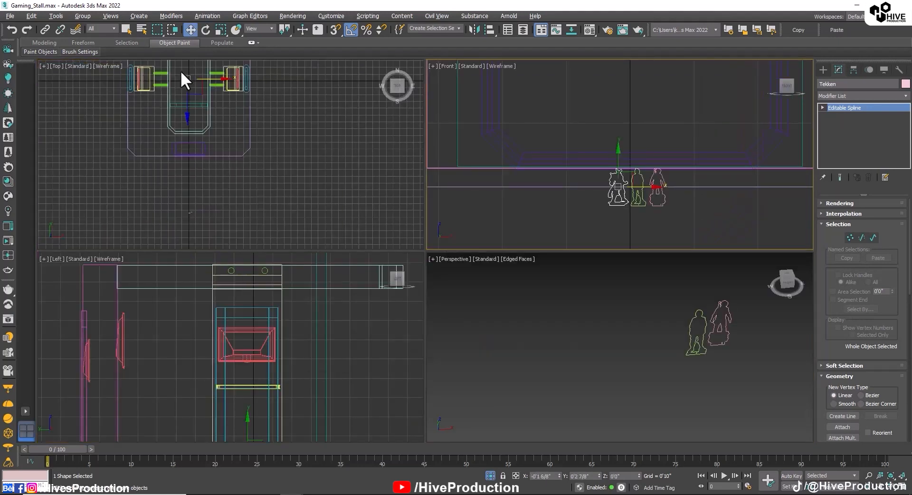
pyautogui.moveTo(188, 68); pyautogui.dragTo(190, 163)
pyautogui.scroll(-6, 601, 148)
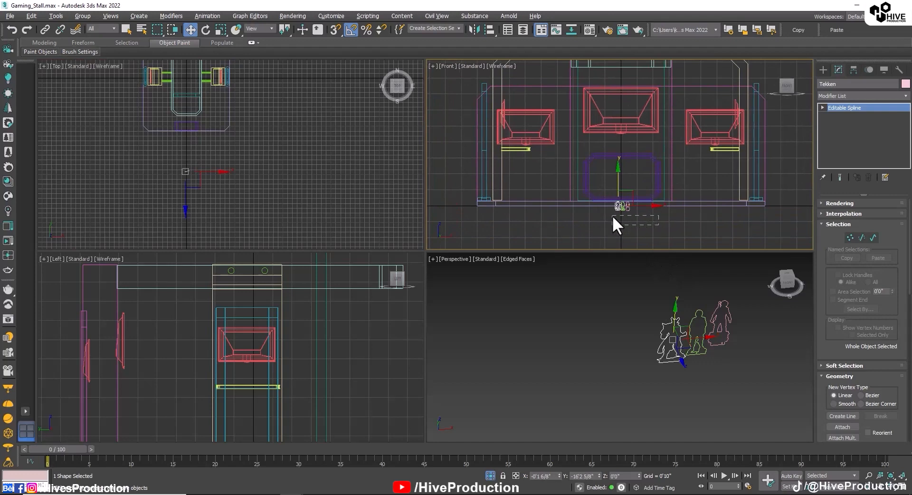
# Select the three character outlines, scale them up uniformly to fit the stall, and raise them to platform level
pyautogui.moveTo(612, 215); pyautogui.dragTo(630, 154)
pyautogui.press('r')
pyautogui.press('w')
pyautogui.scroll(2, 615, 158)
pyautogui.press('r')
pyautogui.scroll(3, 622, 190)
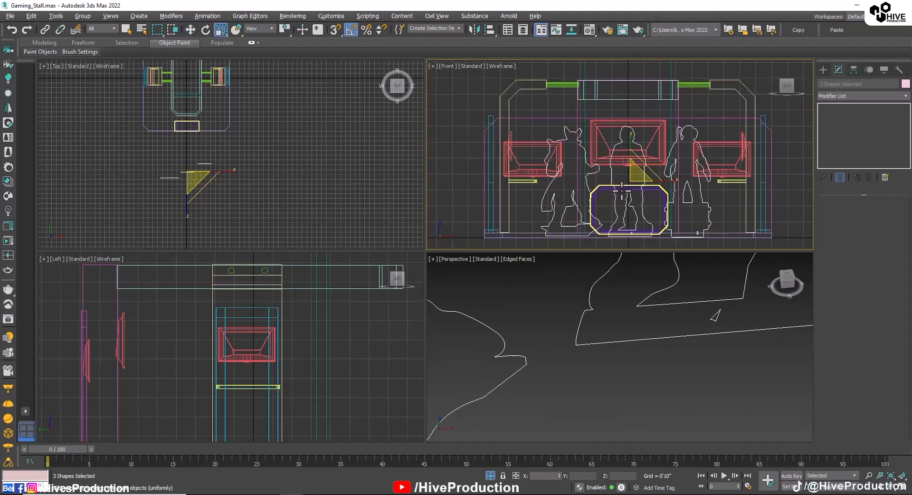
pyautogui.hotkey('alt', 'w')
pyautogui.scroll(-6, 651, 366)
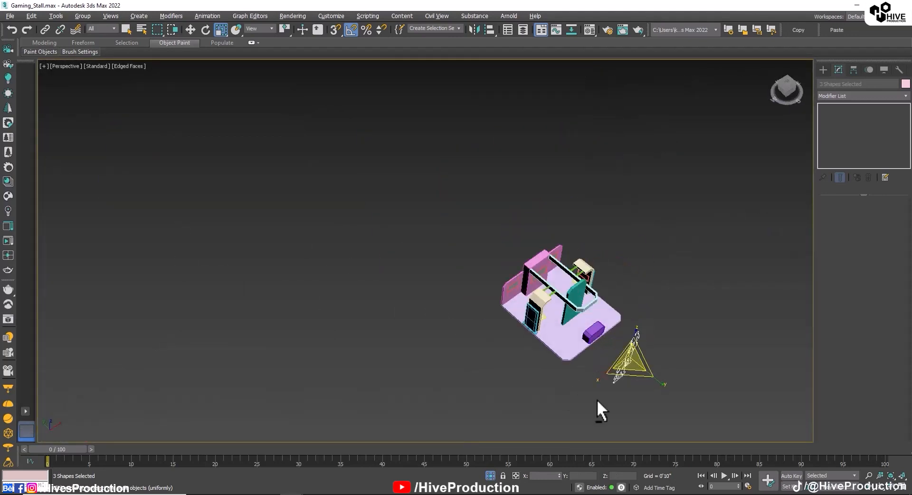
pyautogui.keyDown('alt'); pyautogui.moveTo(596, 400); pyautogui.dragTo(613, 400, button='middle'); pyautogui.keyUp('alt')
pyautogui.click(669, 410)
# In the Top view, move the FF outline onto the platform, centred just in front of the tall teal panel
pyautogui.hotkey('alt', 'w')
pyautogui.click(276, 245)
pyautogui.hotkey('alt', 'w')
pyautogui.moveTo(273, 249); pyautogui.dragTo(306, 276, button='middle')
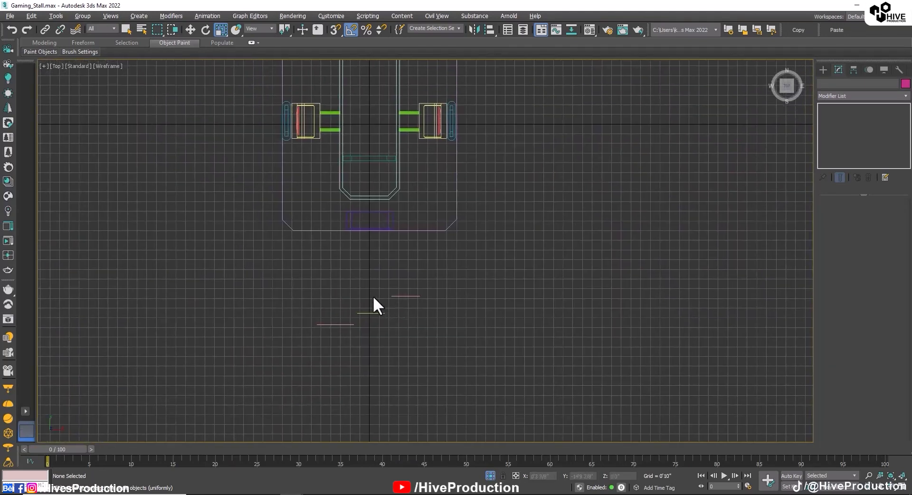
pyautogui.click(378, 303)
pyautogui.press('w')
pyautogui.moveTo(371, 294); pyautogui.dragTo(387, 170)
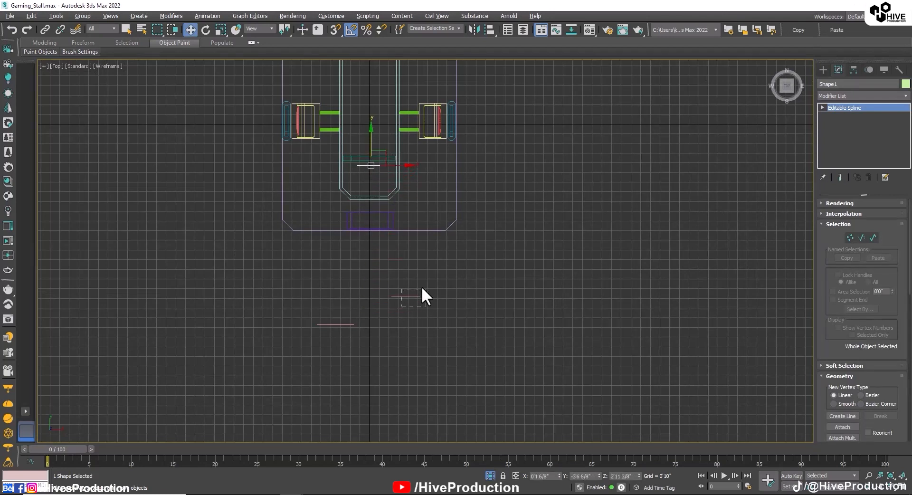
# Move the Pubg and Tekken outlines onto the platform's front right and front left areas, on either side of the counter
pyautogui.click(422, 295)
pyautogui.moveTo(419, 287); pyautogui.dragTo(457, 205)
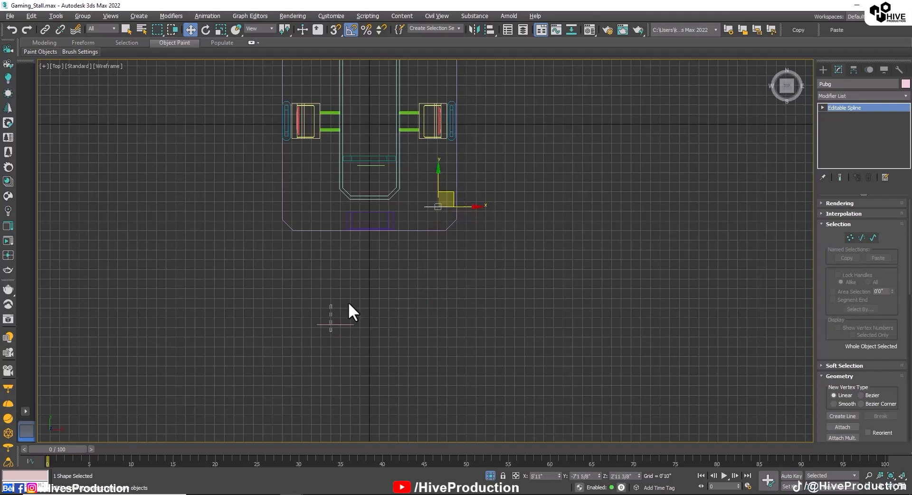
pyautogui.click(330, 307)
pyautogui.moveTo(330, 306); pyautogui.dragTo(335, 282)
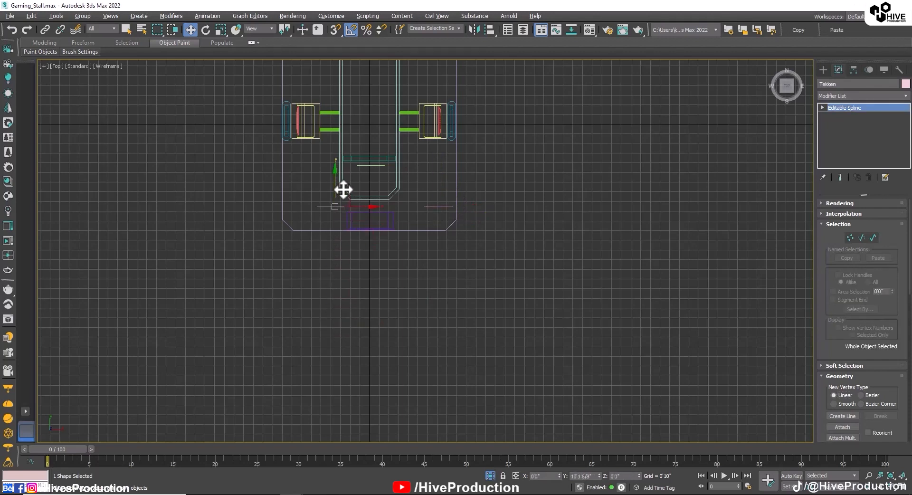
pyautogui.moveTo(359, 209); pyautogui.dragTo(339, 207)
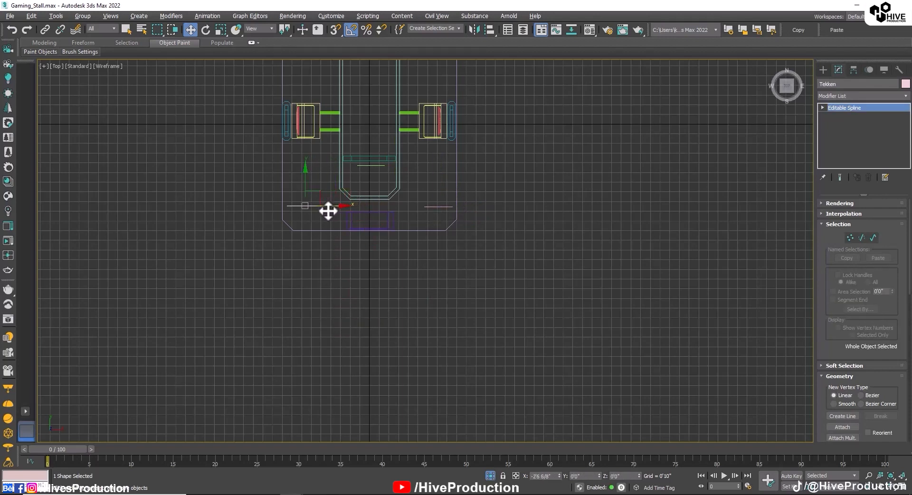
# Examine the placement of the three character outlines on the platform in the Perspective view
pyautogui.hotkey('alt', 'w')
pyautogui.middleClick(578, 320)
pyautogui.hotkey('alt', 'w')
pyautogui.press('z')
pyautogui.scroll(-3, 612, 423)
pyautogui.keyDown('alt'); pyautogui.moveTo(606, 422); pyautogui.dragTo(597, 439, button='middle'); pyautogui.keyUp('alt')
pyautogui.scroll(-2, 590, 437)
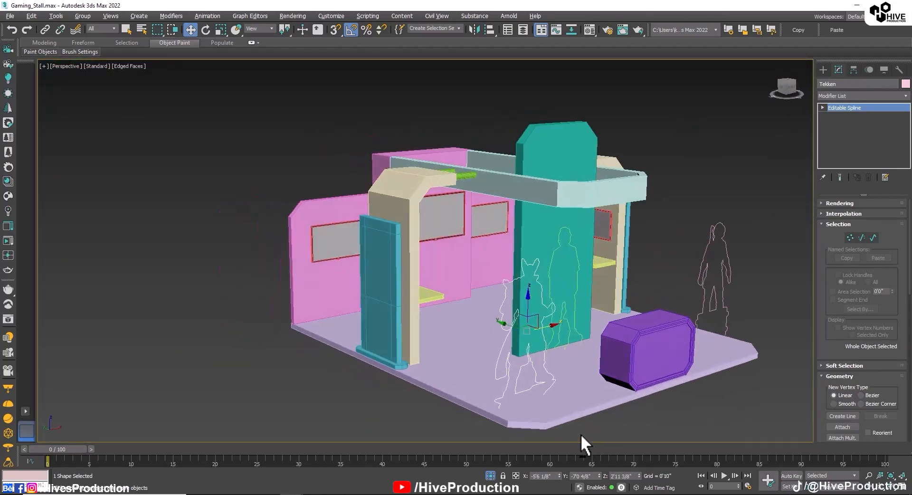
pyautogui.keyDown('alt'); pyautogui.moveTo(622, 342); pyautogui.dragTo(639, 354, button='middle'); pyautogui.keyUp('alt')
pyautogui.keyDown('alt'); pyautogui.moveTo(499, 318); pyautogui.dragTo(527, 318, button='middle'); pyautogui.keyUp('alt')
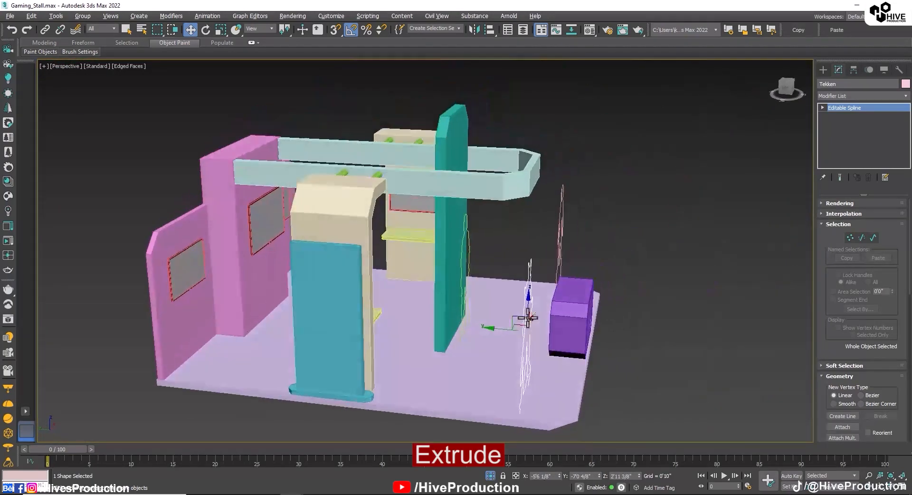
# Apply an Extrude modifier to the Tekken outline
pyautogui.click(839, 96)
pyautogui.press('e')
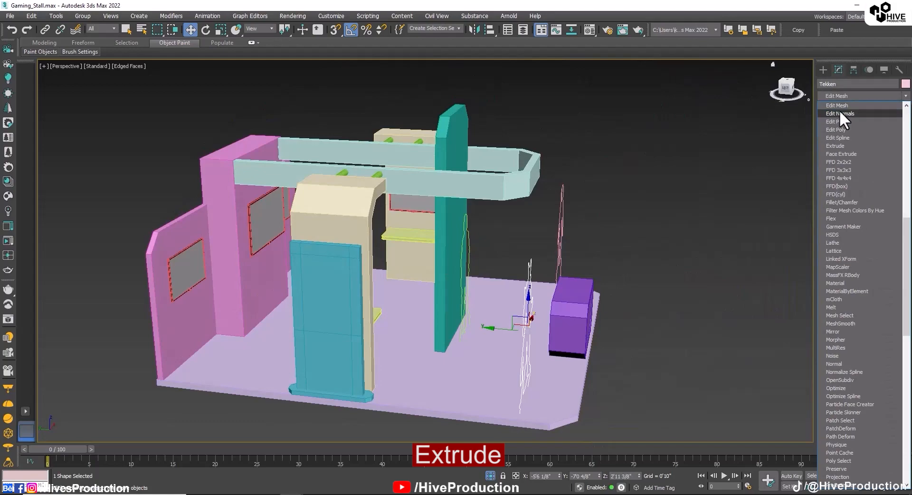
pyautogui.click(842, 145)
pyautogui.keyDown('alt'); pyautogui.moveTo(597, 341); pyautogui.dragTo(578, 346, button='middle'); pyautogui.keyUp('alt')
pyautogui.moveTo(686, 314); pyautogui.dragTo(256, 233, button='middle')
pyautogui.scroll(-5, 256, 234)
pyautogui.scroll(5, 257, 234)
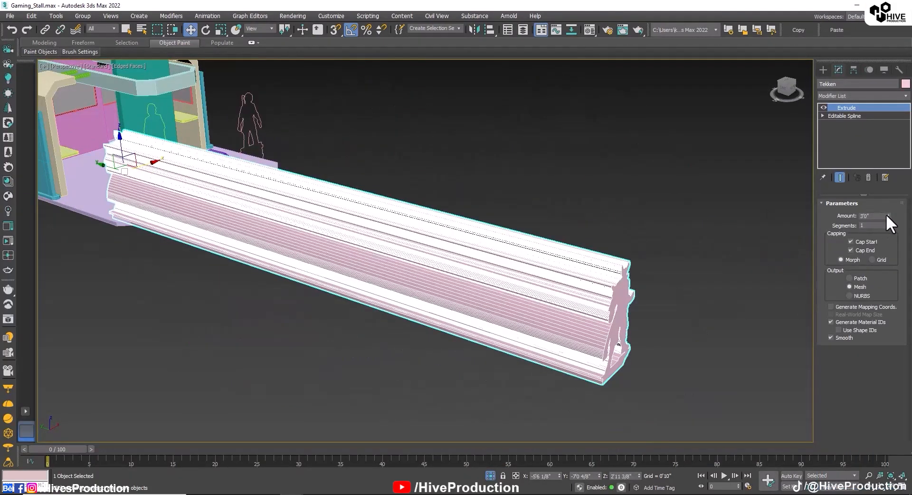
# Set the Tekken cutout's extrusion amount to 0'1"
pyautogui.rightClick(887, 215)
pyautogui.click(887, 215)
pyautogui.keyDown('alt'); pyautogui.moveTo(295, 218); pyautogui.dragTo(24, 164, button='middle'); pyautogui.keyUp('alt')
pyautogui.moveTo(214, 185); pyautogui.dragTo(465, 260, button='middle')
pyautogui.scroll(3, 464, 259)
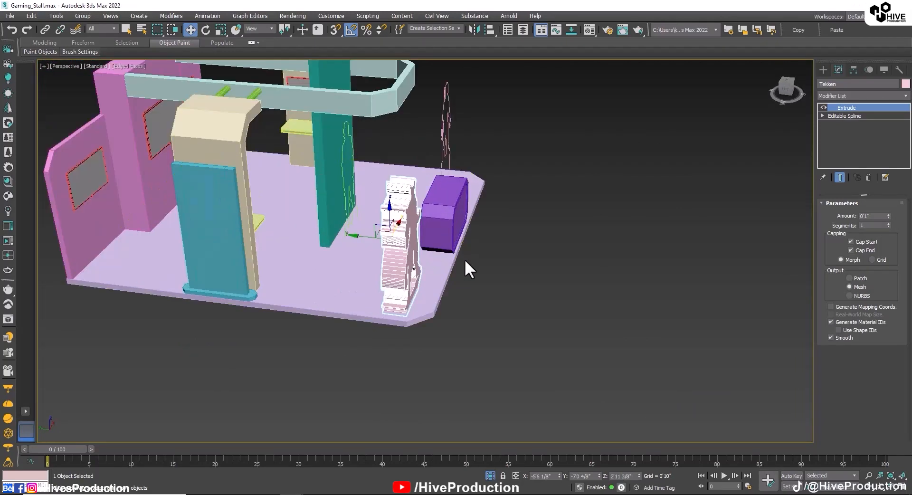
# Copy the Extrude modifier from the Tekken cutout and paste it onto the Pubg outline and the outline beside the teal panel
pyautogui.scroll(4, 466, 261)
pyautogui.moveTo(385, 281); pyautogui.dragTo(482, 338, button='middle')
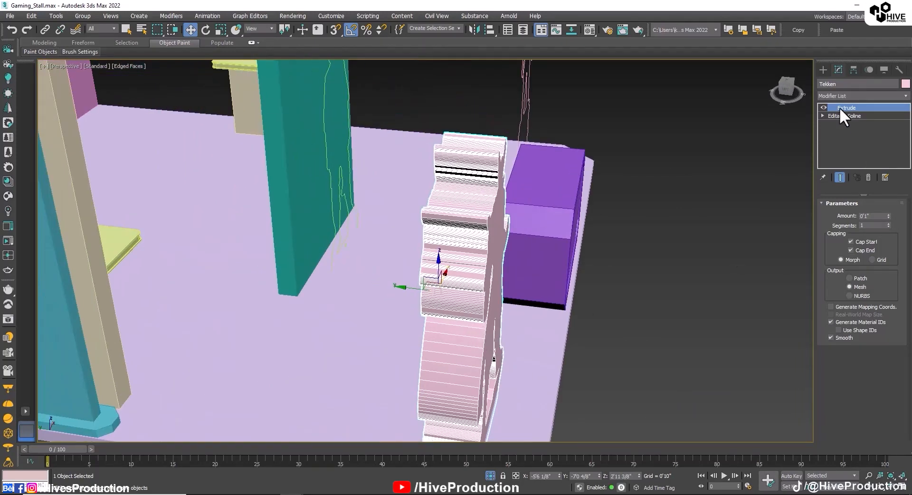
pyautogui.rightClick(840, 107)
pyautogui.click(811, 150)
pyautogui.rightClick(848, 109)
pyautogui.click(836, 147)
pyautogui.moveTo(515, 247); pyautogui.dragTo(509, 297, button='middle')
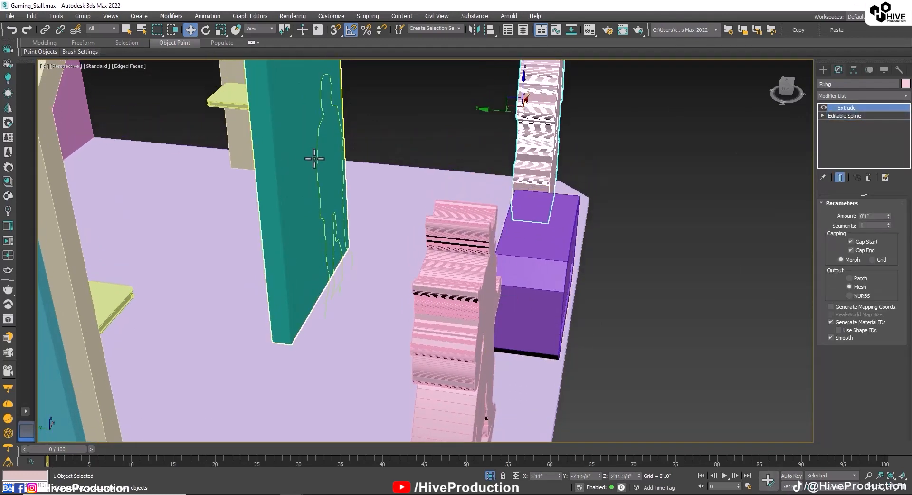
pyautogui.click(315, 159)
pyautogui.rightClick(840, 110)
pyautogui.click(836, 148)
pyautogui.click(744, 219)
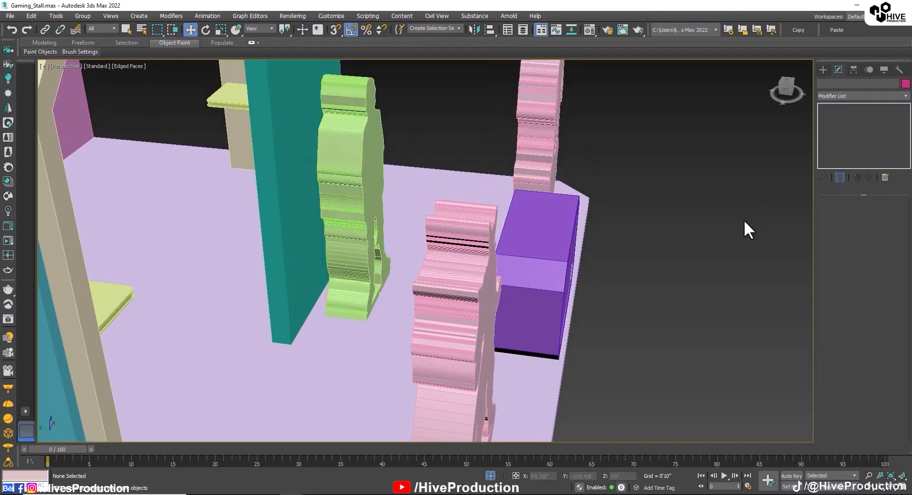
# Scale all three character cutouts down along their depth in the Left view to make them thin and bring them closer together
pyautogui.click(350, 177)
pyautogui.keyDown('ctrl'); pyautogui.click(459, 247); pyautogui.keyUp('ctrl')
pyautogui.keyDown('ctrl'); pyautogui.click(538, 135); pyautogui.keyUp('ctrl')
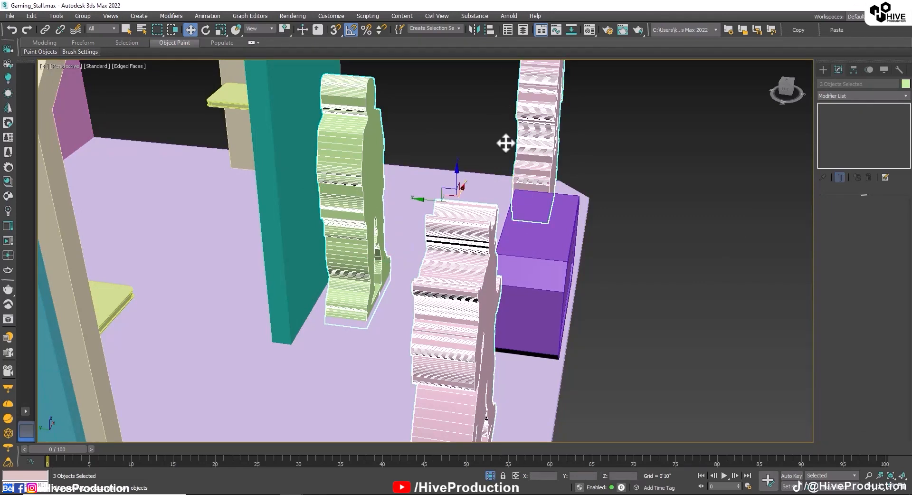
pyautogui.hotkey('alt', 'w')
pyautogui.hotkey('alt', 'w')
pyautogui.scroll(-3, 593, 362)
pyautogui.press('r')
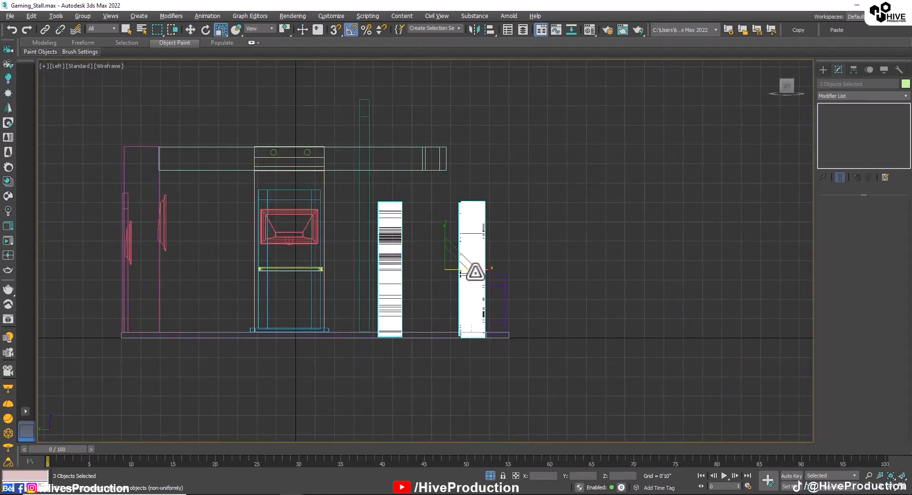
pyautogui.moveTo(475, 271); pyautogui.dragTo(114, 271)
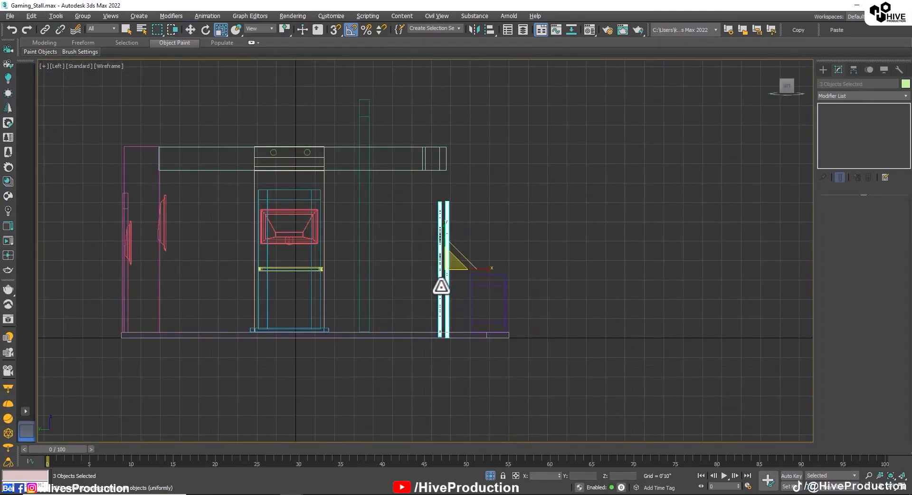
pyautogui.scroll(5, 402, 256)
pyautogui.moveTo(614, 311); pyautogui.dragTo(569, 309)
pyautogui.scroll(-5, 568, 309)
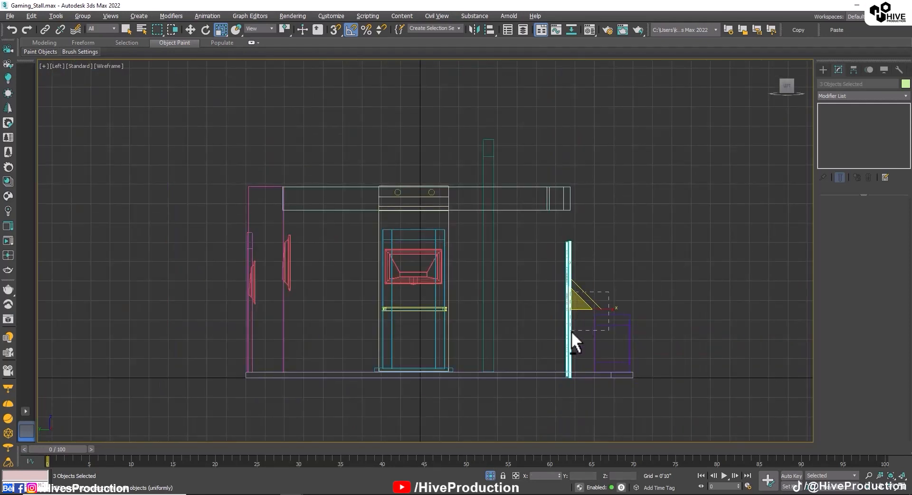
# Move the central character cutout back along the depth axis to just in front of the teal panel
pyautogui.scroll(4, 573, 333)
pyautogui.click(572, 302)
pyautogui.press('w')
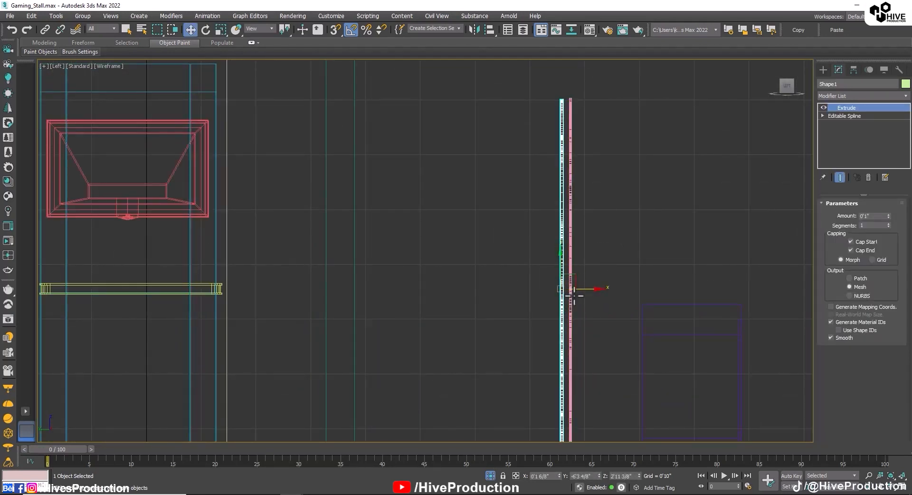
pyautogui.moveTo(584, 289); pyautogui.dragTo(387, 271)
pyautogui.hotkey('alt', 'w')
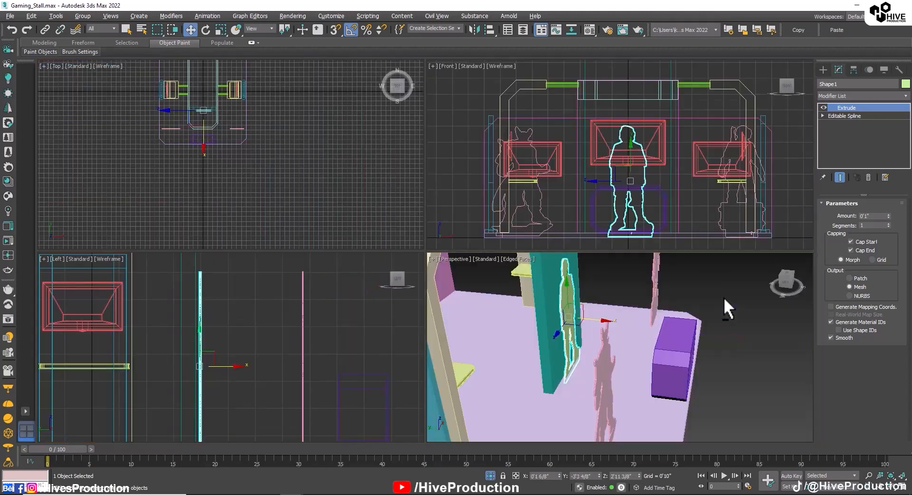
pyautogui.hotkey('alt', 'w')
pyautogui.click(668, 370)
# Raise the three character cutouts together so their bases sit on top of the platform surface
pyautogui.click(329, 228)
pyautogui.keyDown('alt'); pyautogui.moveTo(409, 321); pyautogui.dragTo(354, 305, button='middle'); pyautogui.keyUp('alt')
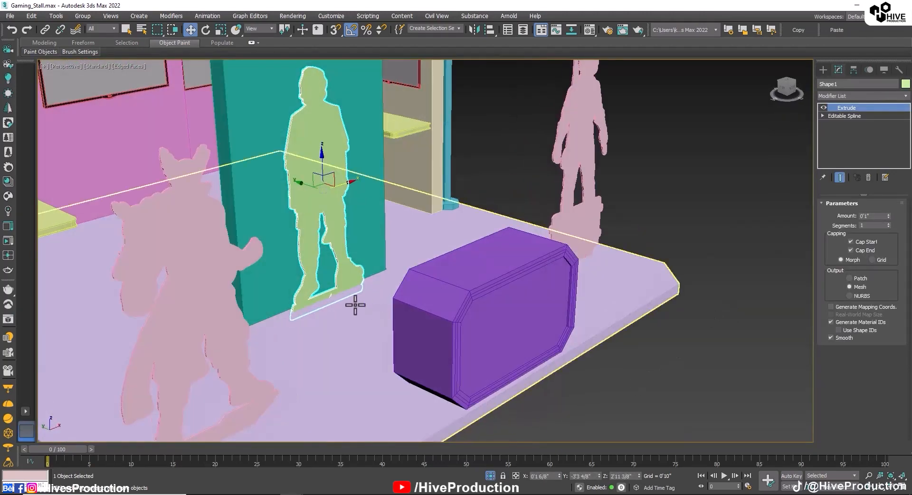
pyautogui.keyDown('ctrl'); pyautogui.click(233, 281); pyautogui.keyUp('ctrl')
pyautogui.keyDown('ctrl'); pyautogui.click(566, 191); pyautogui.keyUp('ctrl')
pyautogui.keyDown('alt'); pyautogui.moveTo(606, 271); pyautogui.dragTo(570, 266, button='middle'); pyautogui.keyUp('alt')
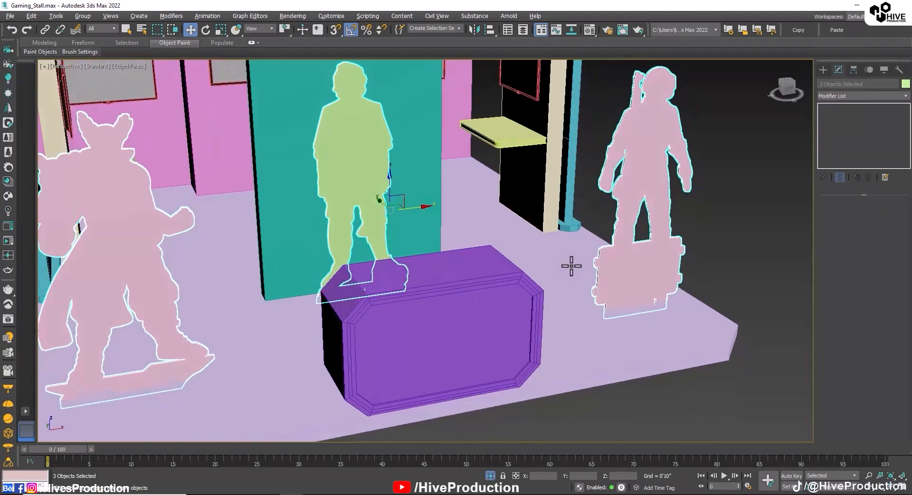
pyautogui.moveTo(391, 187); pyautogui.dragTo(389, 191)
pyautogui.keyDown('alt'); pyautogui.moveTo(340, 299); pyautogui.dragTo(370, 273, button='middle'); pyautogui.keyUp('alt')
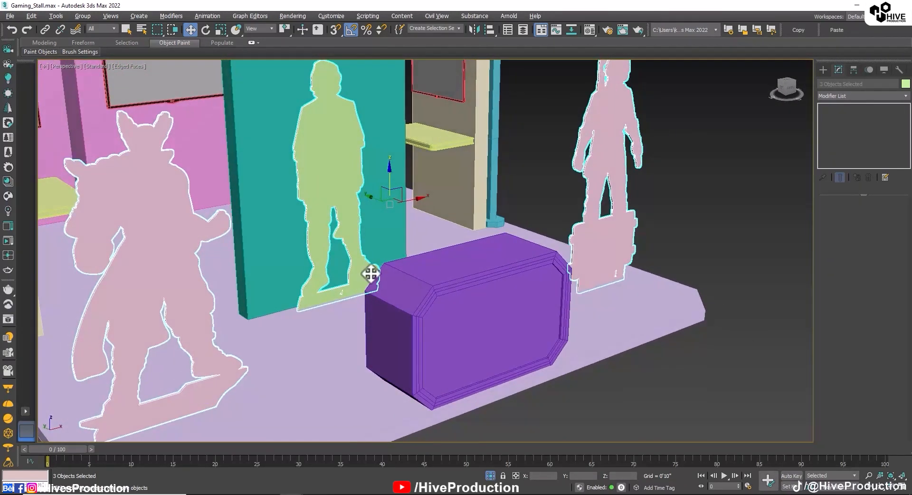
pyautogui.moveTo(389, 178); pyautogui.dragTo(393, 178)
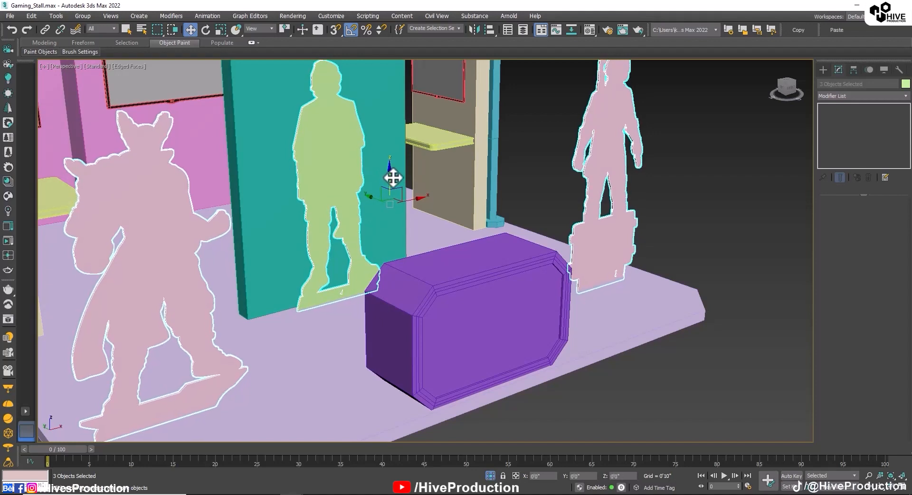
# Lower the Tekken cutout slightly to seat its base on the platform
pyautogui.click(179, 292)
pyautogui.moveTo(153, 238)
pyautogui.mouseDown()
pyautogui.moveTo(163, 256)
pyautogui.moveTo(161, 244)
pyautogui.mouseUp()
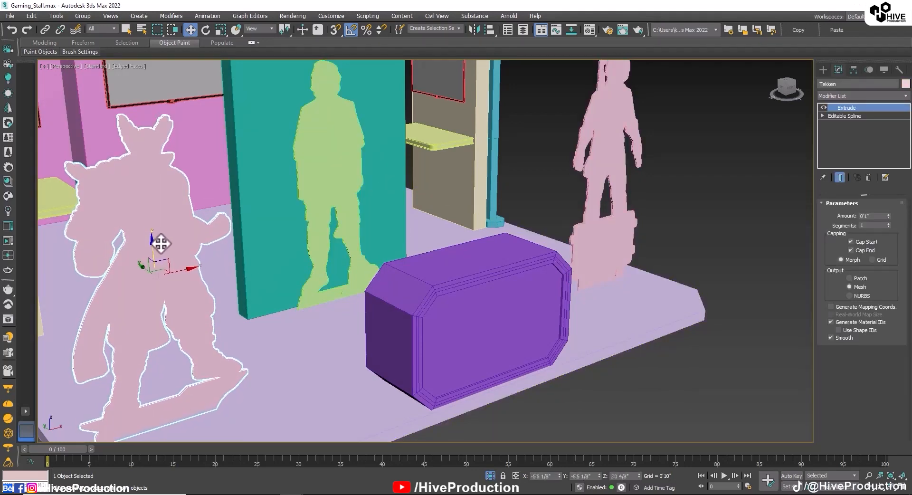
pyautogui.click(708, 275)
# Move the Tekken and Pubg cutouts together toward the platform's front edge
pyautogui.scroll(-5, 708, 275)
pyautogui.keyDown('alt'); pyautogui.moveTo(708, 274); pyautogui.dragTo(650, 306, button='middle'); pyautogui.keyUp('alt')
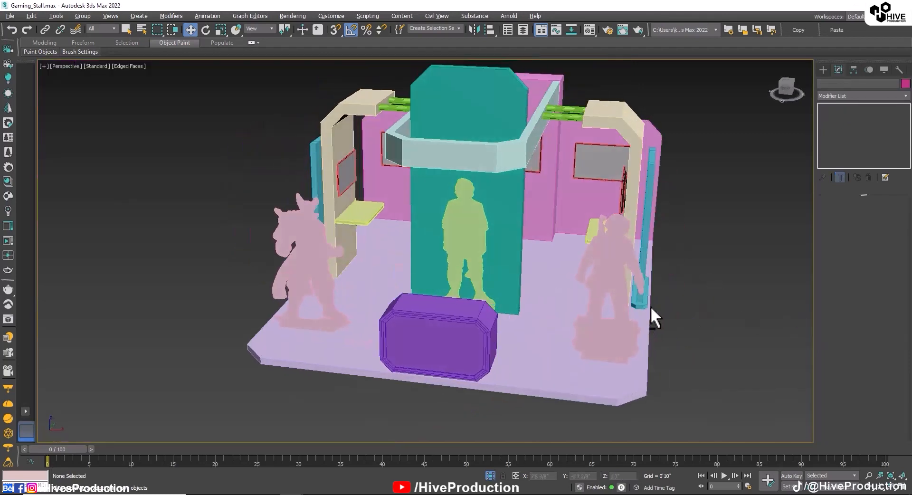
pyautogui.click(464, 230)
pyautogui.keyDown('alt'); pyautogui.moveTo(464, 266); pyautogui.dragTo(481, 289, button='middle'); pyautogui.keyUp('alt')
pyautogui.keyDown('ctrl'); pyautogui.click(331, 289); pyautogui.keyUp('ctrl')
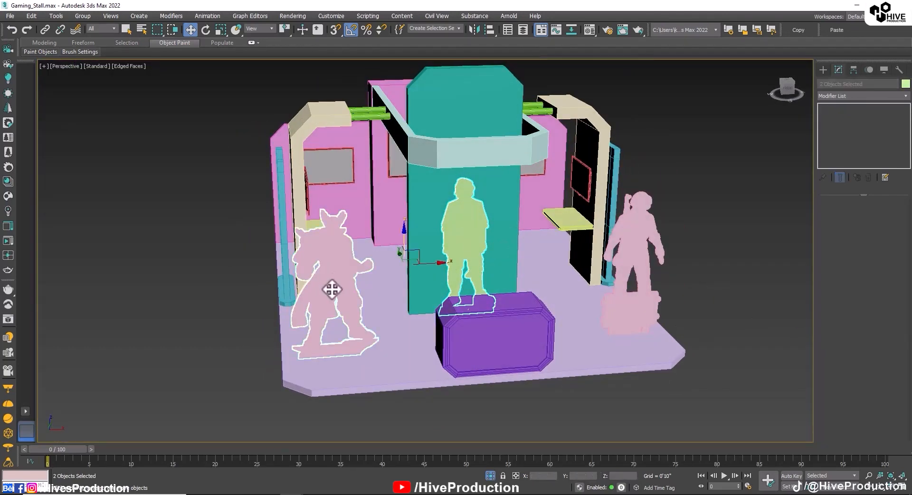
pyautogui.click(330, 289)
pyautogui.click(617, 249)
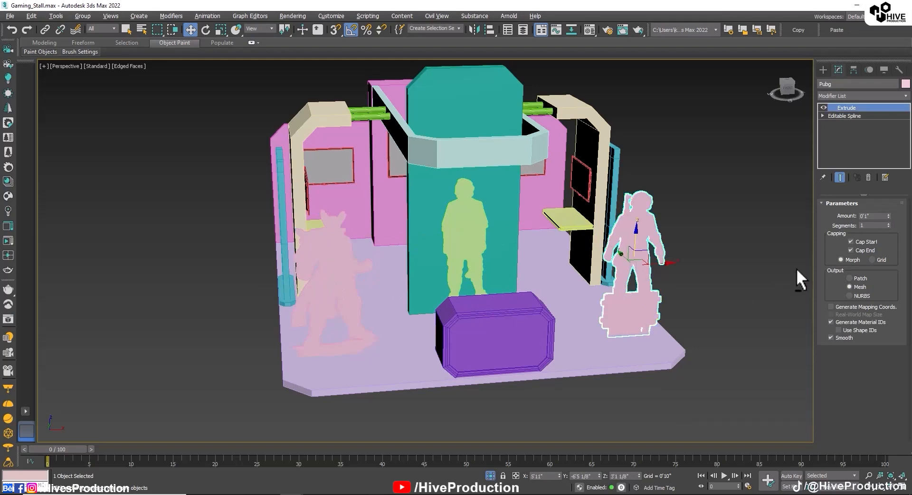
pyautogui.keyDown('alt'); pyautogui.moveTo(690, 349); pyautogui.dragTo(628, 378, button='middle'); pyautogui.keyUp('alt')
pyautogui.keyDown('ctrl'); pyautogui.click(459, 127); pyautogui.keyUp('ctrl')
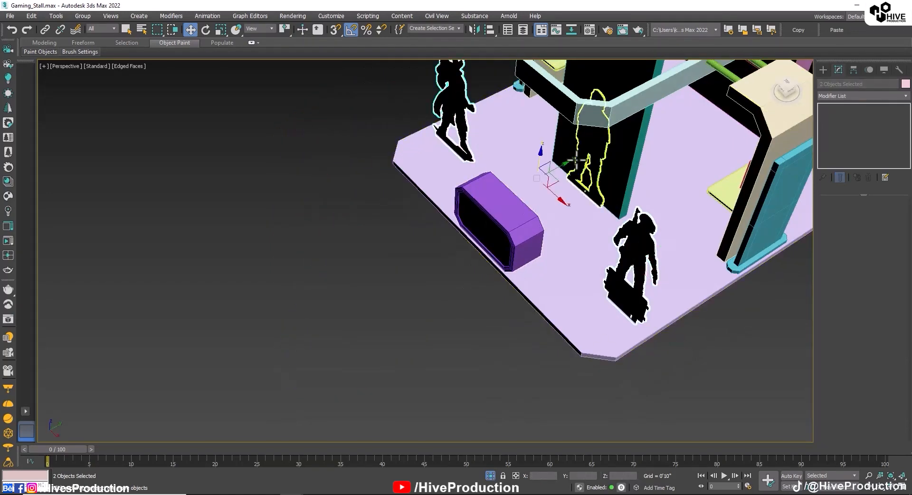
pyautogui.moveTo(565, 165); pyautogui.dragTo(527, 188)
pyautogui.click(385, 312)
# Examine the whole stall with the repositioned cutouts and dismiss the browser notification
pyautogui.keyDown('alt'); pyautogui.moveTo(632, 297); pyautogui.dragTo(664, 337, button='middle'); pyautogui.keyUp('alt')
pyautogui.scroll(-3, 672, 263)
pyautogui.keyDown('alt'); pyautogui.moveTo(472, 285); pyautogui.dragTo(515, 272, button='middle'); pyautogui.keyUp('alt')
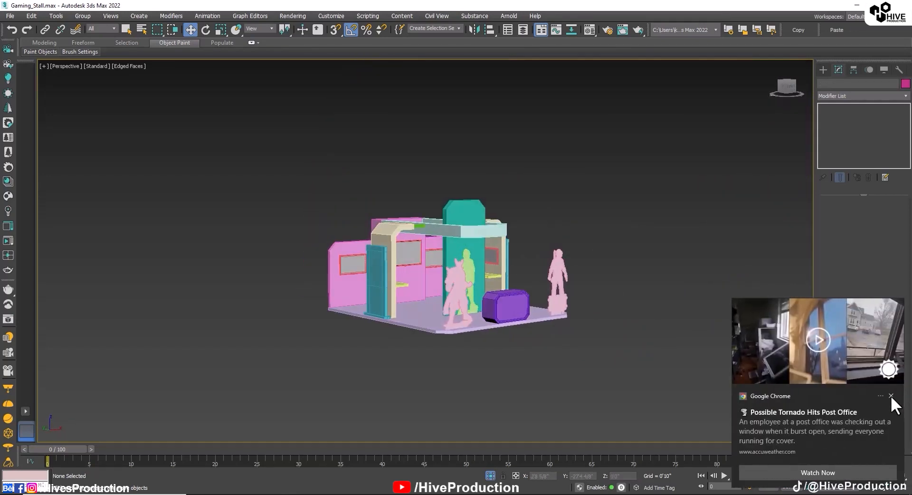
pyautogui.click(891, 396)
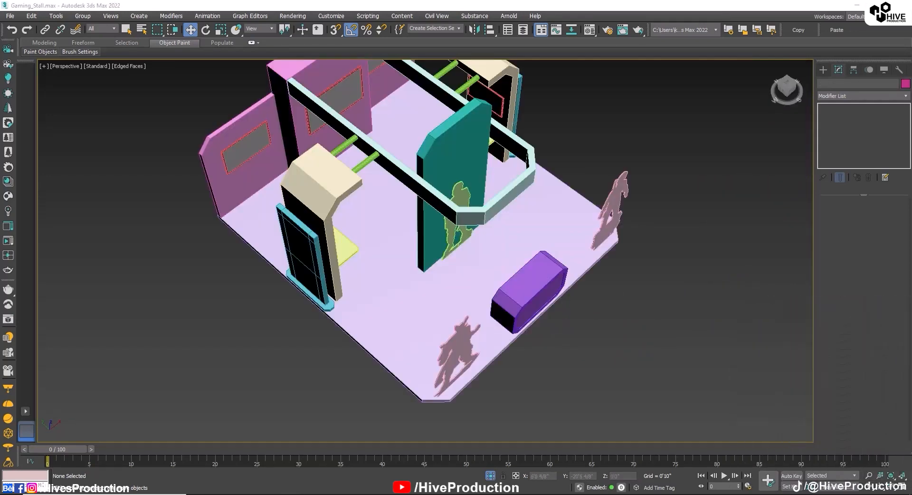
# Create a thin box about 8'8" by 4'9" in the Top view, spanning between the canopy beams from the back wall to the teal panel
pyautogui.moveTo(488, 154); pyautogui.dragTo(486, 239, button='middle')
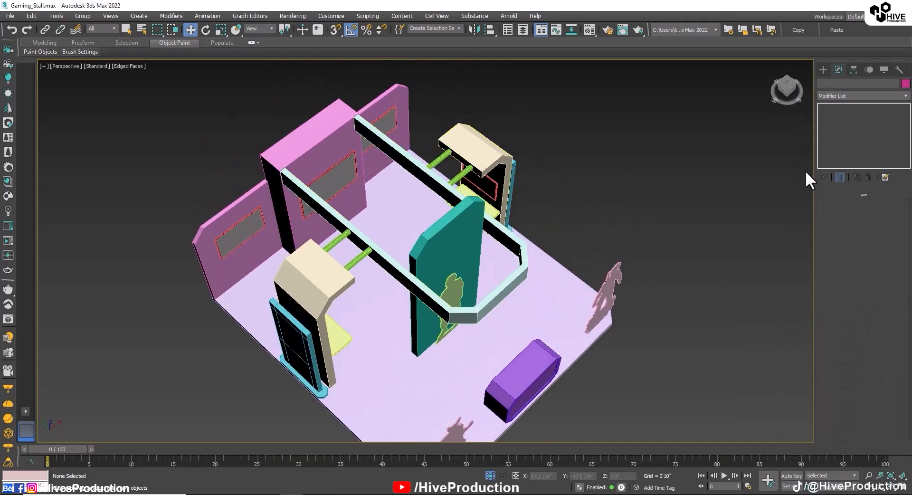
pyautogui.click(824, 69)
pyautogui.click(839, 134)
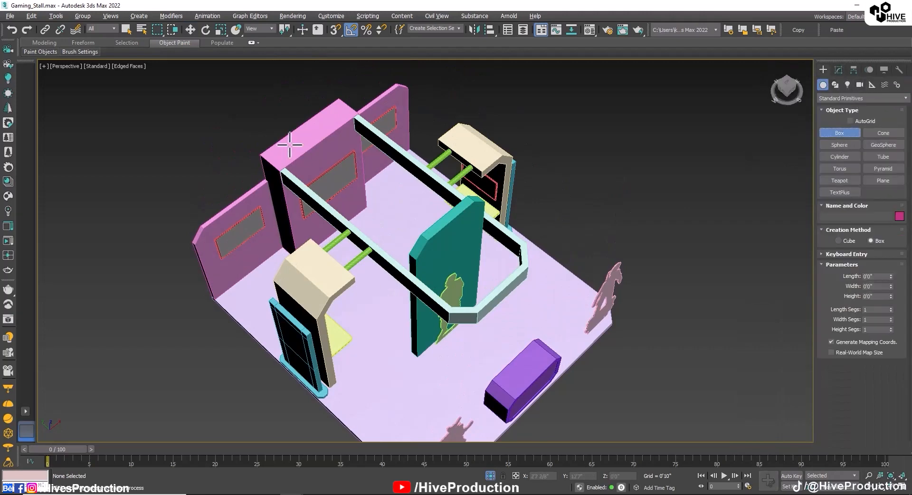
pyautogui.hotkey('alt', 'w')
pyautogui.middleClick(295, 114)
pyautogui.hotkey('alt', 'w')
pyautogui.moveTo(263, 153); pyautogui.dragTo(337, 337, button='middle')
pyautogui.scroll(2, 473, 267)
pyautogui.moveTo(474, 268); pyautogui.dragTo(444, 209, button='middle')
pyautogui.moveTo(362, 173); pyautogui.dragTo(440, 312)
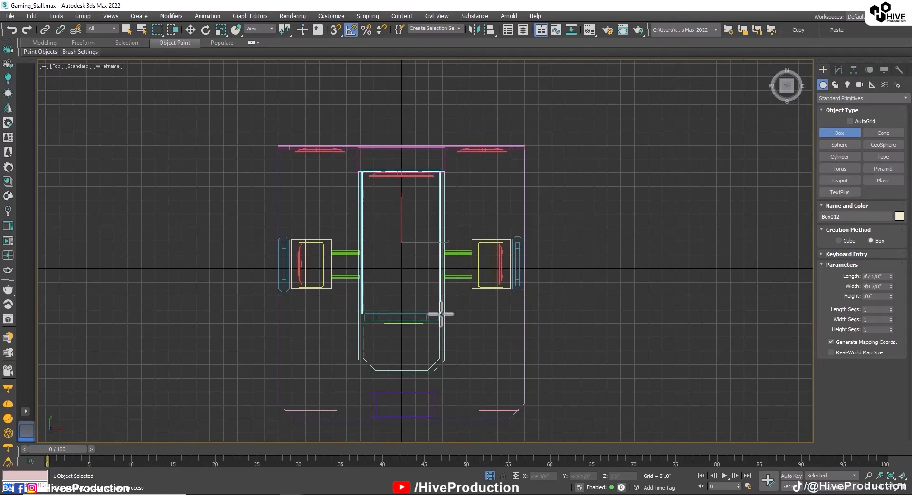
pyautogui.hotkey('alt', 'w')
pyautogui.scroll(-2, 621, 198)
# Raise the new box in the Front view to the upper part of the canopy frame as a ceiling panel
pyautogui.press('w')
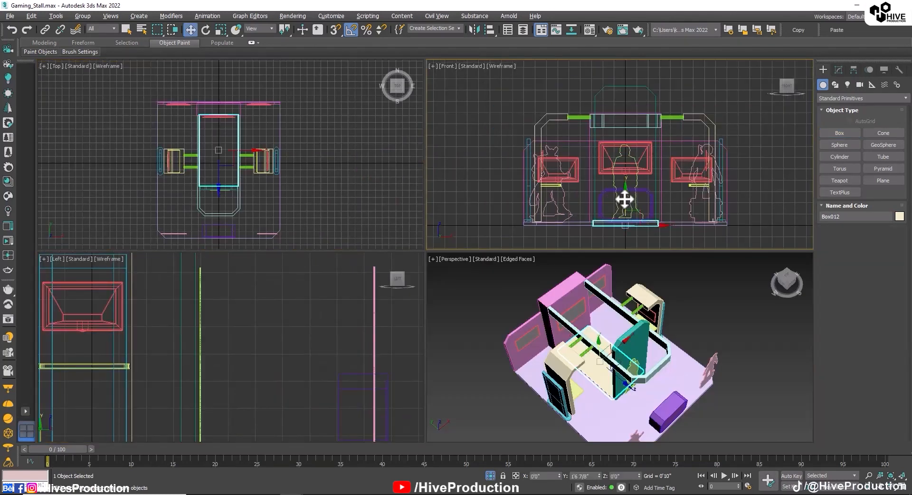
pyautogui.moveTo(624, 199); pyautogui.dragTo(621, 110)
pyautogui.scroll(4, 621, 110)
pyautogui.moveTo(660, 109); pyautogui.dragTo(624, 212, button='middle')
pyautogui.moveTo(624, 212); pyautogui.dragTo(633, 126)
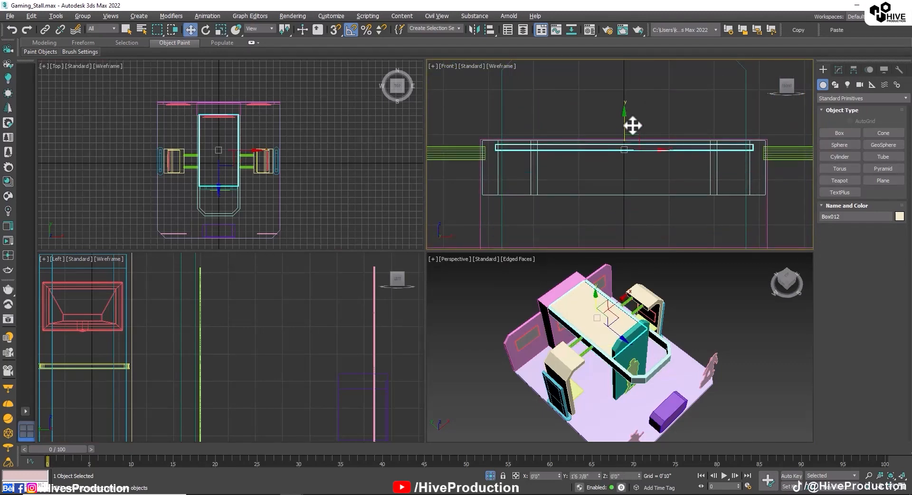
pyautogui.click(659, 342)
pyautogui.hotkey('alt', 'w')
pyautogui.click(717, 285)
# Set the V-Ray render output size to 1920x1080
pyautogui.keyDown('alt'); pyautogui.moveTo(717, 285); pyautogui.dragTo(528, 267, button='middle'); pyautogui.keyUp('alt')
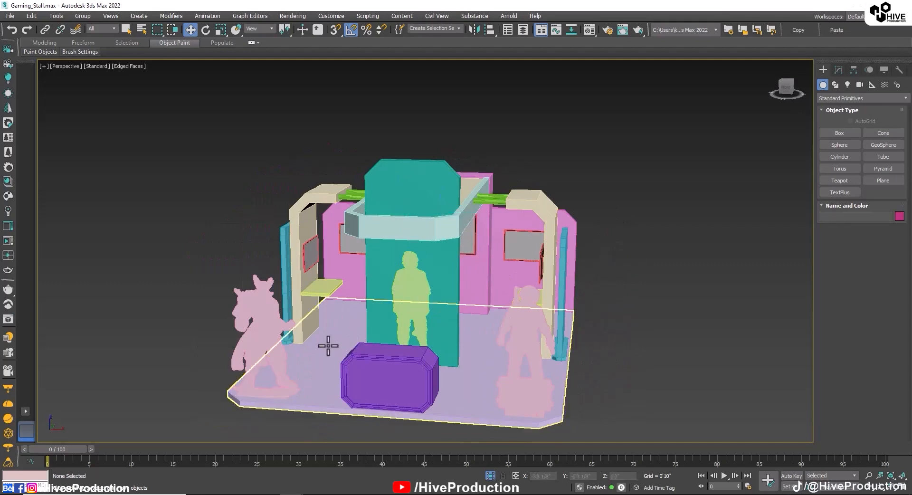
pyautogui.scroll(3, 335, 314)
pyautogui.keyDown('alt'); pyautogui.moveTo(338, 307); pyautogui.dragTo(344, 320, button='middle'); pyautogui.keyUp('alt')
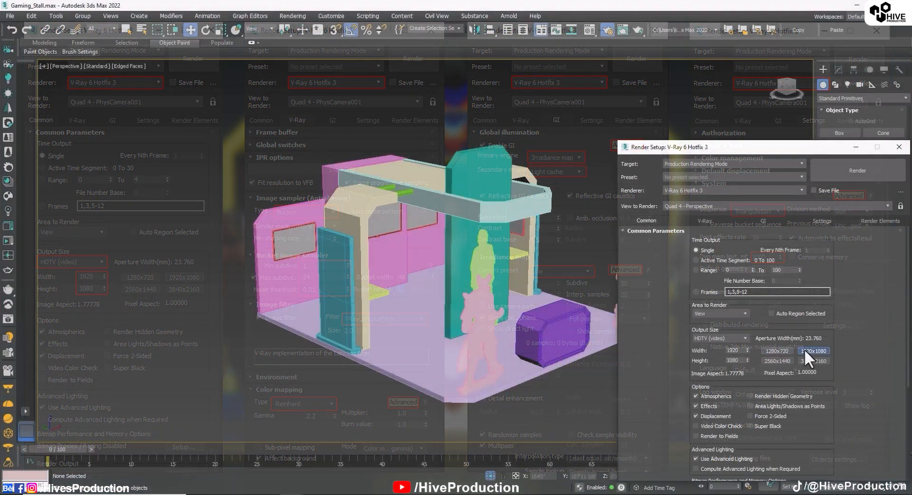
pyautogui.click(807, 351)
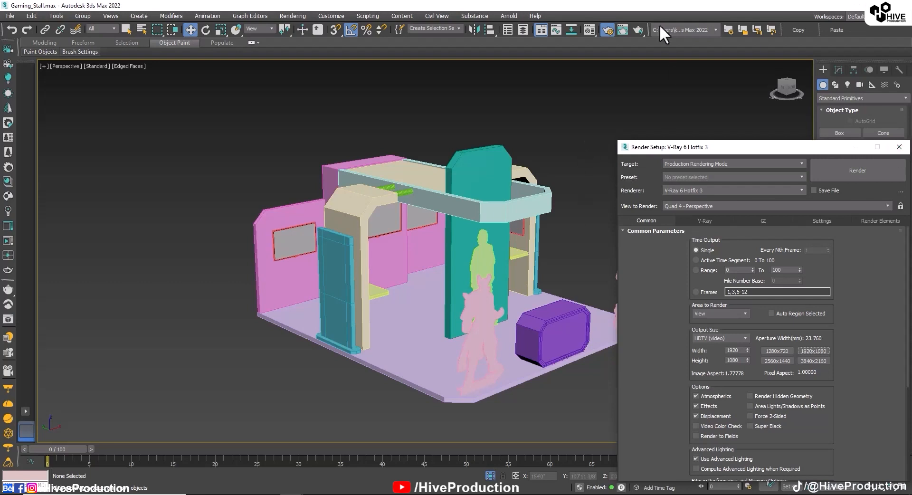
# Open the Material Editor and change the first sample slot's material type to VRayMtl
pyautogui.click(590, 30)
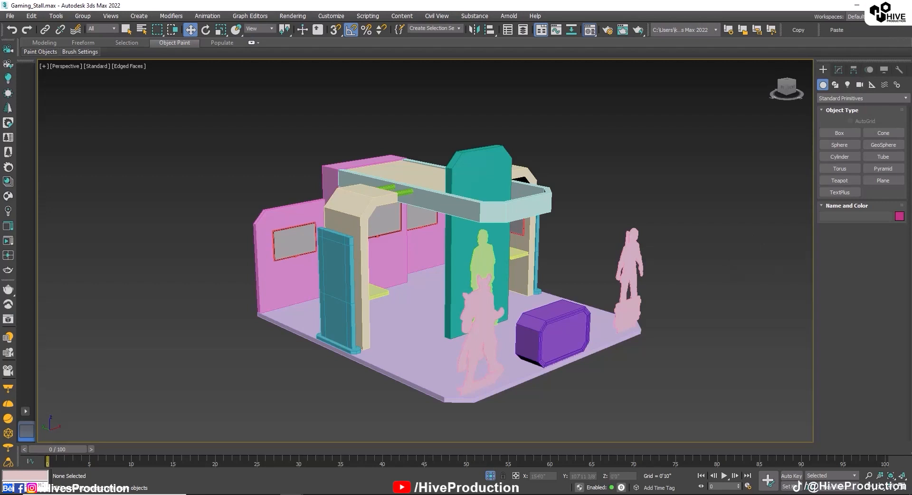
pyautogui.press('m')
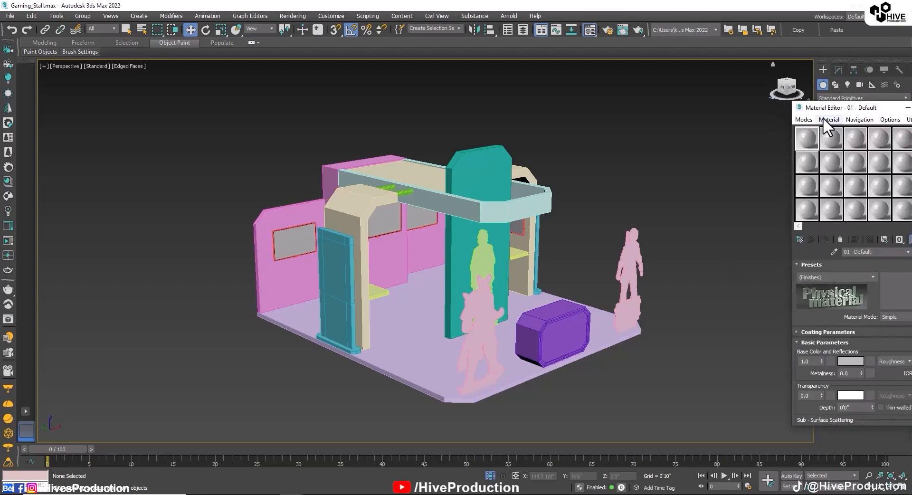
pyautogui.moveTo(823, 114); pyautogui.dragTo(637, 62)
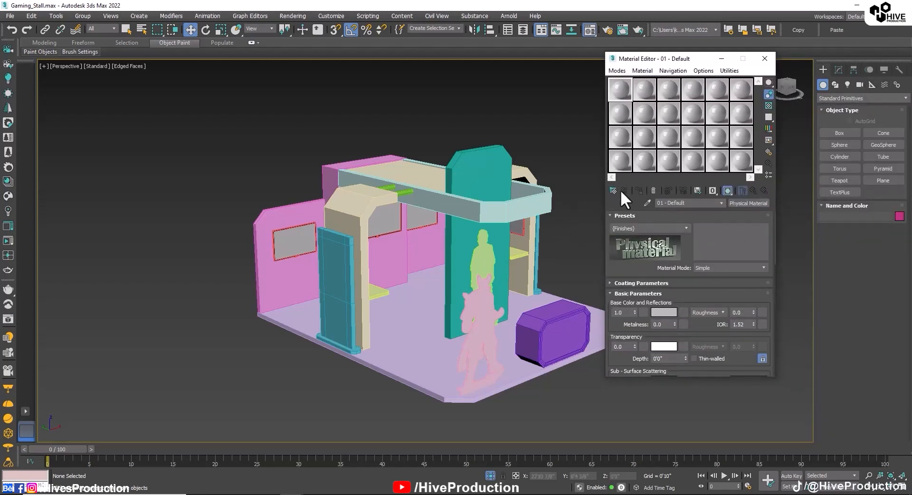
pyautogui.click(682, 309)
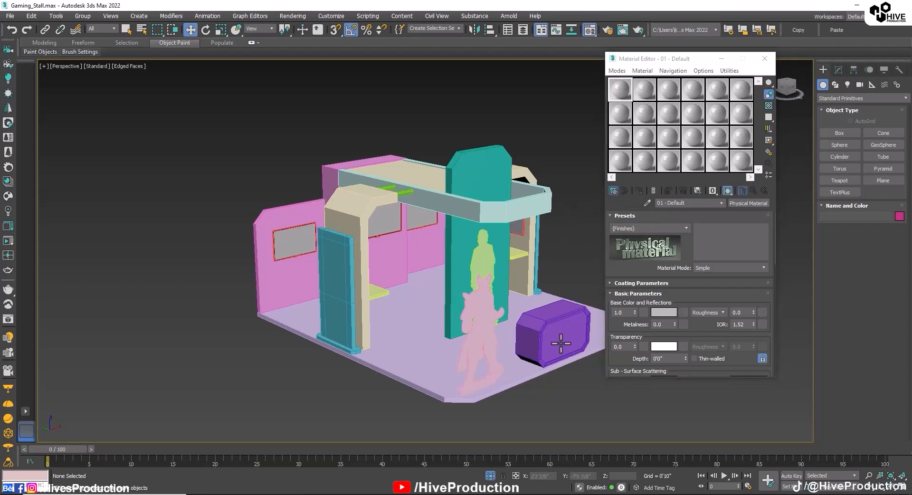
pyautogui.scroll(-5, 366, 403)
pyautogui.doubleClick(264, 402)
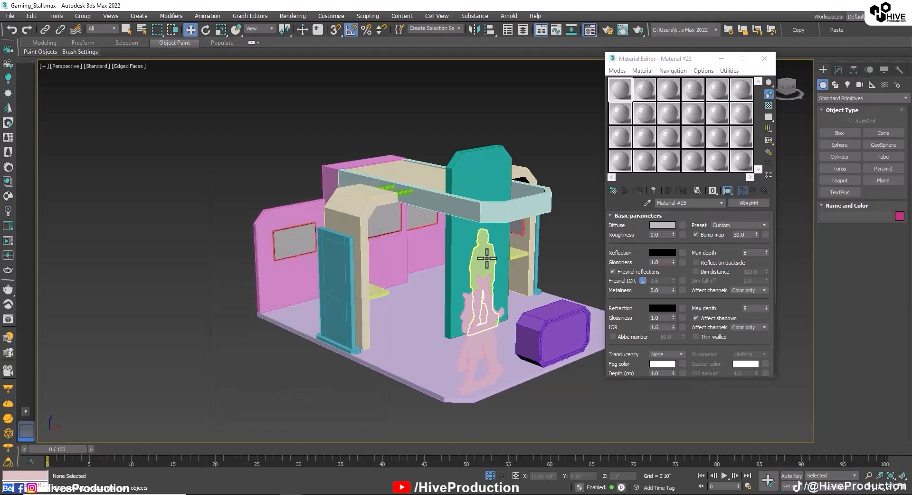
# Assign the VRayMtl material to every object in the scene
pyautogui.hotkey('ctrl', 'a')
pyautogui.click(639, 191)
pyautogui.click(242, 228)
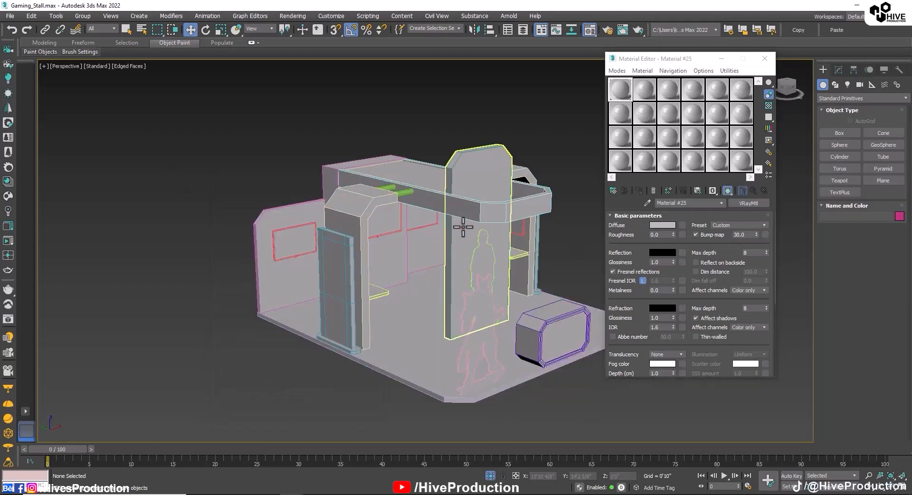
# Turn off the edged faces display in the Perspective view to show the stall in plain default shading
pyautogui.scroll(-3, 462, 226)
pyautogui.moveTo(462, 226); pyautogui.dragTo(489, 233, button='middle')
pyautogui.scroll(3, 379, 270)
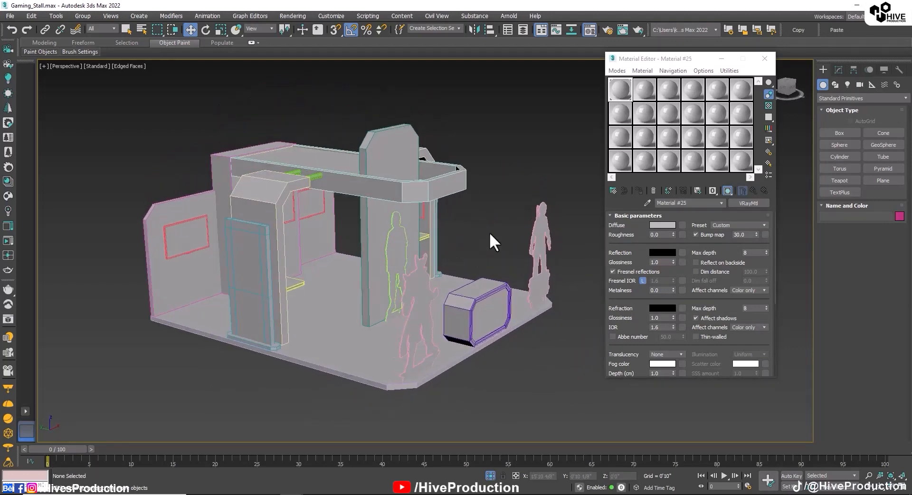
pyautogui.click(408, 217)
pyautogui.click(569, 131)
pyautogui.press('F4')
pyautogui.moveTo(326, 303)
pyautogui.keyDown('alt'); pyautogui.mouseDown(button='middle')
pyautogui.moveTo(372, 263)
pyautogui.moveTo(355, 260)
pyautogui.mouseUp(button='middle'); pyautogui.keyUp('alt')
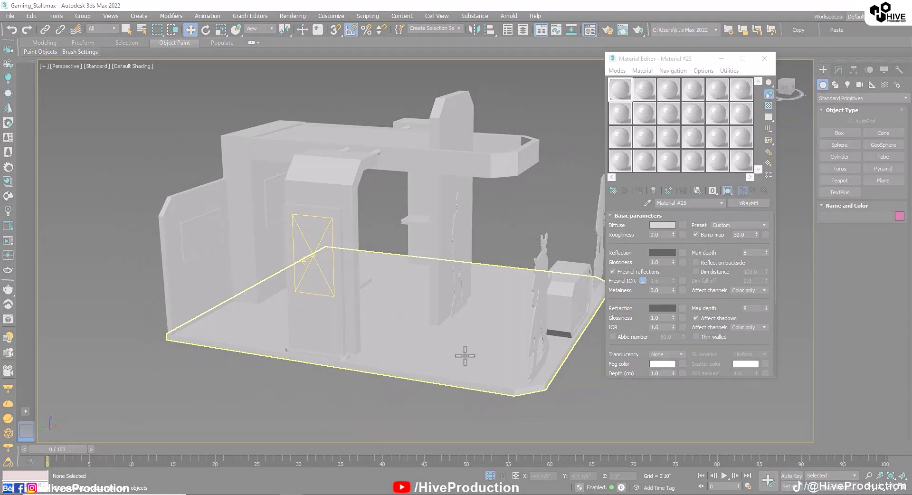